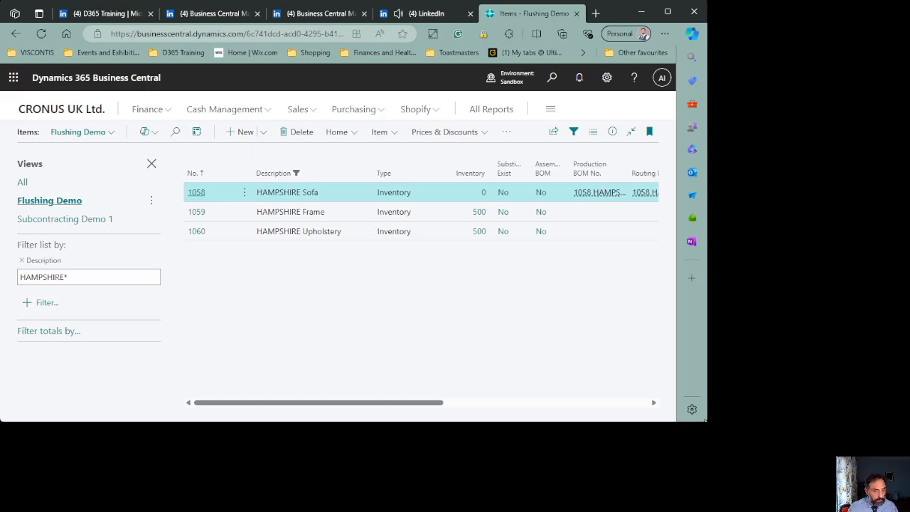
Step: Review the component lines on the HAMPSHIRE Sofa's production BOM, and return to the item list
left_click_drag(700, 419, 892, 445)
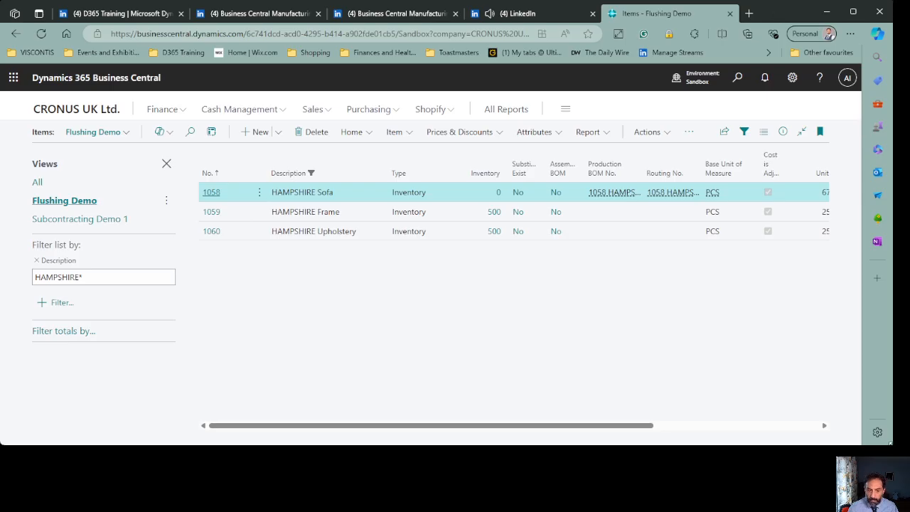
left_click_drag(890, 443, 909, 511)
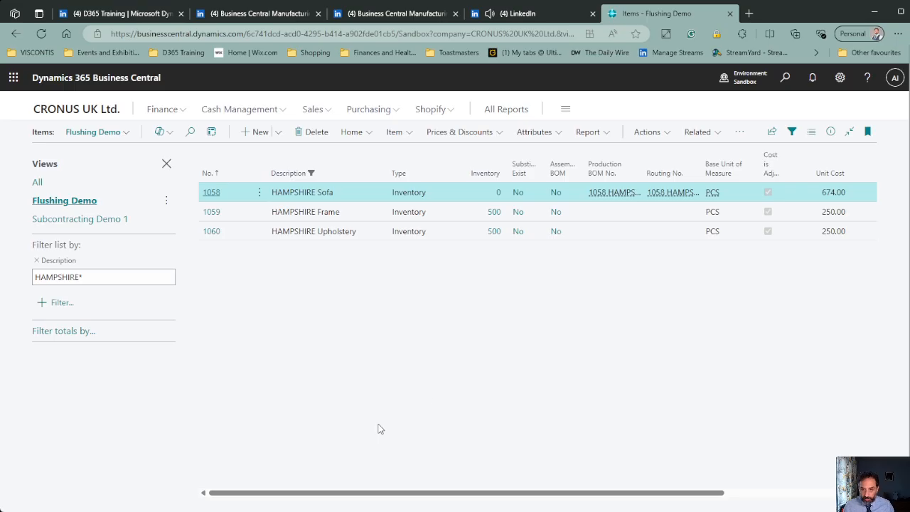
mouse_move(605, 196)
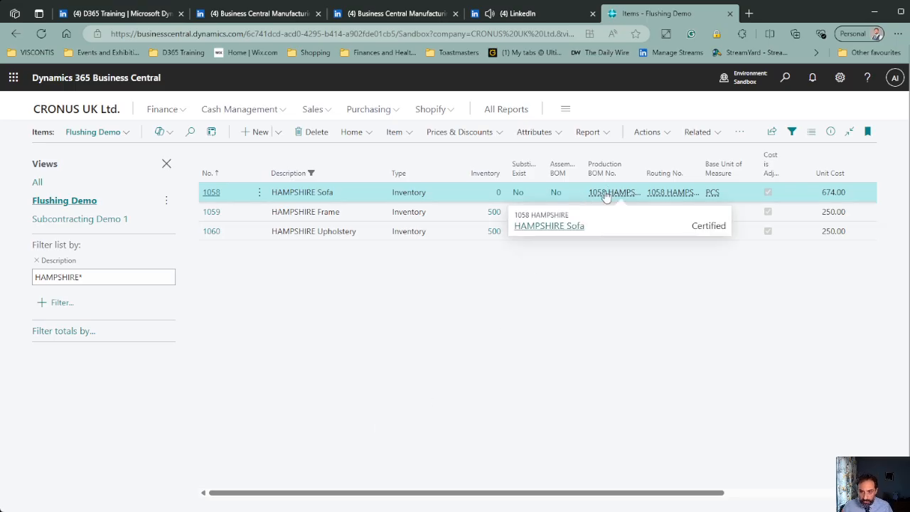
left_click(565, 226)
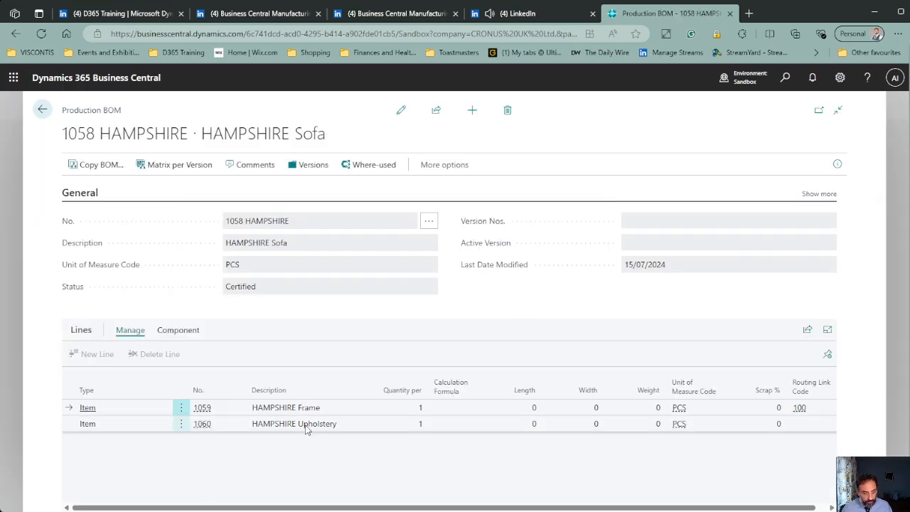
left_click(42, 109)
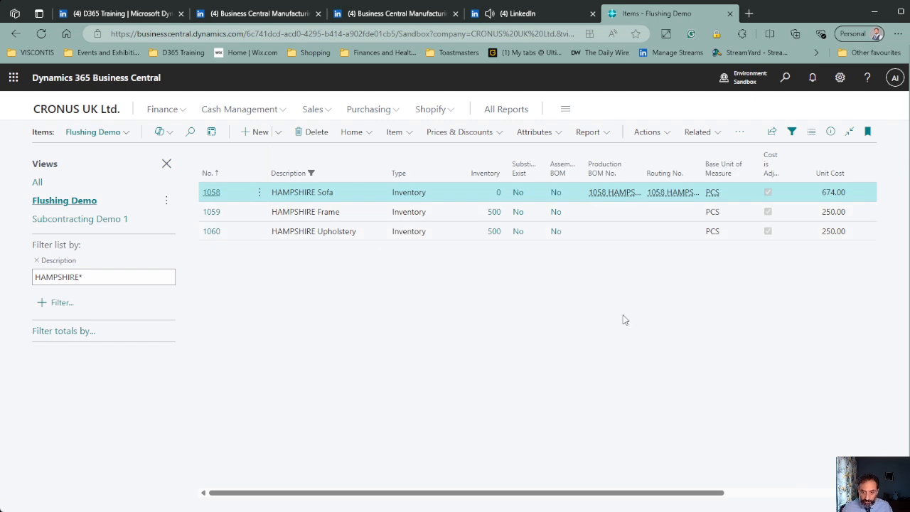
Step: Review the operations on the HAMPSHIRE Sofa's routing, including Frame and Upholstery Assembly, and return to the item list
mouse_move(671, 197)
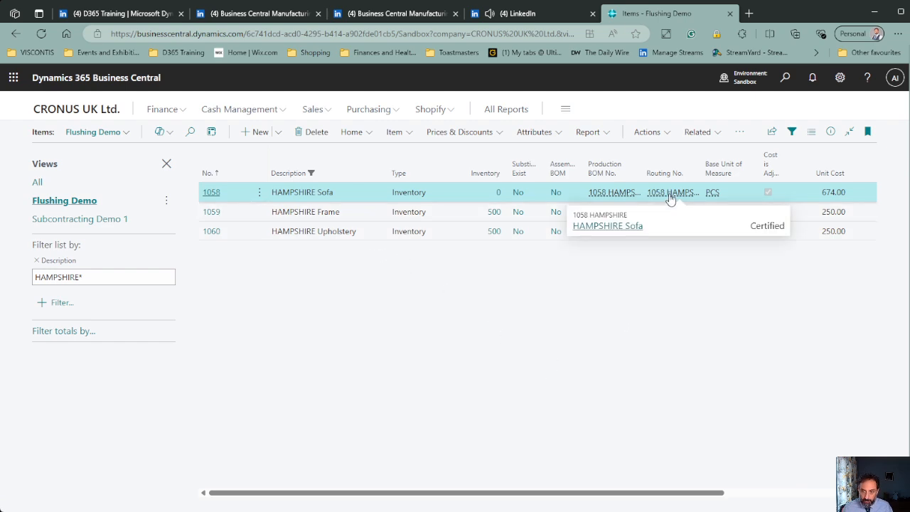
left_click(608, 227)
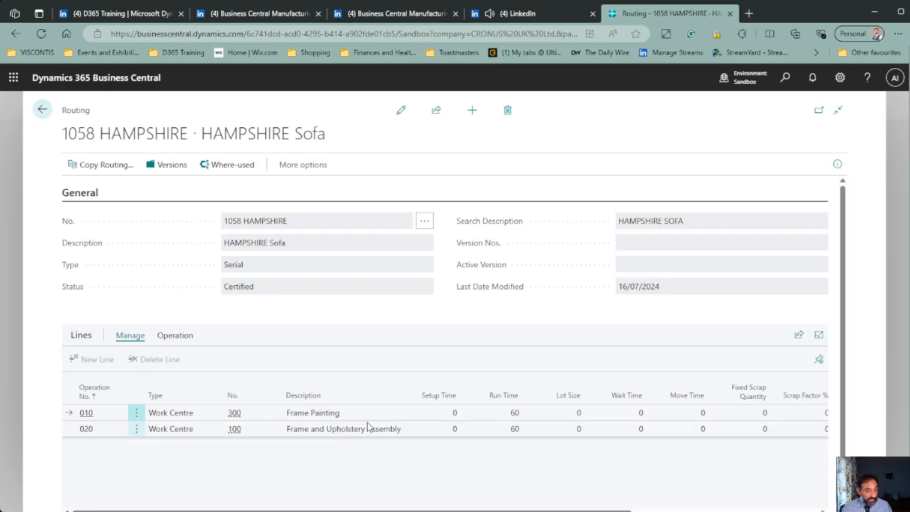
left_click(417, 433)
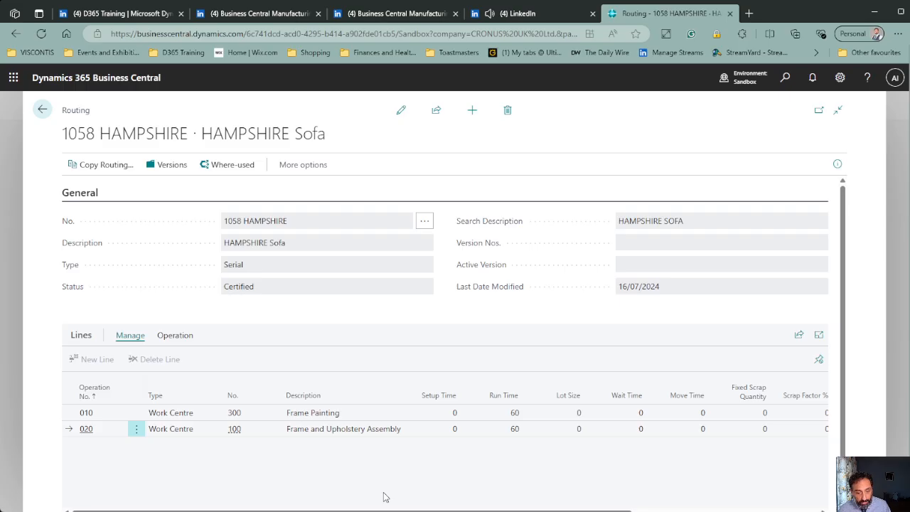
left_click(42, 110)
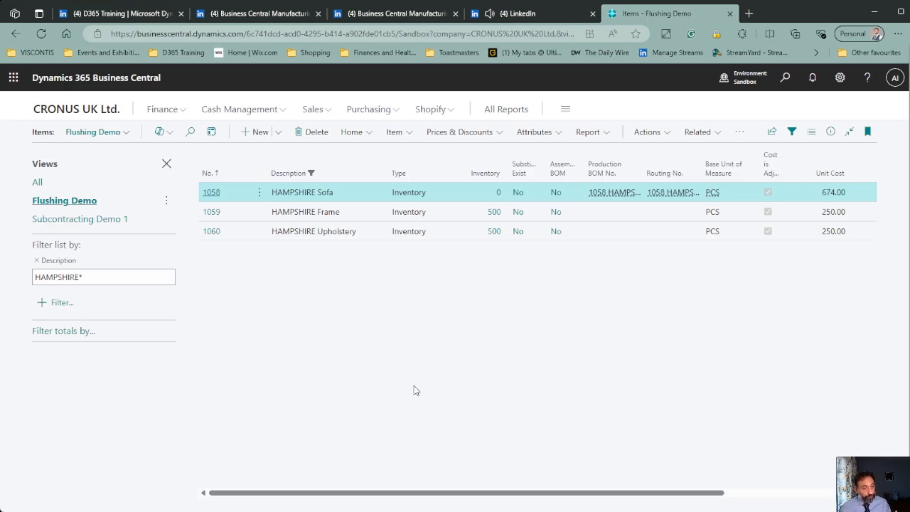
Step: Set the flushing method on the HAMPSHIRE Frame item card to Manual, and return to the item list
left_click(307, 219)
left_click(301, 234)
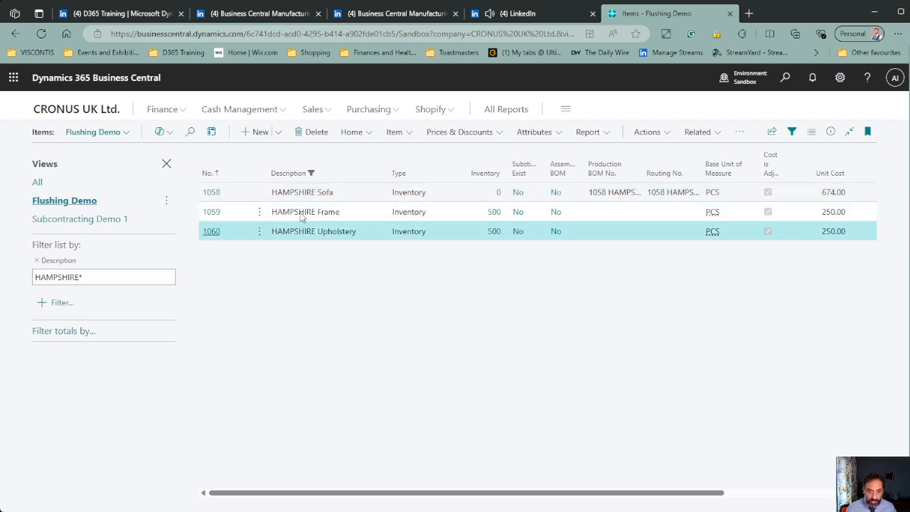
left_click(301, 212)
left_click(213, 213)
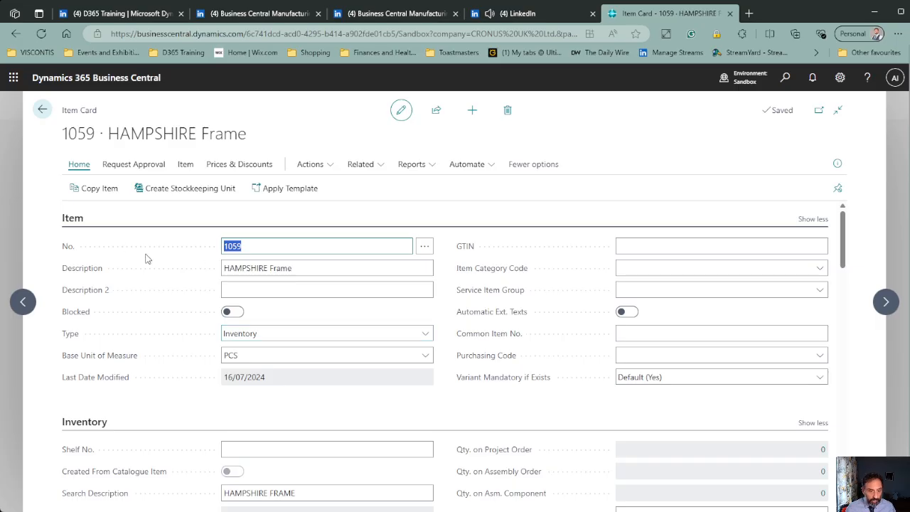
scroll(448, 395, "down", 6)
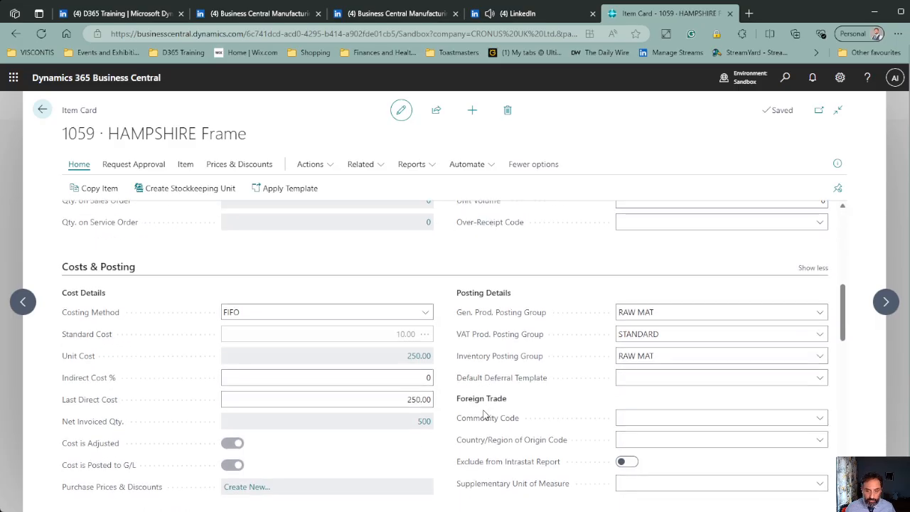
scroll(470, 425, "down", 5)
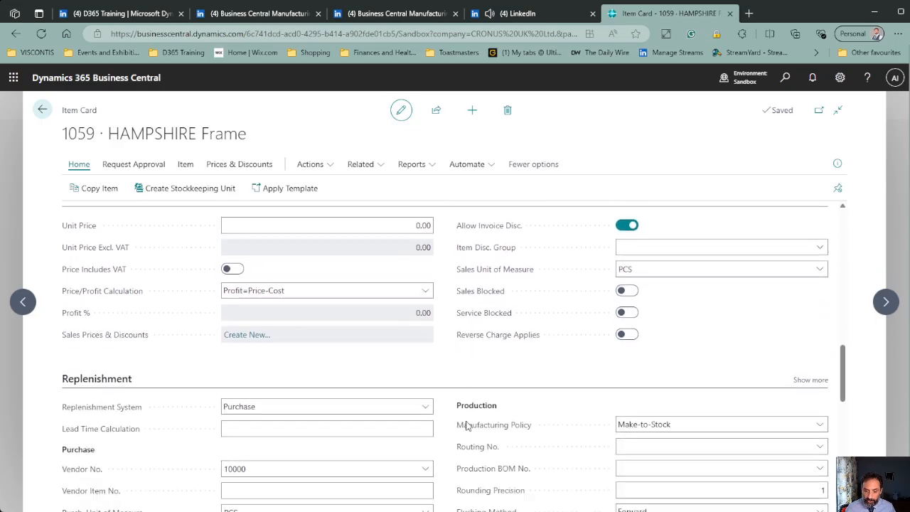
scroll(466, 425, "down", 2)
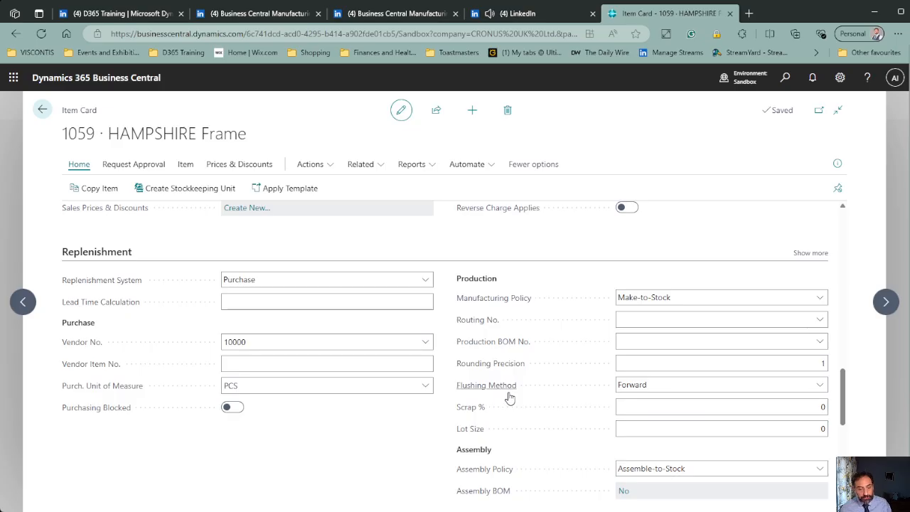
left_click(673, 389)
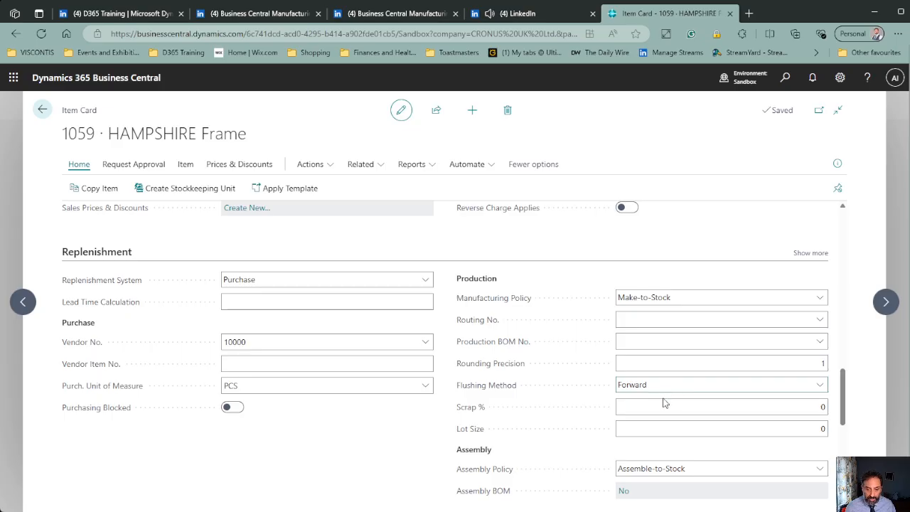
left_click(662, 403)
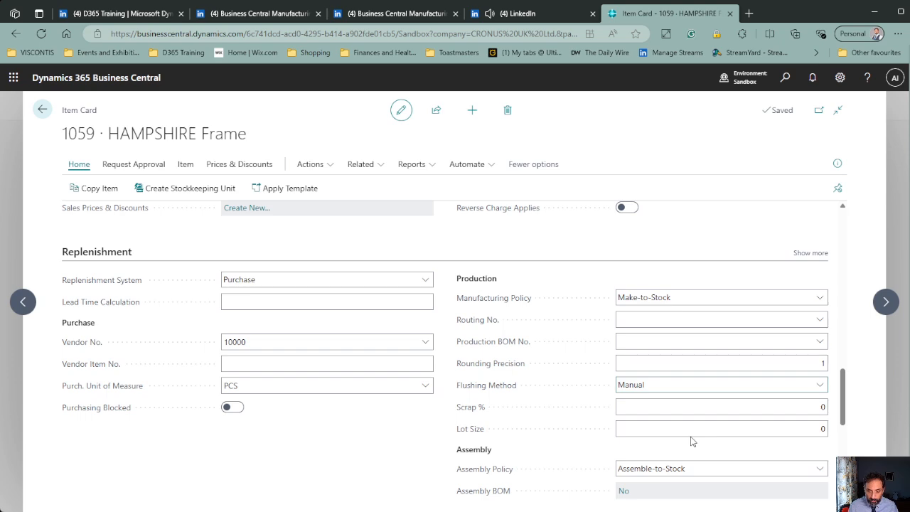
key("Down")
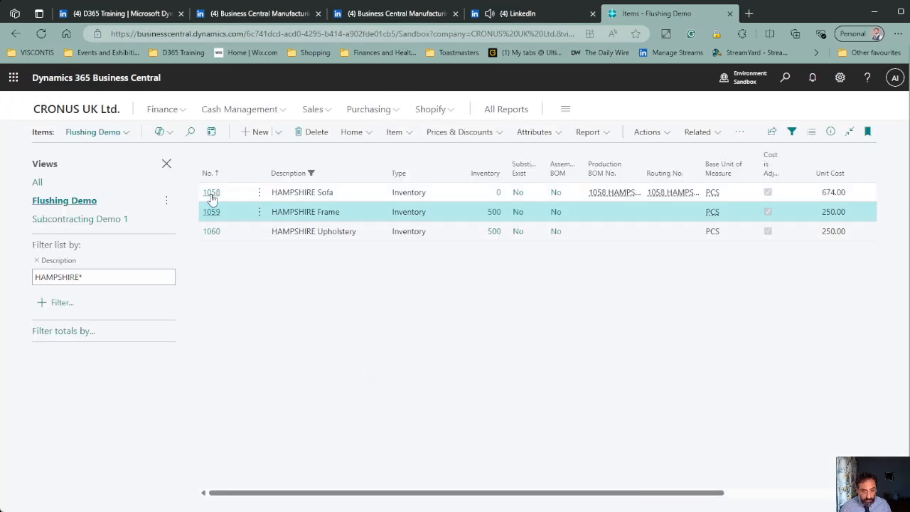
Step: Check the flushing method in the replenishment settings of the HAMPSHIRE Sofa item card
left_click(215, 200)
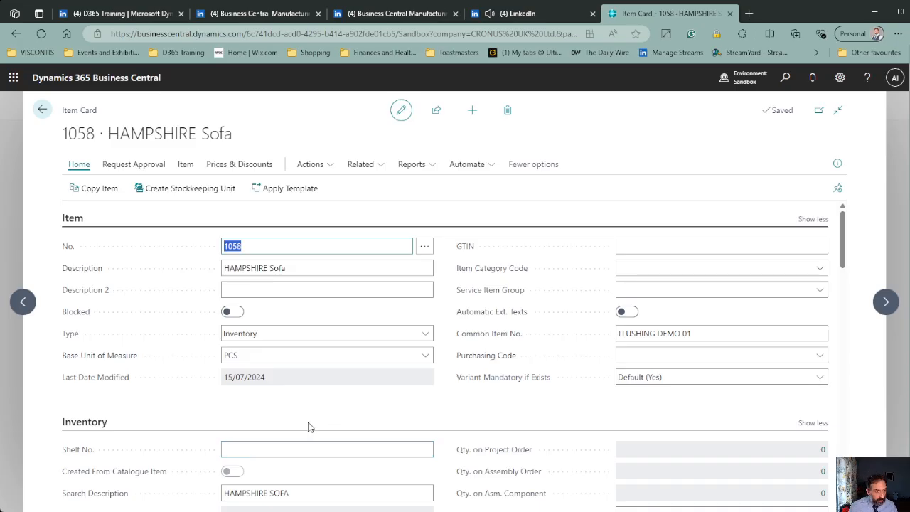
scroll(372, 420, "down", 4)
scroll(375, 420, "down", 4)
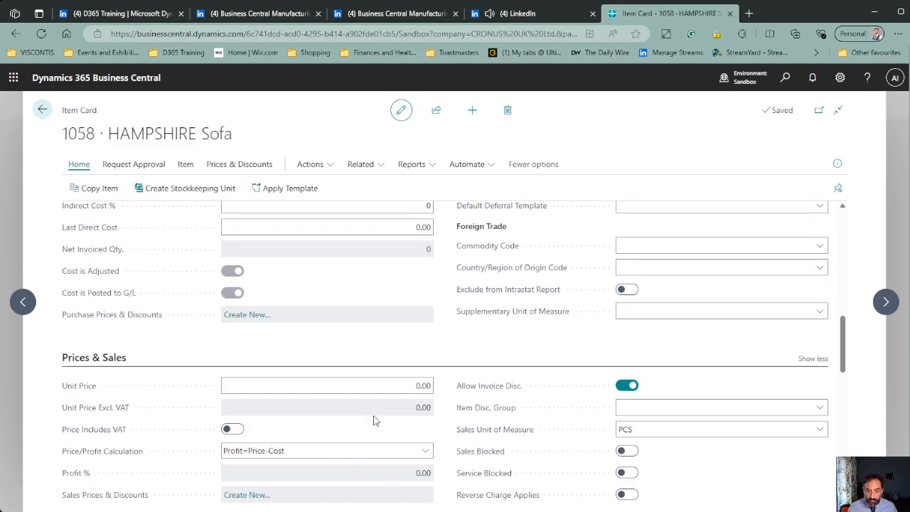
scroll(375, 420, "down", 4)
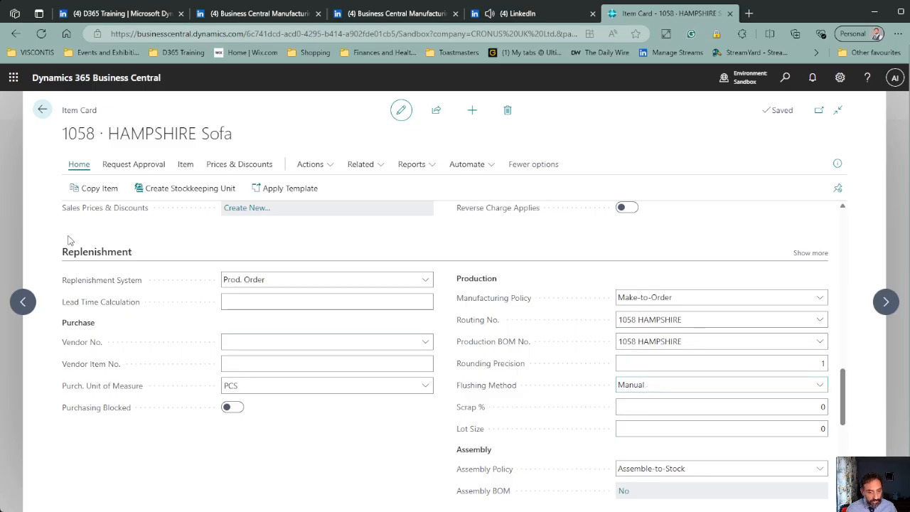
left_click(41, 110)
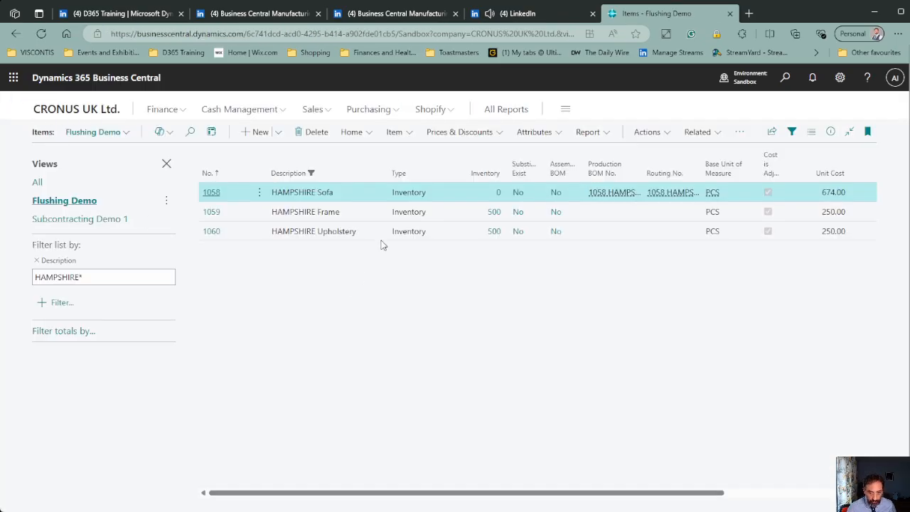
Step: Check the flushing method in the replenishment settings of the HAMPSHIRE Upholstery item card
left_click(340, 233)
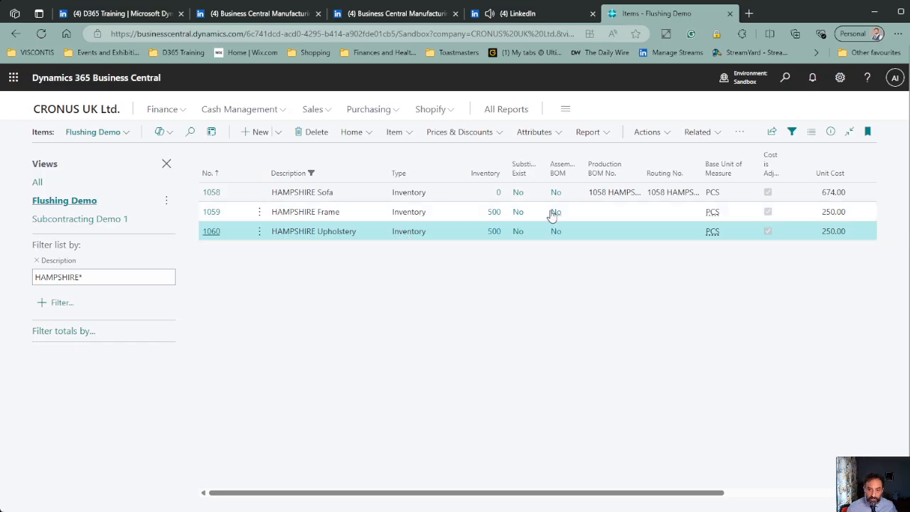
left_click(211, 233)
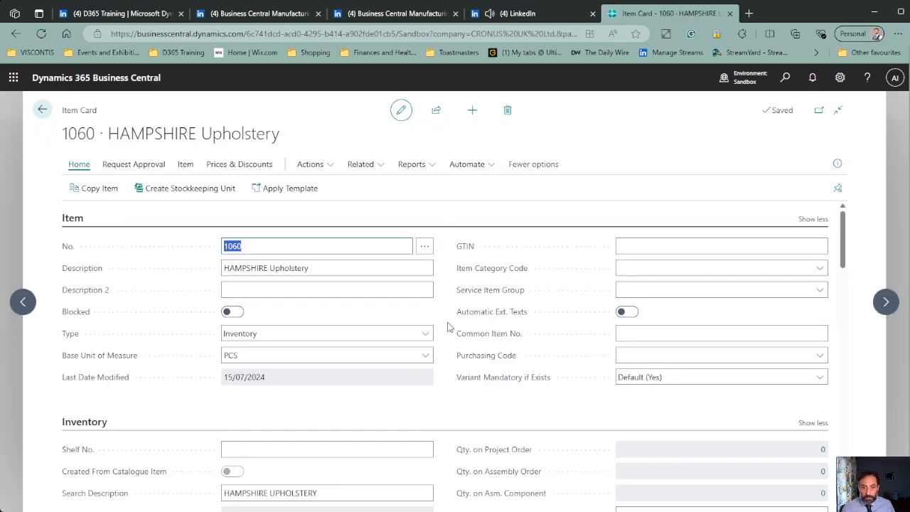
scroll(423, 350, "down", 15)
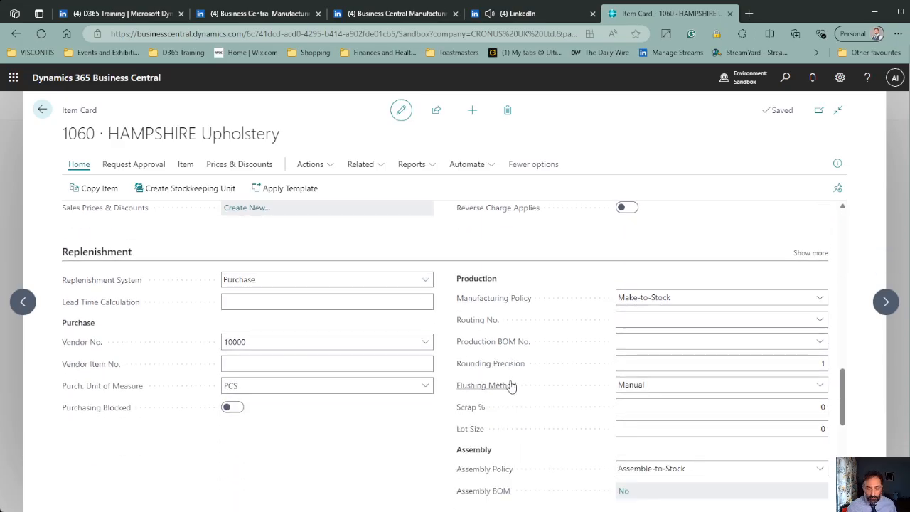
left_click(41, 110)
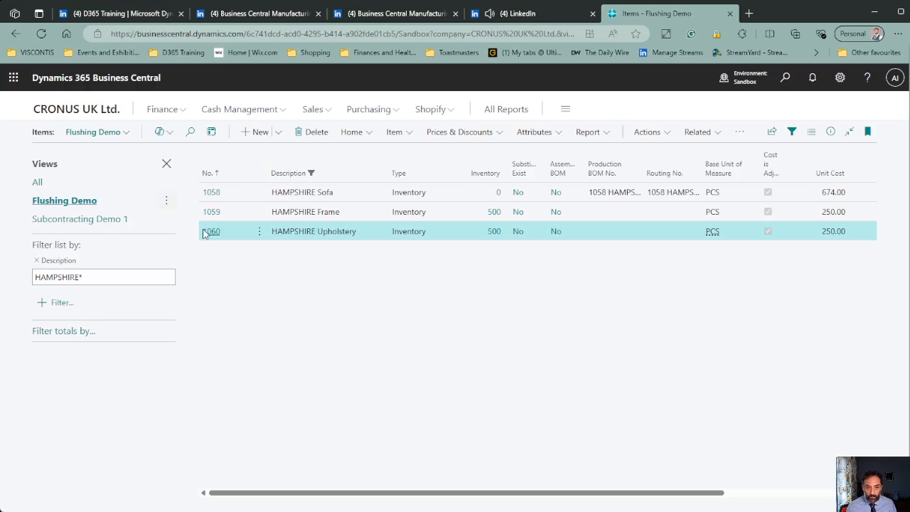
Step: Set the HAMPSHIRE Sofa's production BOM to Under Development and clear the routing link code on its HAMPSHIRE Frame line
left_click(665, 195)
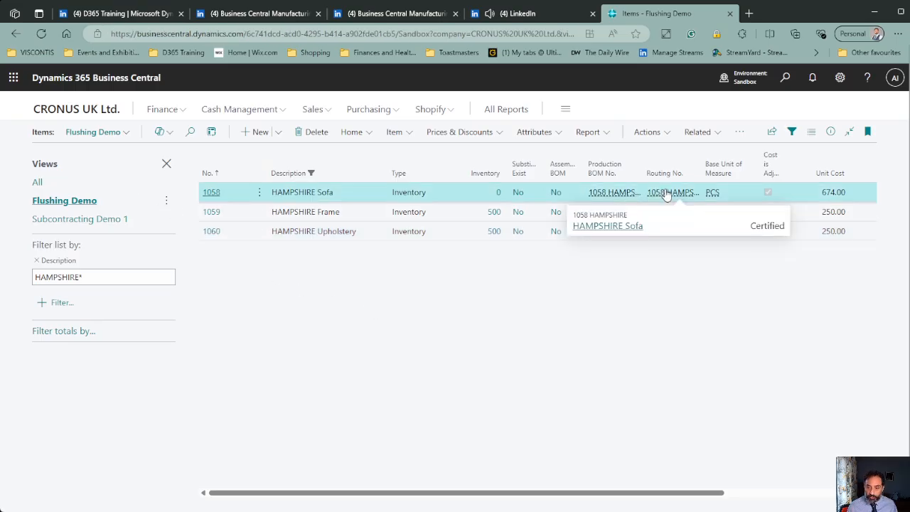
mouse_move(610, 197)
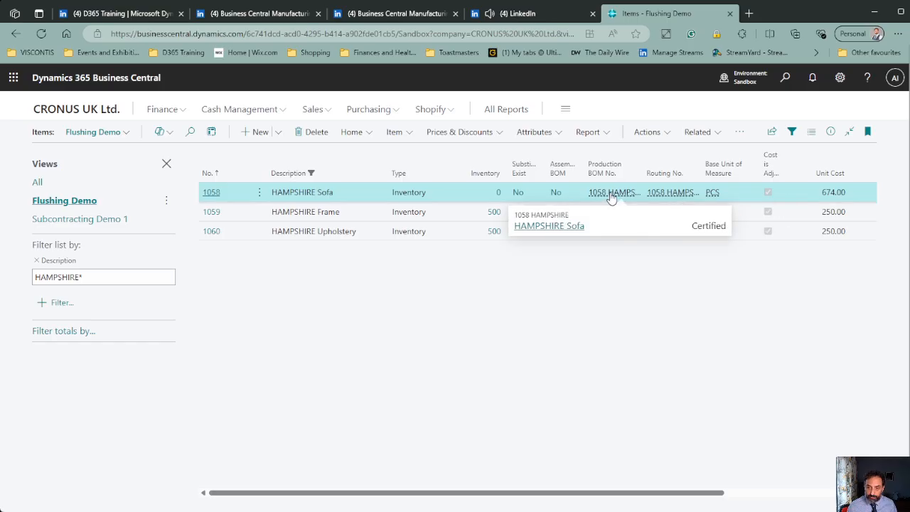
left_click(560, 230)
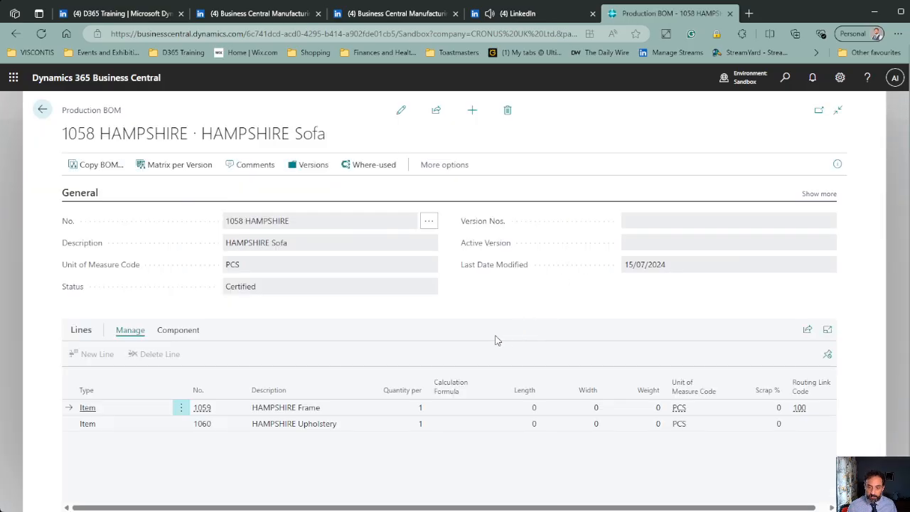
left_click(401, 112)
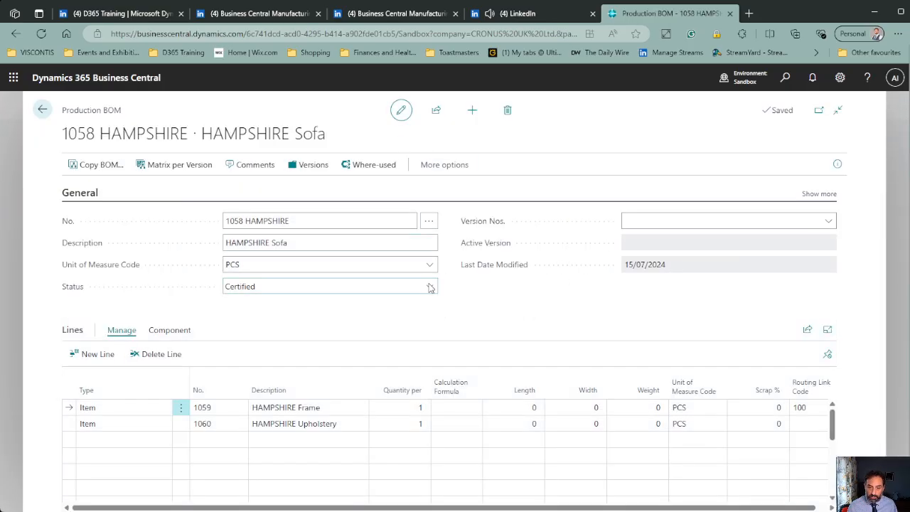
key("Down")
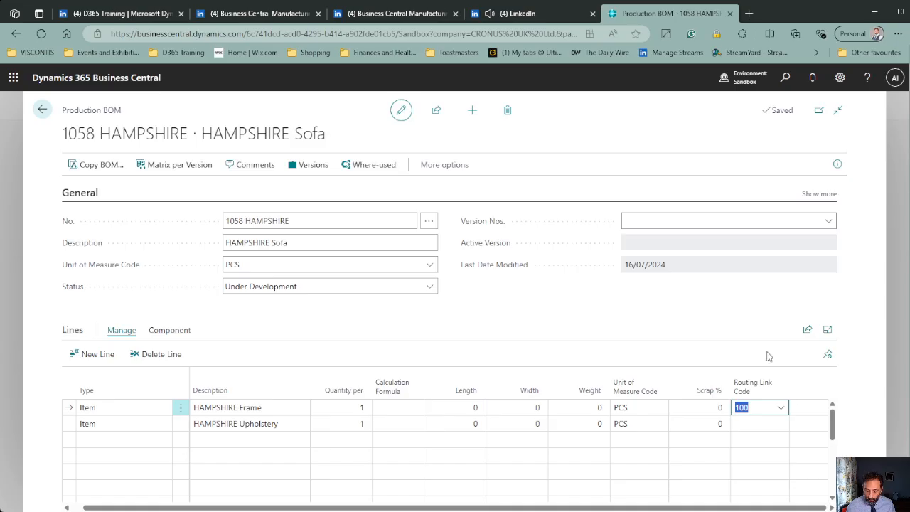
key("Delete")
key("Down")
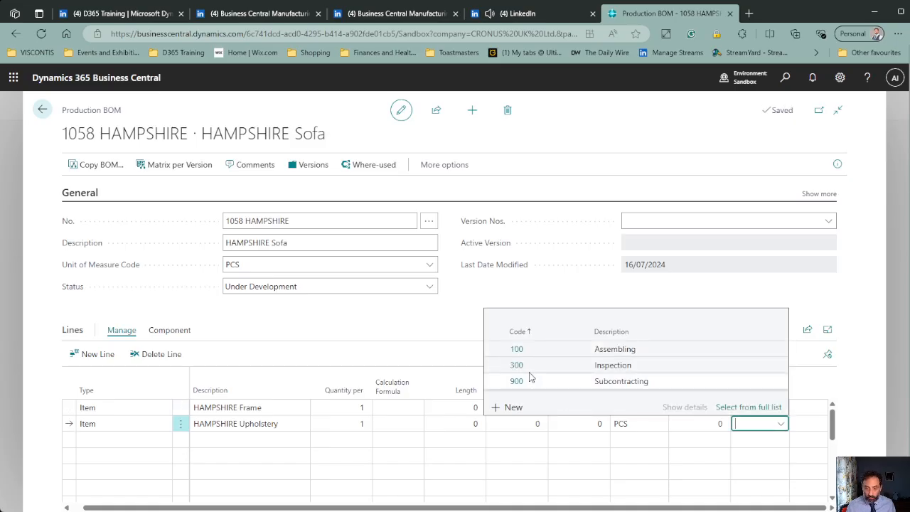
Step: Set the status of the HAMPSHIRE Sofa's production BOM to Certified, and return to the item list
left_click(391, 329)
left_click(315, 316)
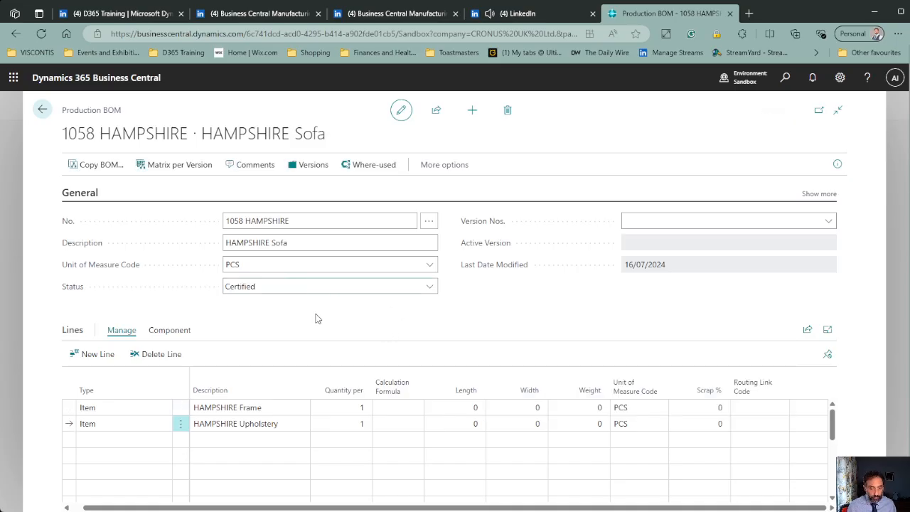
left_click(42, 110)
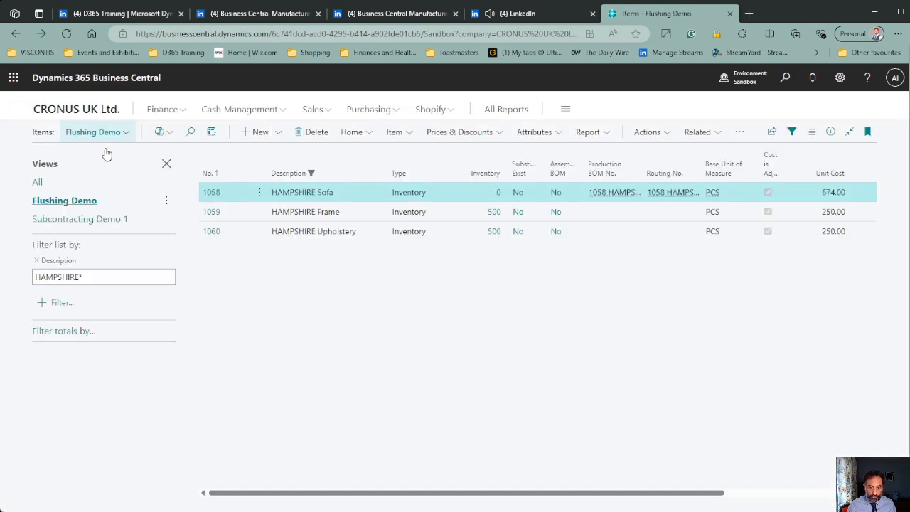
Step: Set the HAMPSHIRE Sofa's routing to Under Development and clear the routing link code on its Frame Painting operation
mouse_move(676, 195)
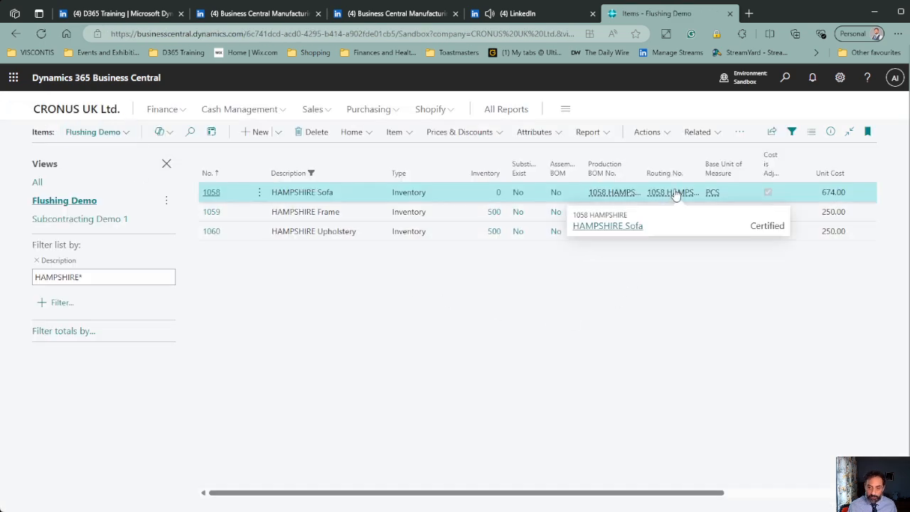
left_click(610, 226)
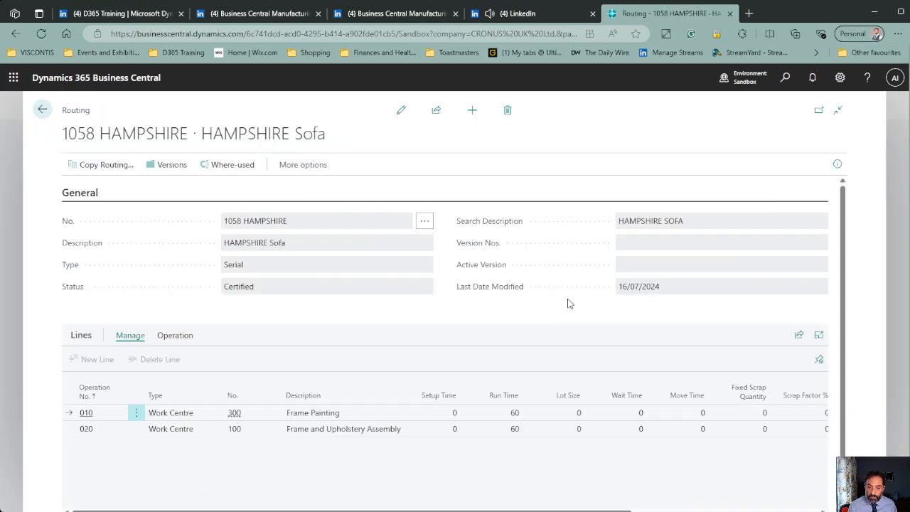
left_click(401, 110)
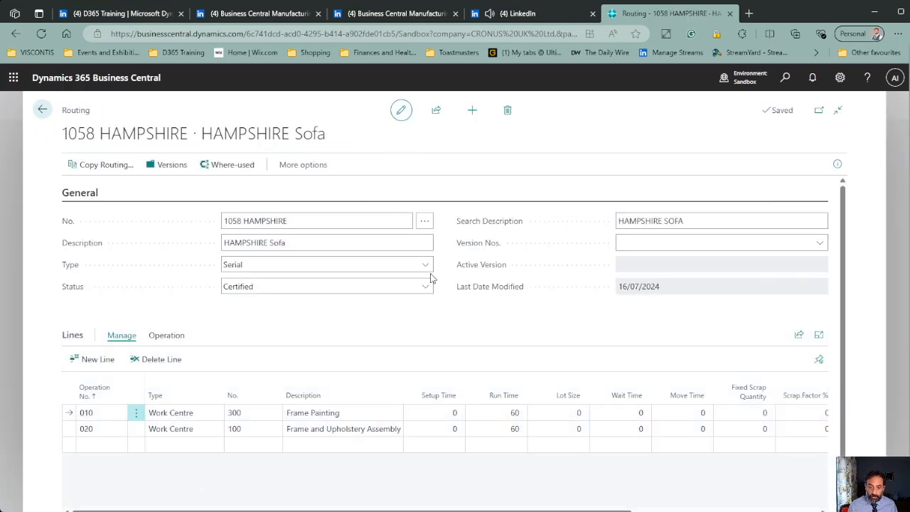
left_click(352, 332)
scroll(512, 495, "down", 1)
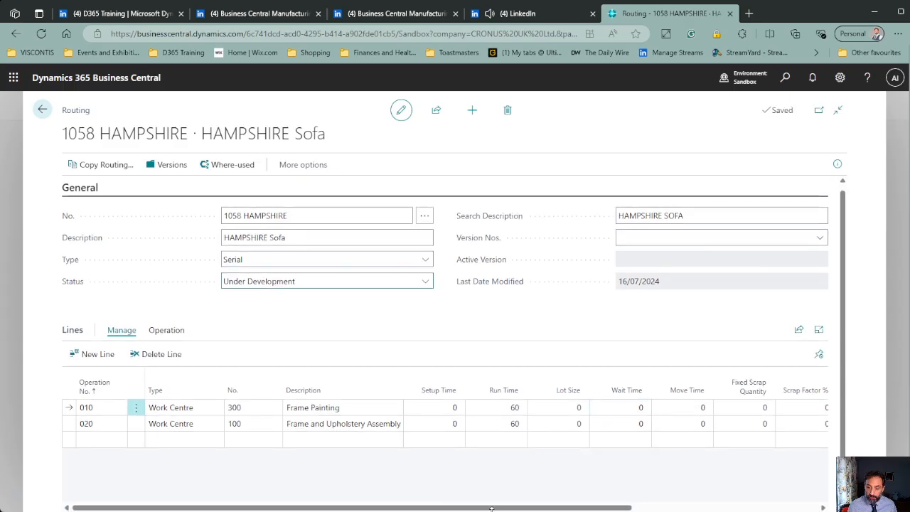
left_click_drag(491, 509, 675, 507)
left_click(600, 407)
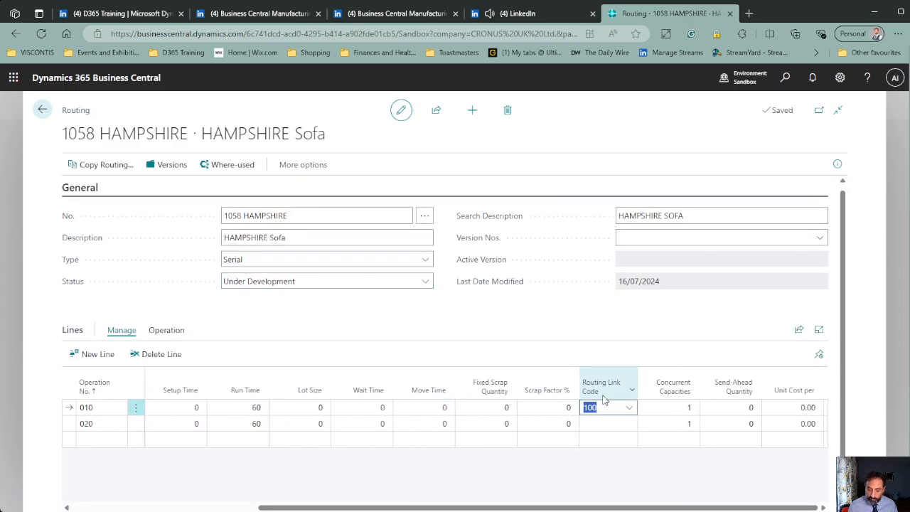
key("BackSpace")
key("Down")
key("Up")
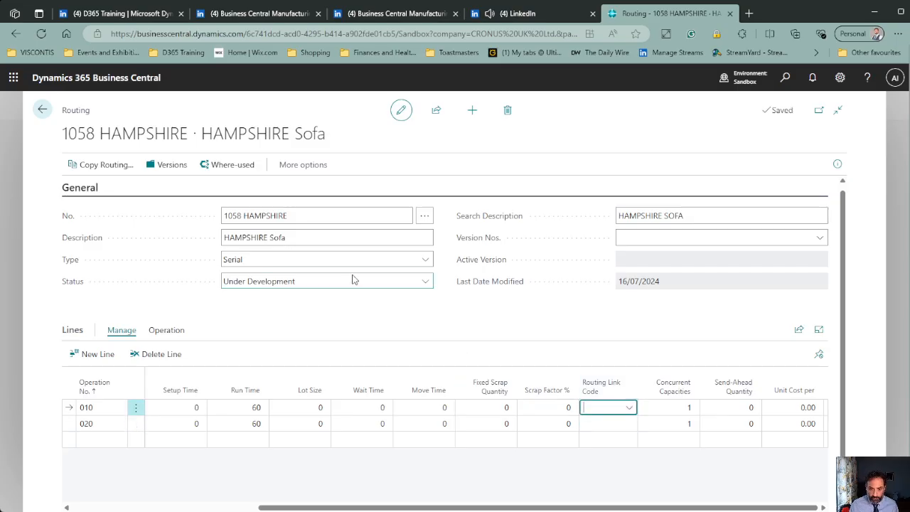
Step: Set the status of the HAMPSHIRE Sofa's routing to Certified, and return to the item list
left_click(352, 280)
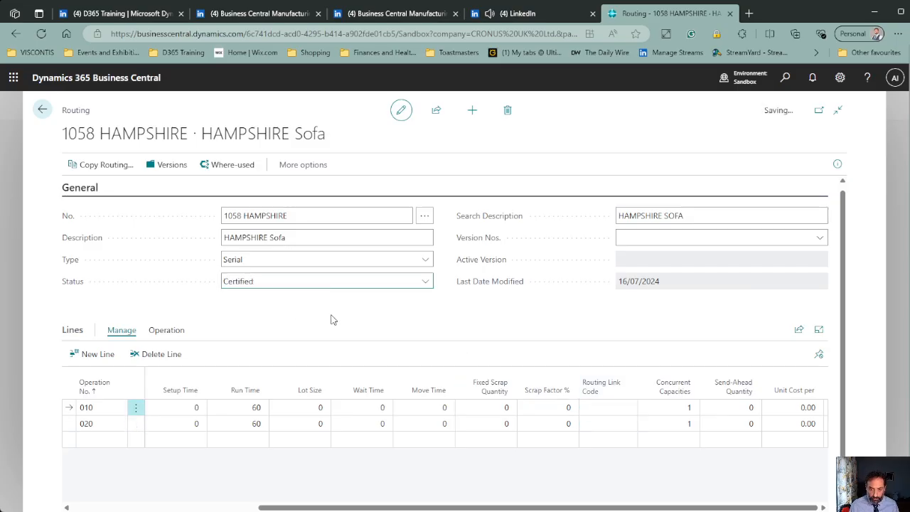
left_click(42, 109)
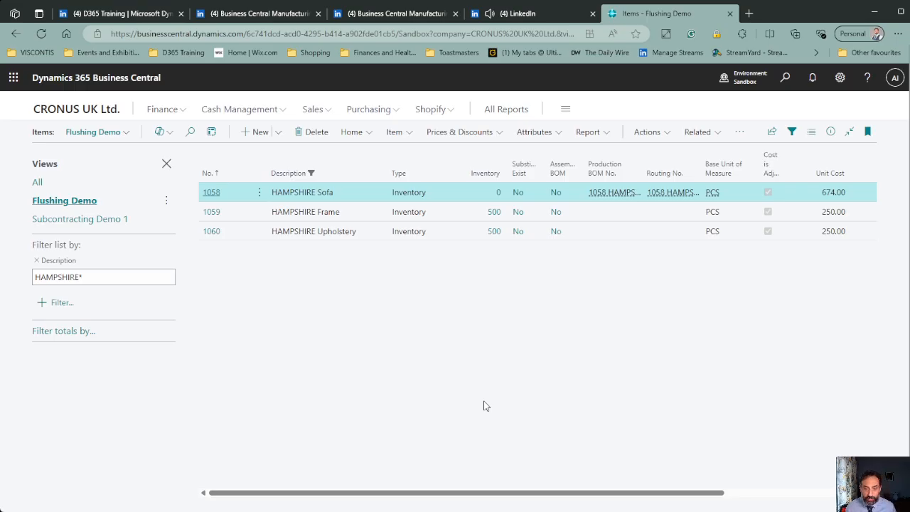
left_click(374, 216)
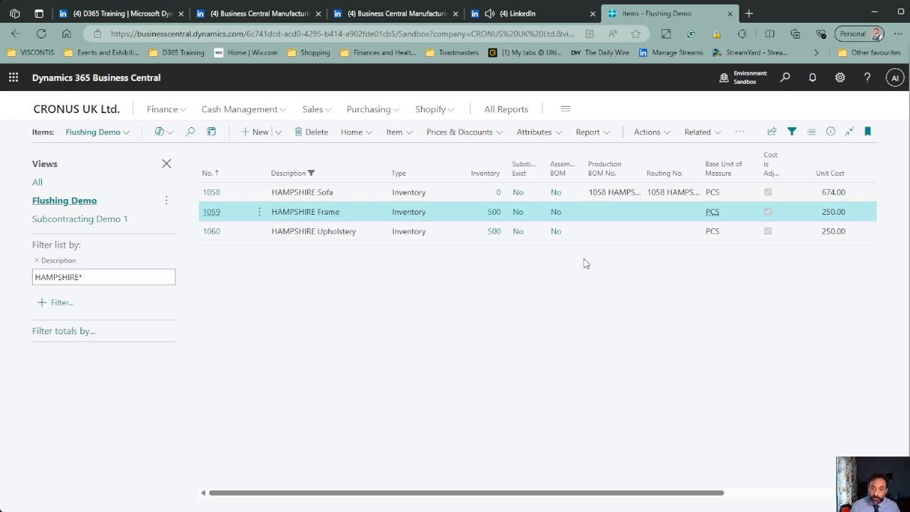
Step: Create a new firm planned production order with the HAMPSHIRE Sofa, item 1058, as its source
left_click(785, 79)
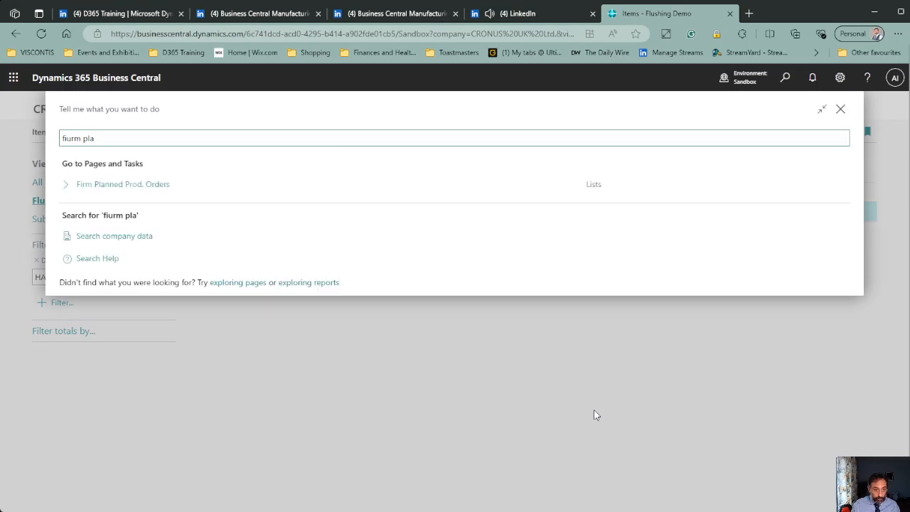
key("Return")
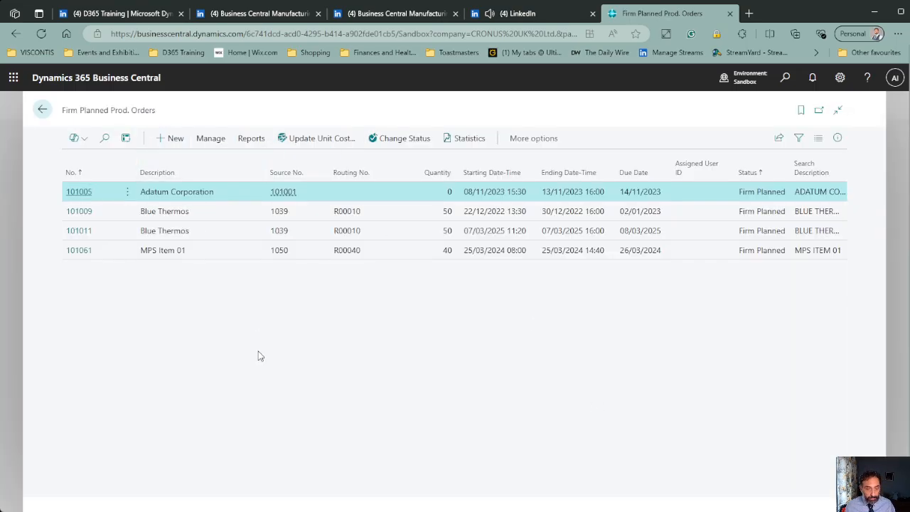
key("alt+n")
left_click(345, 286)
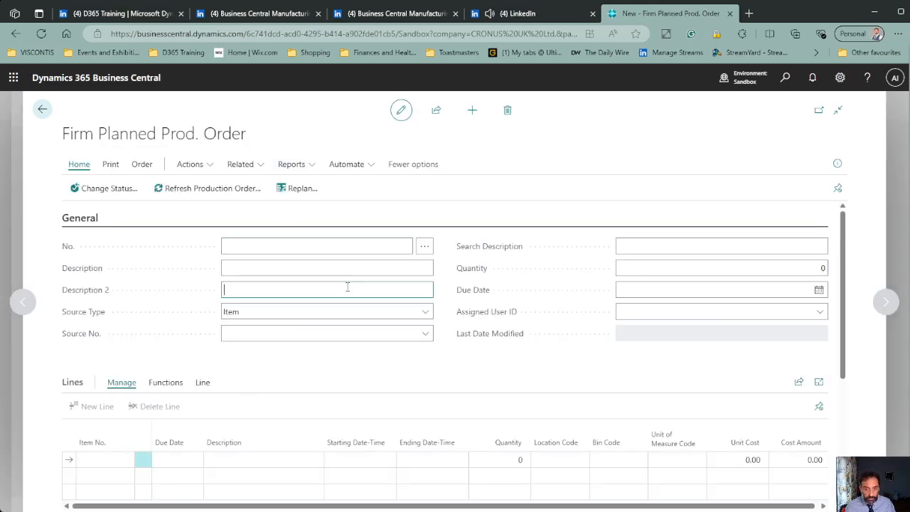
left_click(331, 336)
type("ham")
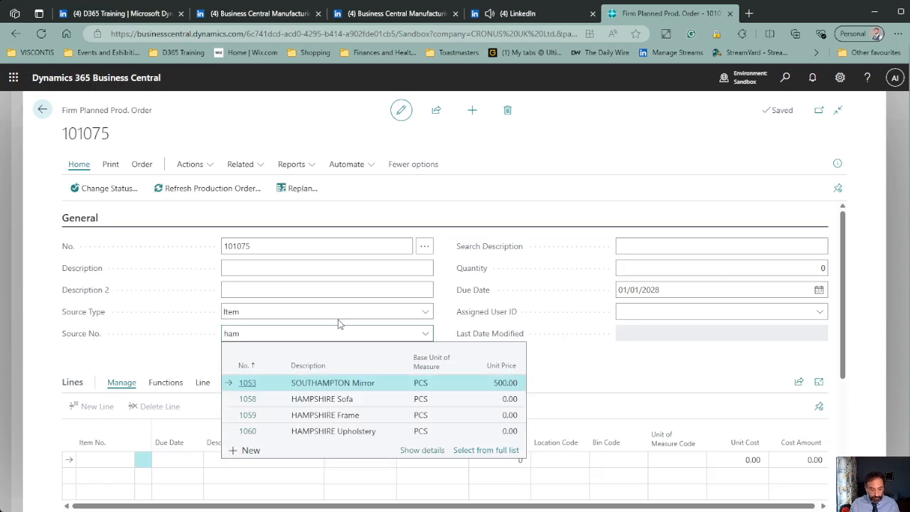
key("Down")
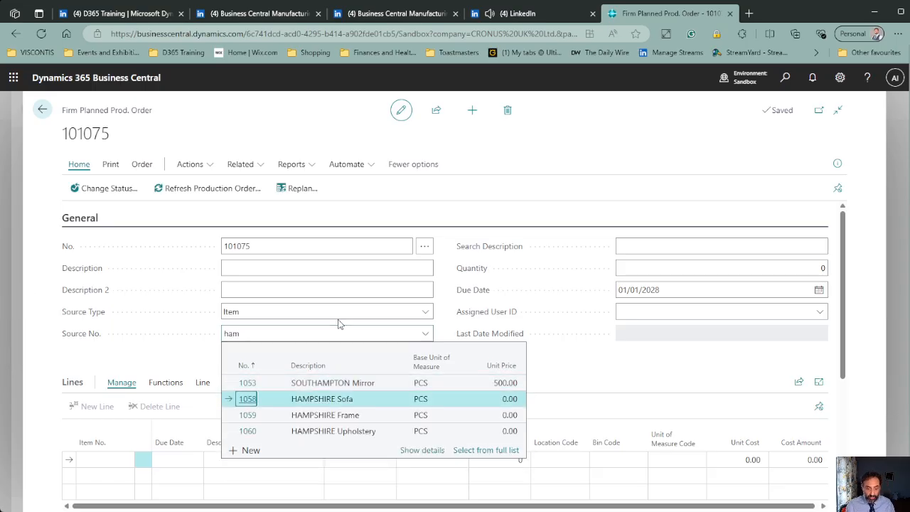
key("Tab")
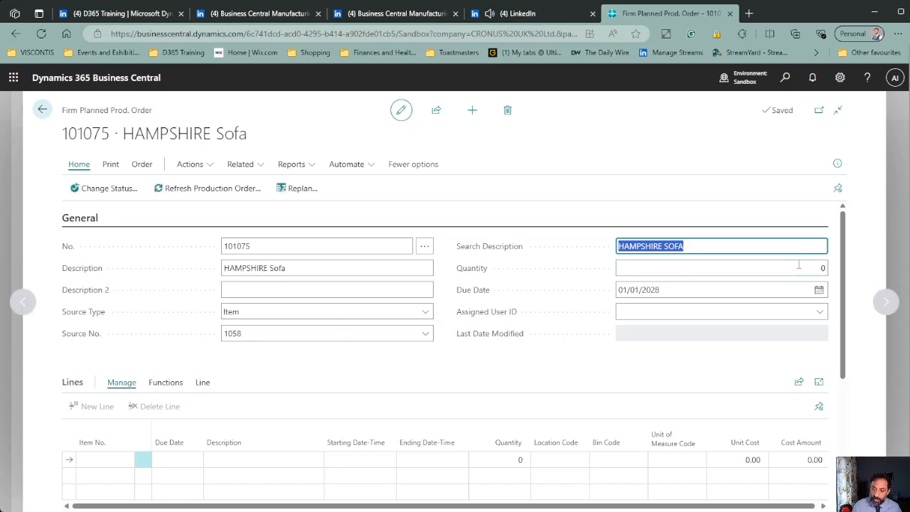
Step: Set the firm planned production order's quantity to 2 and refresh the order to generate its lines
key("Tab")
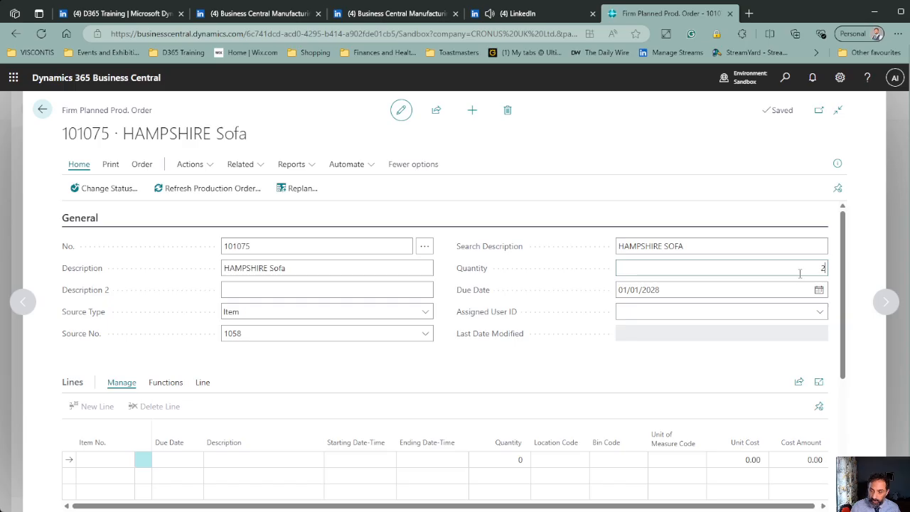
left_click(787, 289)
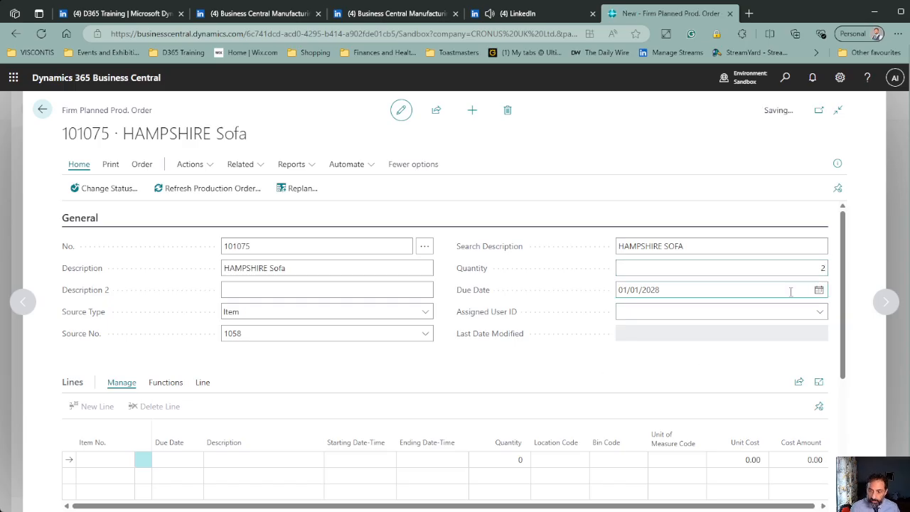
double_click(686, 291)
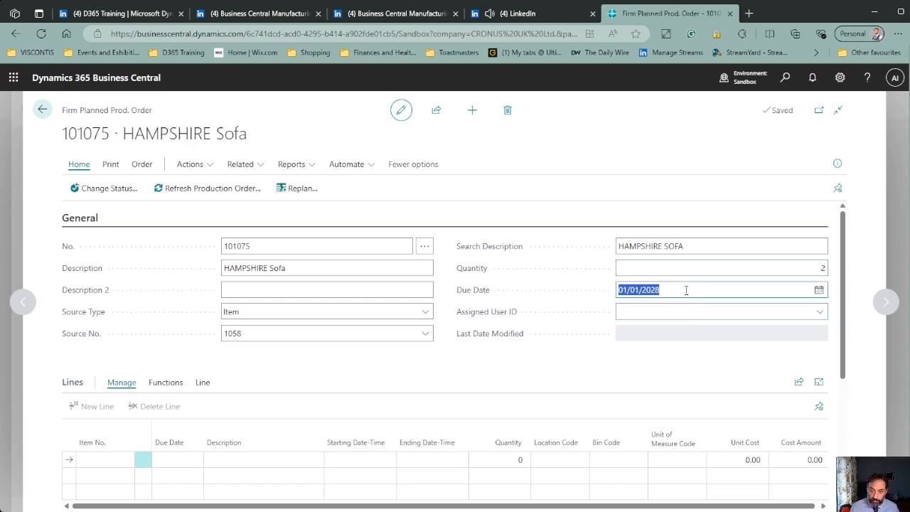
scroll(516, 360, "down", 3)
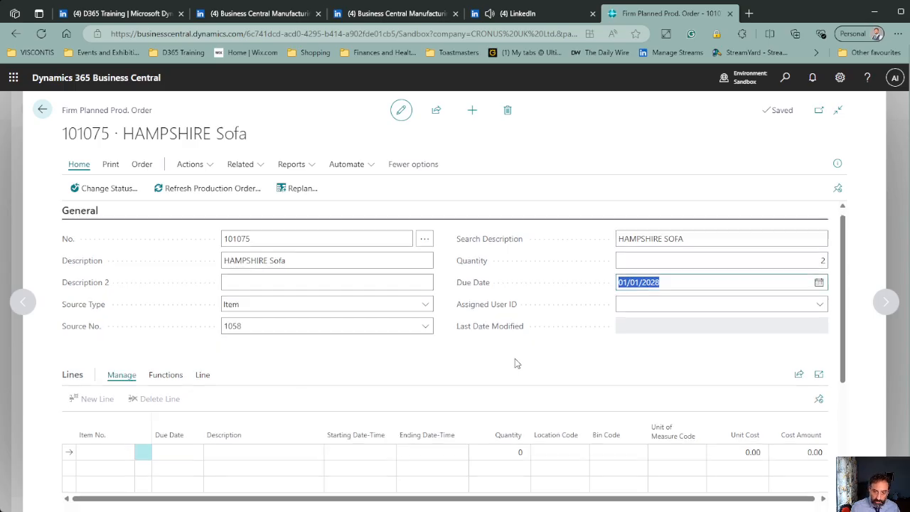
scroll(496, 343, "up", 3)
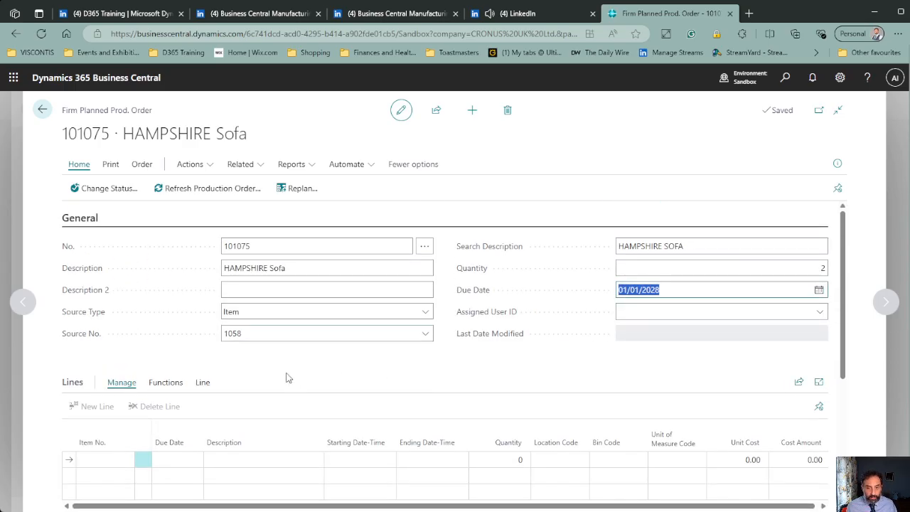
left_click(187, 188)
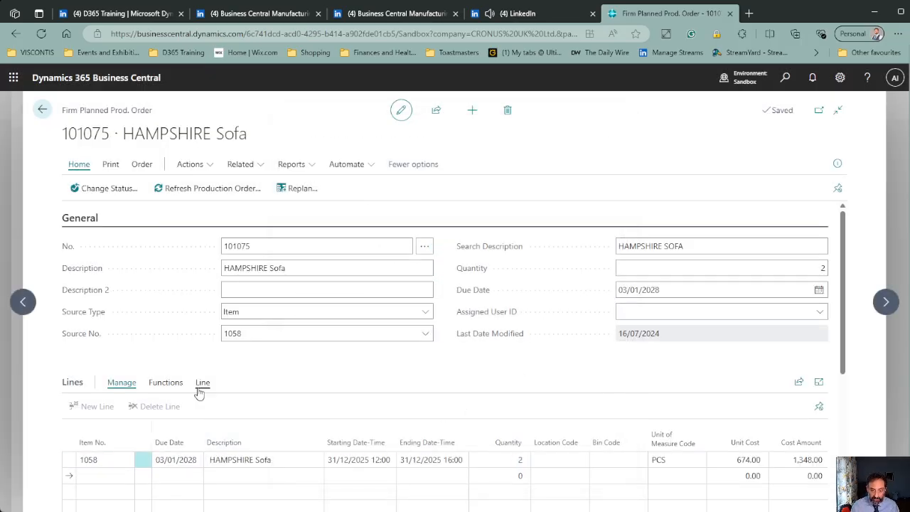
Step: Check the routing of the HAMPSHIRE Sofa order line and the capacity allocated to its Frame Painting operation
left_click(391, 459)
left_click(418, 460)
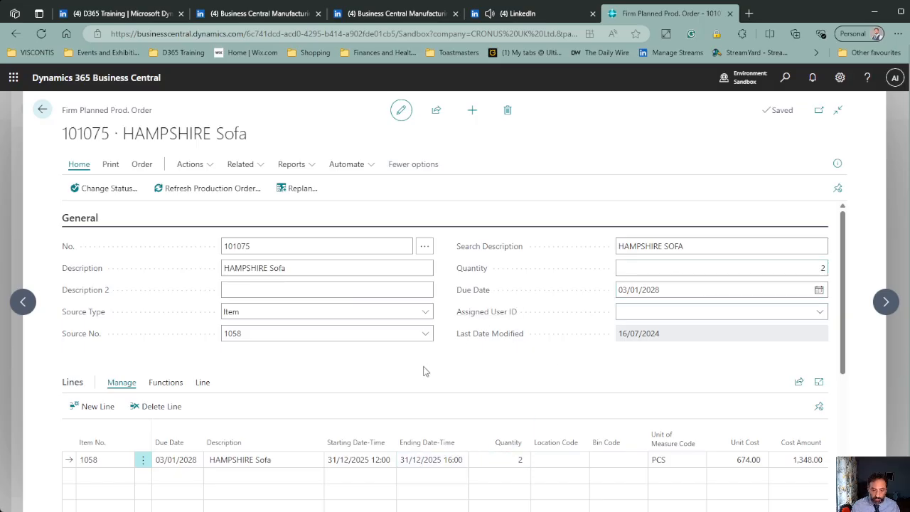
scroll(362, 400, "down", 3)
scroll(349, 420, "up", 3)
left_click(202, 383)
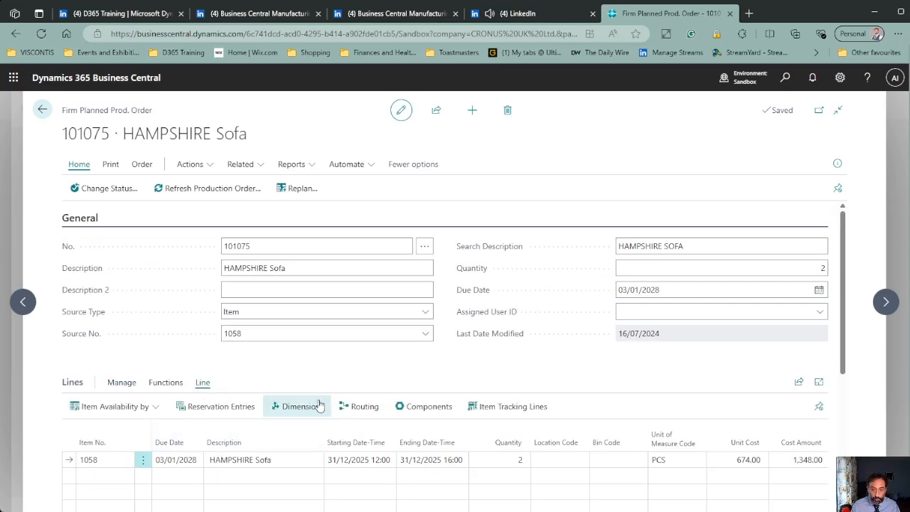
left_click(361, 408)
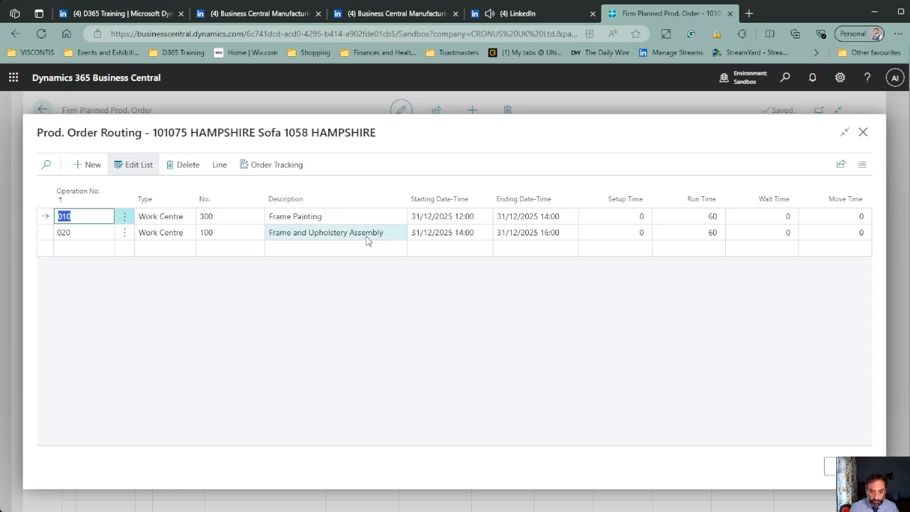
left_click(220, 165)
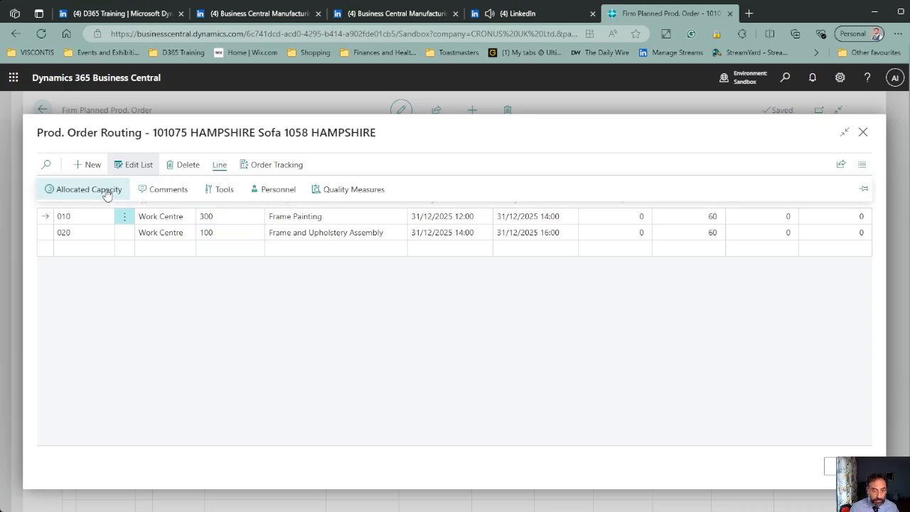
left_click(89, 189)
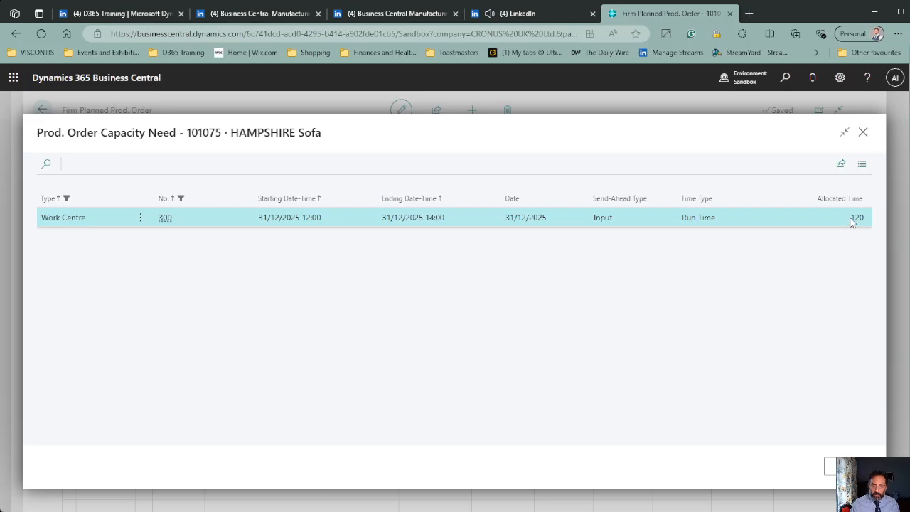
key("Escape")
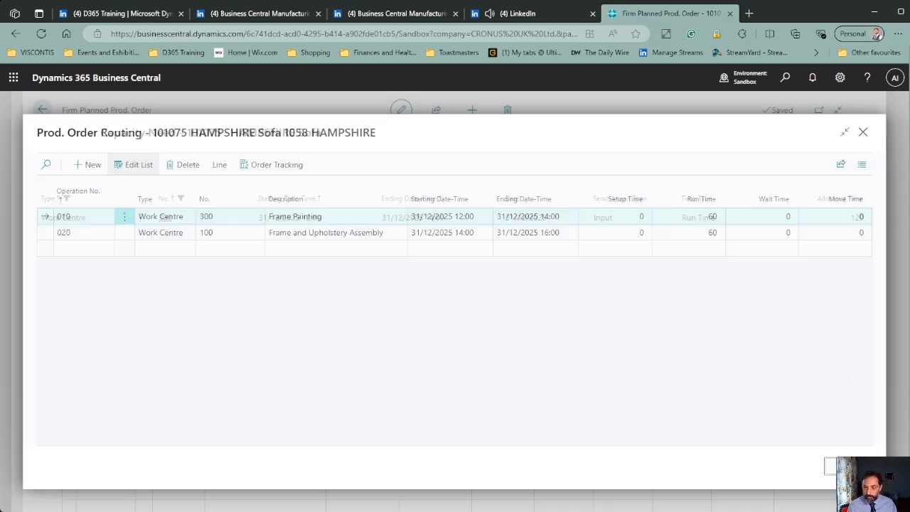
left_click(863, 132)
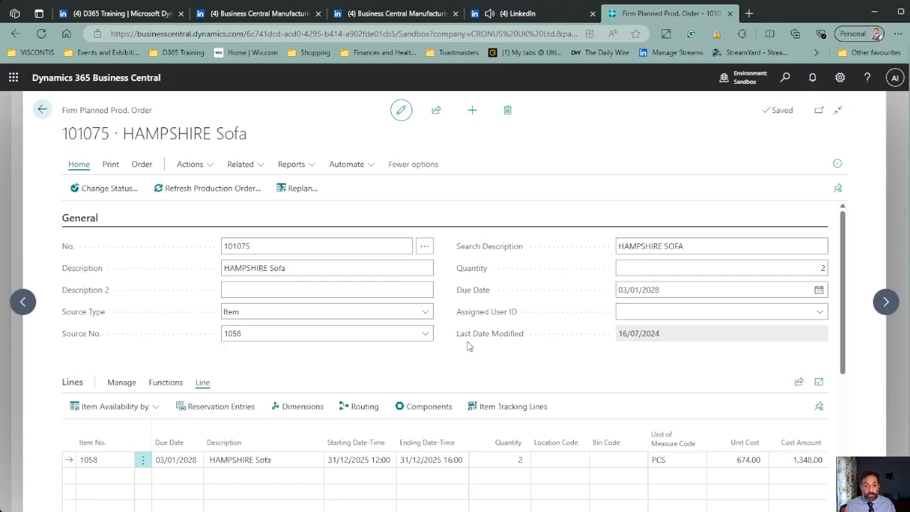
Step: Change the status of the HAMPSHIRE Sofa's production order to Released
mouse_move(499, 340)
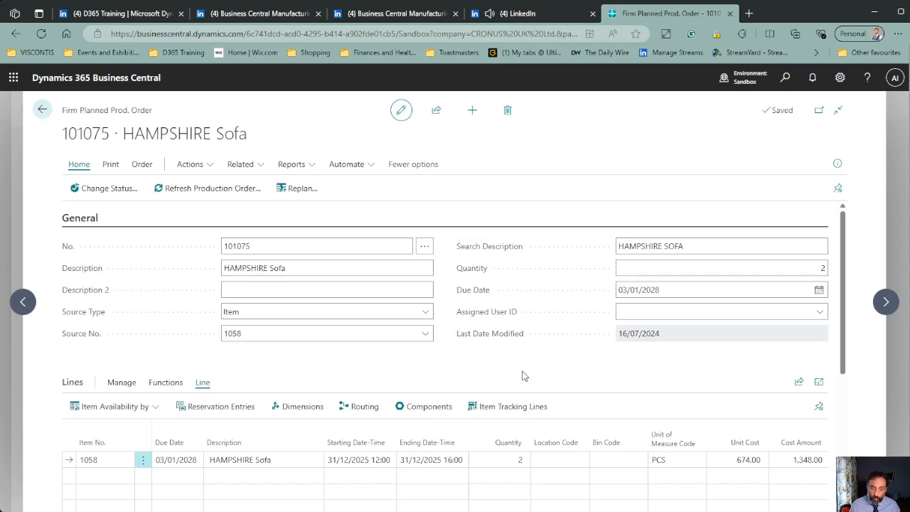
left_click(75, 188)
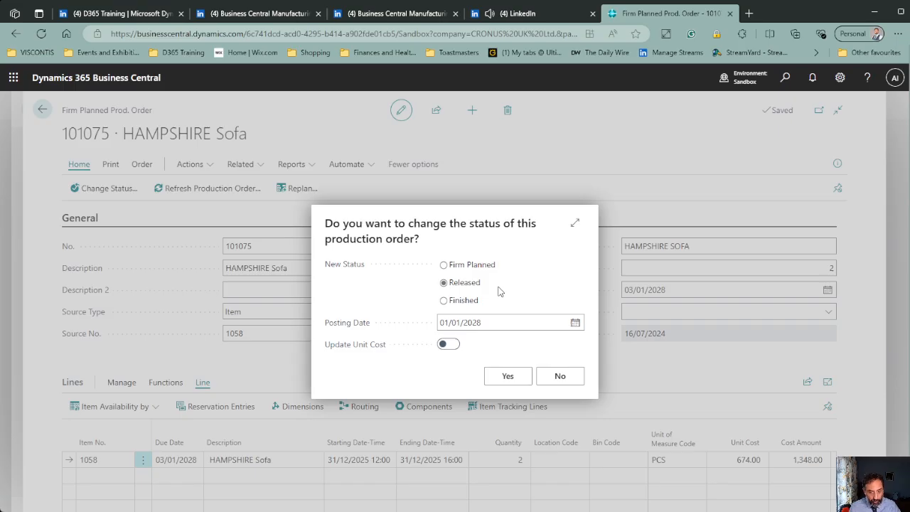
left_click(510, 377)
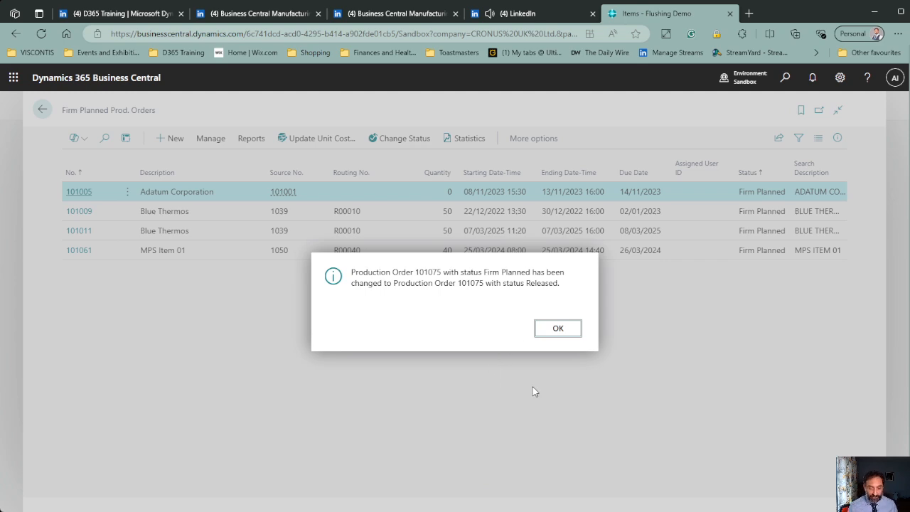
left_click(557, 328)
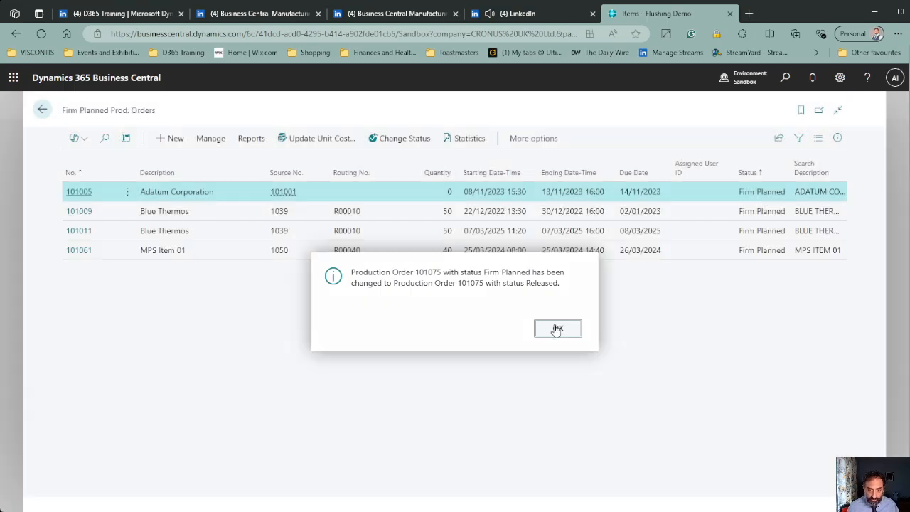
Step: Find the released production orders and open the HAMPSHIRE Sofa order due 03/01/2028
left_click(46, 111)
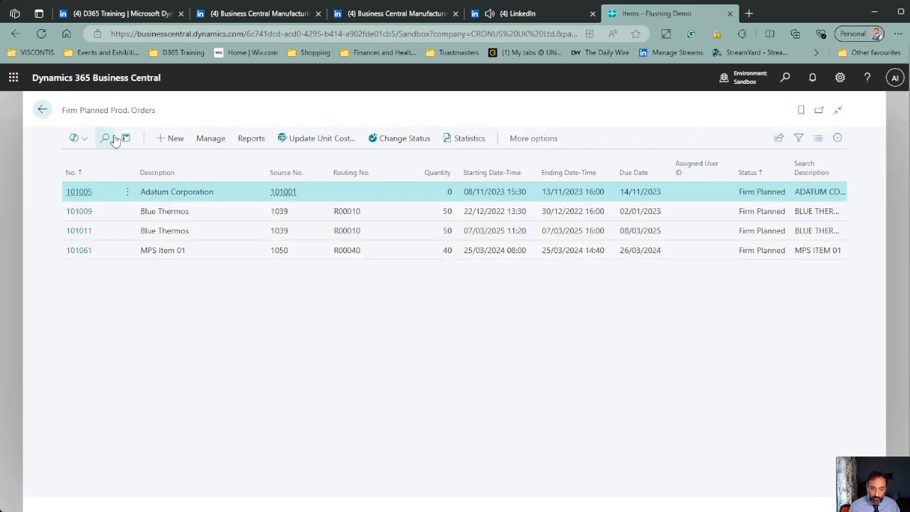
left_click(785, 79)
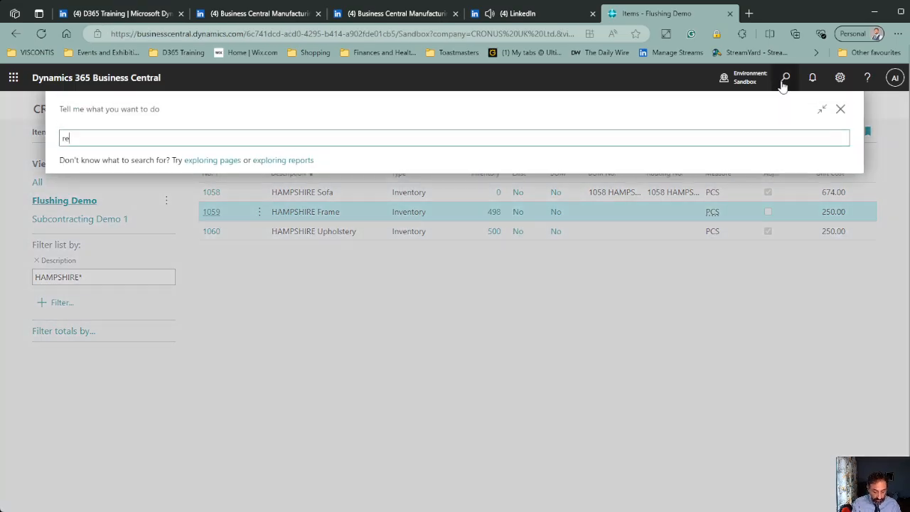
key("Down")
key("Down")
key("Down")
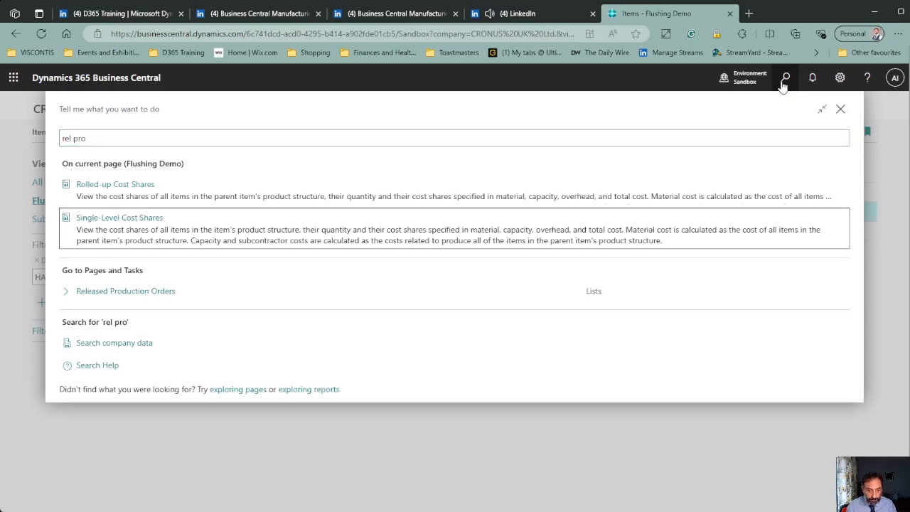
key("Return")
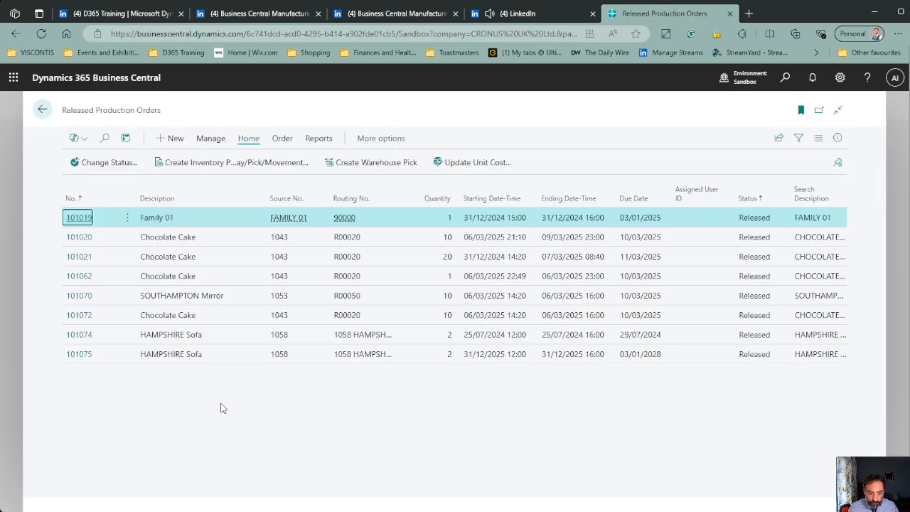
left_click(223, 359)
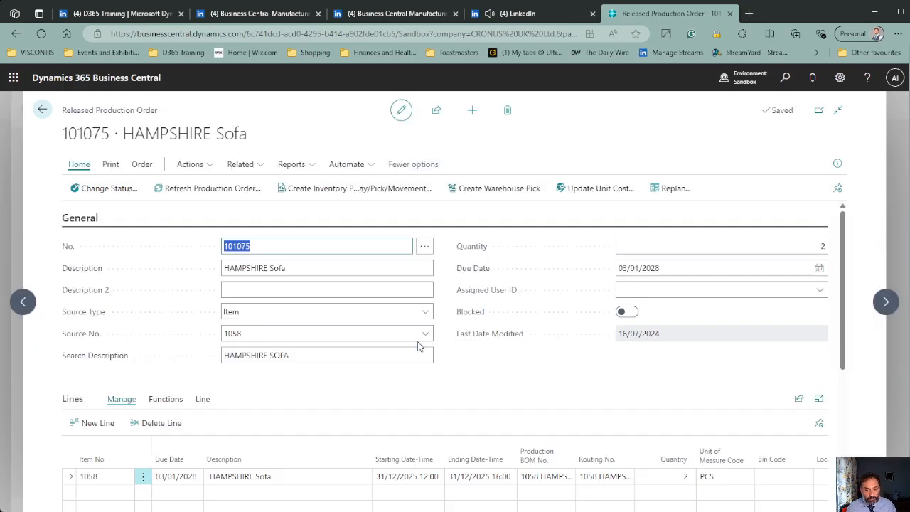
Step: Check the item ledger entries posted for the HAMPSHIRE Sofa's released production order
left_click(141, 165)
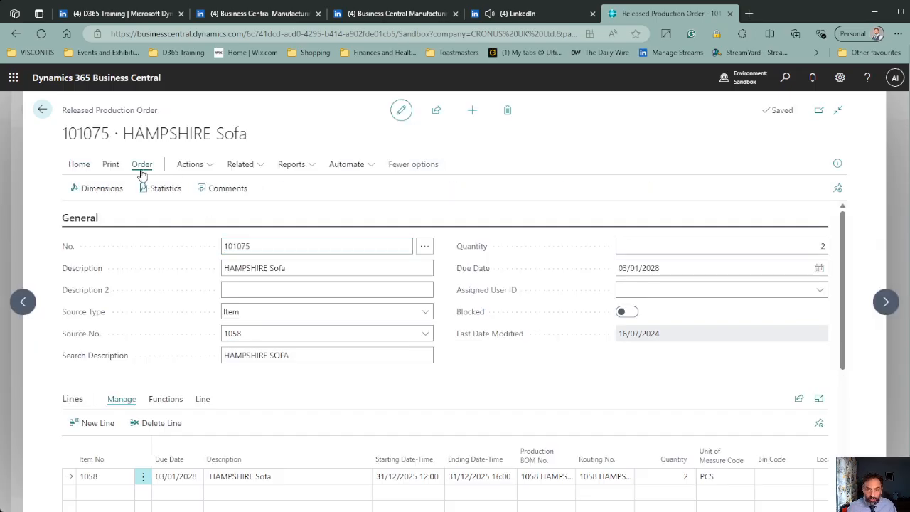
left_click(246, 165)
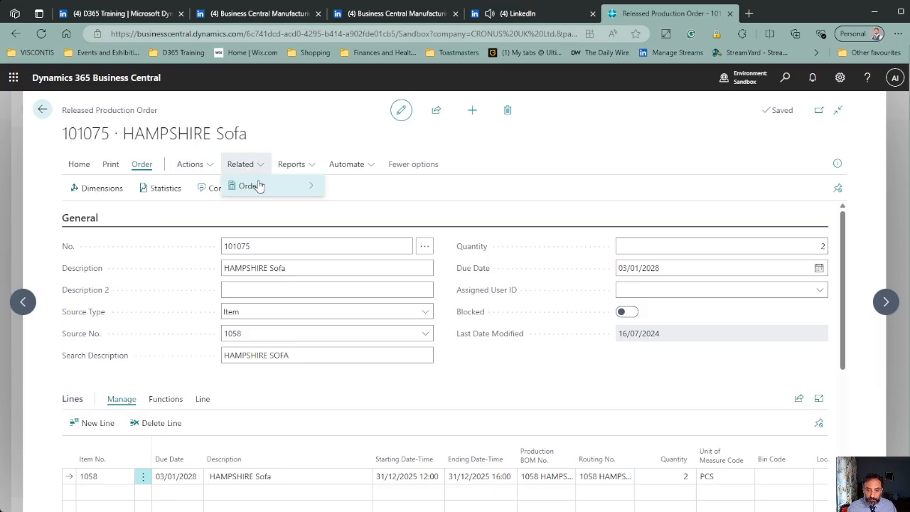
mouse_move(290, 186)
mouse_move(469, 185)
left_click(500, 184)
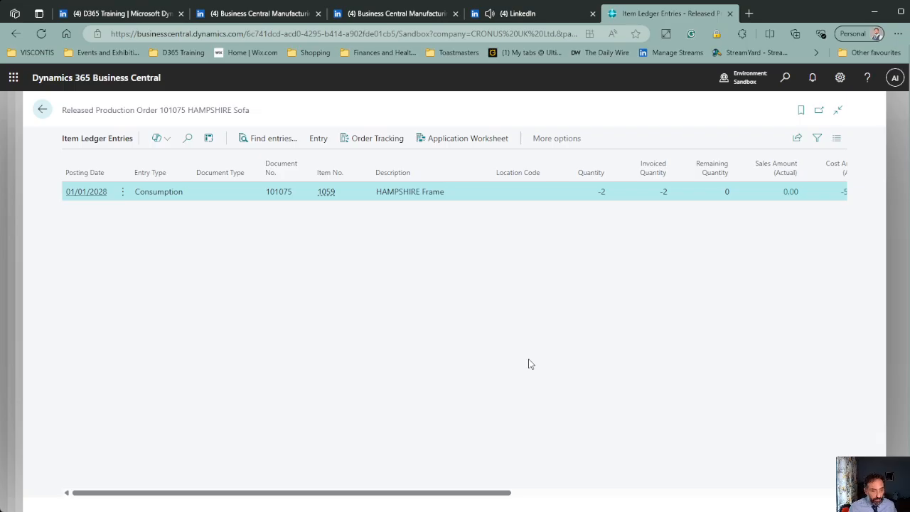
left_click(42, 110)
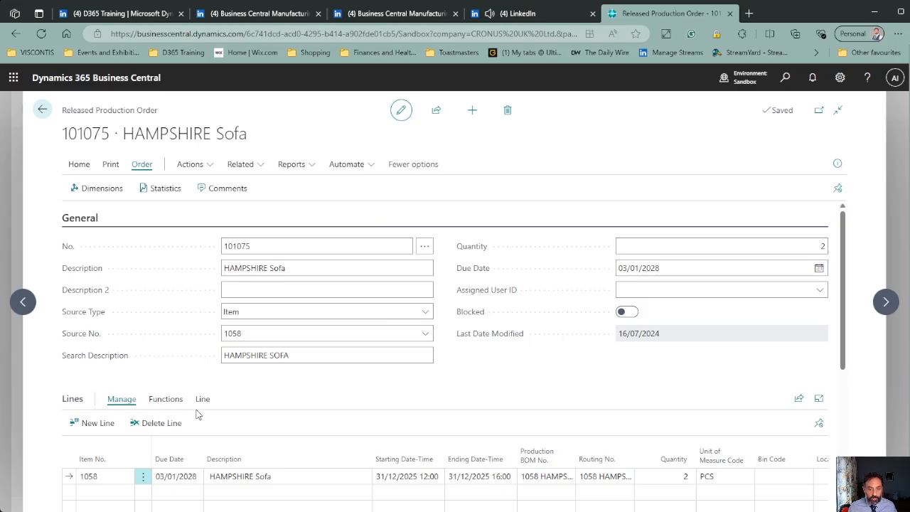
Step: In the sofa line's production journal, set the run time to 120 for Frame Painting and for Frame and Upholstery Assembly
left_click(202, 400)
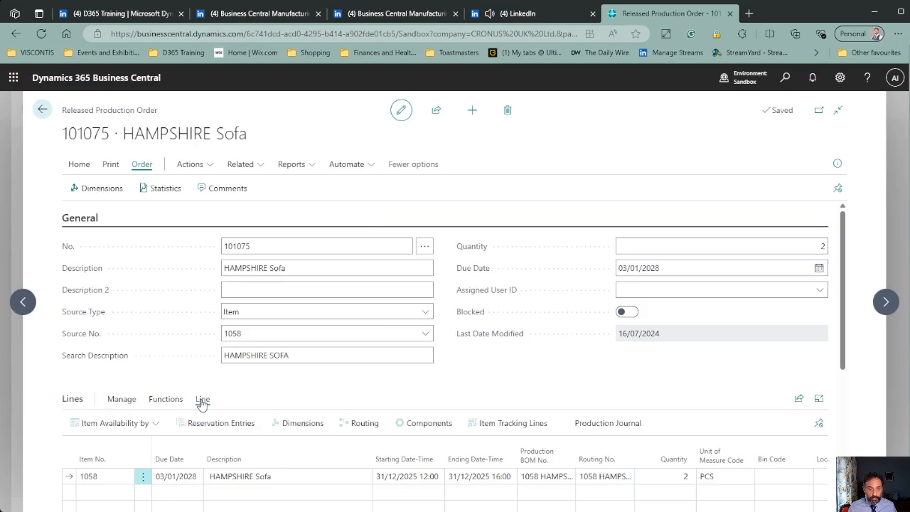
left_click(419, 425)
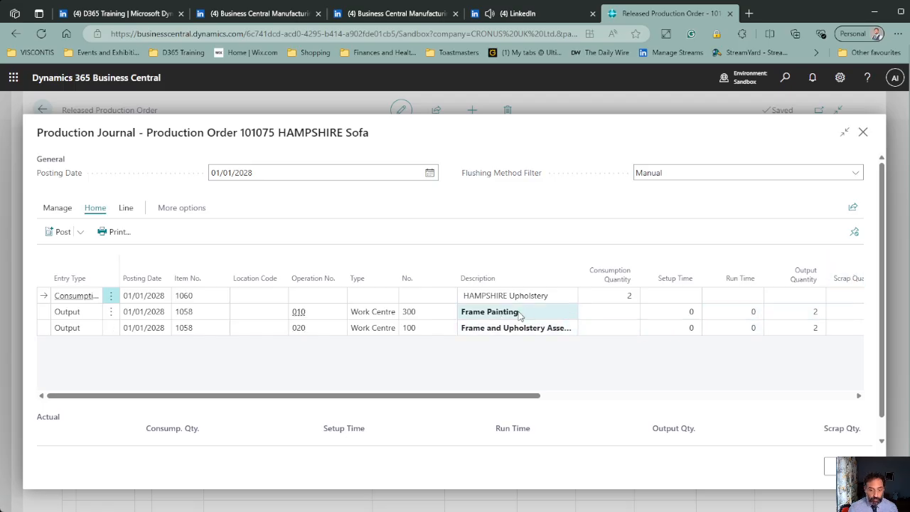
left_click(736, 315)
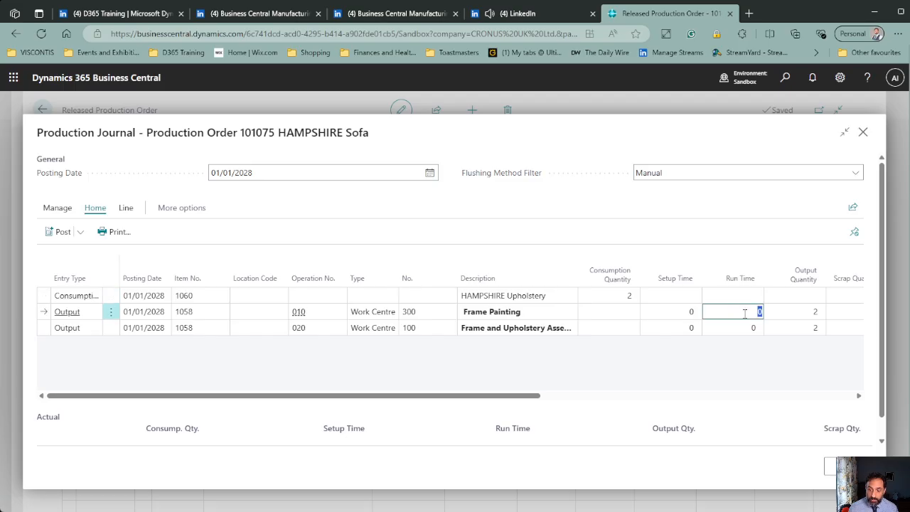
type("120")
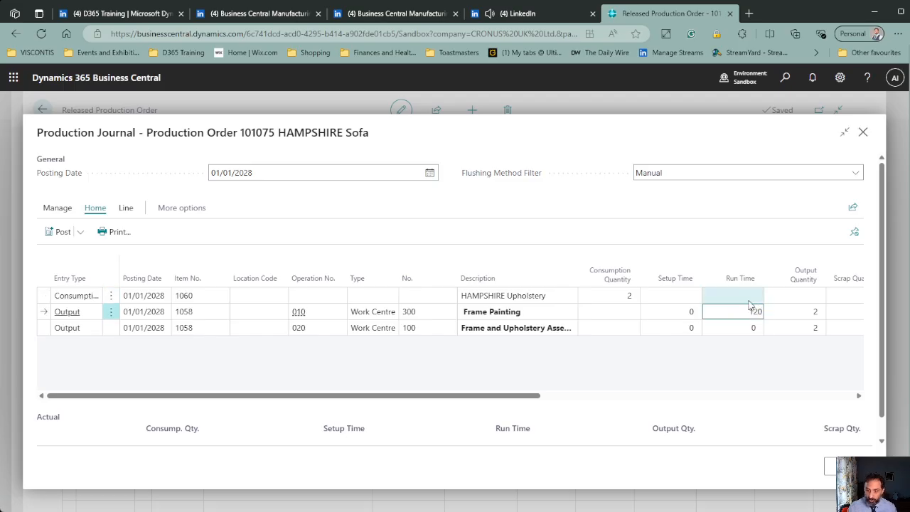
key("Down")
type("120")
key("Up")
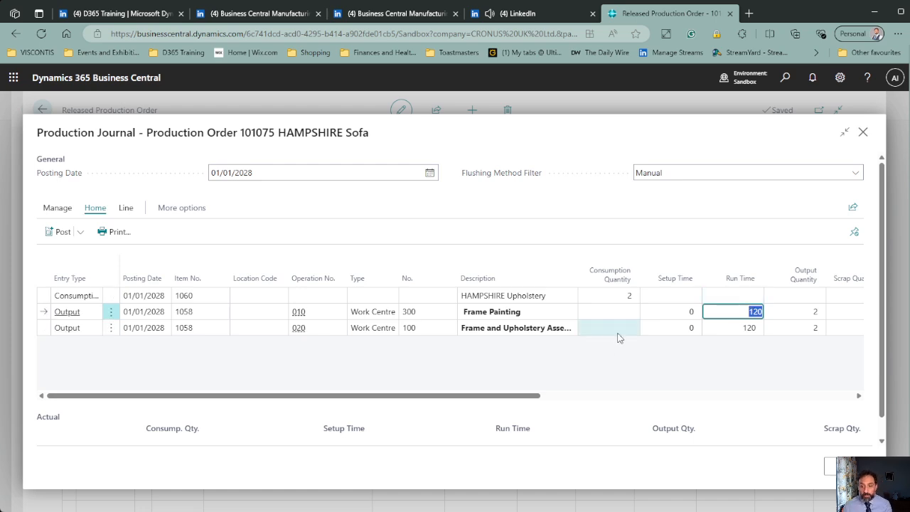
Step: Post the production journal lines and close the journal
left_click(81, 238)
left_click(67, 256)
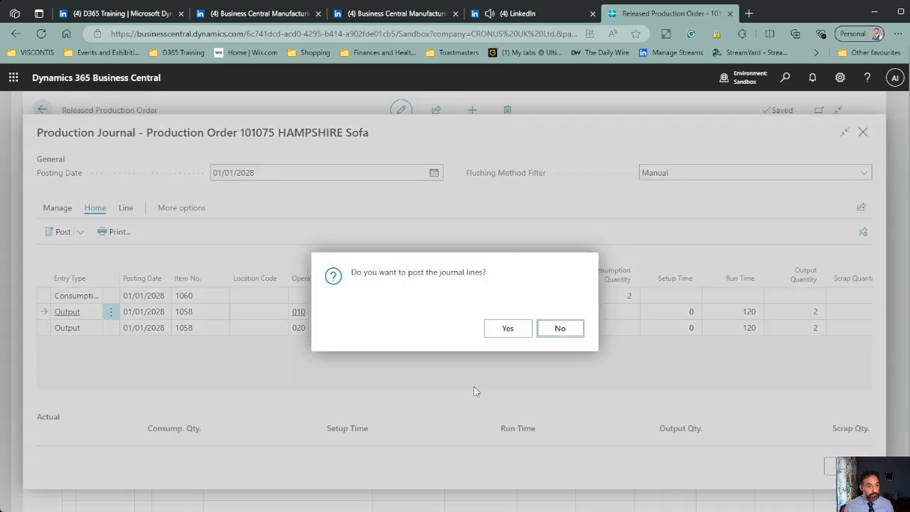
left_click(515, 329)
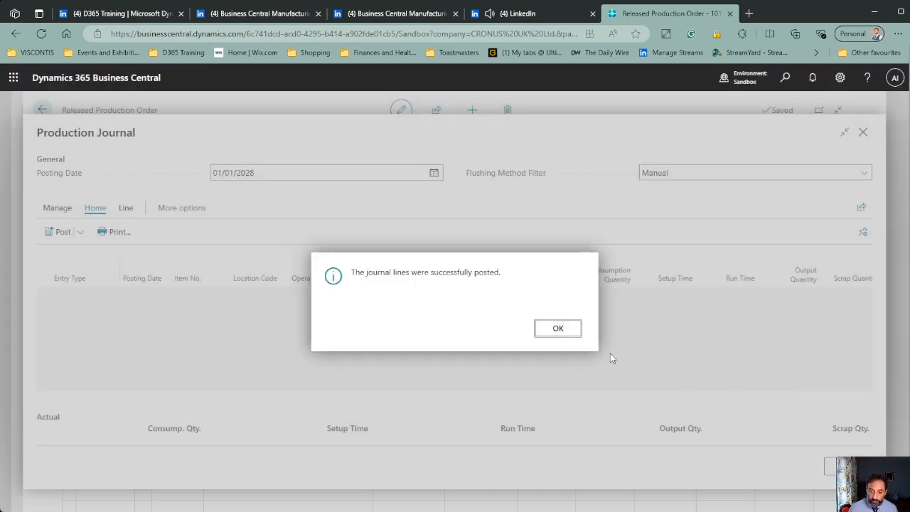
left_click(545, 328)
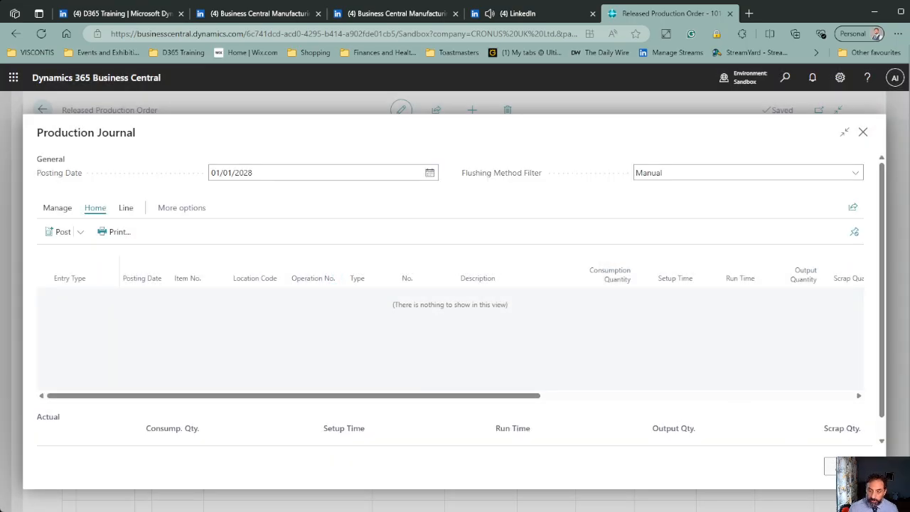
left_click(830, 466)
Step: Check the finished and remaining quantities on the HAMPSHIRE Sofa order line
scroll(576, 352, "down", 3)
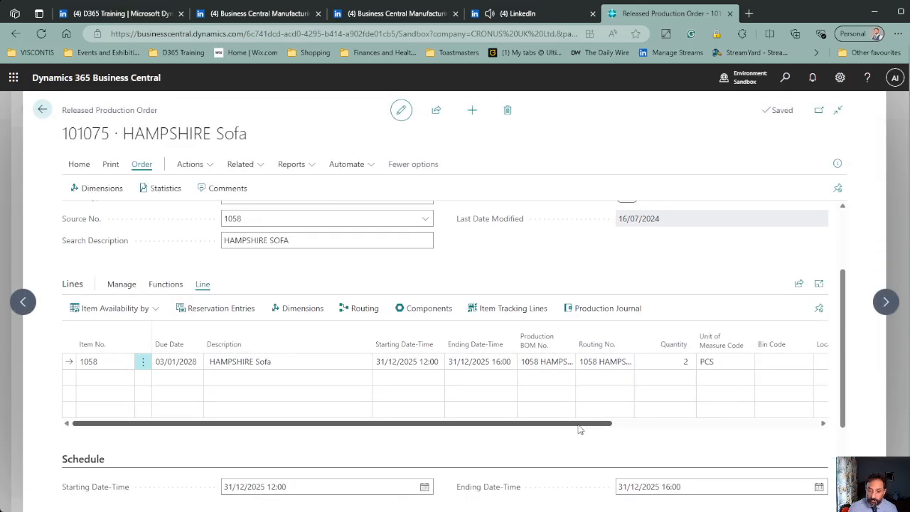
left_click_drag(580, 424, 783, 424)
left_click(635, 360)
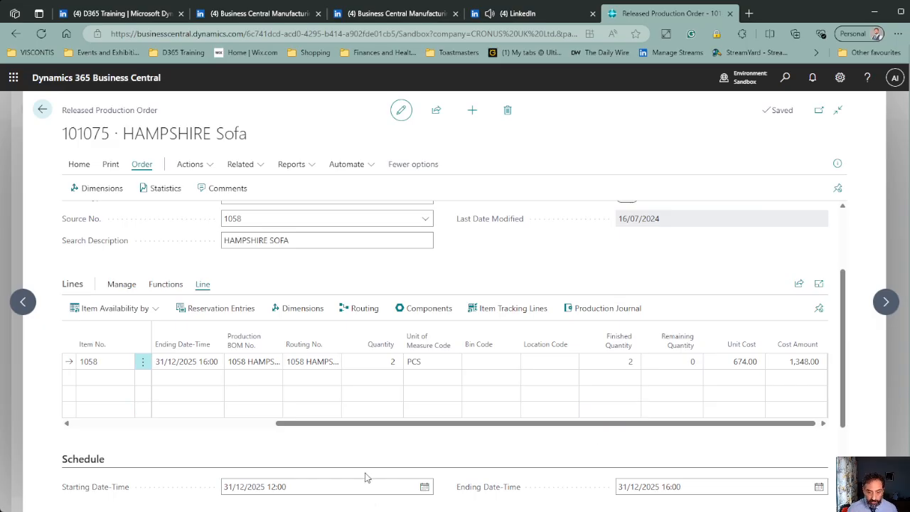
Step: Change the HAMPSHIRE Sofa's released production order to Finished, with posting date 01/01/2028
left_click(83, 164)
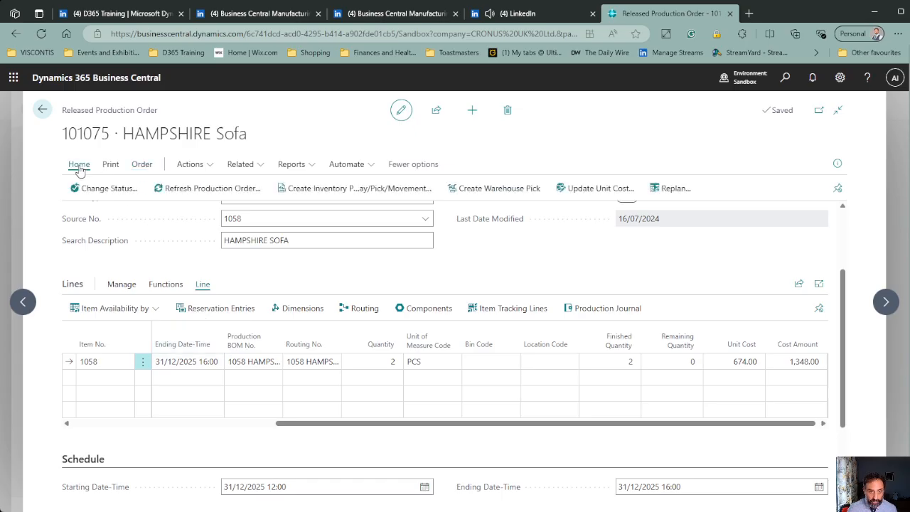
left_click(94, 188)
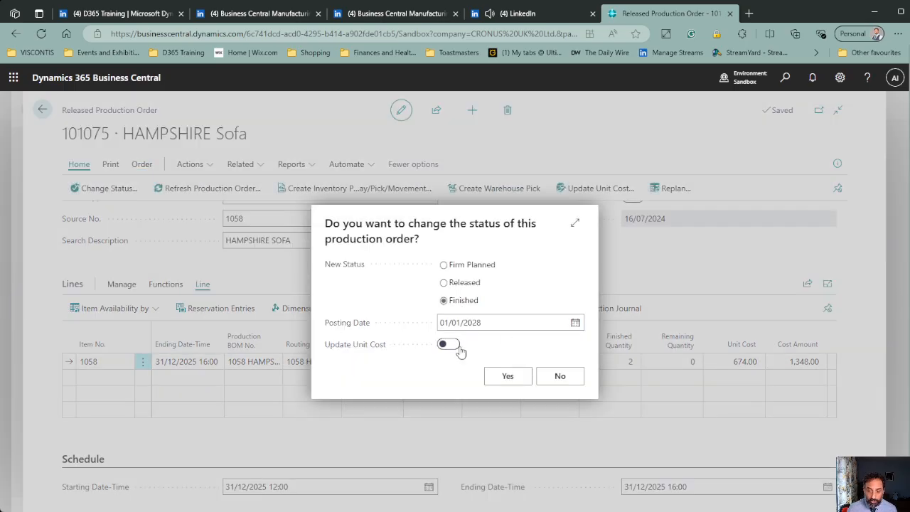
left_click(505, 375)
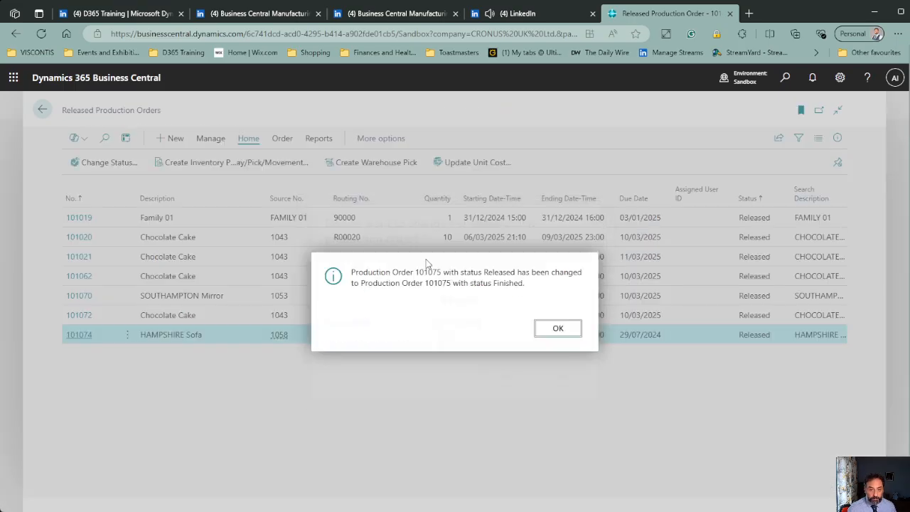
left_click(558, 331)
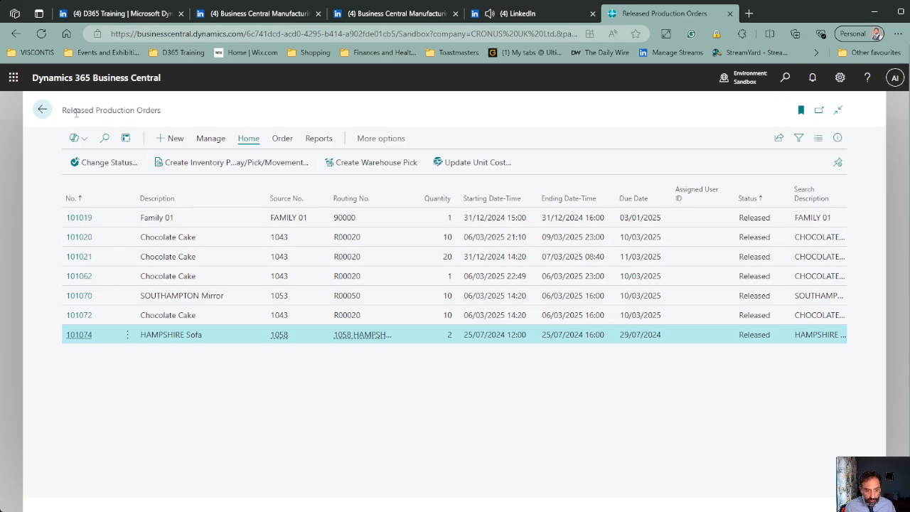
Step: Return to the Flushing Demo items and check the inventory of the HAMPSHIRE Sofa, Frame and Upholstery
left_click(42, 111)
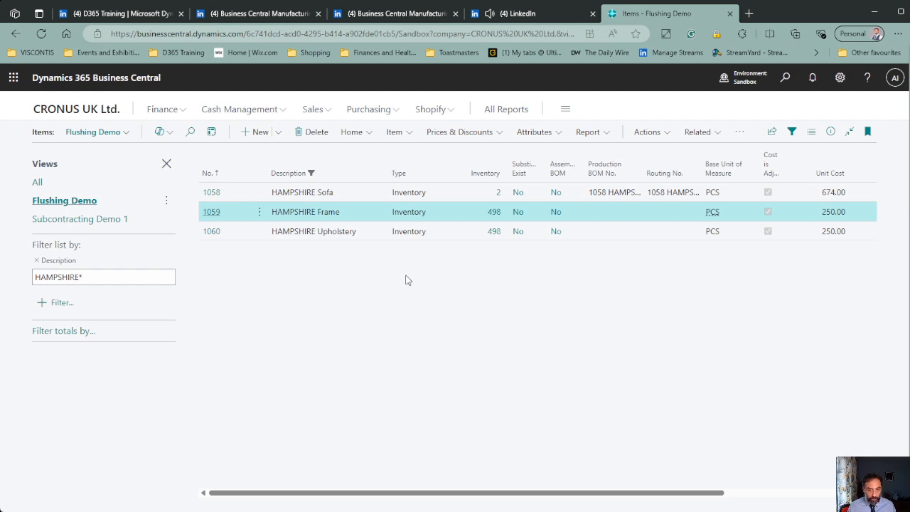
left_click(362, 193)
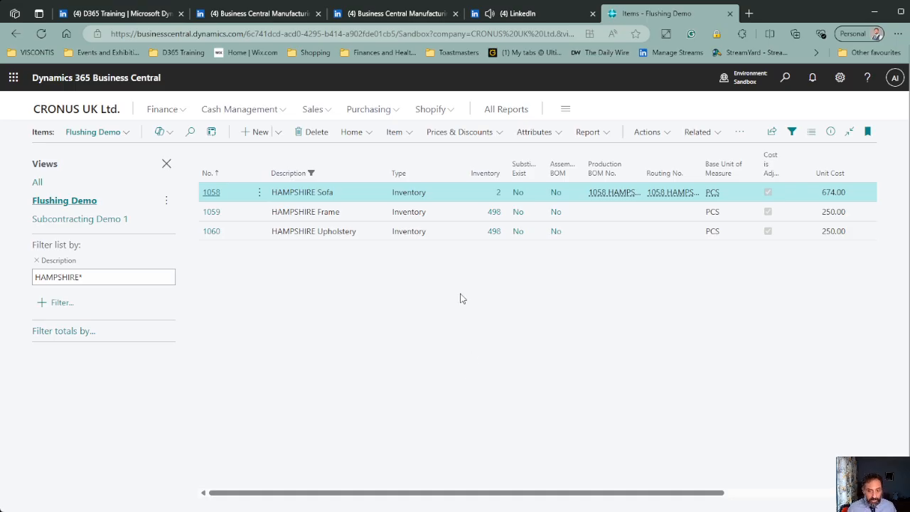
left_click(454, 219)
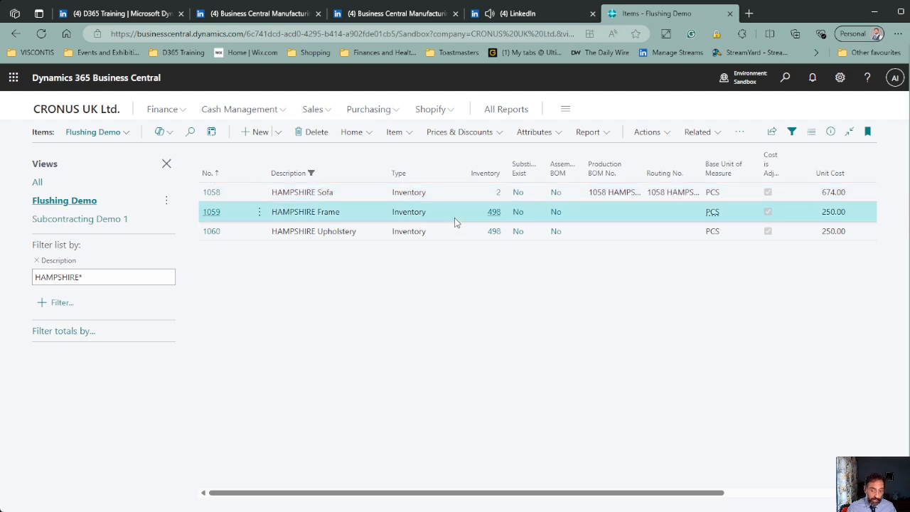
left_click(452, 231)
left_click(451, 217)
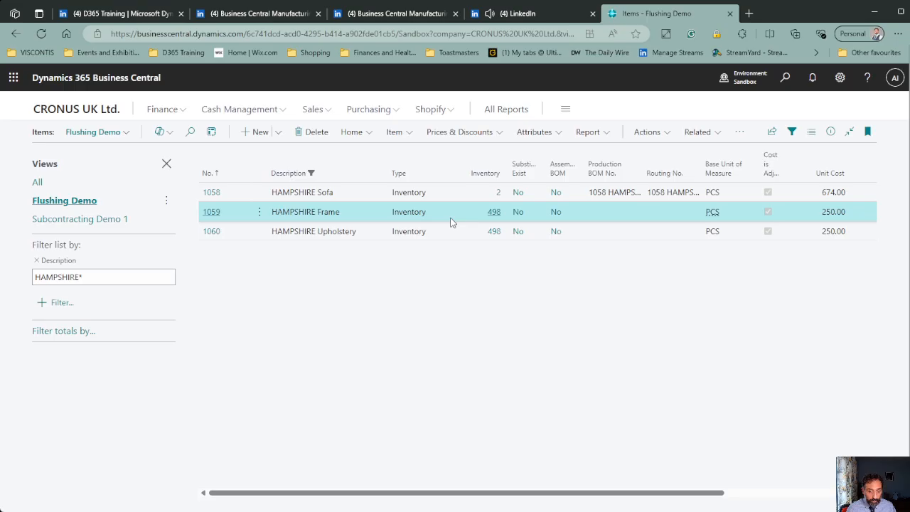
left_click(453, 234)
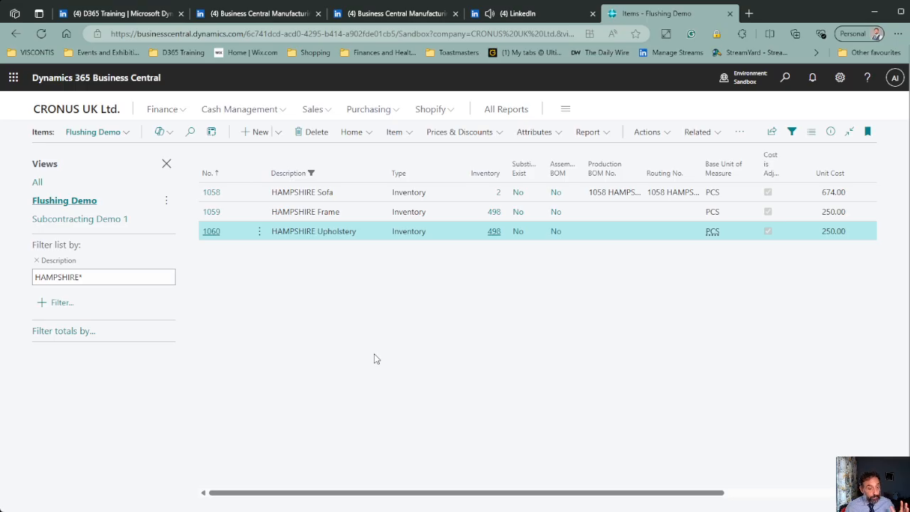
Step: Open the HAMPSHIRE Sofa's routing for editing and set its status to Under Development
left_click(670, 193)
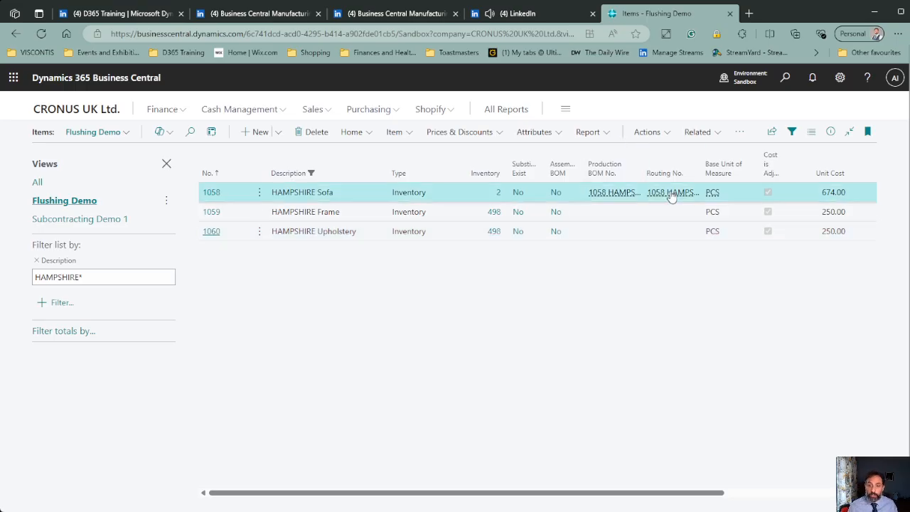
mouse_move(670, 201)
left_click(622, 232)
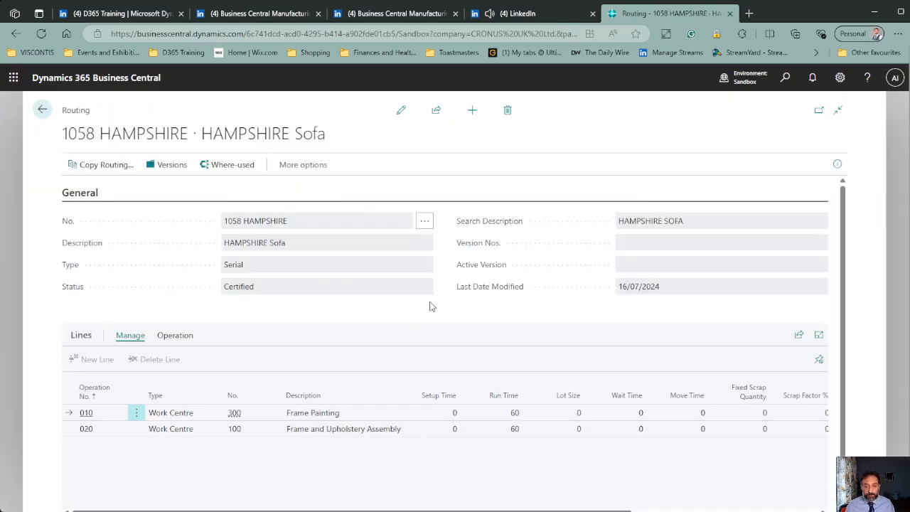
left_click(400, 111)
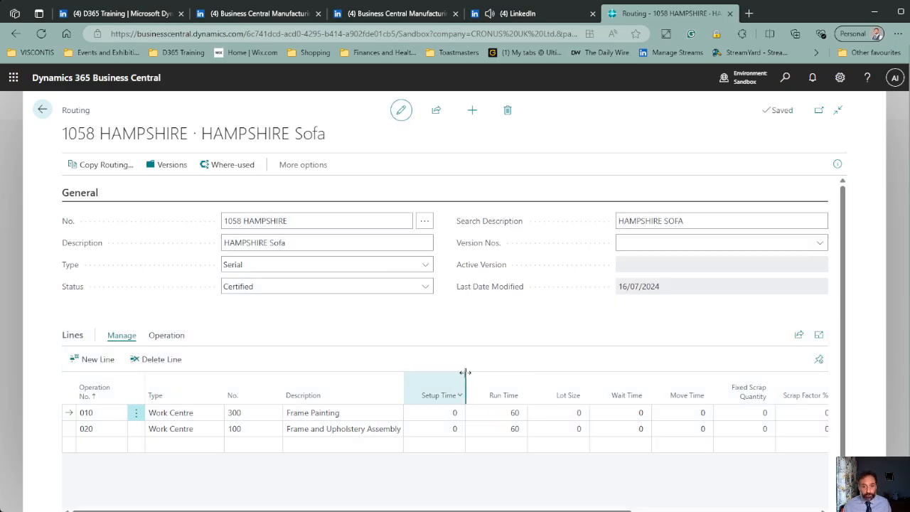
scroll(490, 356, "down", 1)
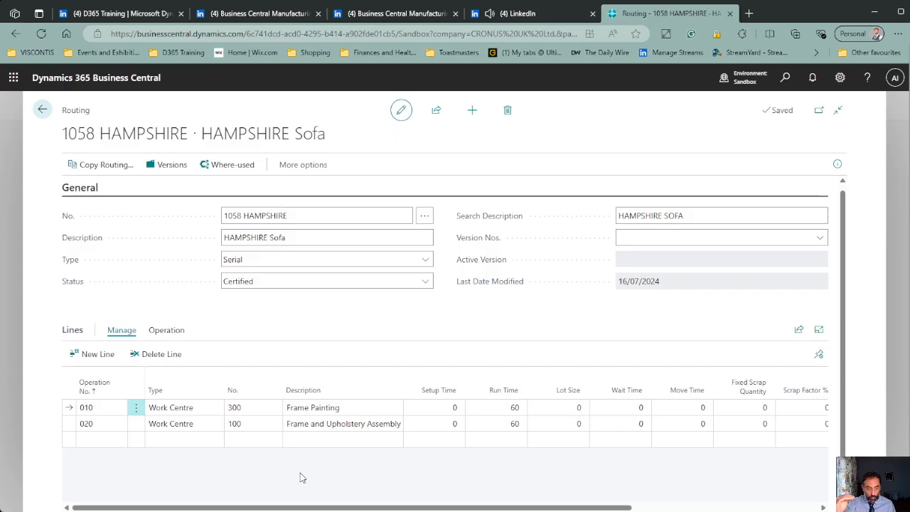
left_click(69, 425)
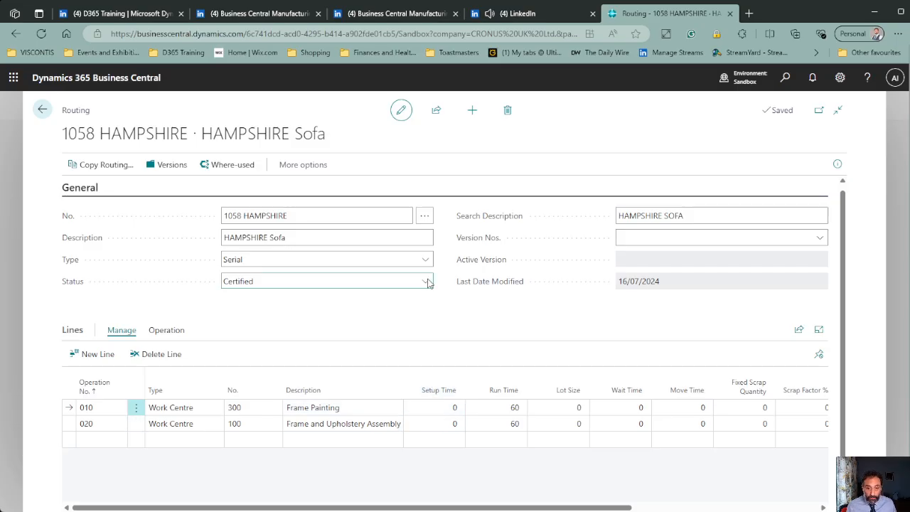
key("Down")
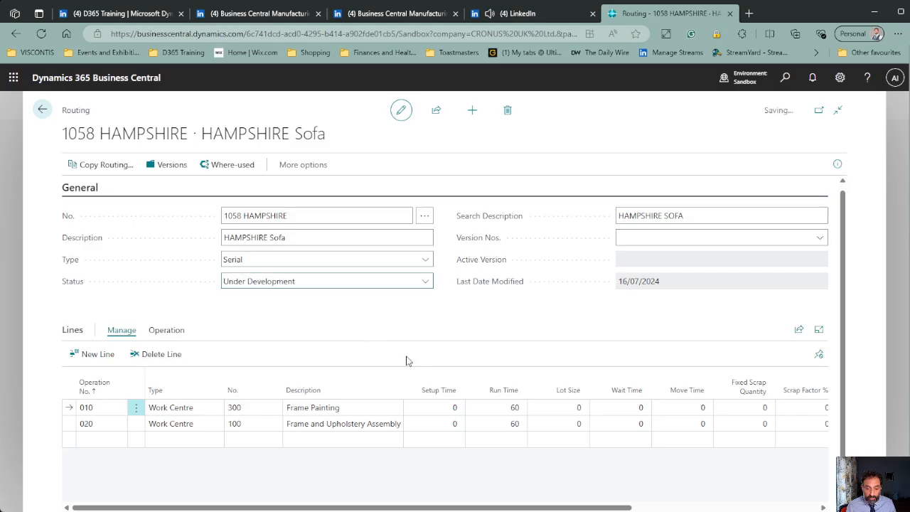
Step: Set the setup time to 10 for both the Frame Painting and the Frame and Upholstery Assembly operations
left_click(440, 411)
type("10")
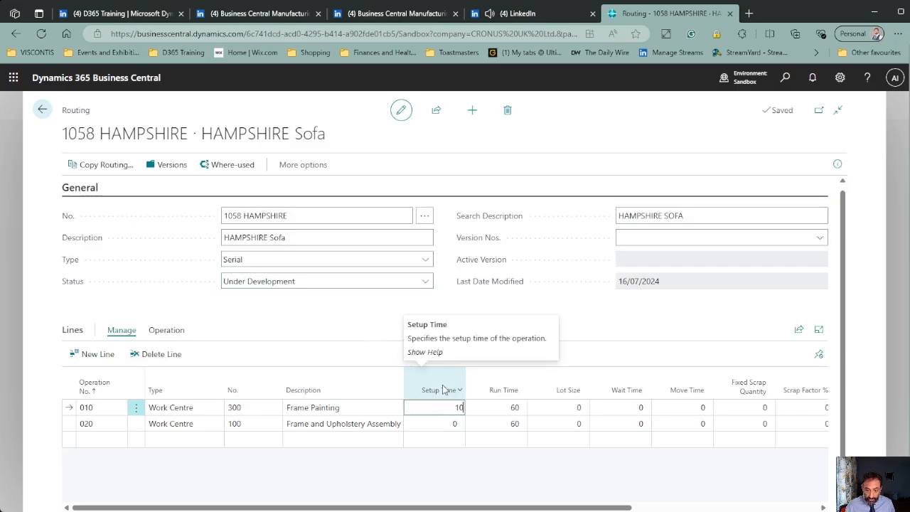
key("Down")
type("10")
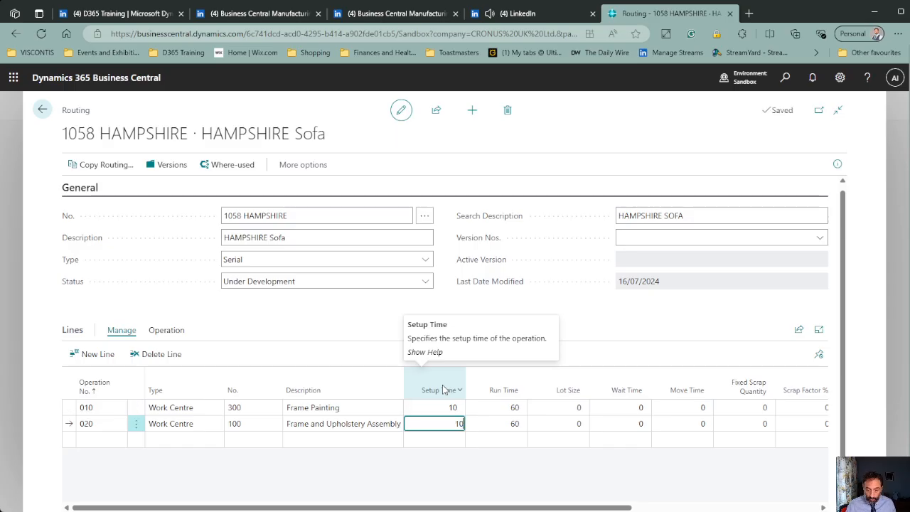
key("Up")
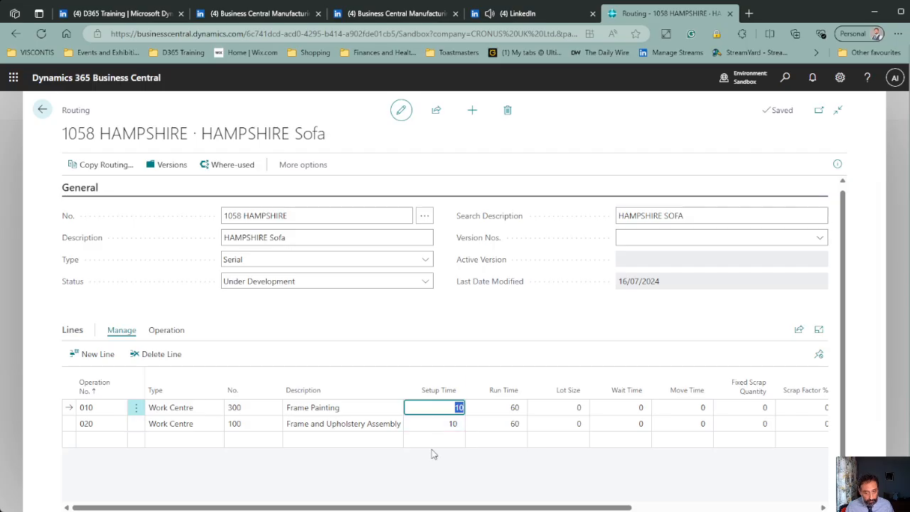
left_click(439, 354)
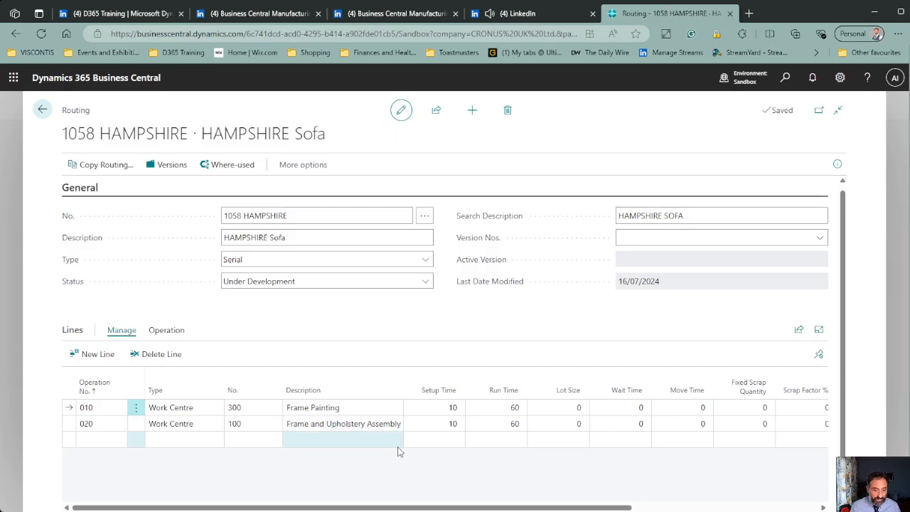
left_click(346, 281)
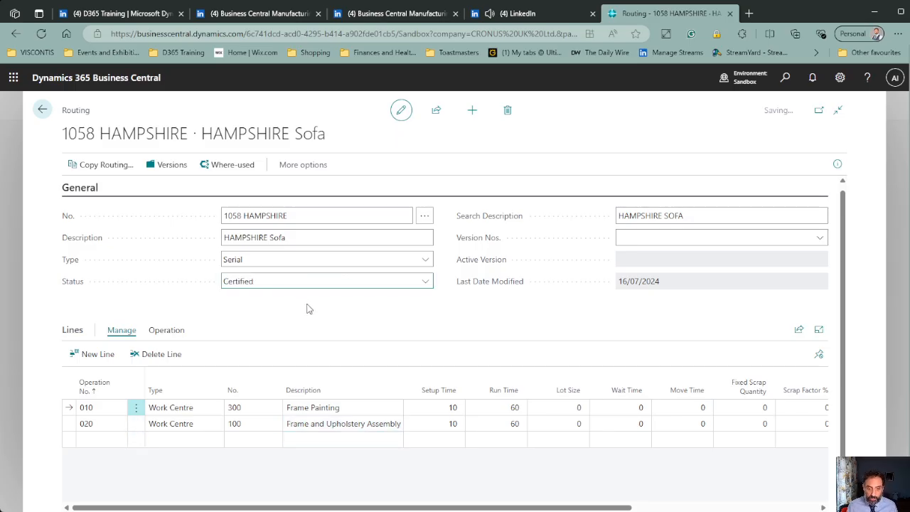
key("c")
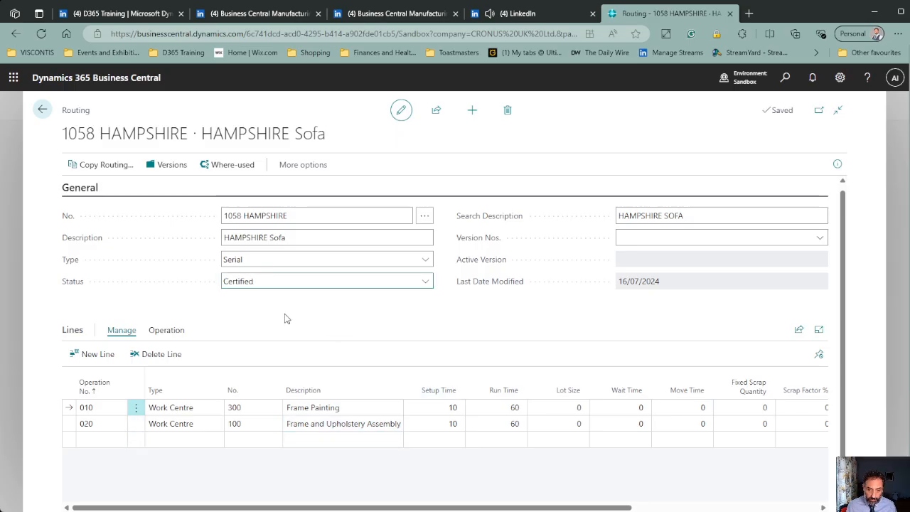
key("u")
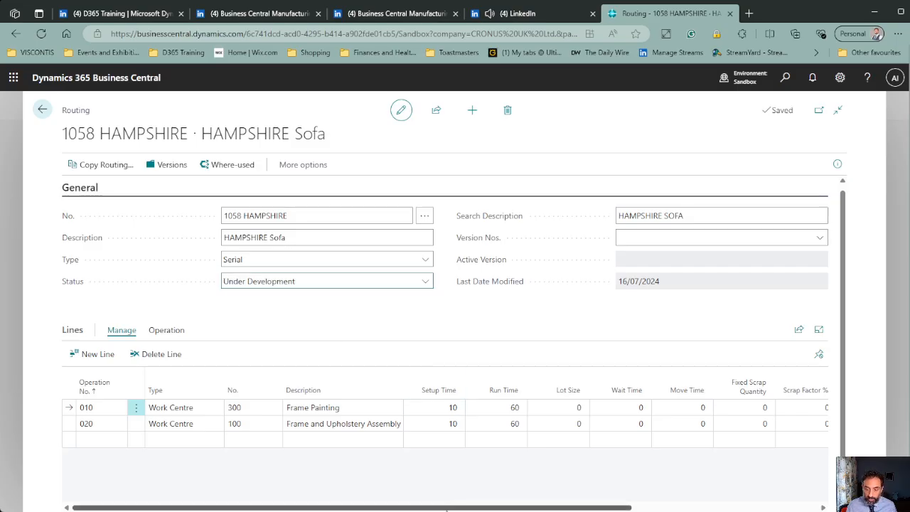
Step: Assign routing link code 100 (Assembling) to operation 010, Frame Painting
left_click_drag(490, 508, 669, 499)
left_click(624, 406)
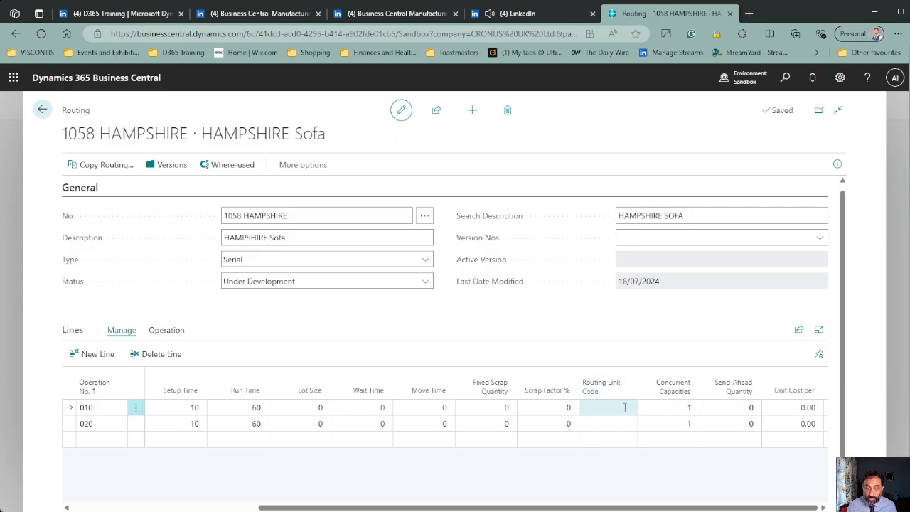
left_click(629, 408)
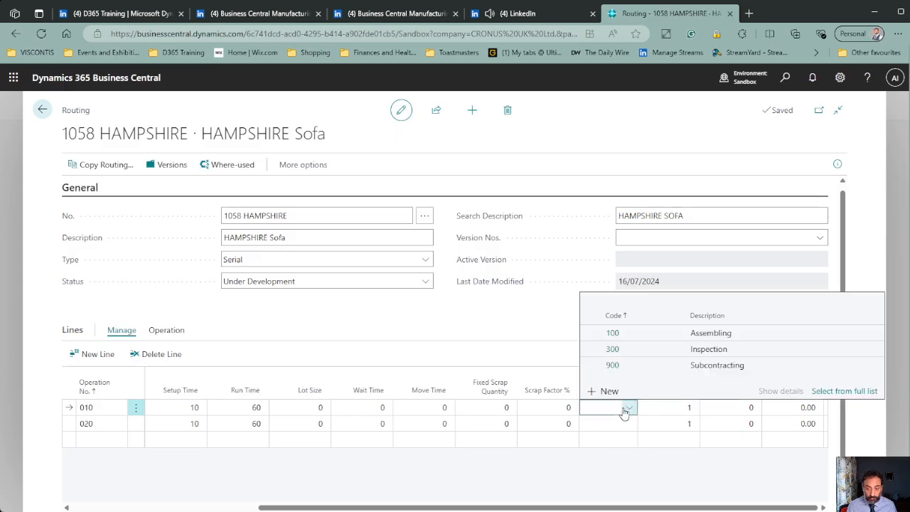
left_click(642, 340)
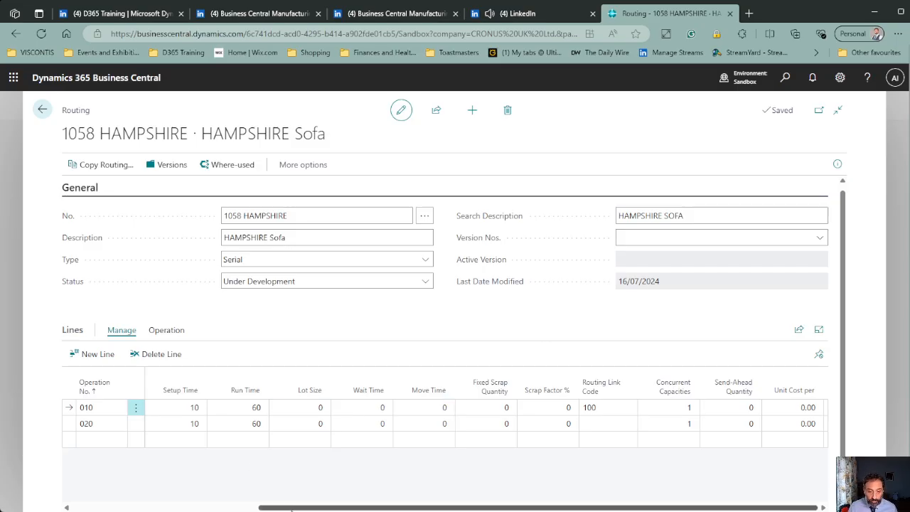
Step: Set the HAMPSHIRE Sofa routing's status to Certified and return to the Flushing Demo items
left_click_drag(297, 509, 135, 509)
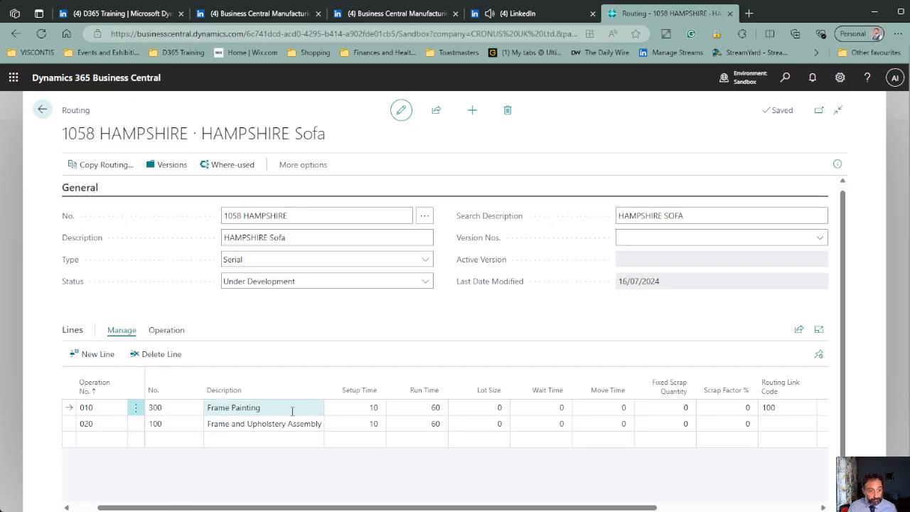
left_click(423, 286)
left_click(353, 308)
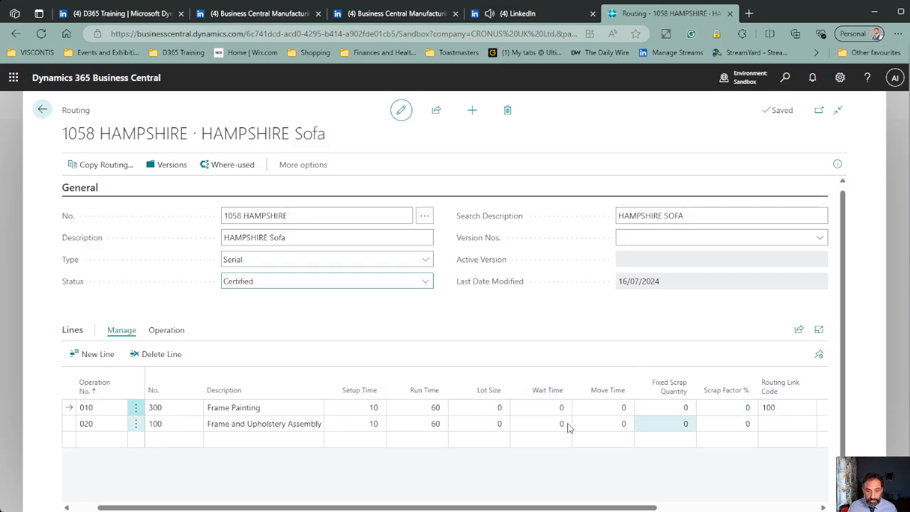
left_click(40, 112)
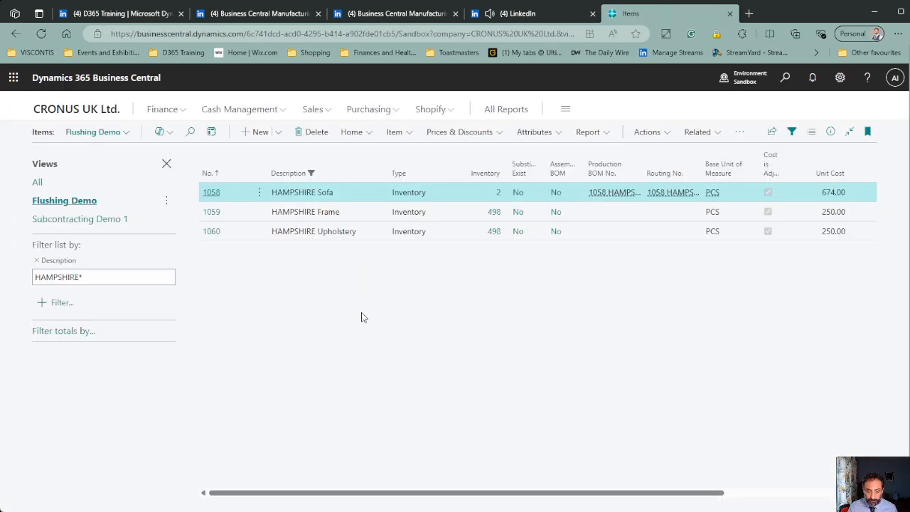
Step: Open the HAMPSHIRE Sofa's production BOM for editing and set its status to Under Development
mouse_move(606, 196)
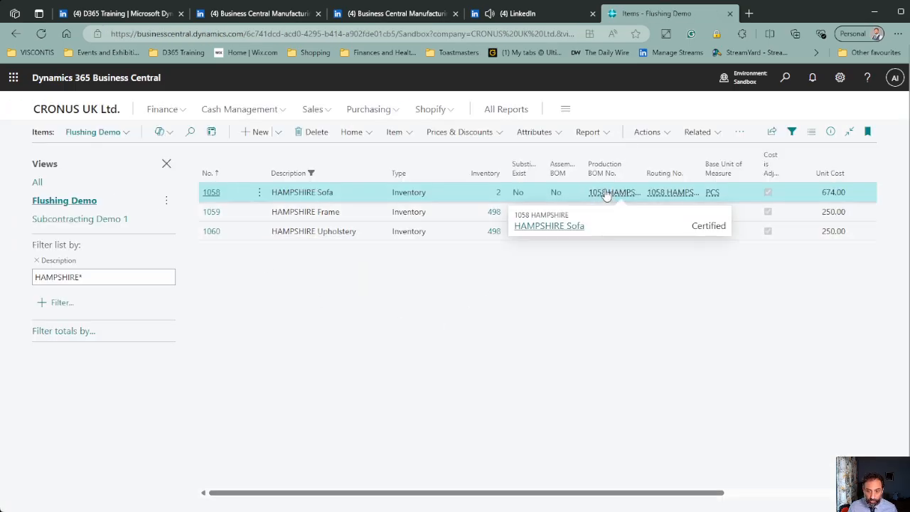
left_click(558, 228)
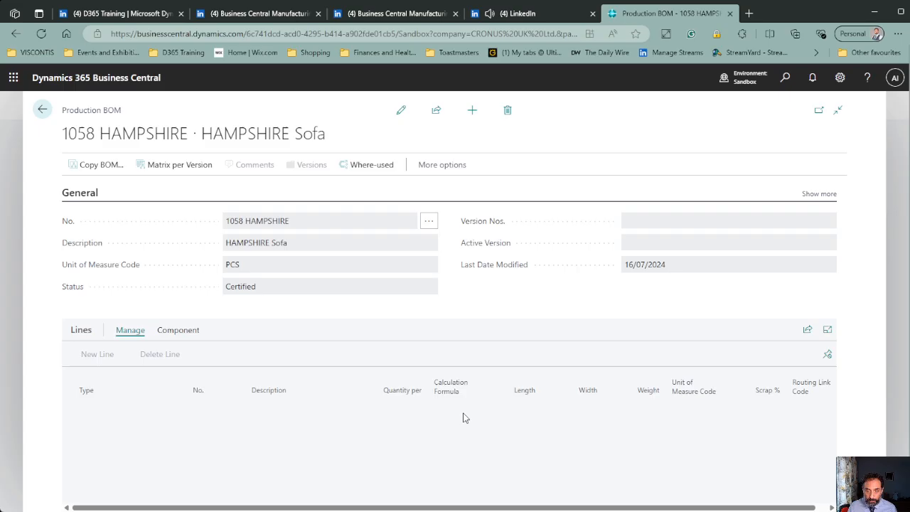
left_click(401, 111)
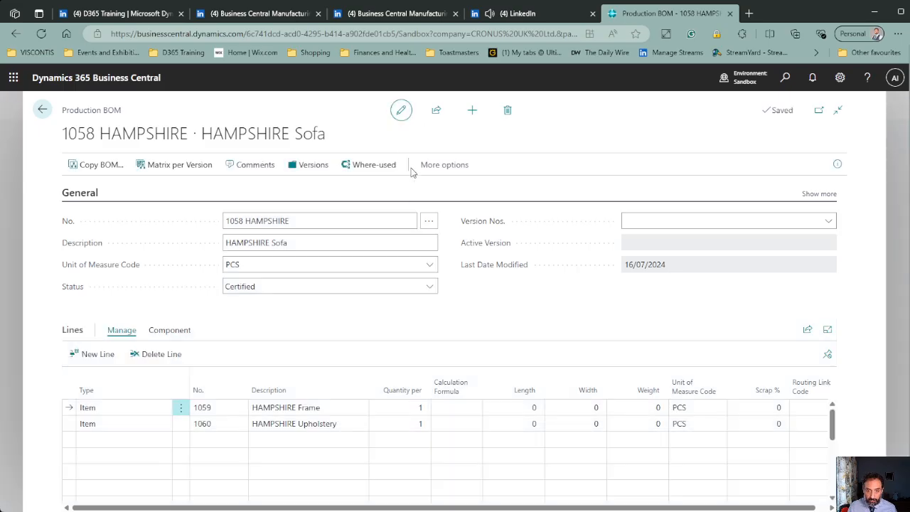
left_click(381, 325)
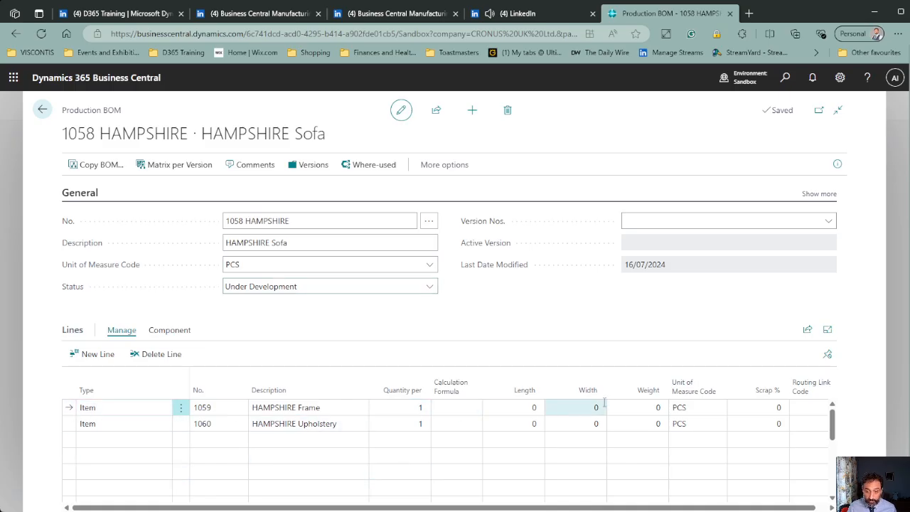
Step: Assign routing link code 100 to the HAMPSHIRE Frame line of the production BOM
left_click(426, 409)
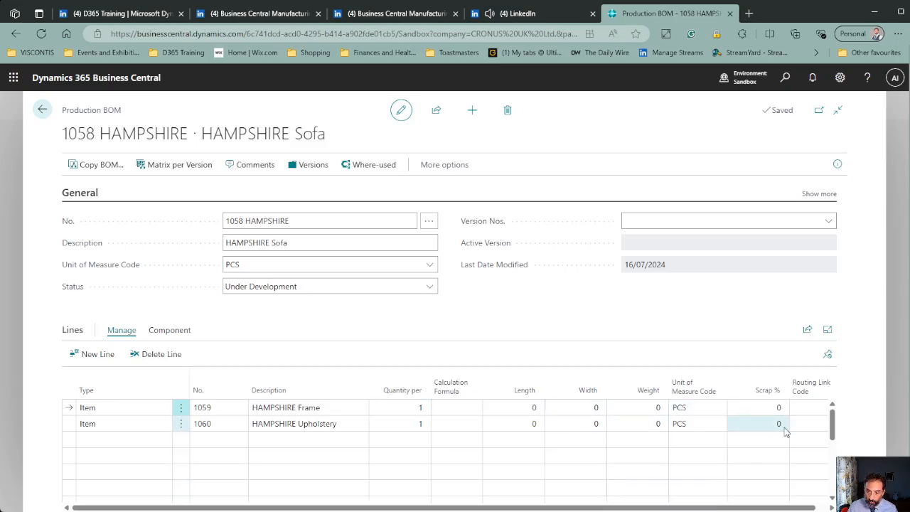
left_click(807, 407)
left_click(798, 408)
left_click(675, 332)
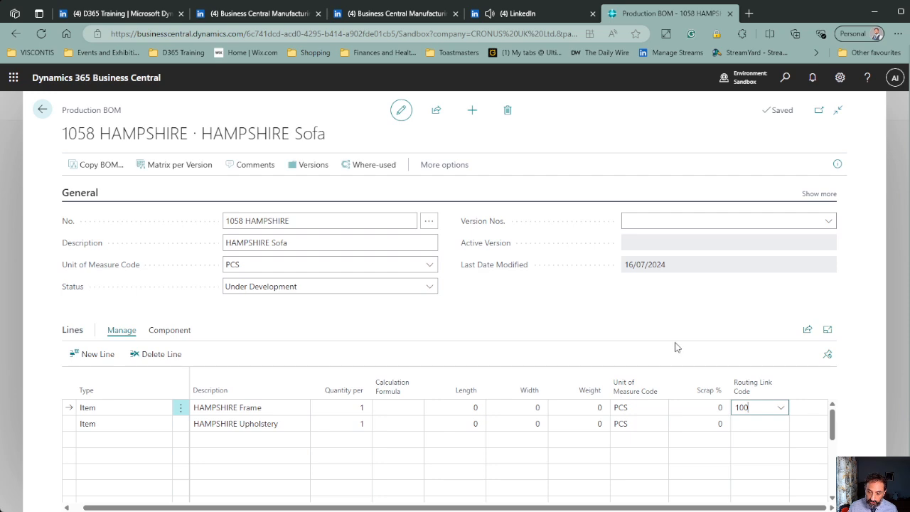
Step: Set the production BOM's status to Certified and return to the Flushing Demo items
left_click(427, 286)
left_click(367, 315)
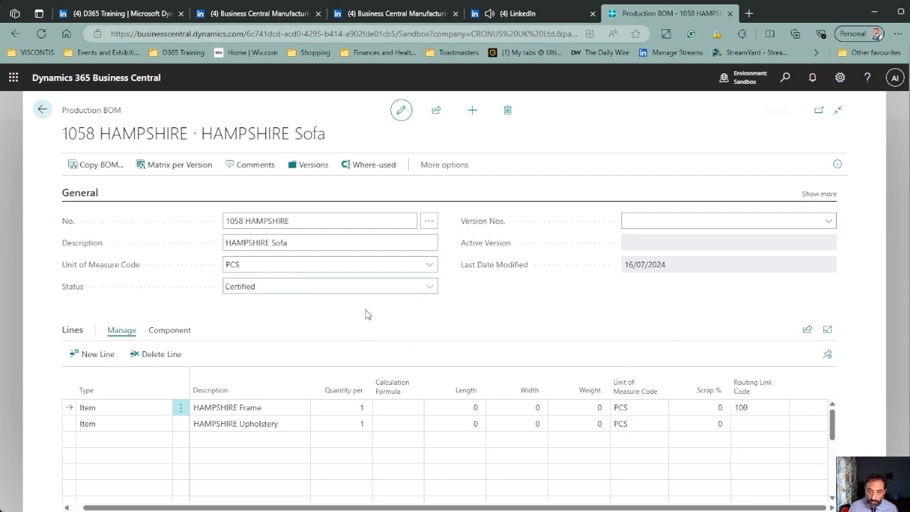
left_click(42, 109)
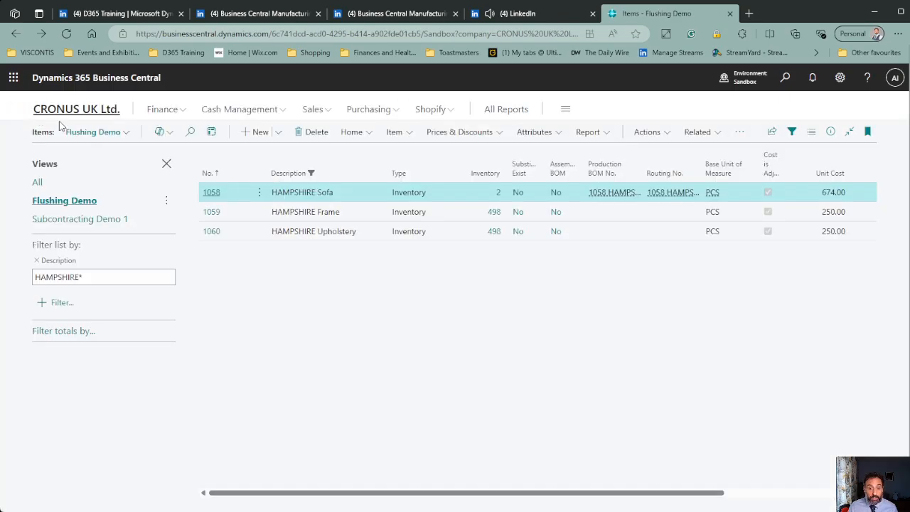
Step: Check the flushing method on the HAMPSHIRE Frame's item card, then return to the item list
left_click(344, 213)
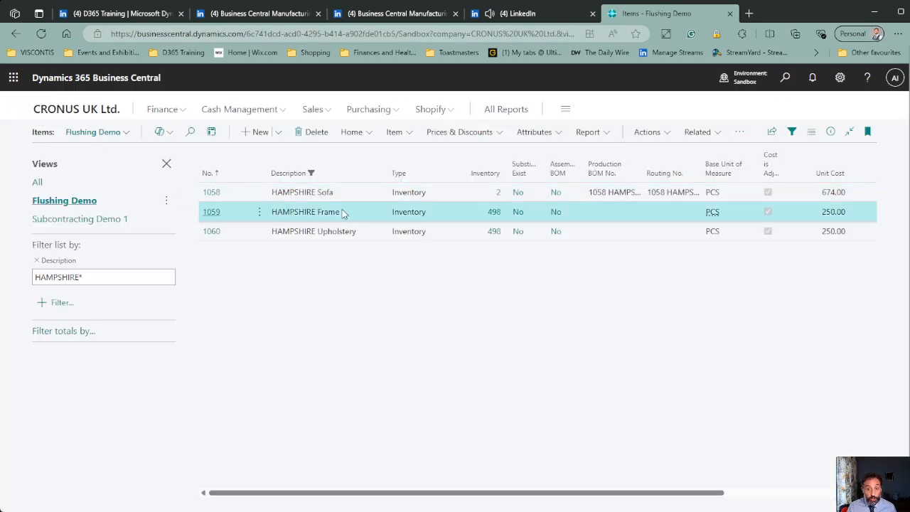
left_click(210, 214)
scroll(366, 308, "down", 5)
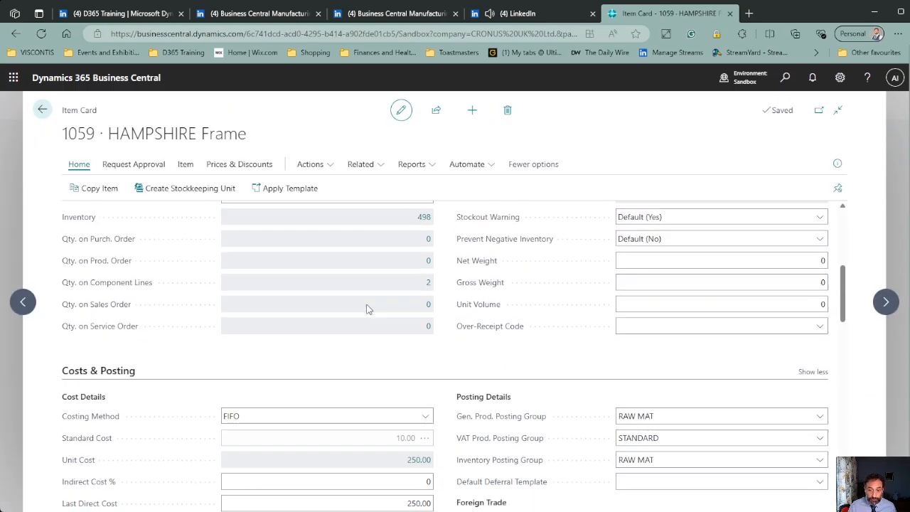
scroll(368, 309, "down", 10)
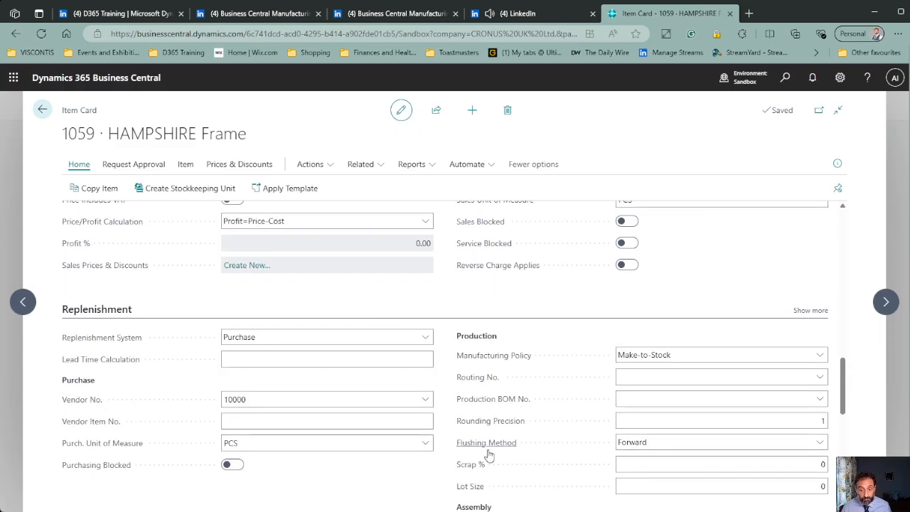
left_click(44, 108)
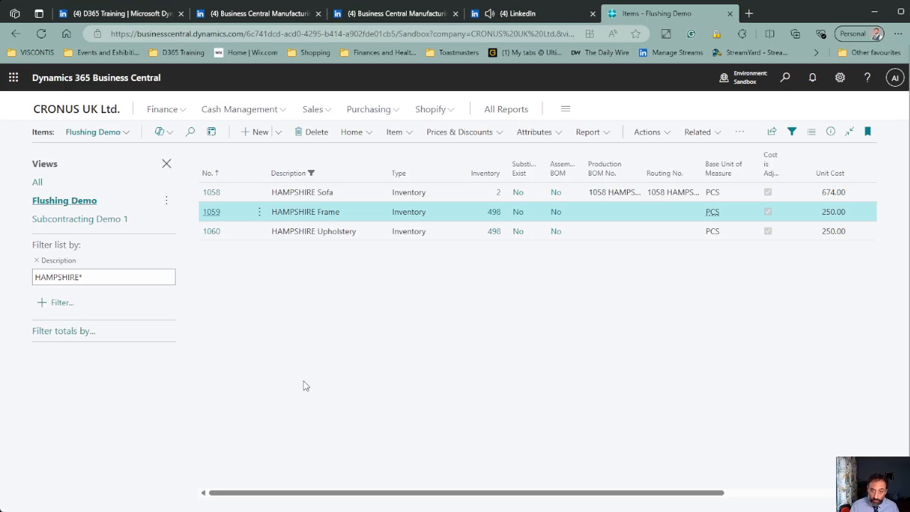
Step: Find the Firm Planned Prod. Orders list and create a new firm planned production order
key("alt+q")
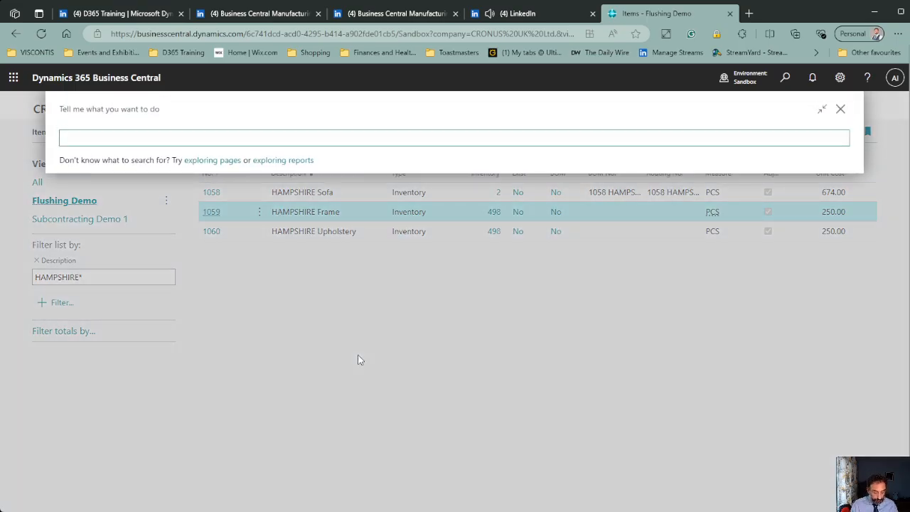
type("firm plan pr")
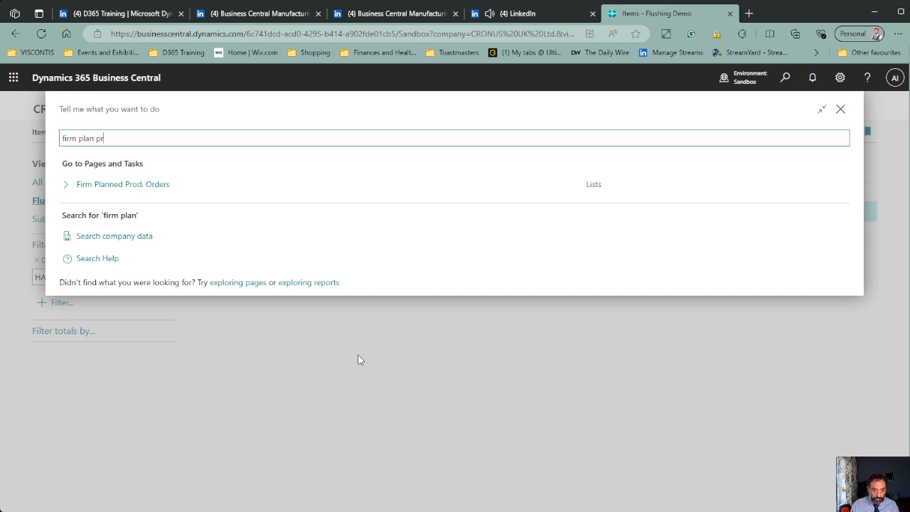
key("Down")
key("Return")
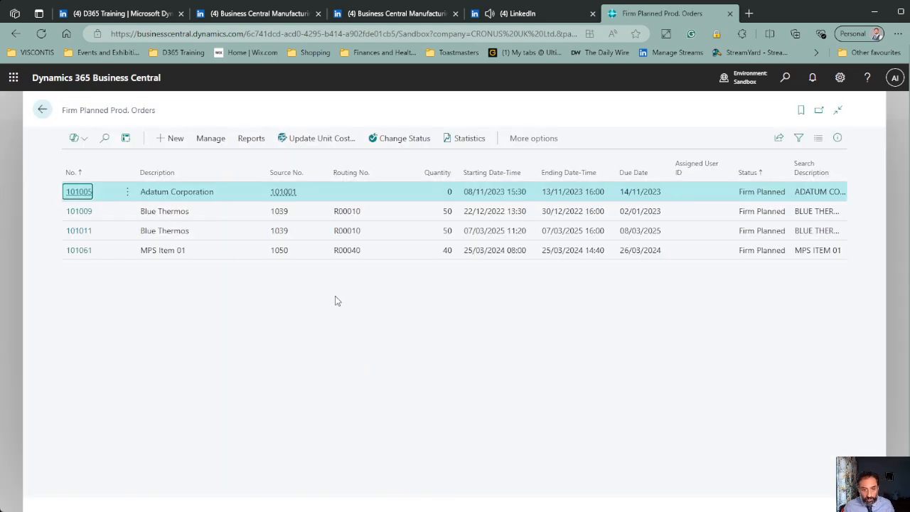
left_click(159, 140)
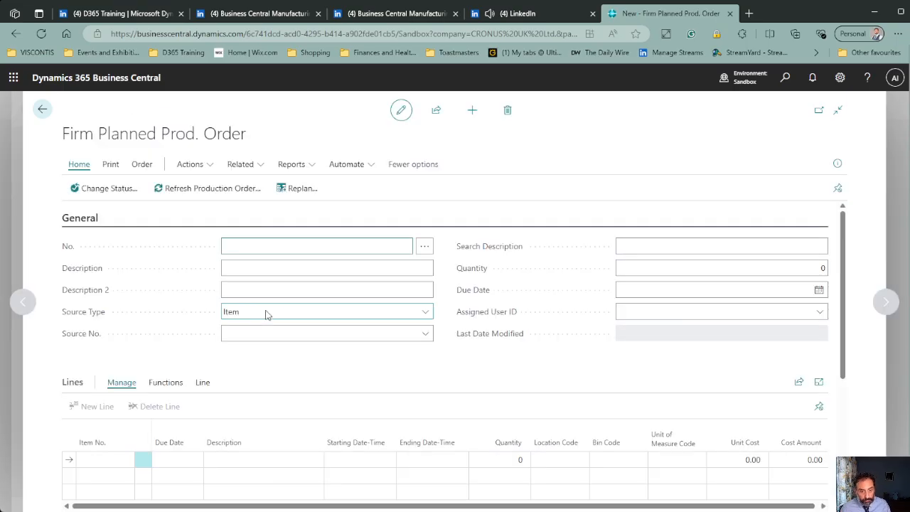
Step: Set the order's source to item 1058, HAMPSHIRE Sofa, with a quantity of 2
left_click(283, 332)
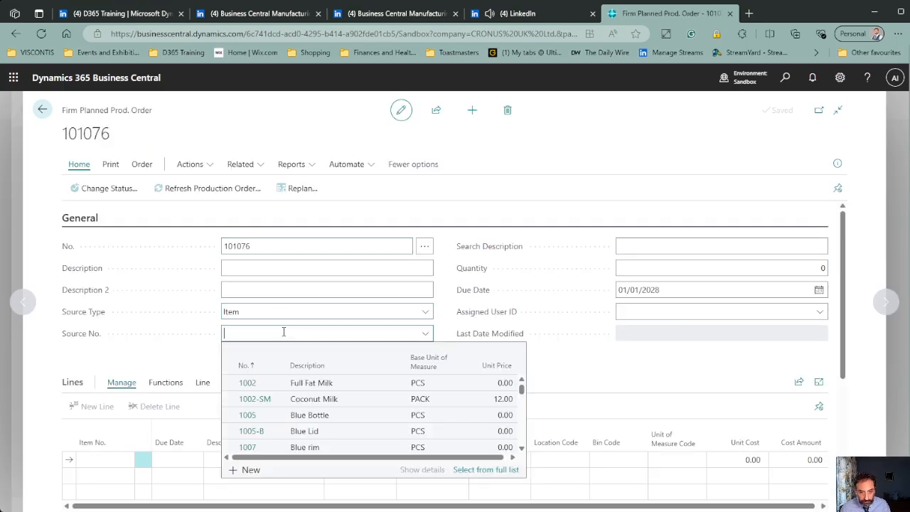
type("hamp")
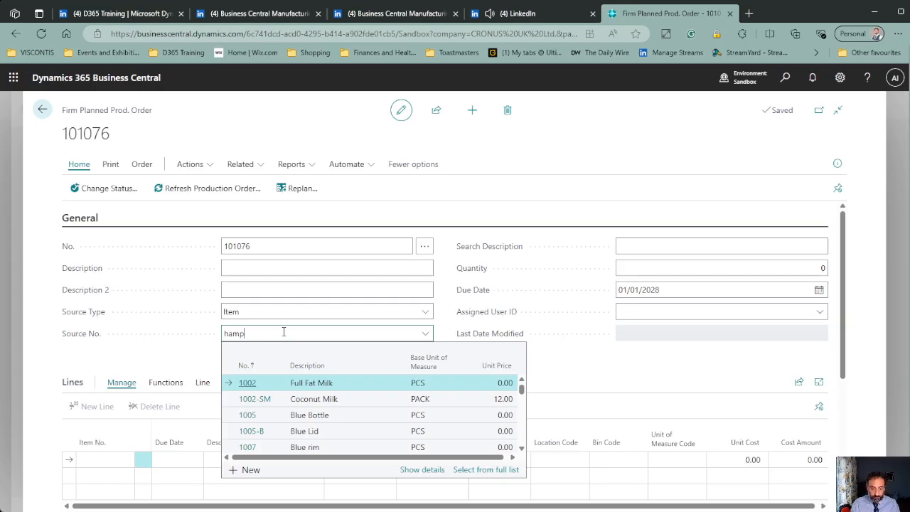
key("Down")
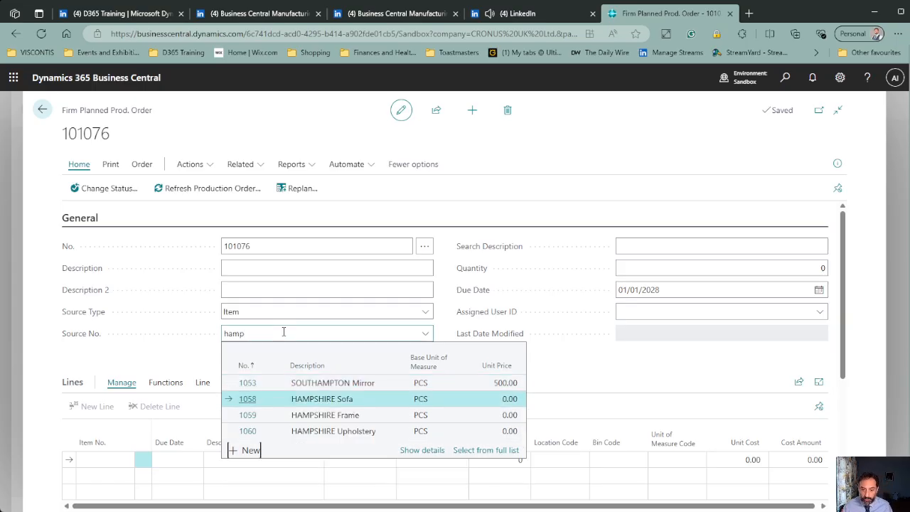
left_click(383, 400)
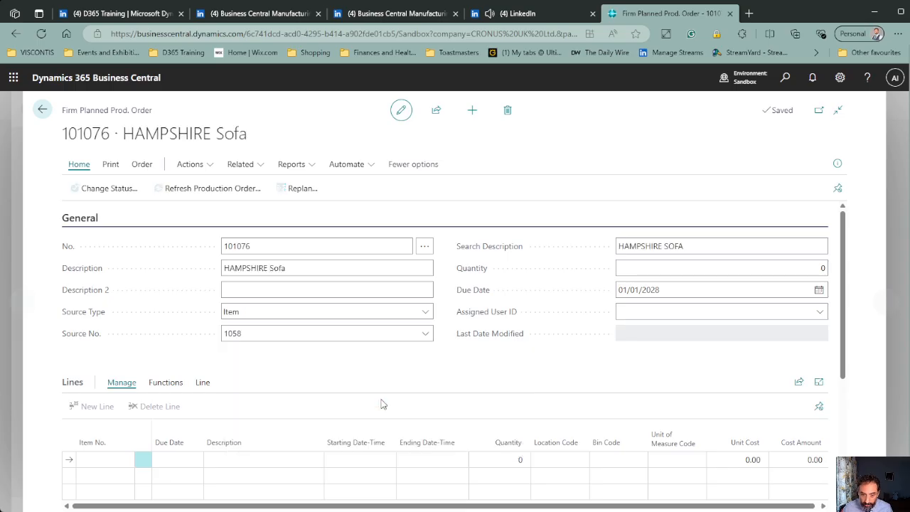
left_click(776, 268)
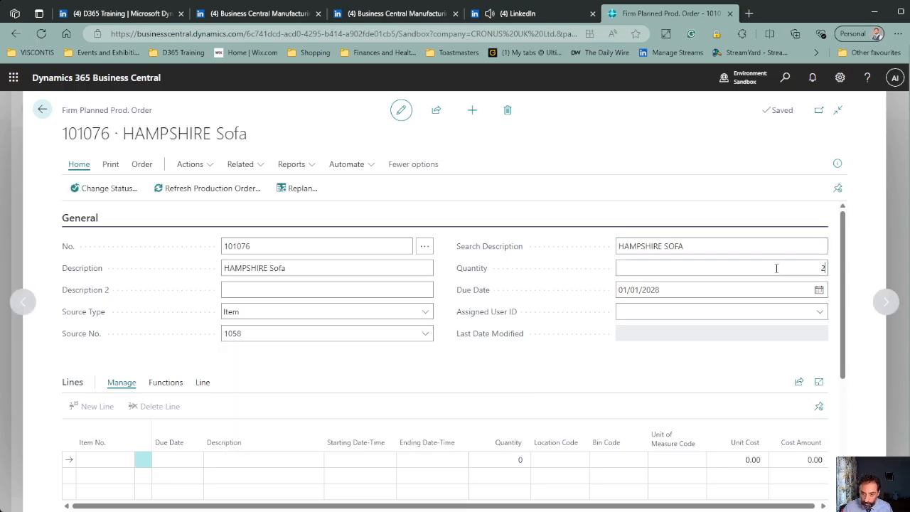
key("Tab")
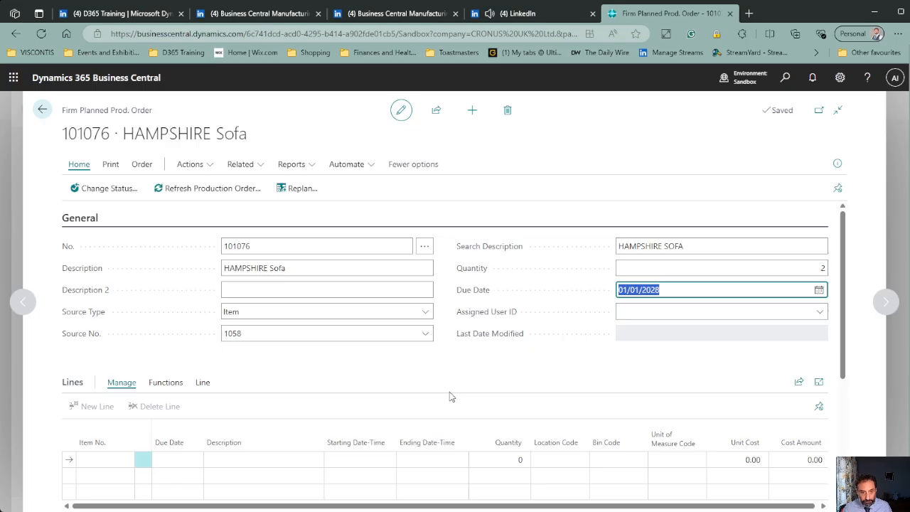
Step: Refresh the firm planned order with Back scheduling, calculating lines, routings and component need, and show its lines
left_click(179, 192)
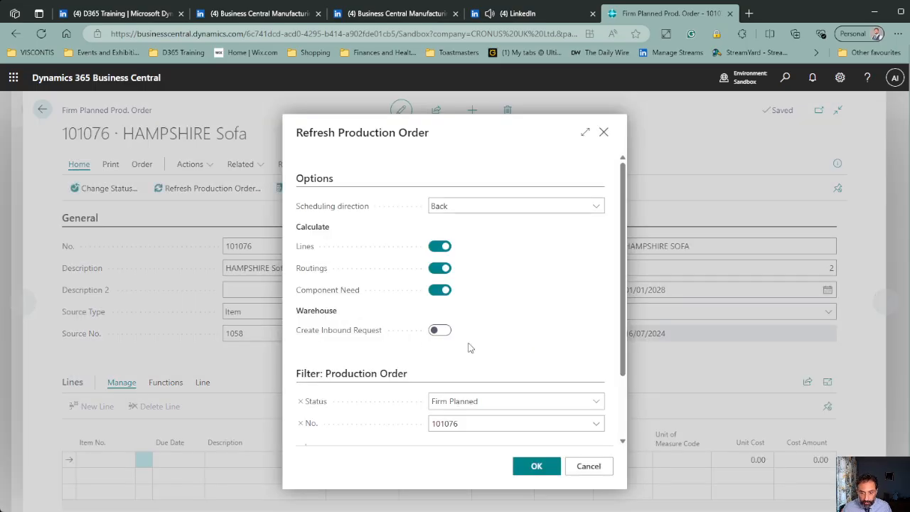
left_click(526, 469)
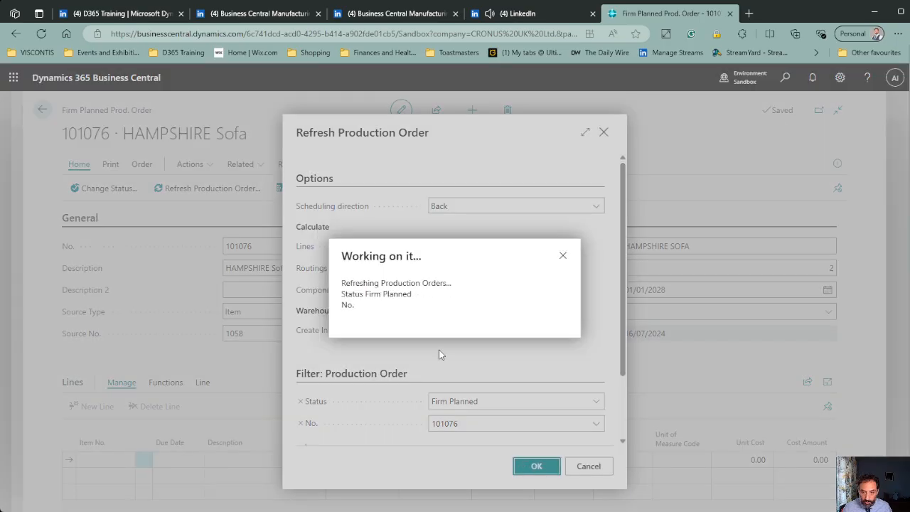
scroll(294, 420, "down", 3)
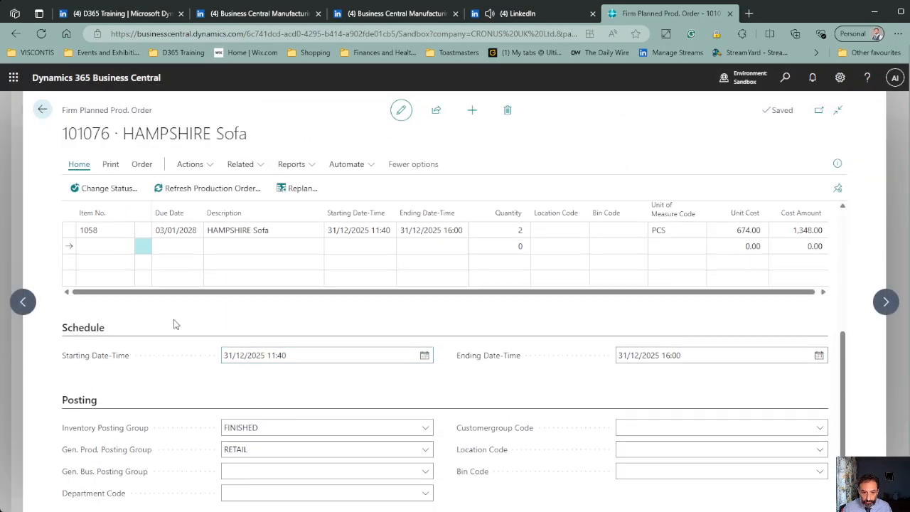
scroll(234, 334, "up", 2)
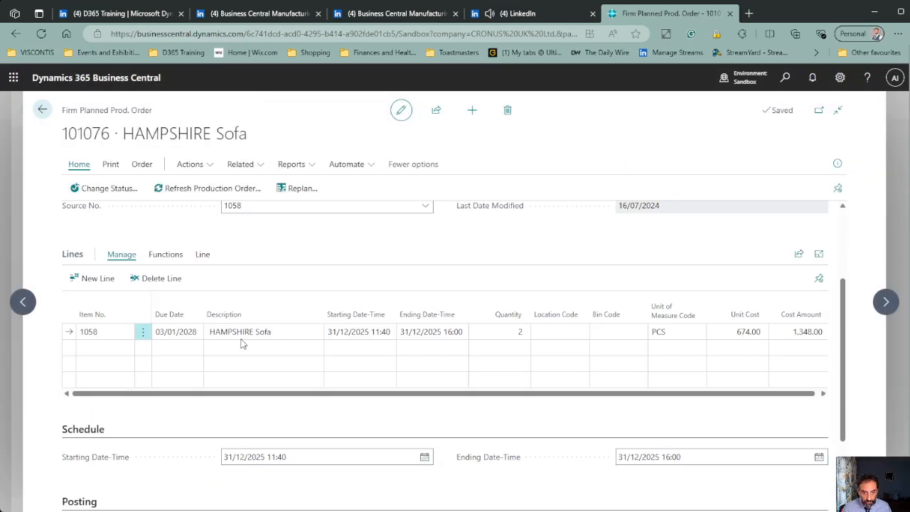
scroll(240, 343, "up", 1)
Step: Examine the setup and run time allocated to the Frame Painting operation in the order line's routing capacity need, and return to the order
left_click(202, 325)
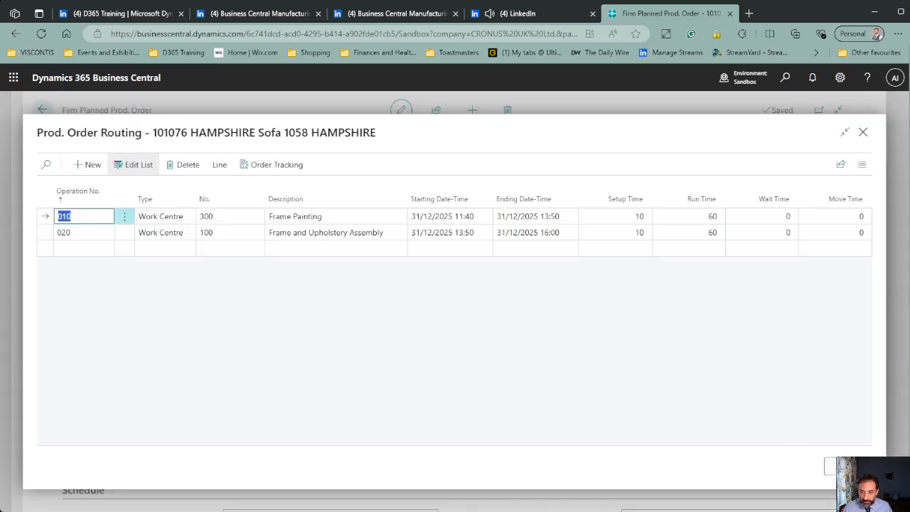
left_click(219, 165)
left_click(89, 190)
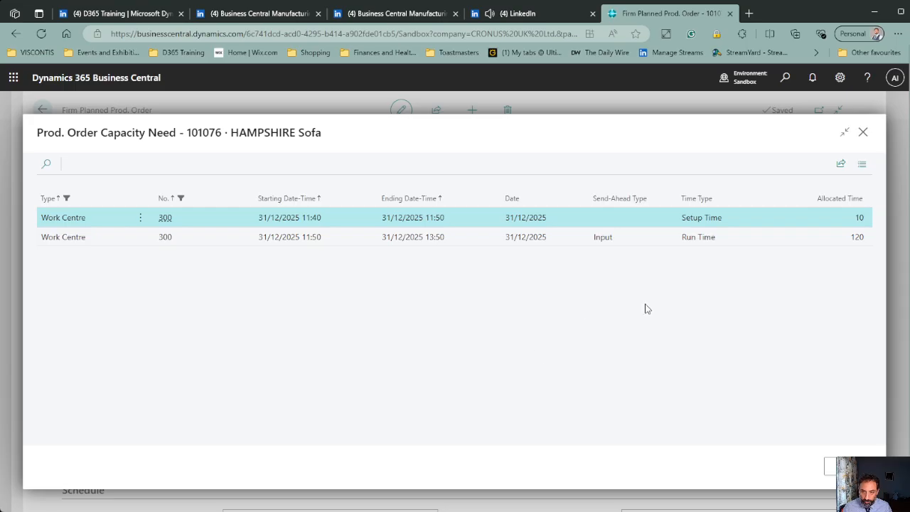
left_click(834, 239)
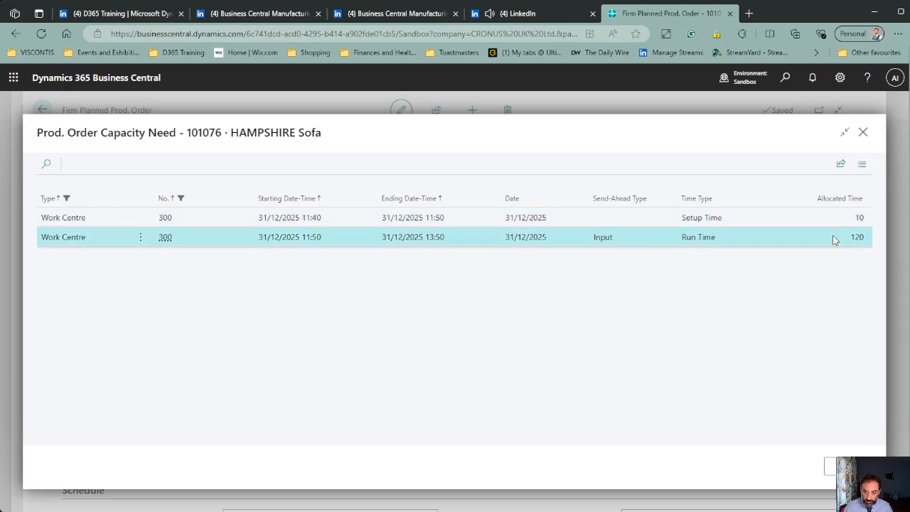
left_click(817, 222)
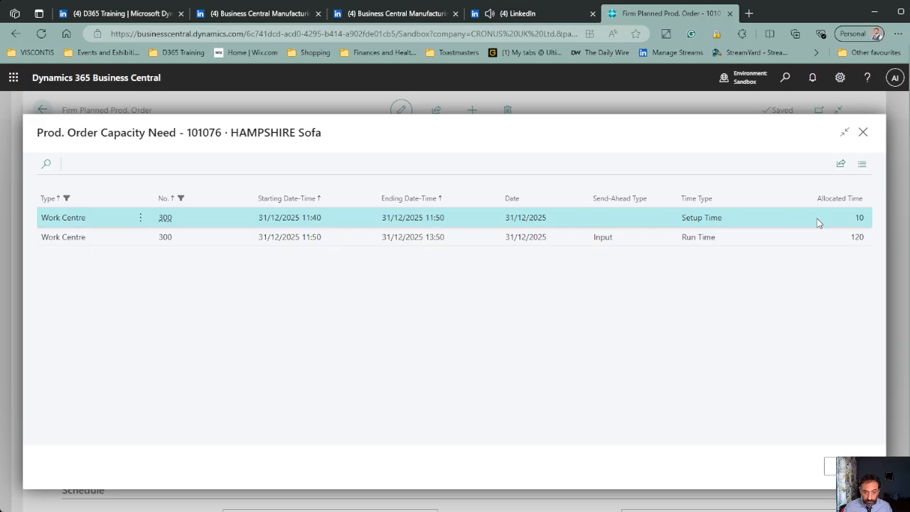
left_click(639, 243)
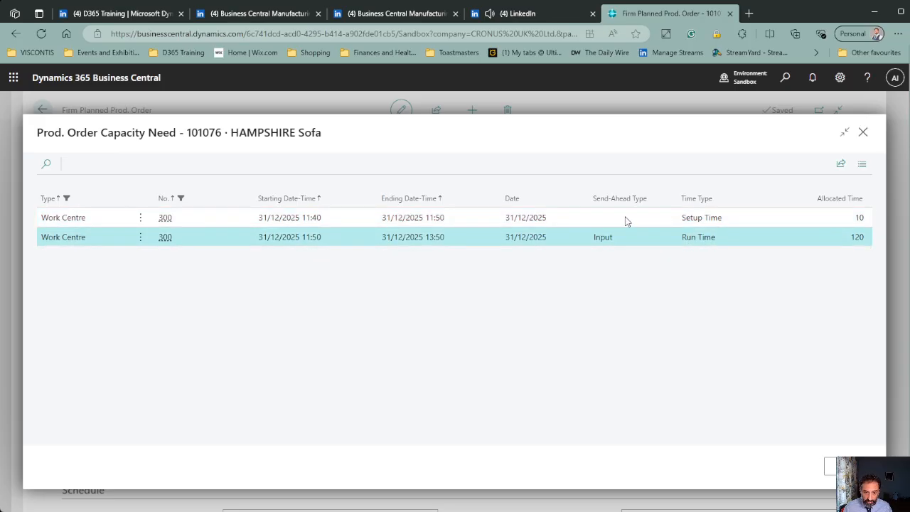
left_click(626, 221)
left_click(626, 238)
left_click(624, 221)
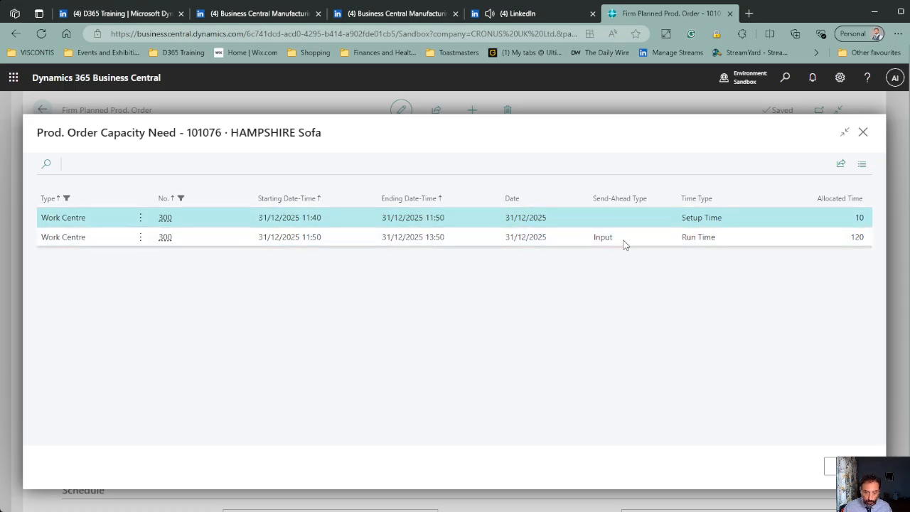
left_click(626, 241)
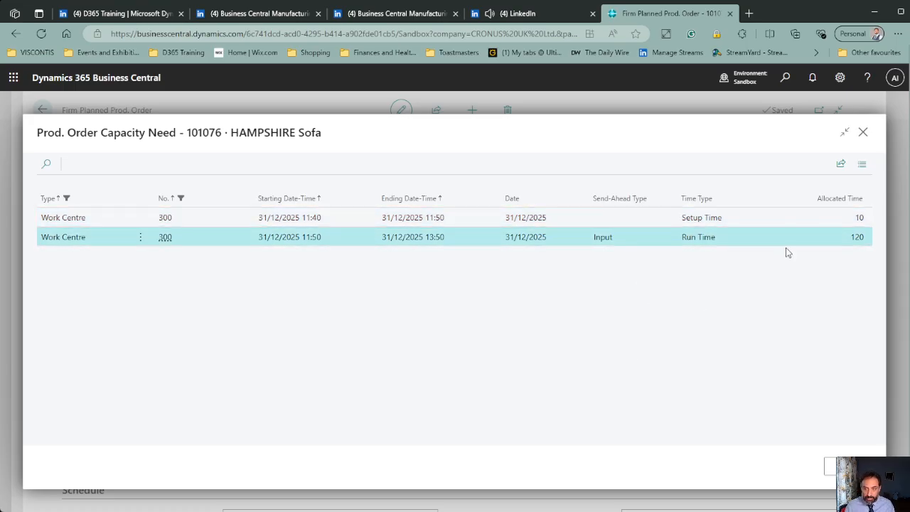
left_click(792, 219)
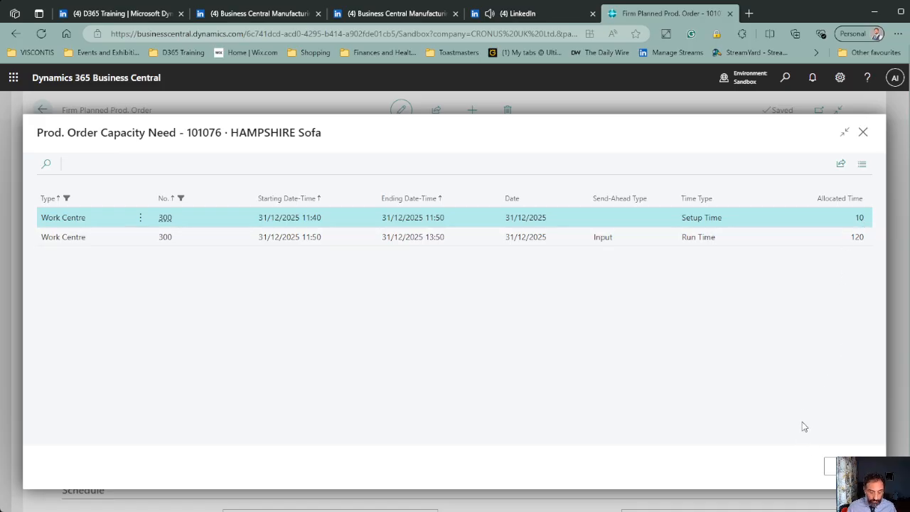
key("Escape")
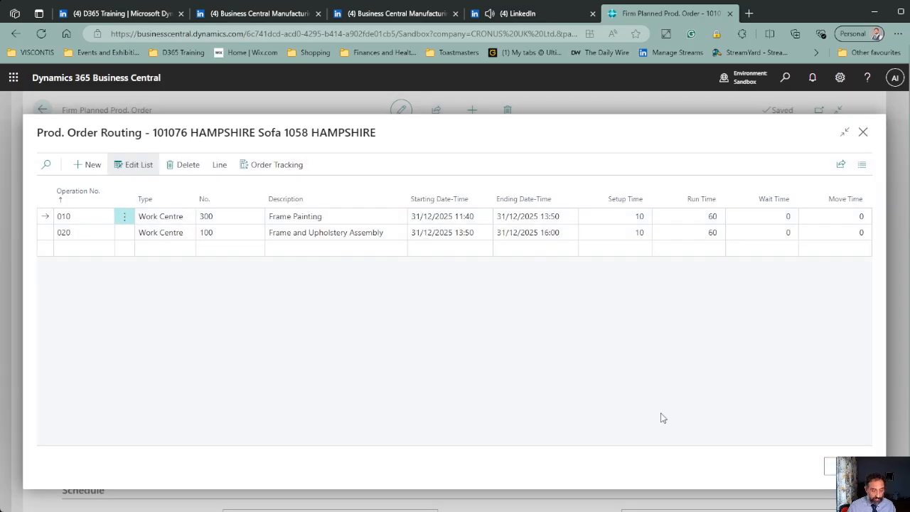
key("Escape")
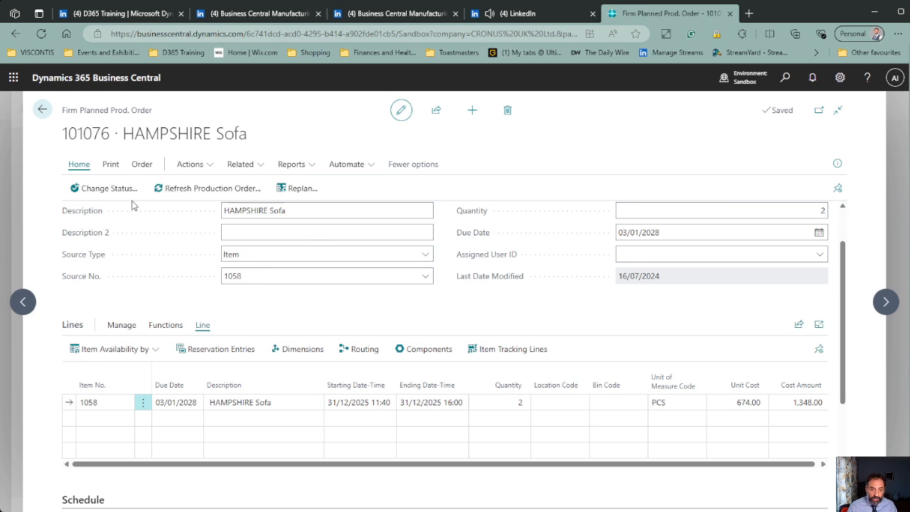
Step: Change the production order's status to Released with posting date 01/01/2028 and leave the firm planned orders list
left_click(122, 191)
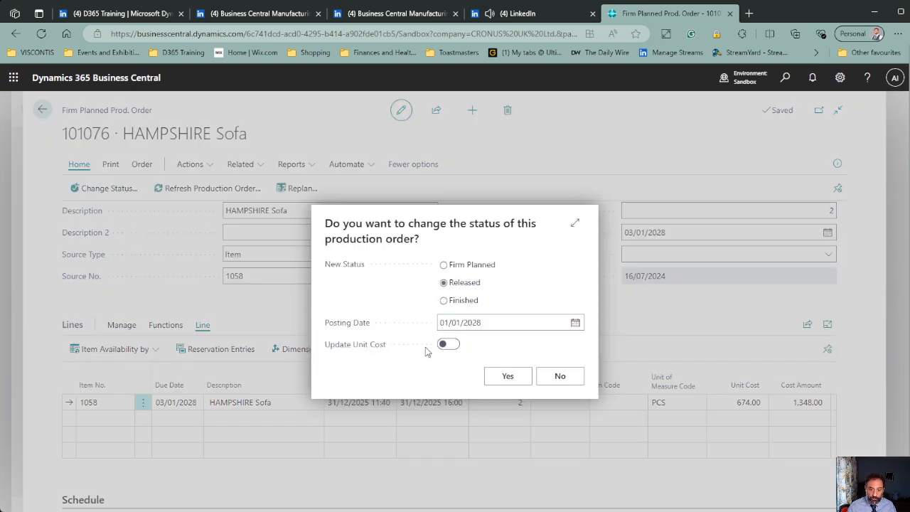
left_click(507, 375)
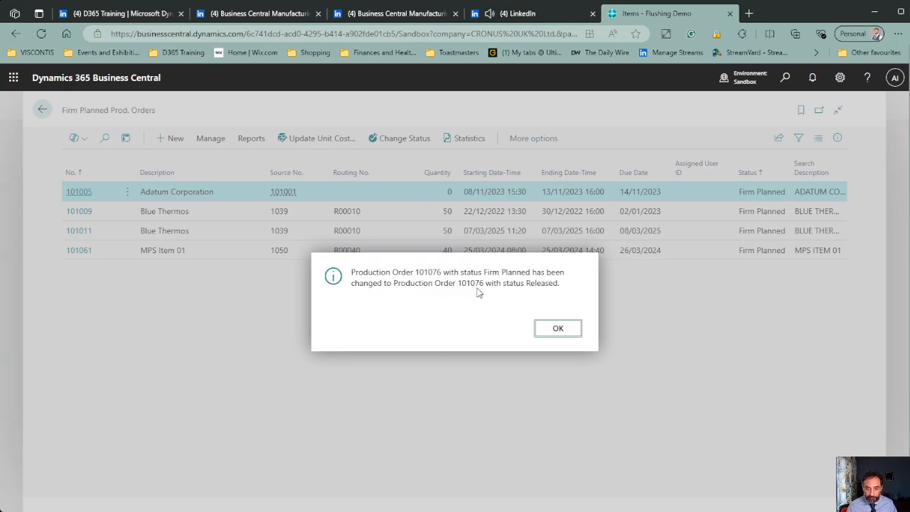
left_click(559, 329)
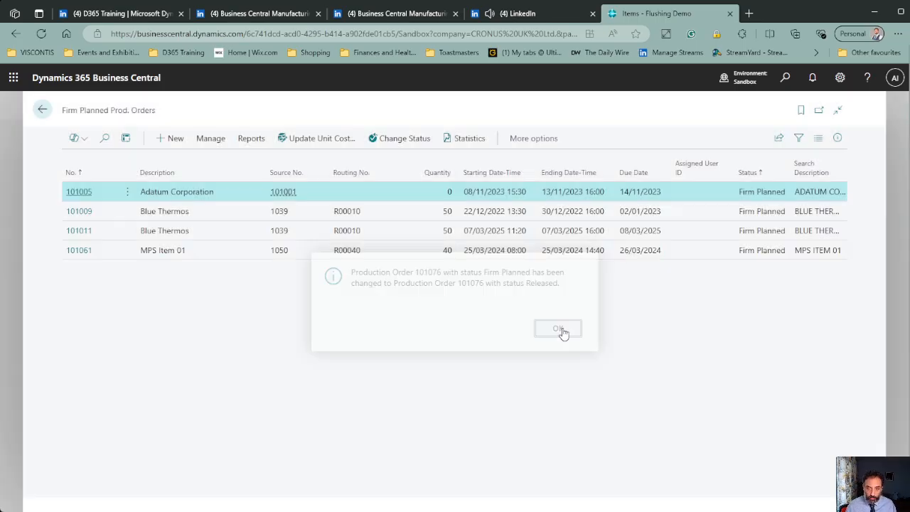
left_click(41, 109)
Step: Find the Released Production Orders list and open the HAMPSHIRE Sofa order due 03/01/2028
key("alt+q")
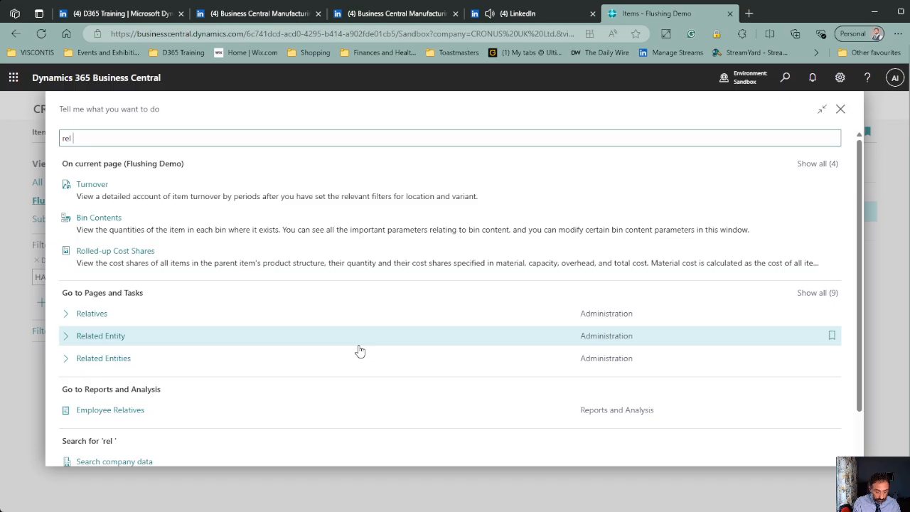
type("rel prop")
key("BackSpace")
key("BackSpace")
type("o")
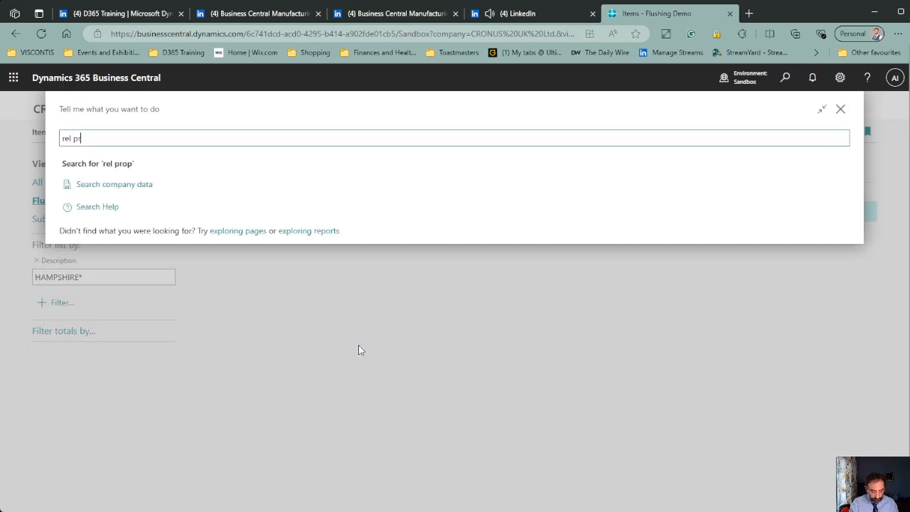
type("d")
key("Down")
key("Down")
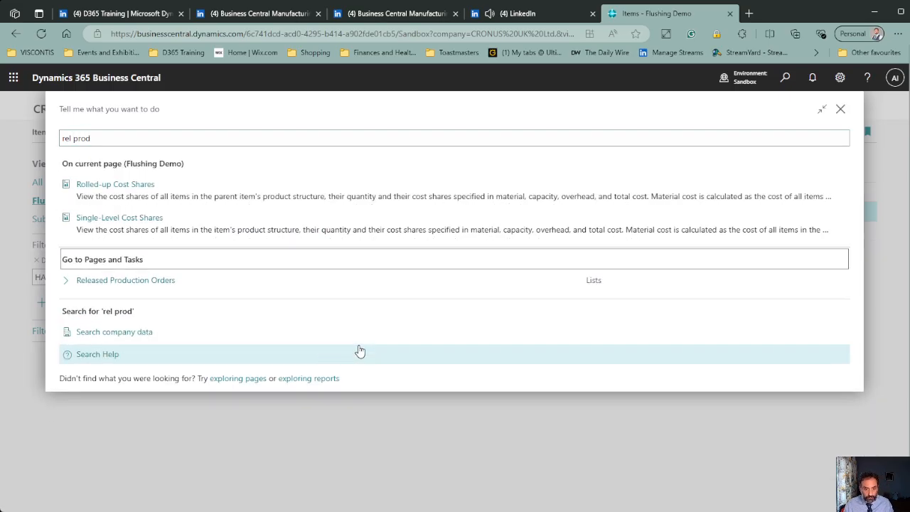
key("Return")
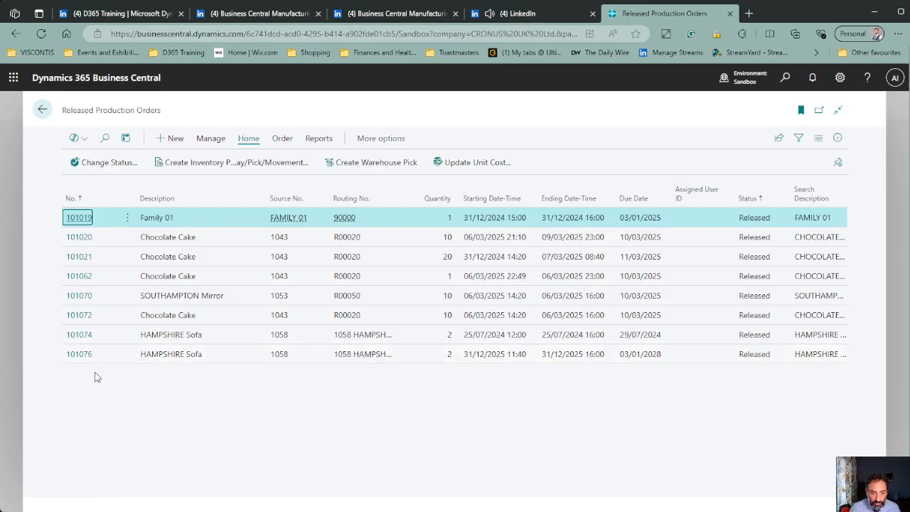
left_click(79, 354)
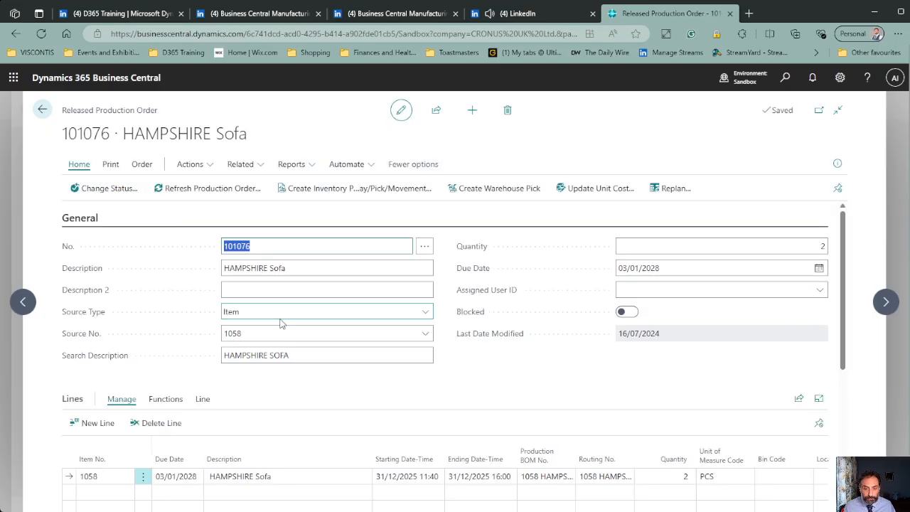
Step: Check the released order's item ledger entries and return to the order
left_click(150, 170)
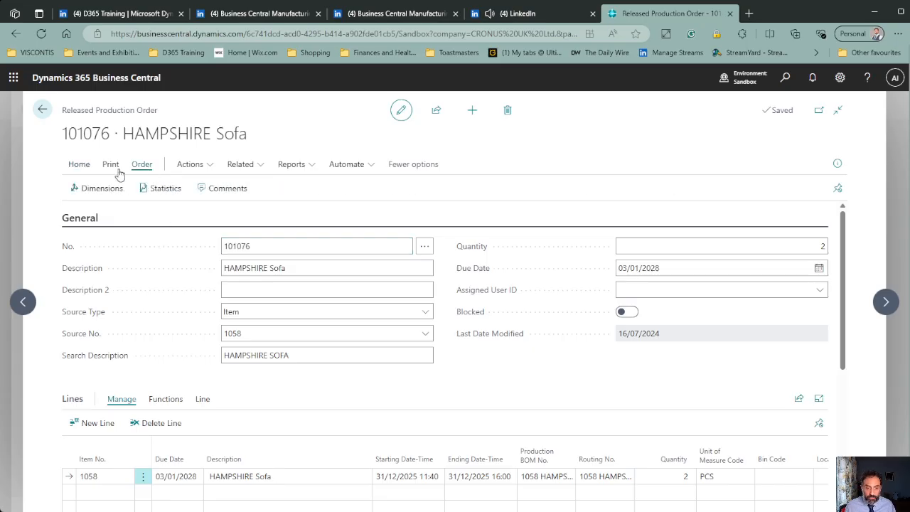
left_click(260, 171)
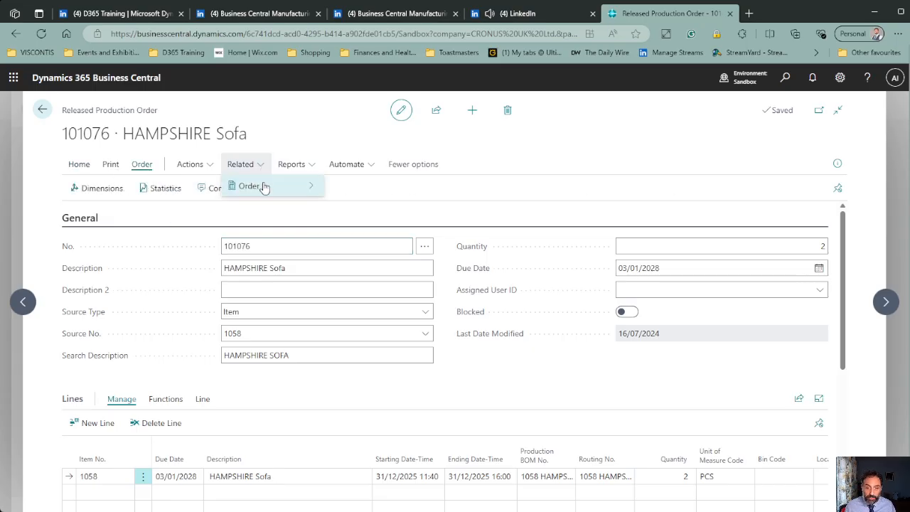
mouse_move(260, 186)
mouse_move(445, 190)
left_click(504, 186)
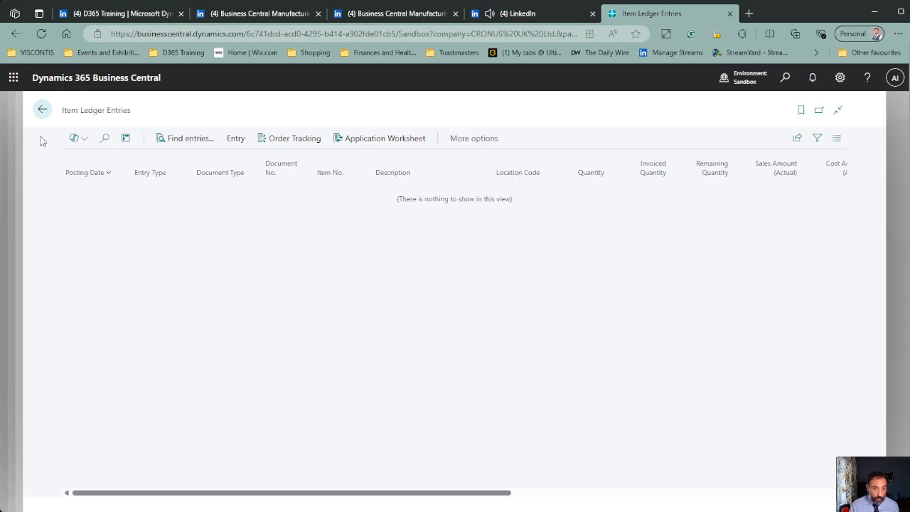
left_click(42, 111)
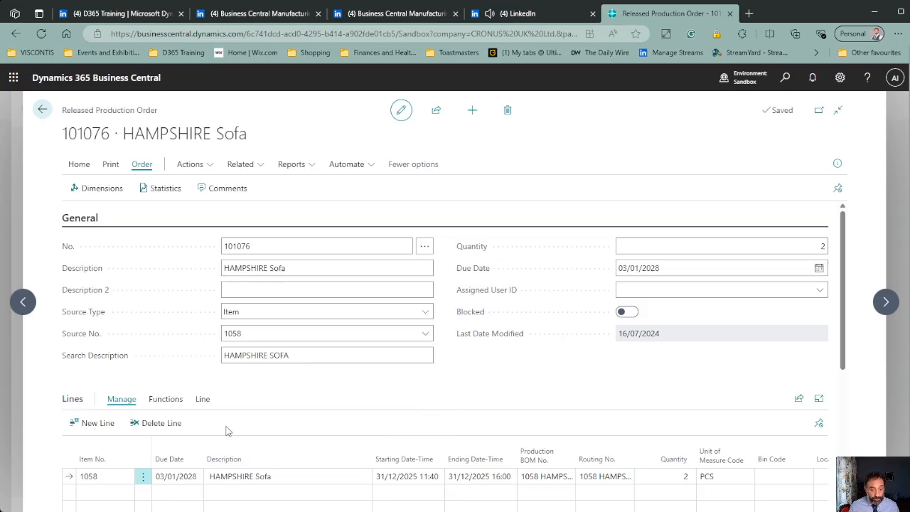
Step: Open the sofa line's production journal and filter it by the Forward flushing method to check the frame's consumption quantity
left_click(202, 399)
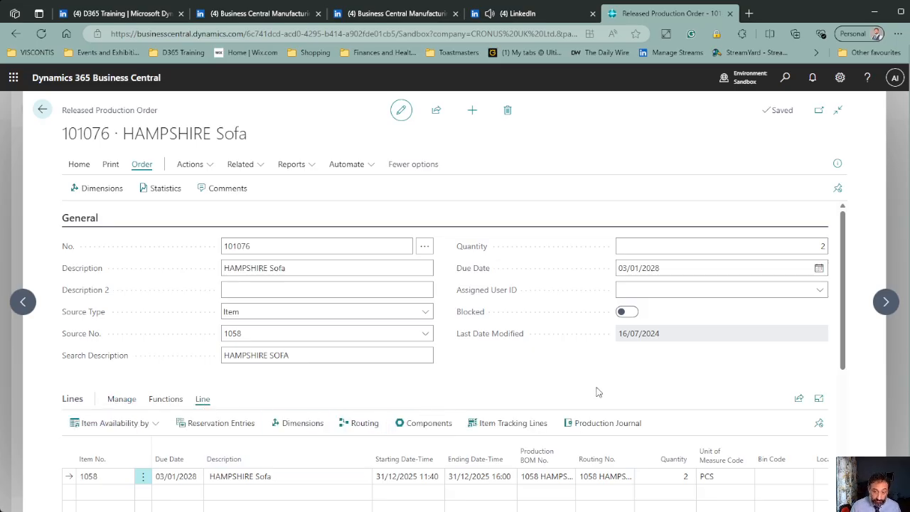
left_click(587, 422)
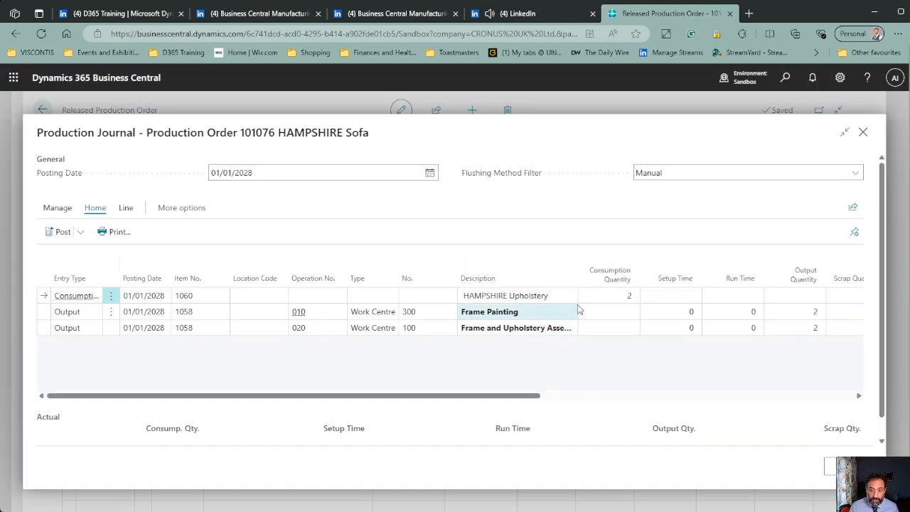
left_click(747, 178)
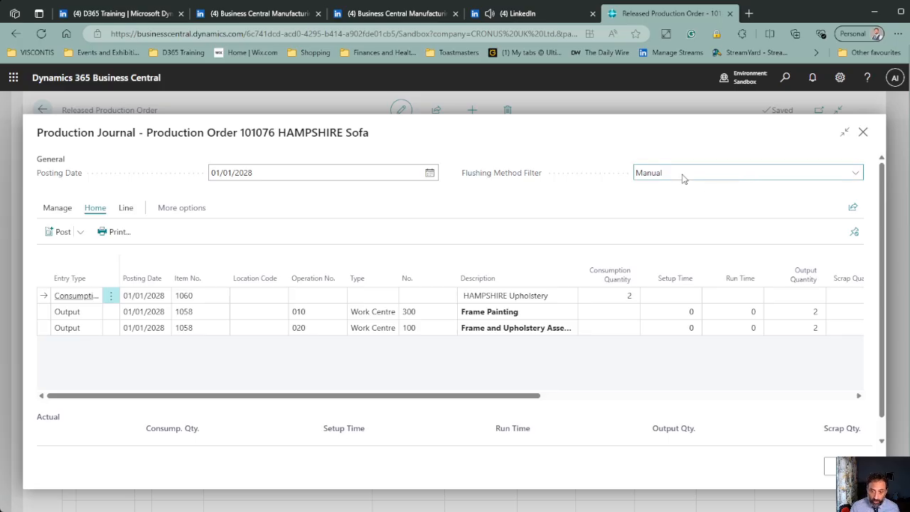
left_click(670, 205)
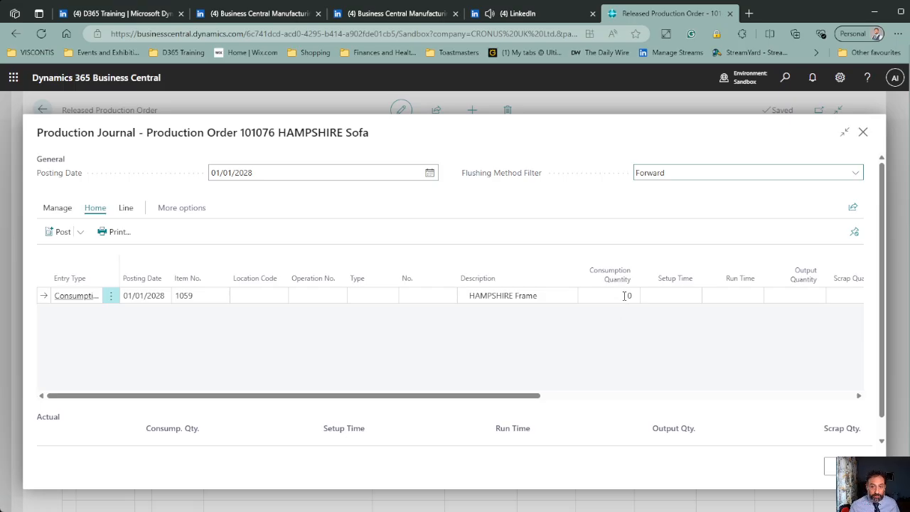
left_click(625, 295)
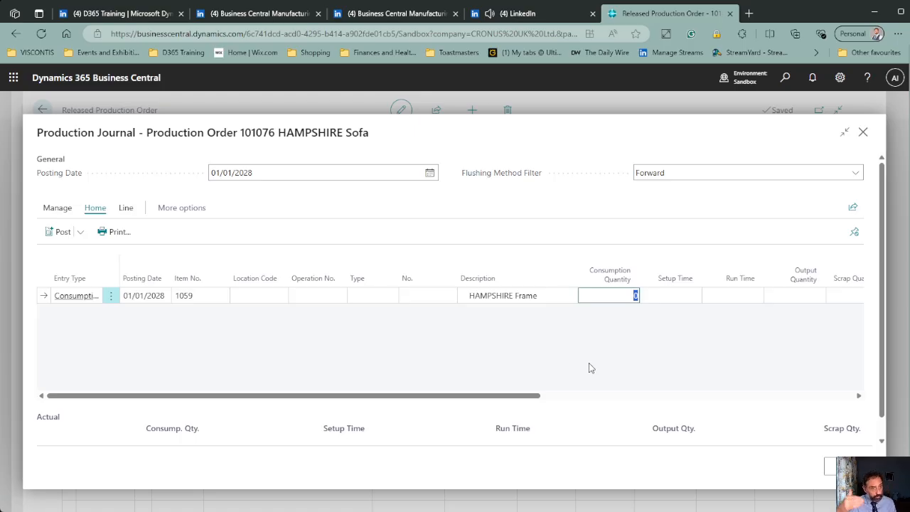
Step: Set the production journal's flushing method filter back to Manual and select the Frame Painting output line
left_click(756, 175)
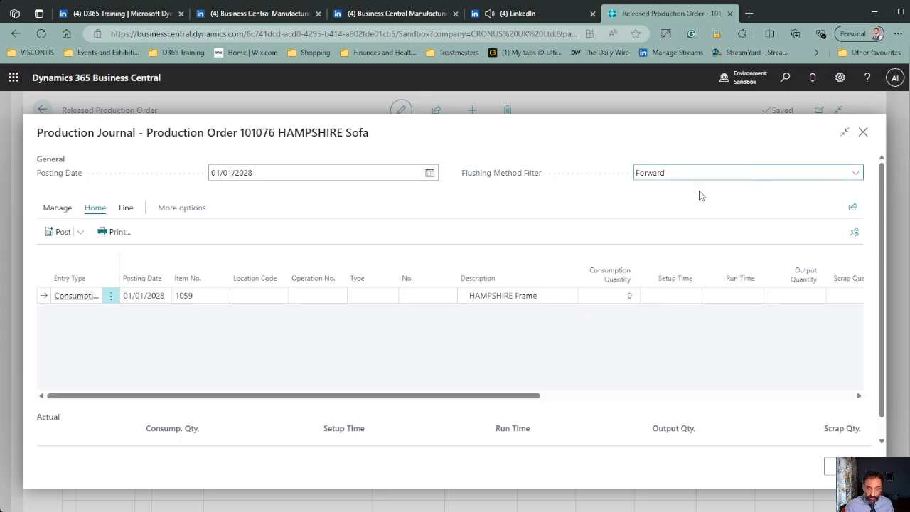
key("Up")
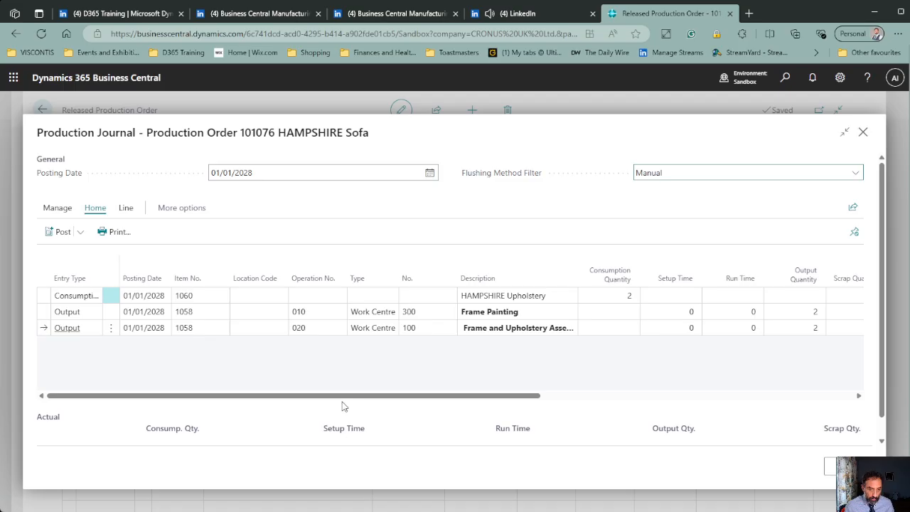
left_click(47, 312)
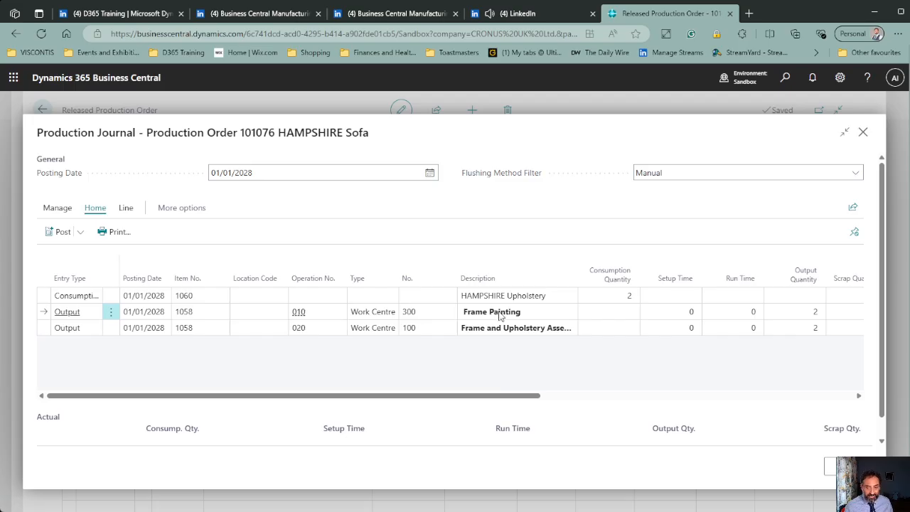
left_click(44, 313)
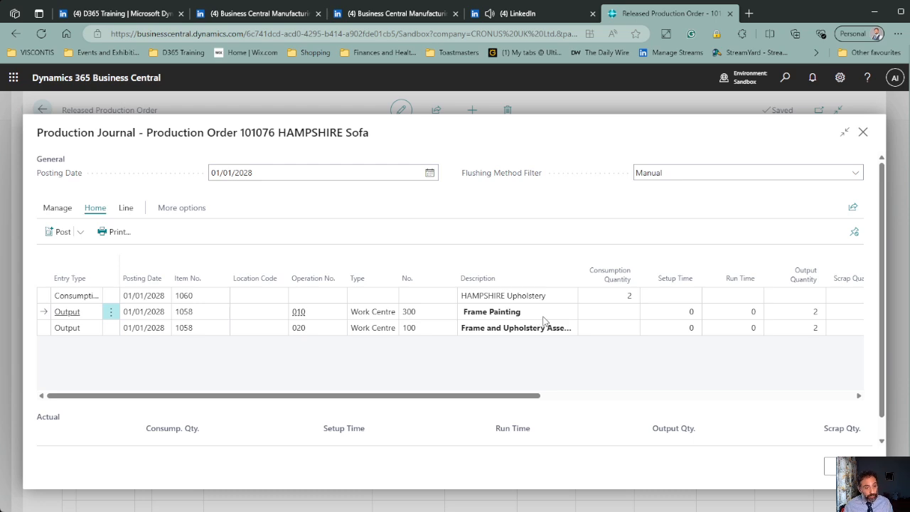
Step: Set the HAMPSHIRE Upholstery consumption quantity and both operations' output quantities to 0 in the production journal
left_click(622, 294)
type("0")
key("Return")
key("Return")
key("Return")
key("Return")
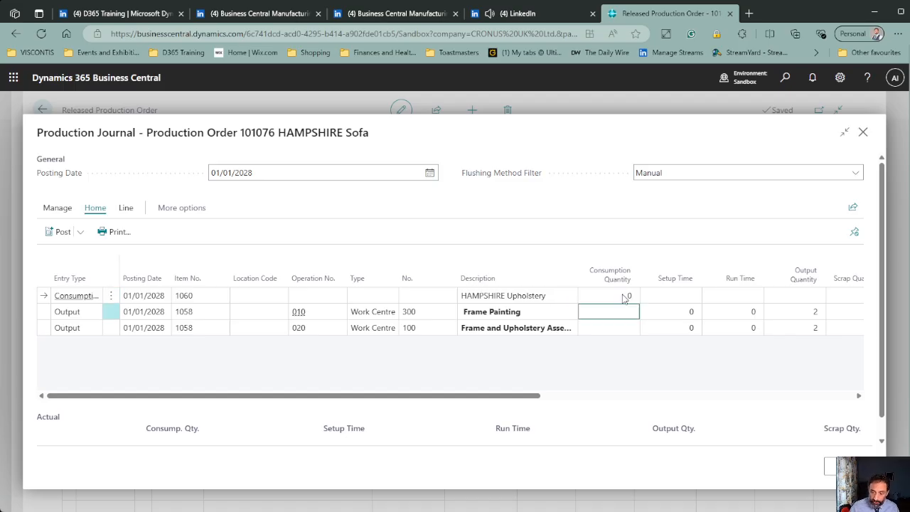
type("0")
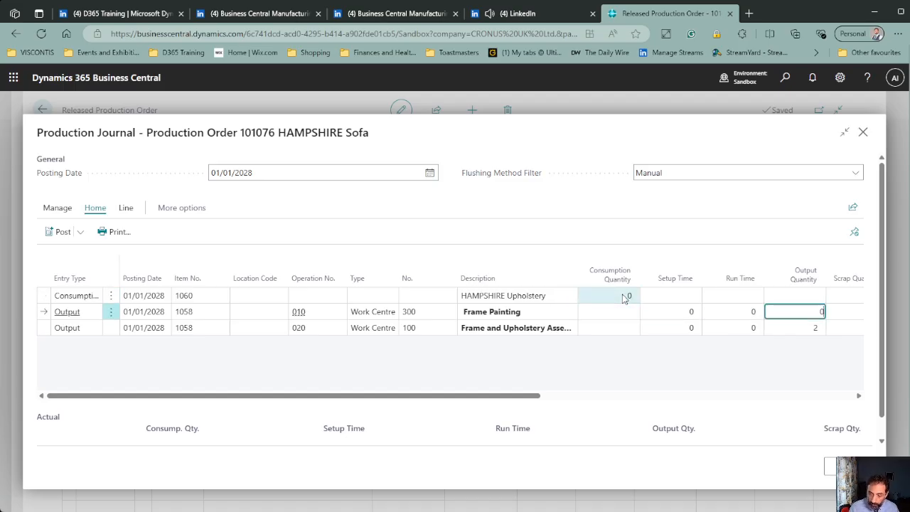
key("Return")
type("0")
key("Up")
key("shift+Tab")
key("shift+Tab")
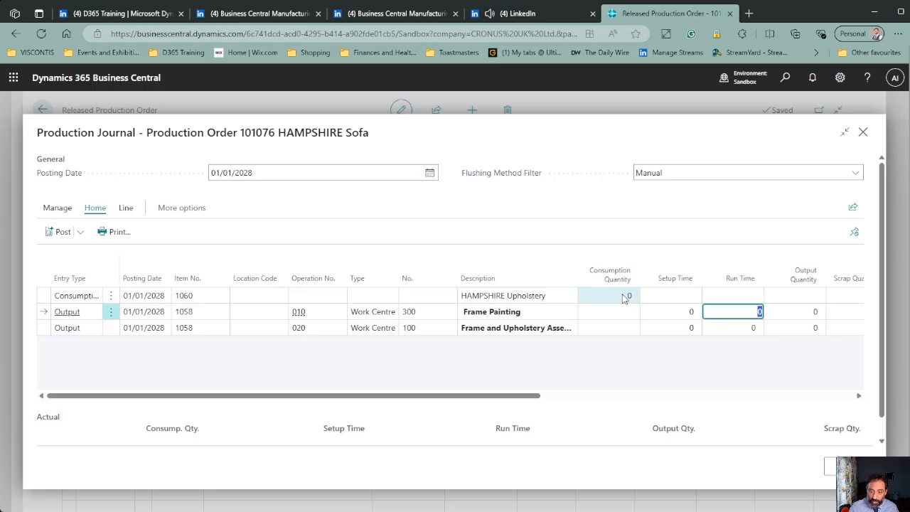
left_click(523, 211)
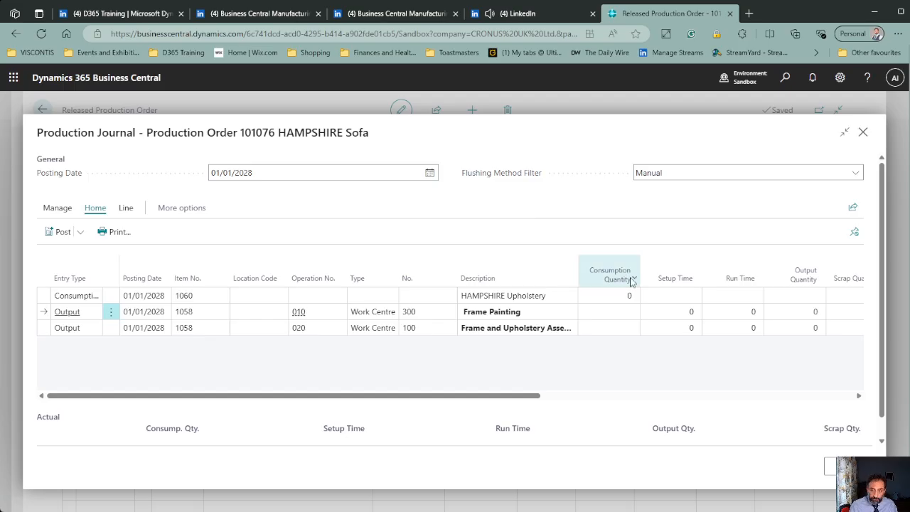
Step: Set the setup time of the Frame Painting output line to 10
left_click(673, 310)
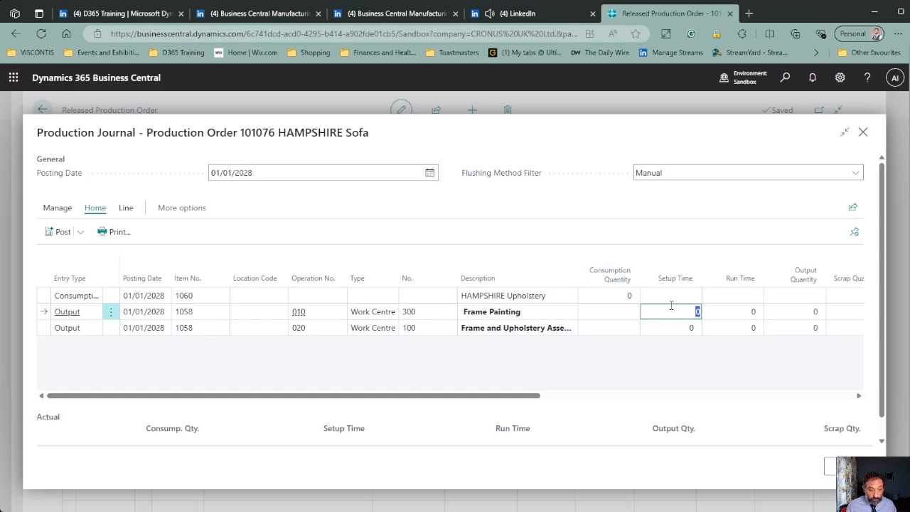
type("10")
key("Tab")
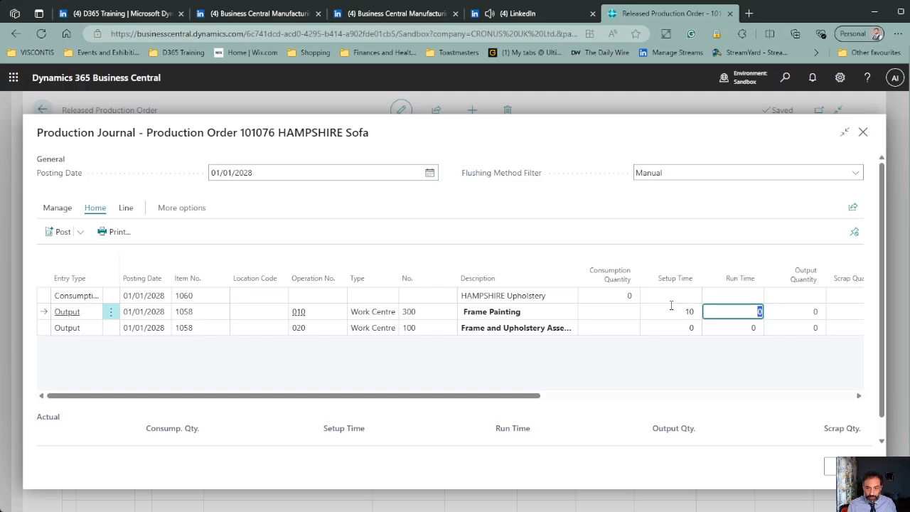
Step: Search for the Consumption Journals page
left_click(785, 79)
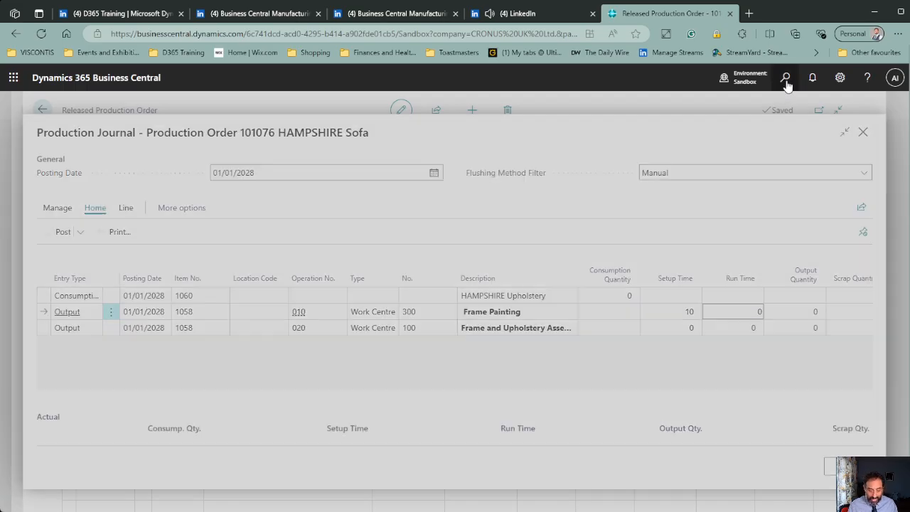
type("cons")
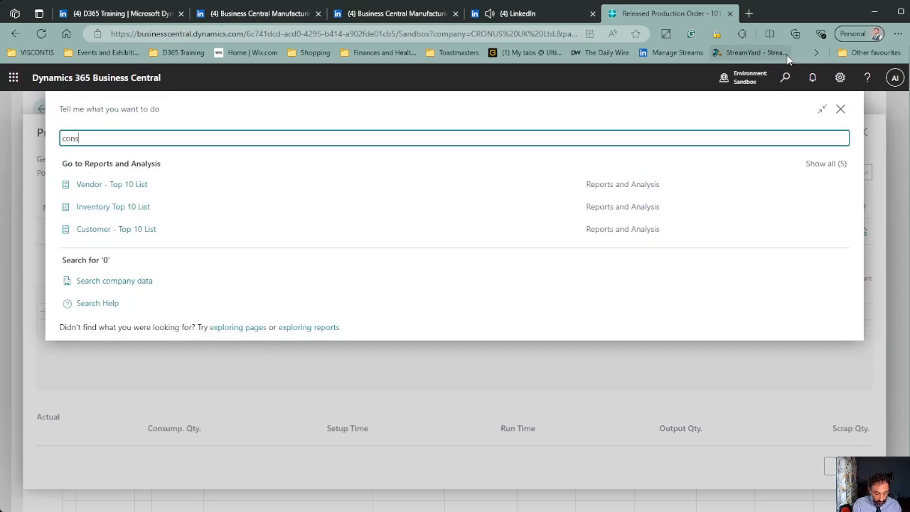
type(" jo")
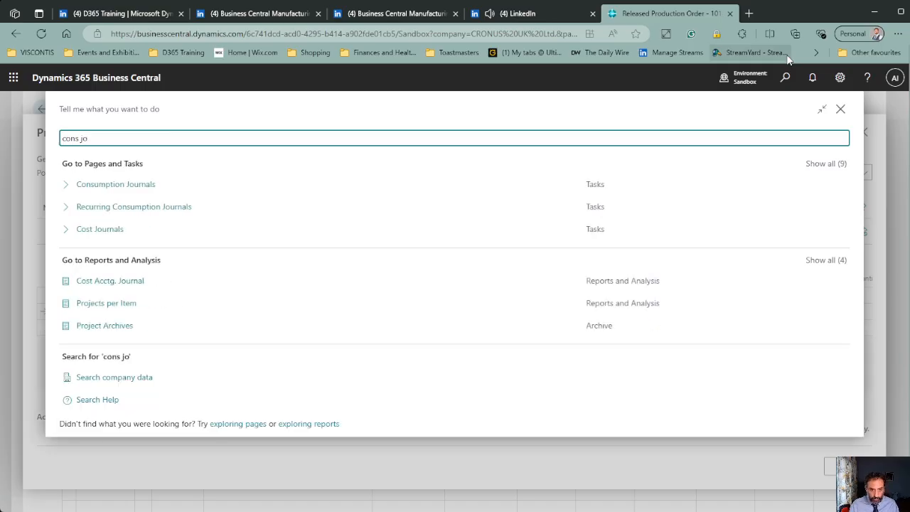
key("ctrl+shift+Left")
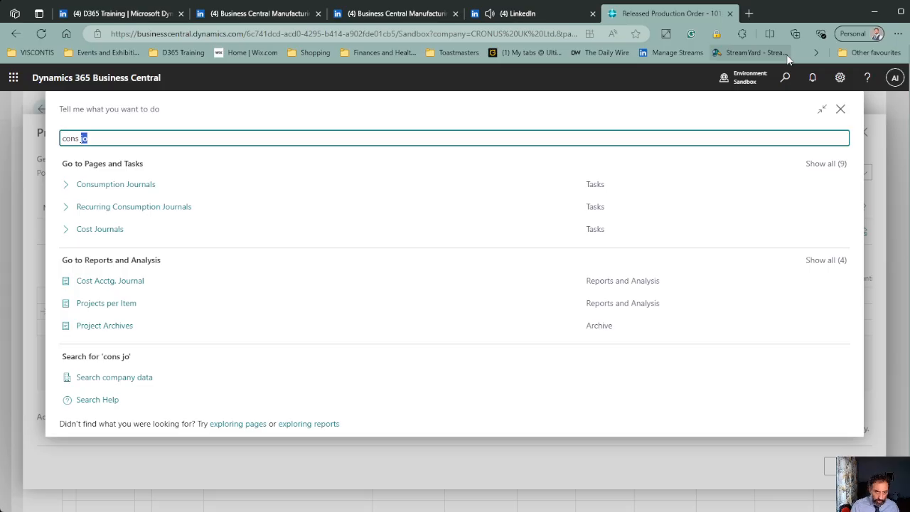
key("ctrl+shift+Left")
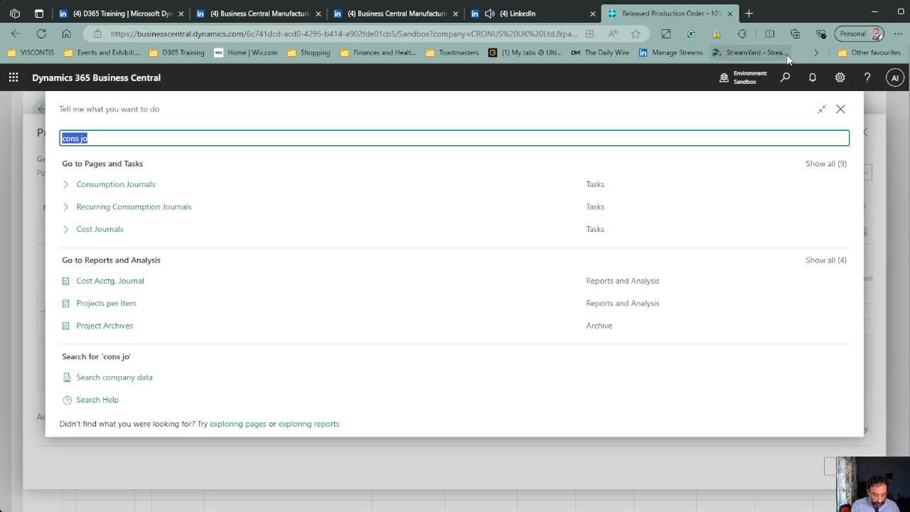
Step: Find and open the Output Journals page, look over its journal line, and return to the production journal
type("out jo")
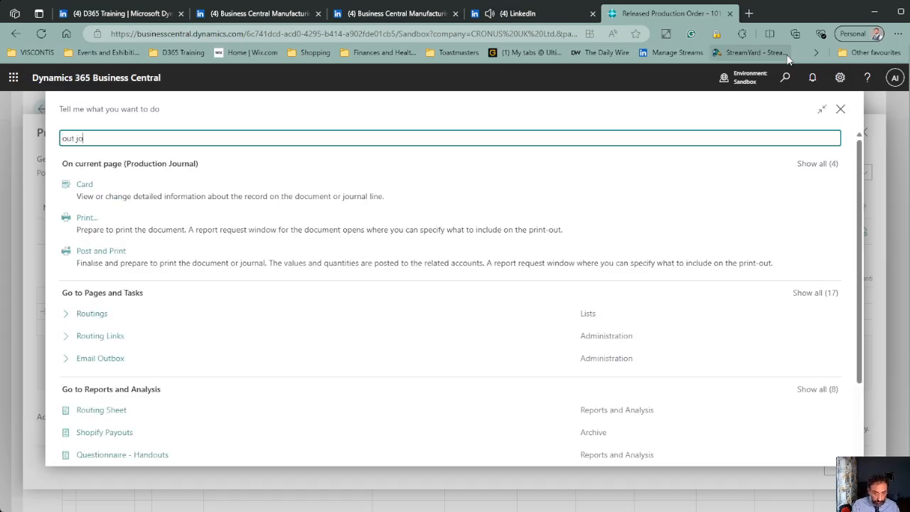
key("Down")
key("Down")
key("Down")
key("Down")
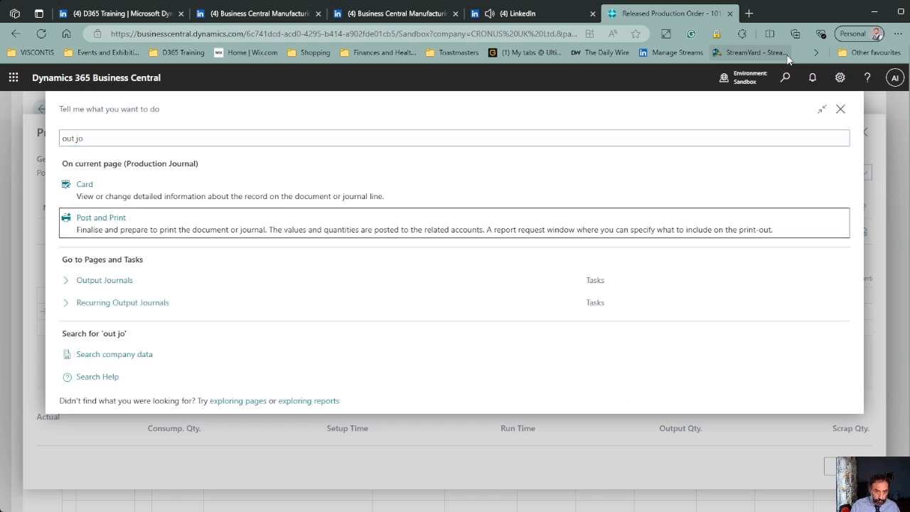
key("Return")
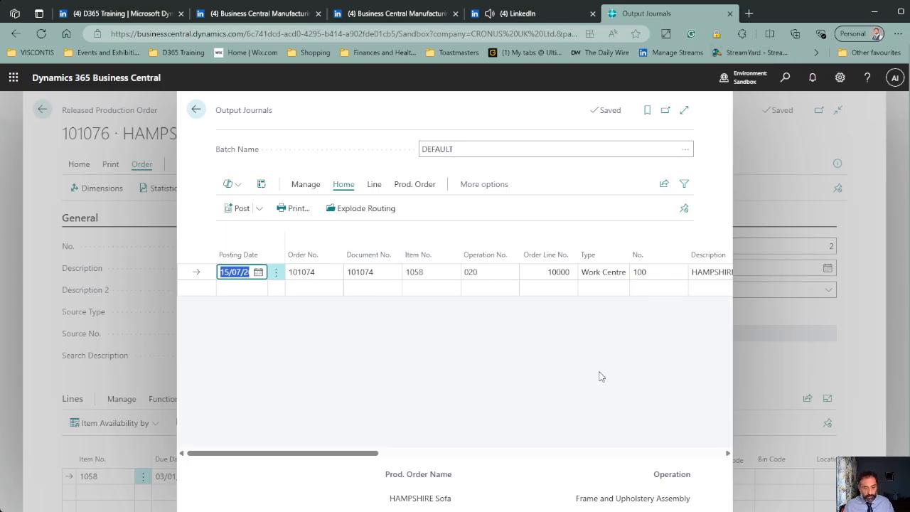
left_click(196, 112)
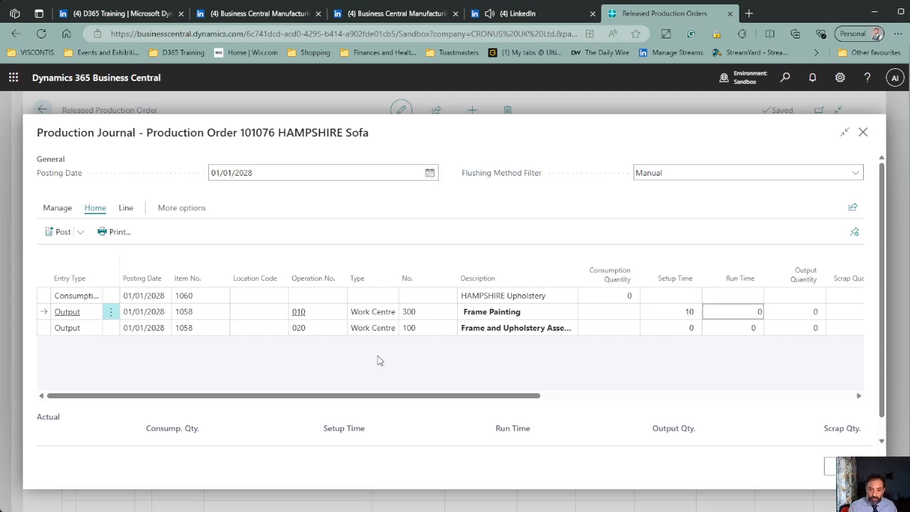
Step: Preview the production journal's posting, examine the item ledger entry it would create, and return to the journal
left_click(85, 234)
left_click(101, 273)
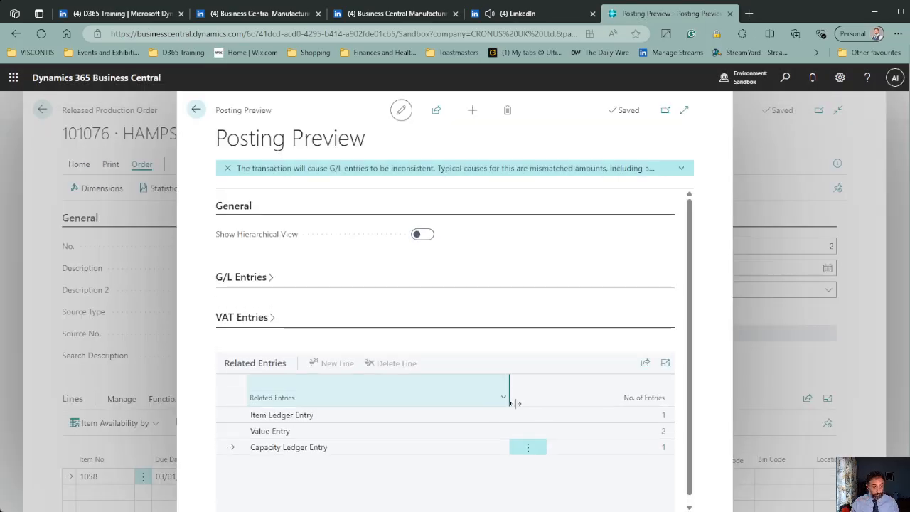
left_click(619, 415)
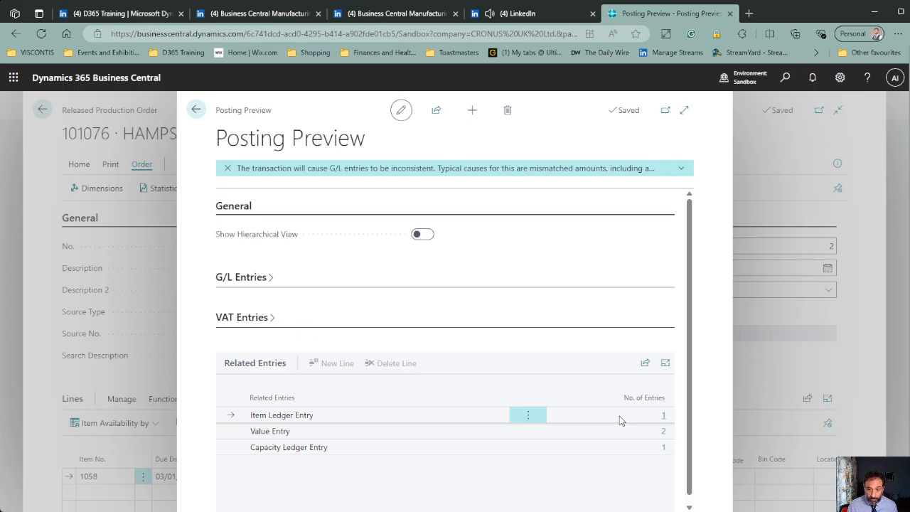
left_click(663, 415)
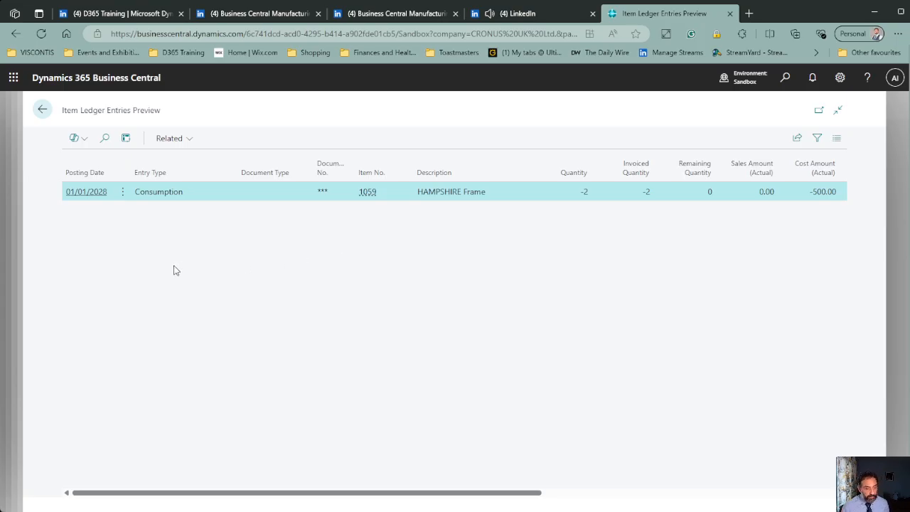
left_click(43, 110)
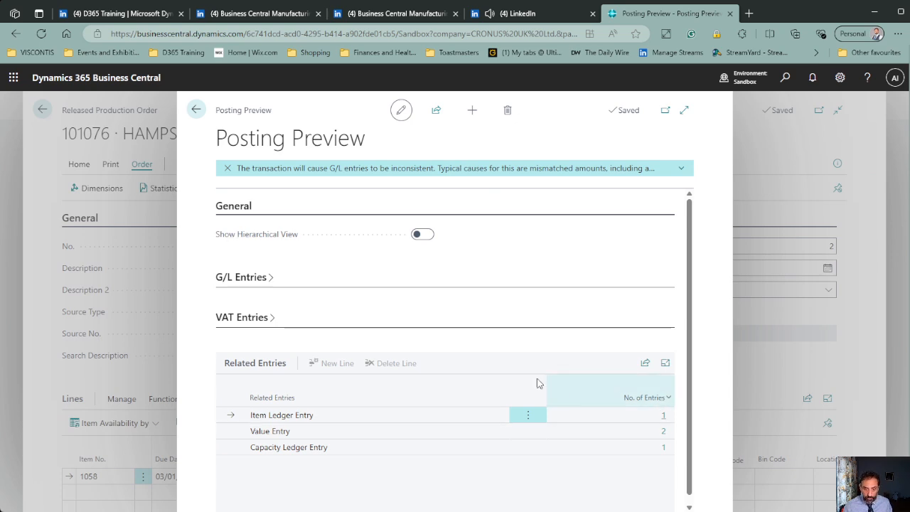
left_click(202, 113)
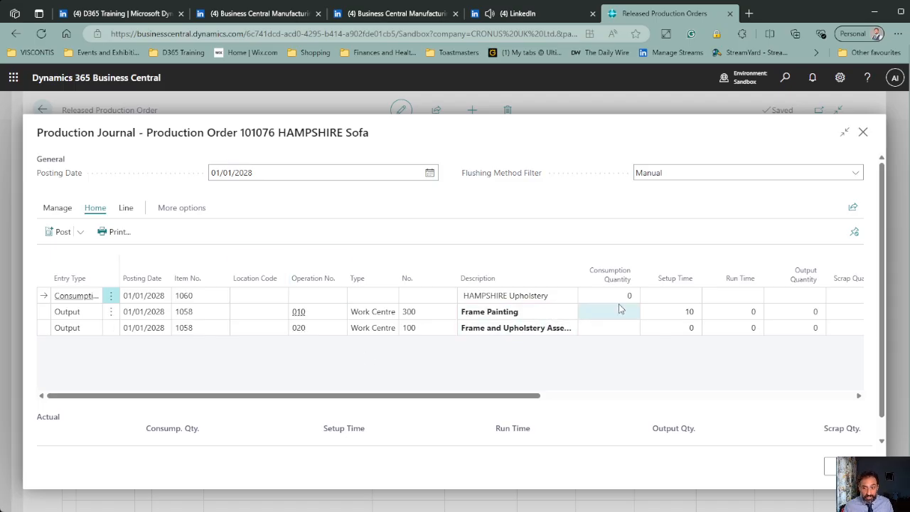
Step: Clear the Frame Painting line's setup time and set its run time to 30
left_click(669, 310)
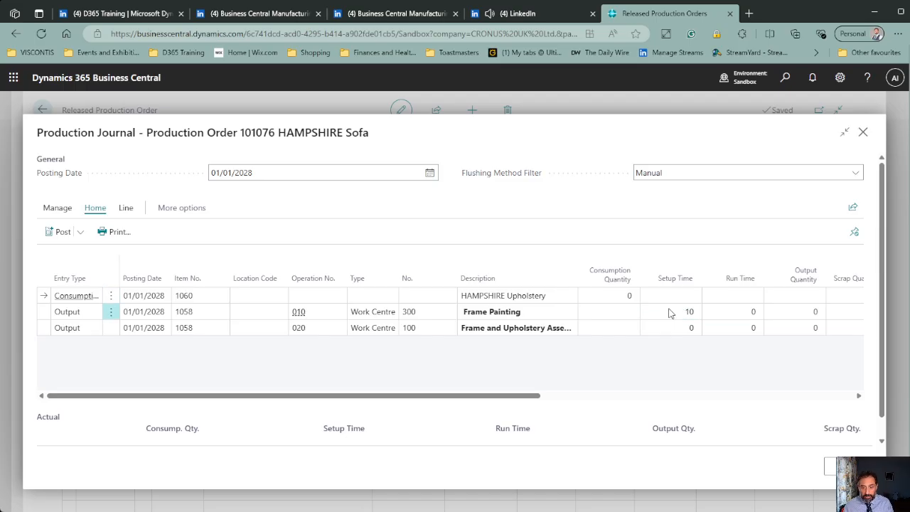
key("Delete")
key("Tab")
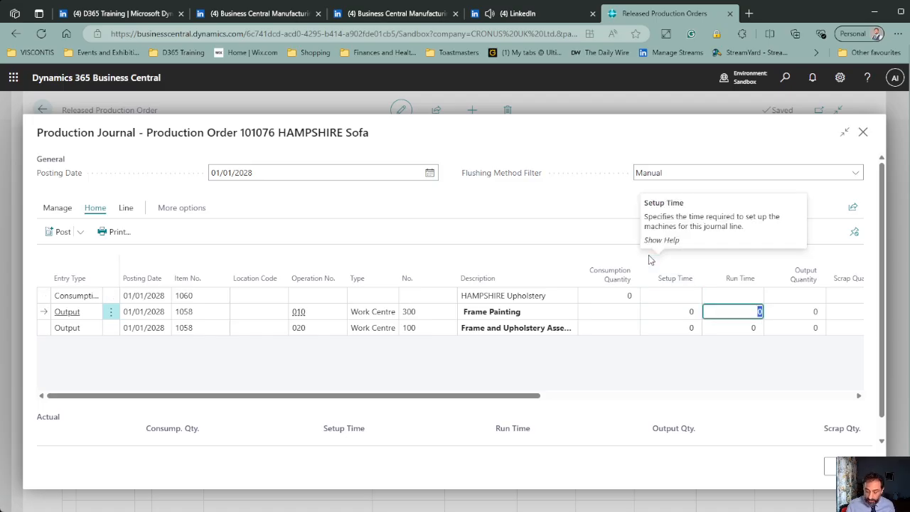
type("30")
key("Tab")
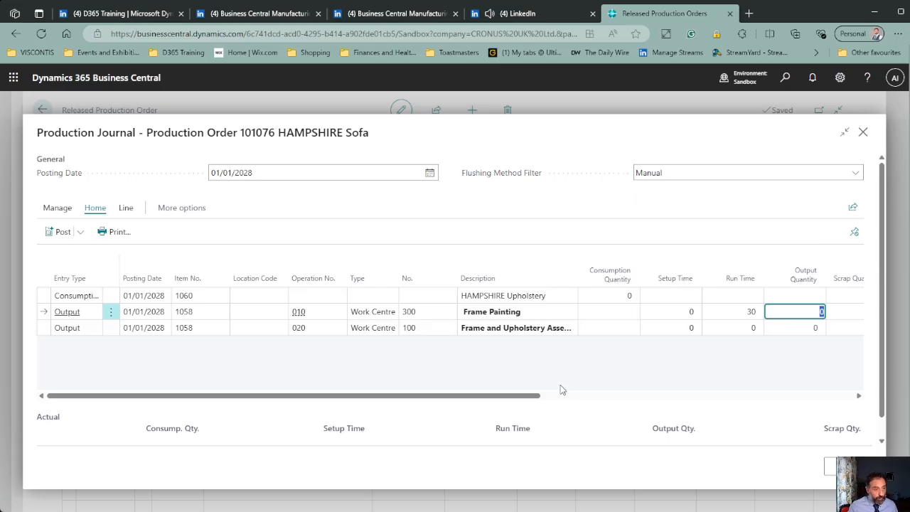
left_click(683, 311)
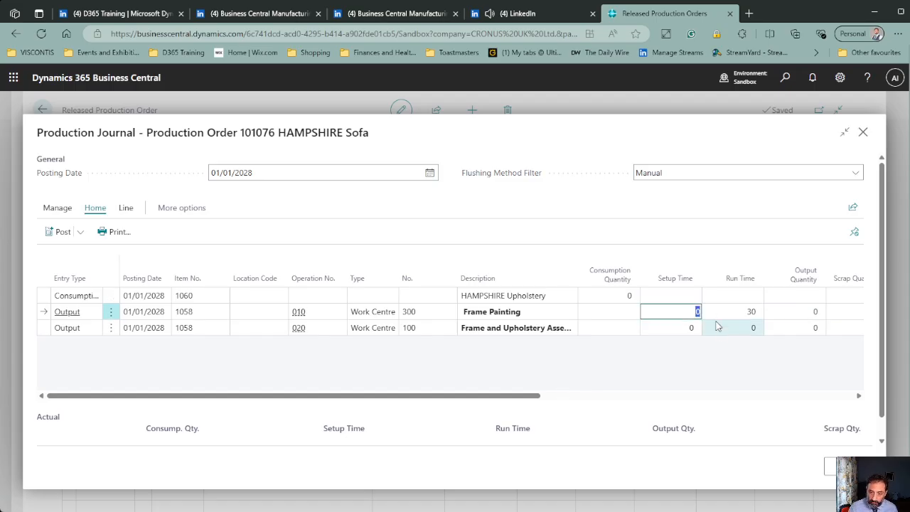
left_click(709, 364)
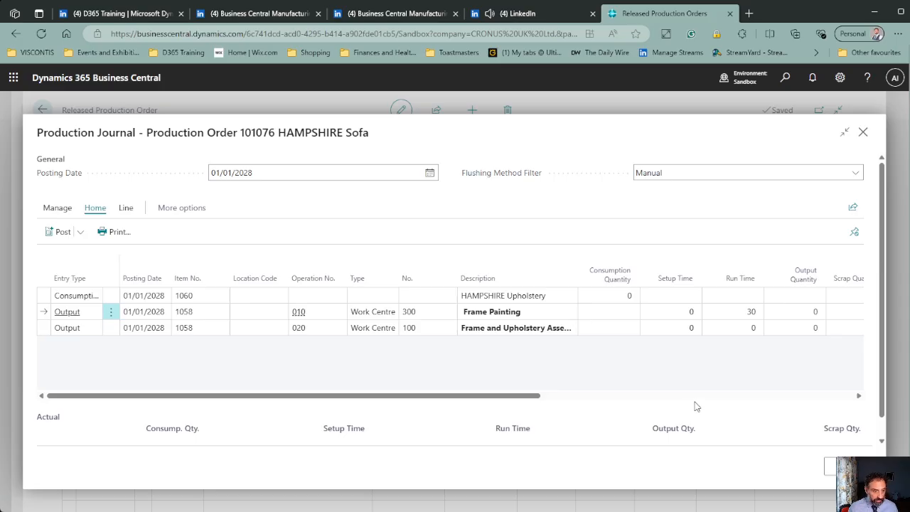
Step: Preview the posting again with only run time entered, check the item ledger entry, and return to the journal
left_click(81, 240)
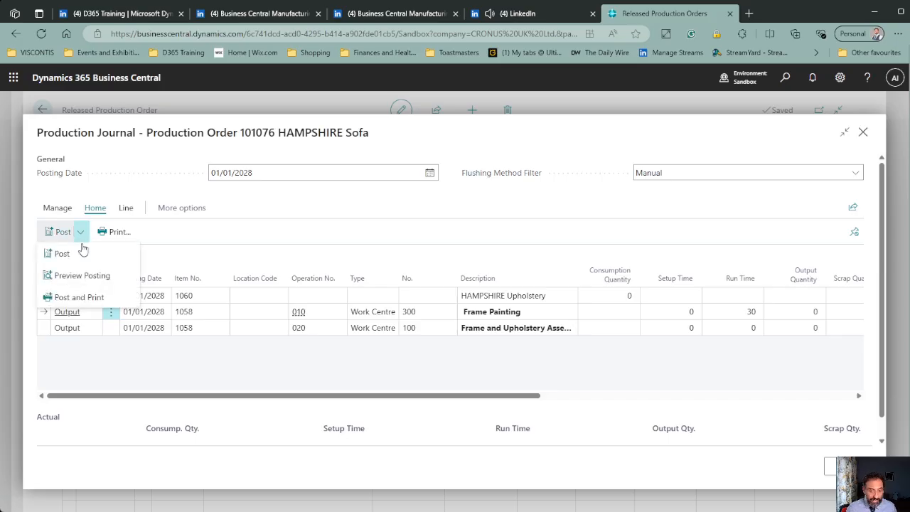
left_click(84, 275)
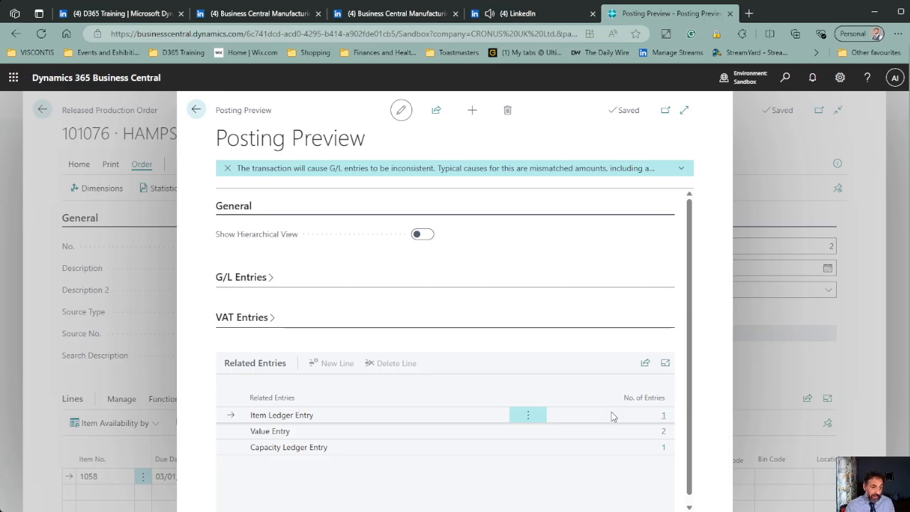
left_click(665, 416)
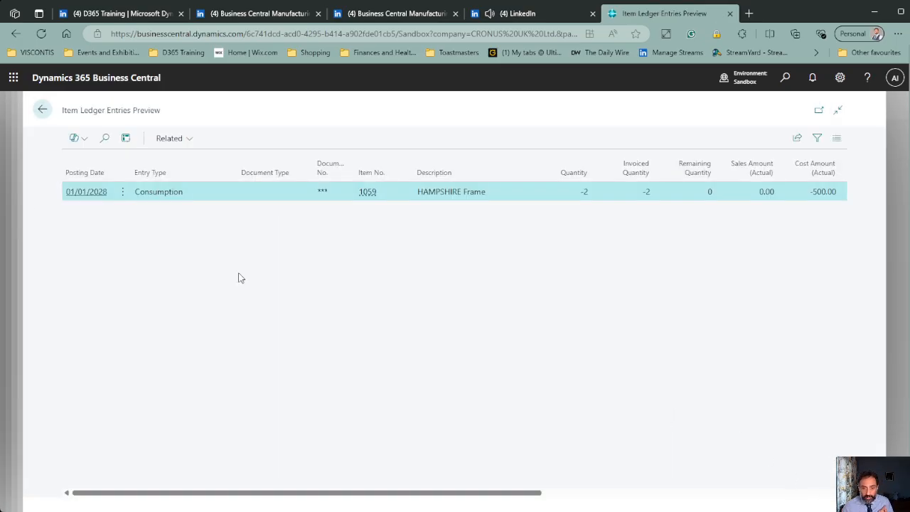
left_click(42, 110)
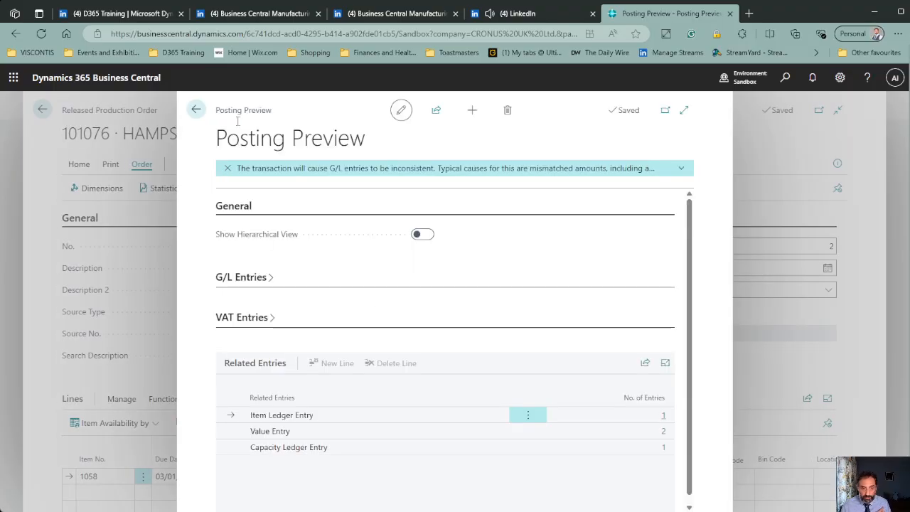
left_click(196, 111)
Step: Set the Frame Painting line's setup time to 10 and its run time to 0
left_click(762, 329)
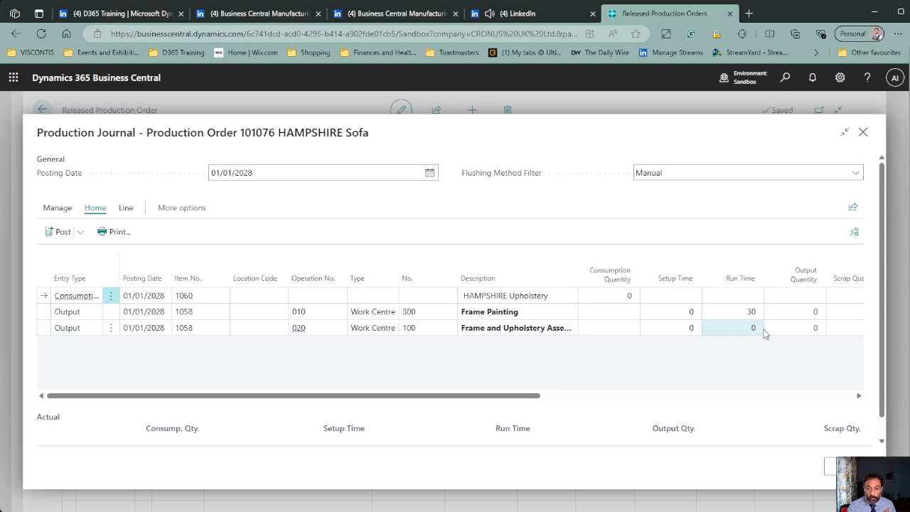
left_click(681, 313)
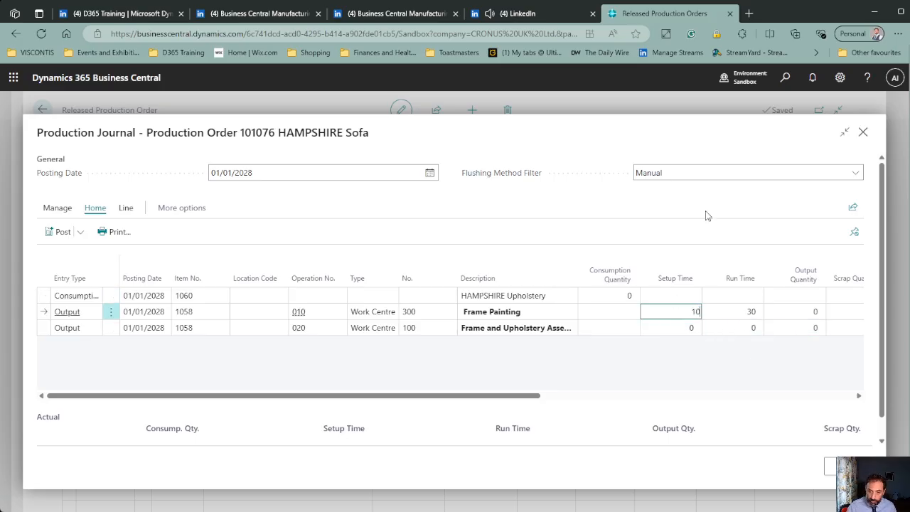
key("Tab")
type("120")
key("Tab")
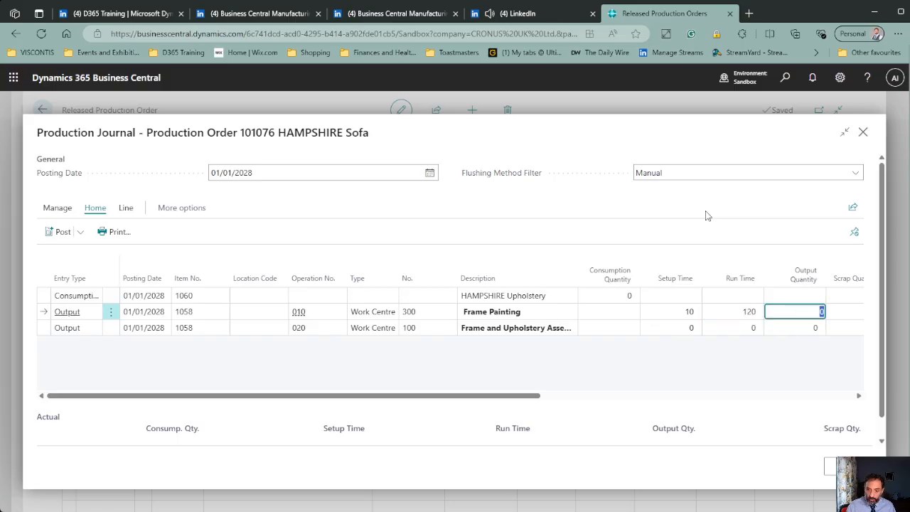
key("shift+Tab")
key("shift+Tab")
key("Tab")
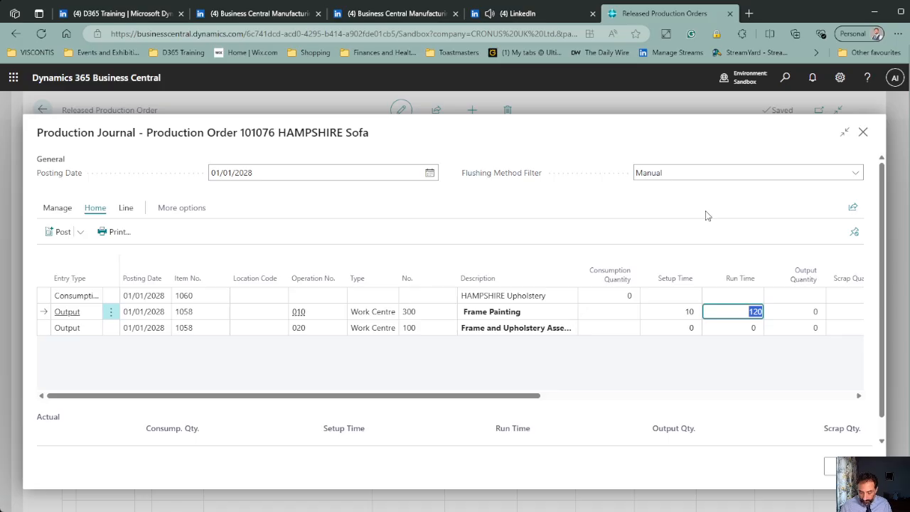
type("0")
key("Tab")
key("shift+Tab")
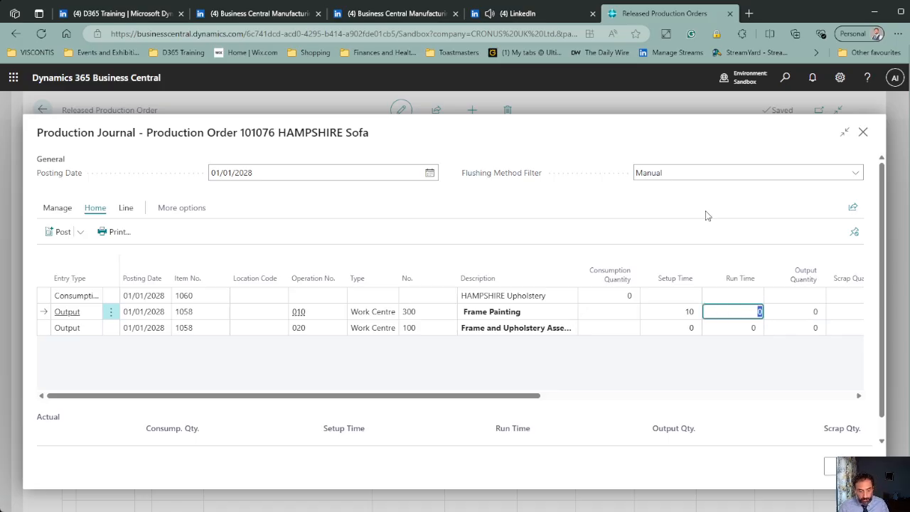
Step: Post the production journal lines and confirm the posting
left_click(74, 233)
left_click(85, 253)
left_click(501, 331)
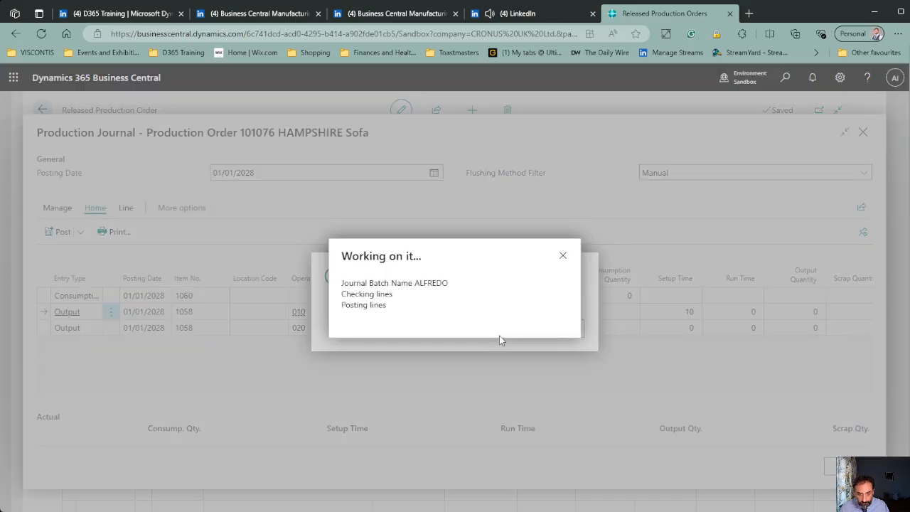
Step: Review the item ledger entries posted for the HAMPSHIRE Sofa production order and return to the order
left_click(546, 331)
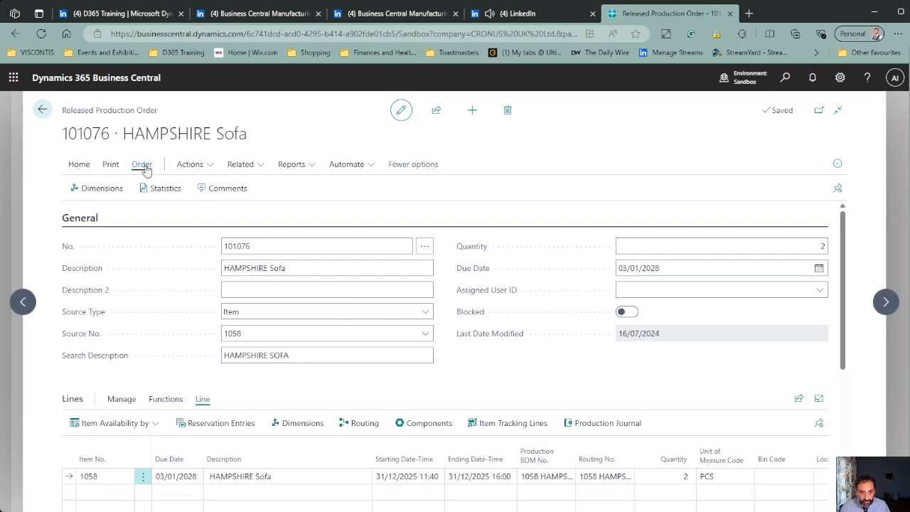
left_click(258, 167)
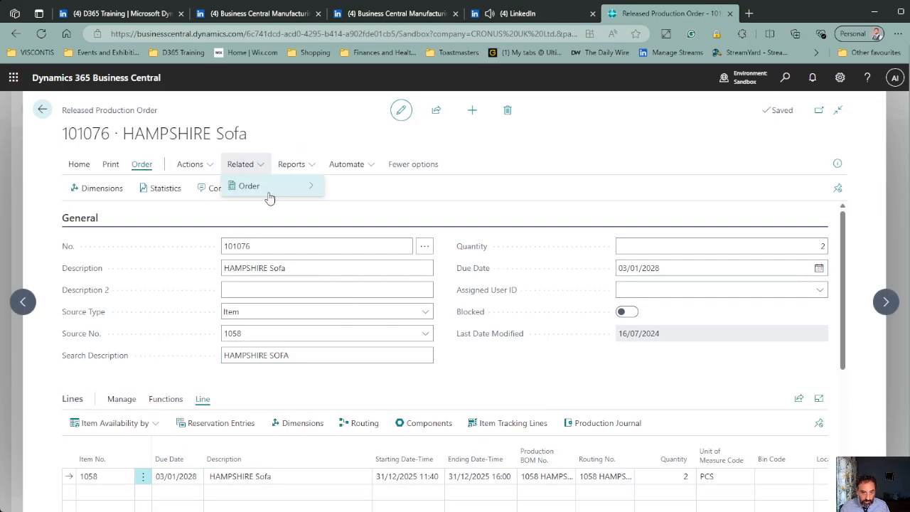
mouse_move(292, 187)
mouse_move(344, 190)
left_click(521, 188)
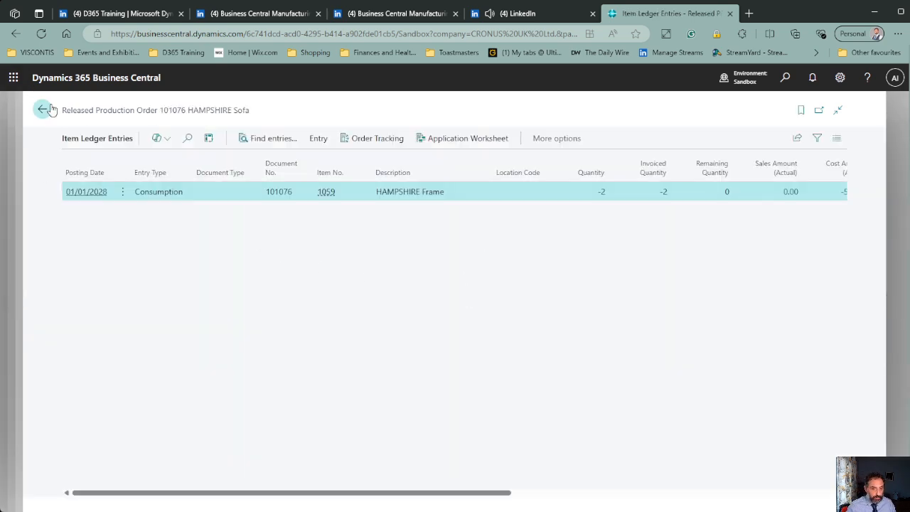
left_click(42, 111)
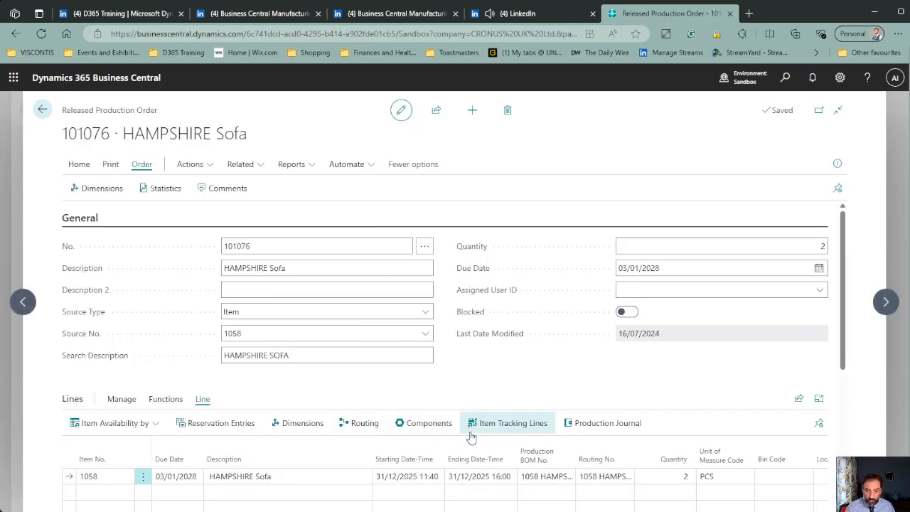
Step: In the order line's production journal, set the Frame and Upholstery Assembly line's setup time to 10 and run time to 120
left_click(576, 426)
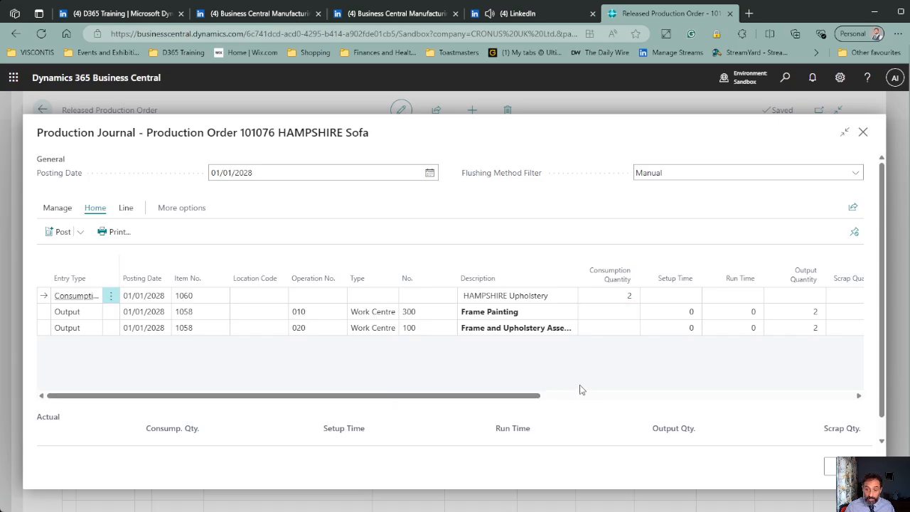
left_click(656, 332)
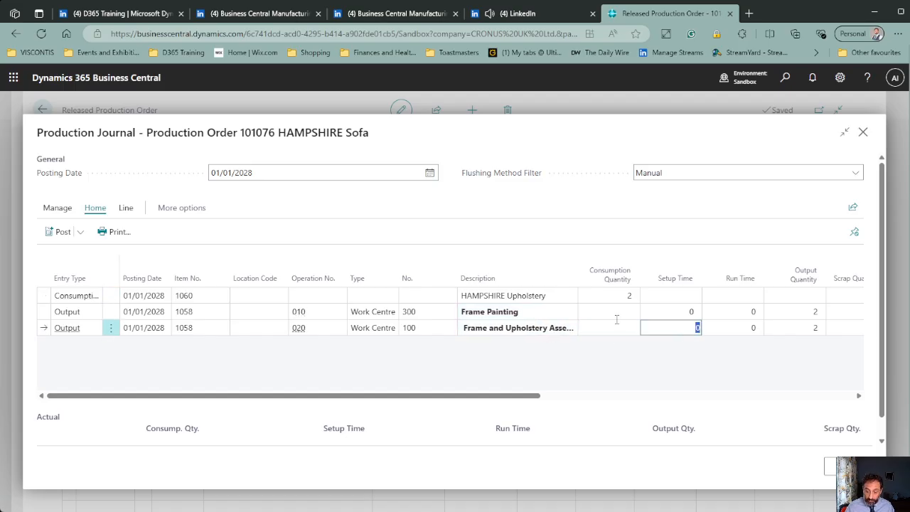
key("Tab")
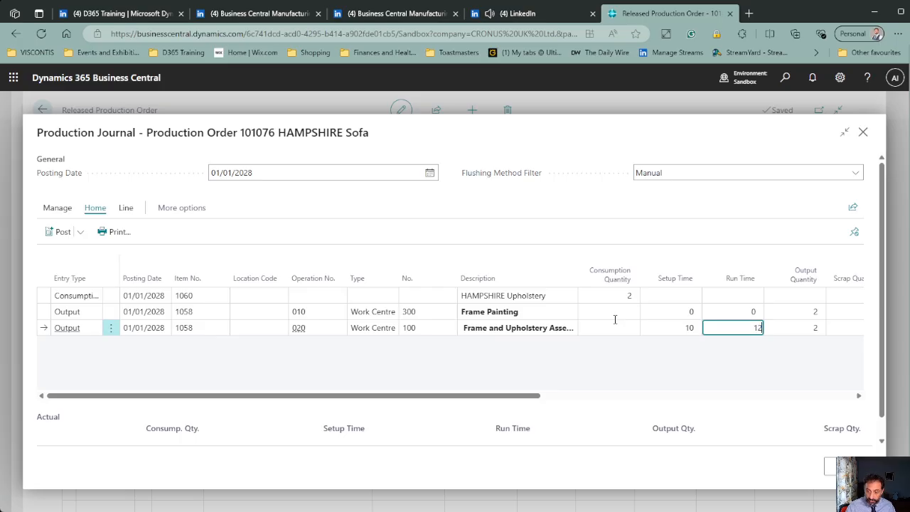
key("Tab")
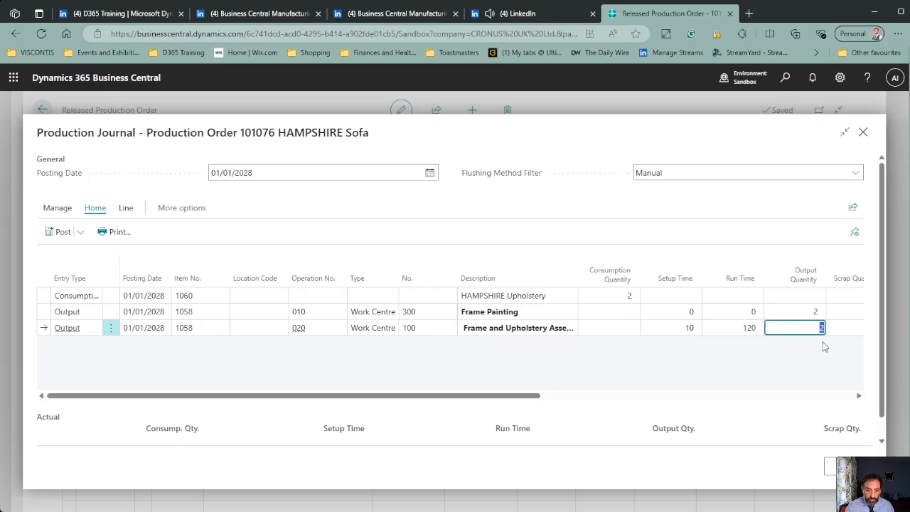
Step: Post the production journal lines with the upholstery consumption and output, and return to the production order
left_click(62, 231)
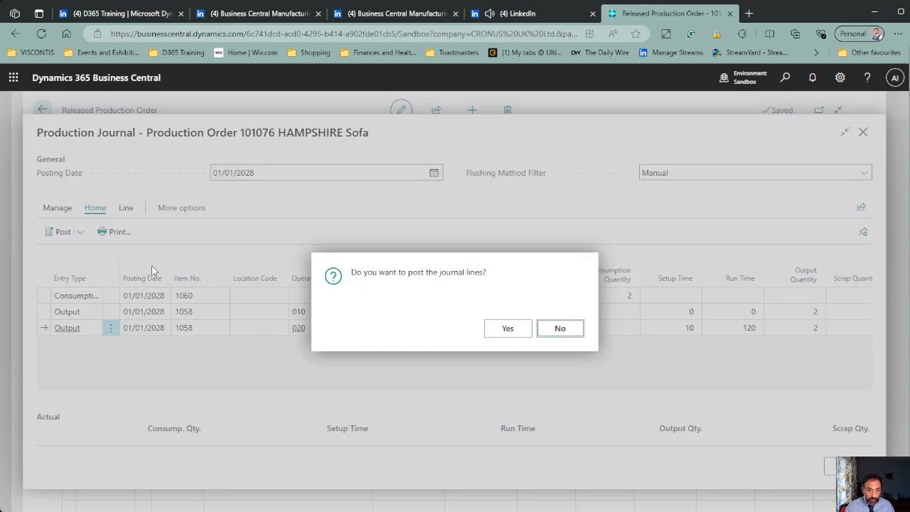
left_click(506, 329)
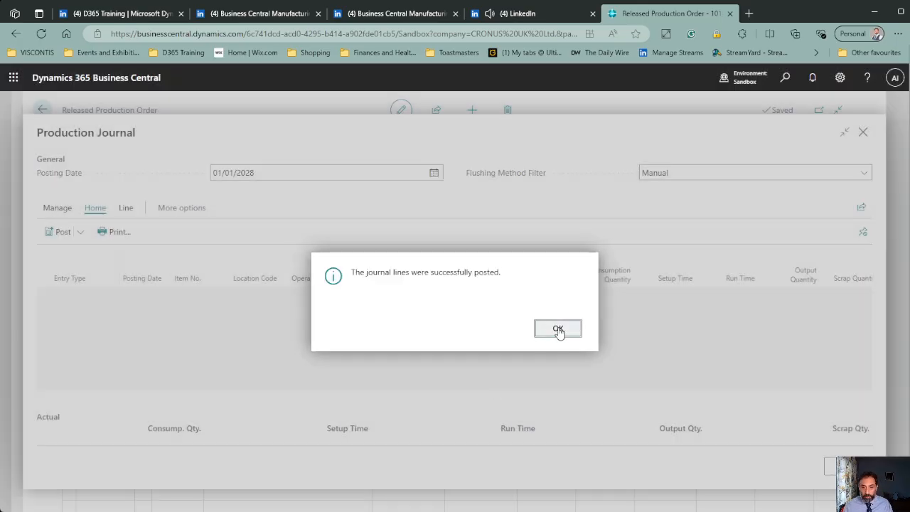
left_click(558, 329)
key("Escape")
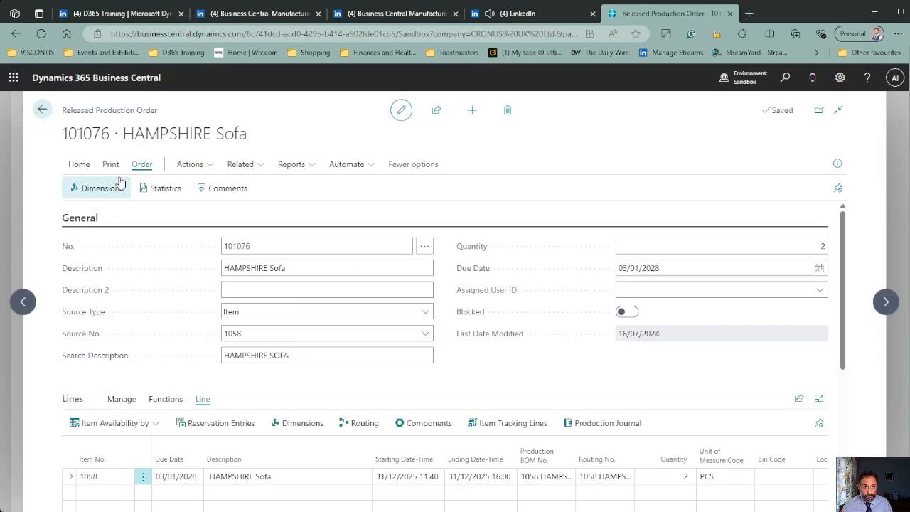
Step: Change the HAMPSHIRE Sofa production order's status to Finished with posting date 01/01/2028
left_click(79, 164)
left_click(106, 188)
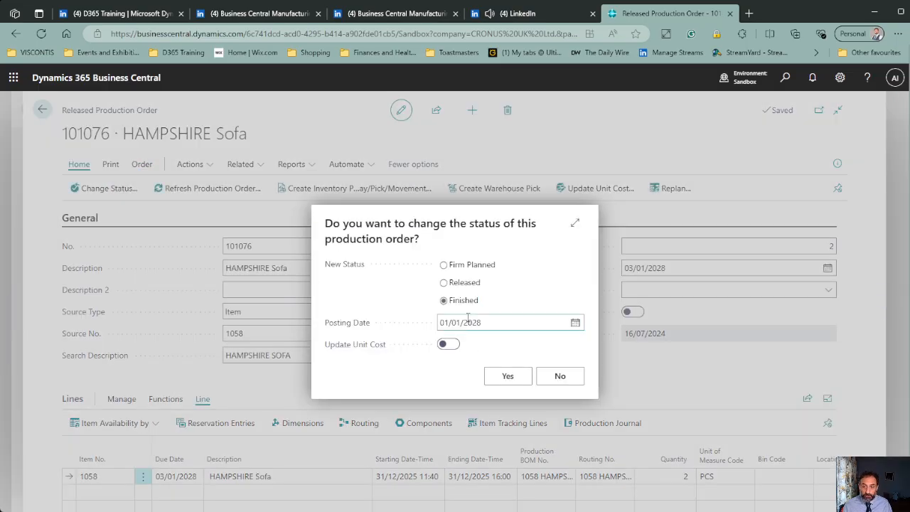
left_click(508, 378)
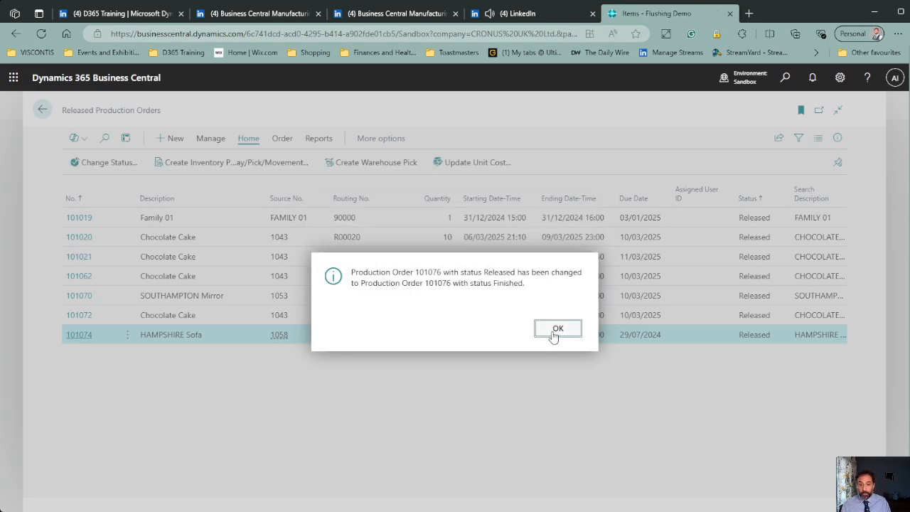
left_click(555, 331)
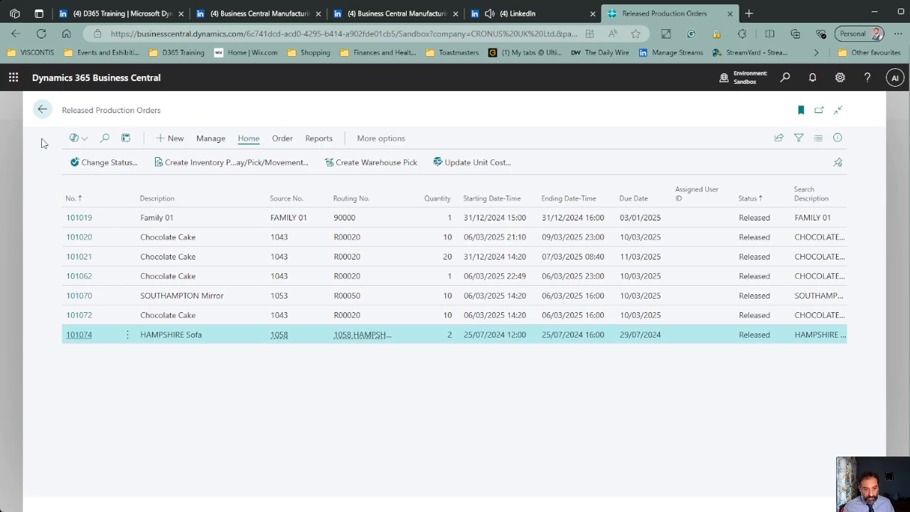
Step: Set the flushing method of item 1059 HAMPSHIRE Frame to Backward and return to the item list
left_click(42, 110)
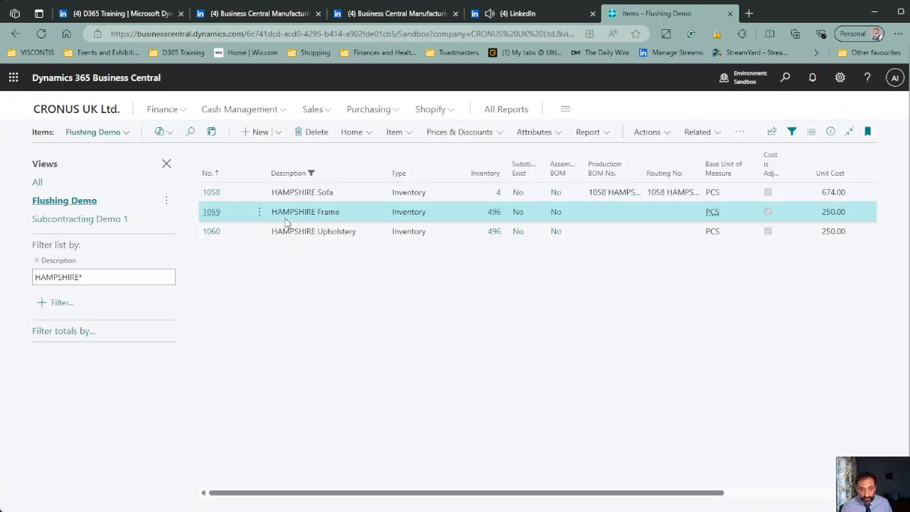
left_click(211, 212)
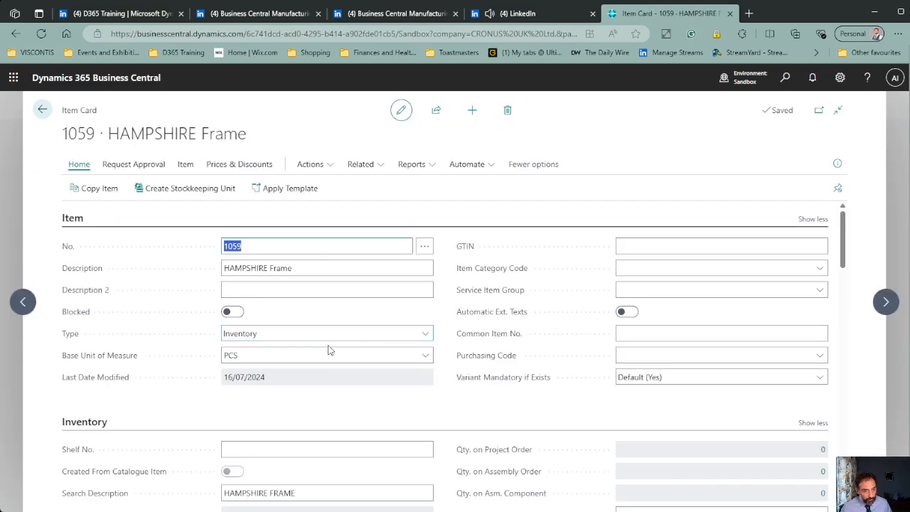
scroll(328, 349, "down", 10)
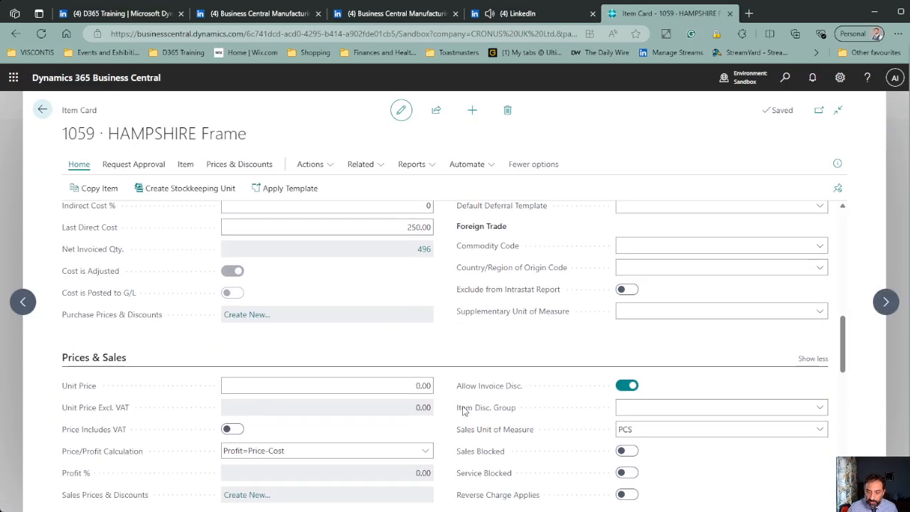
scroll(463, 411, "down", 4)
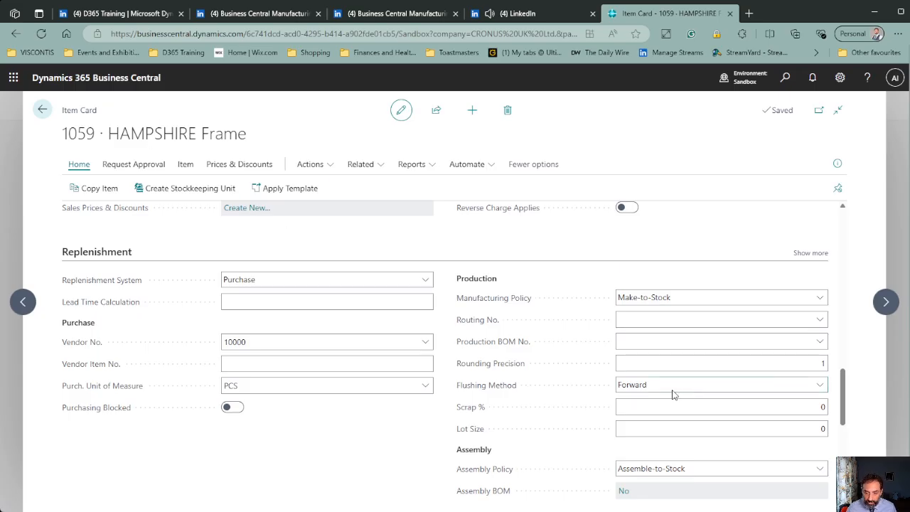
key("Down")
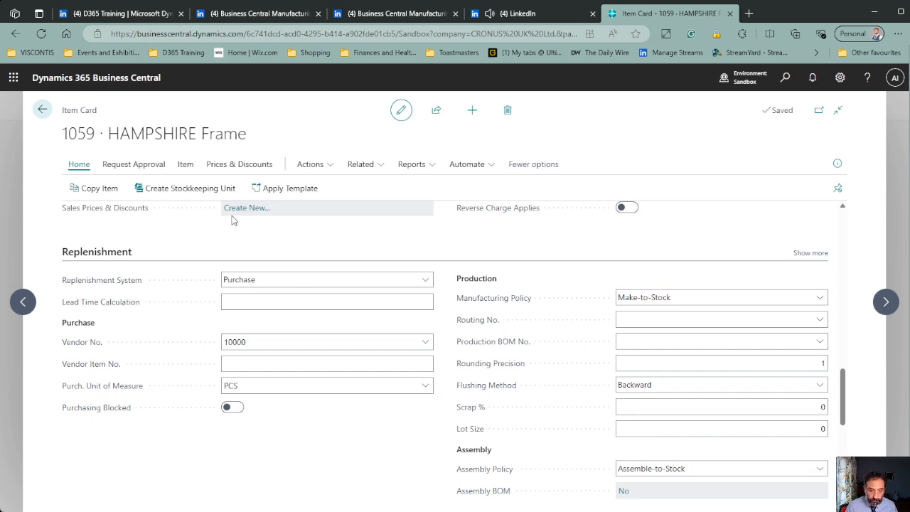
left_click(42, 110)
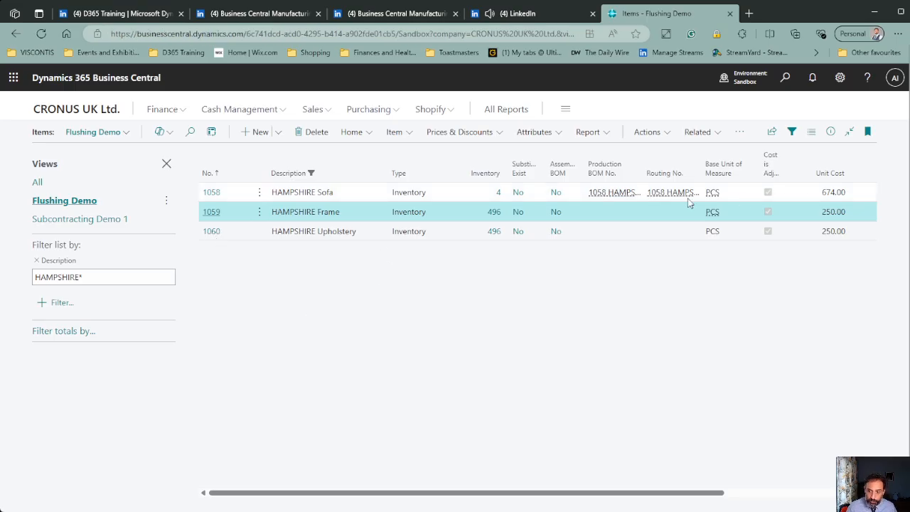
Step: Set the HAMPSHIRE Sofa production BOM to Under Development and clear the routing link code on the HAMPSHIRE Frame line
left_click(617, 193)
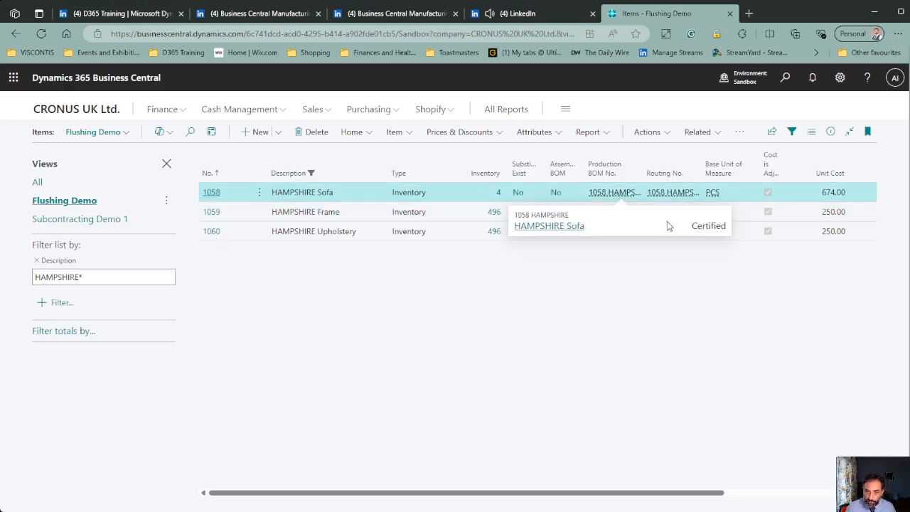
left_click(560, 226)
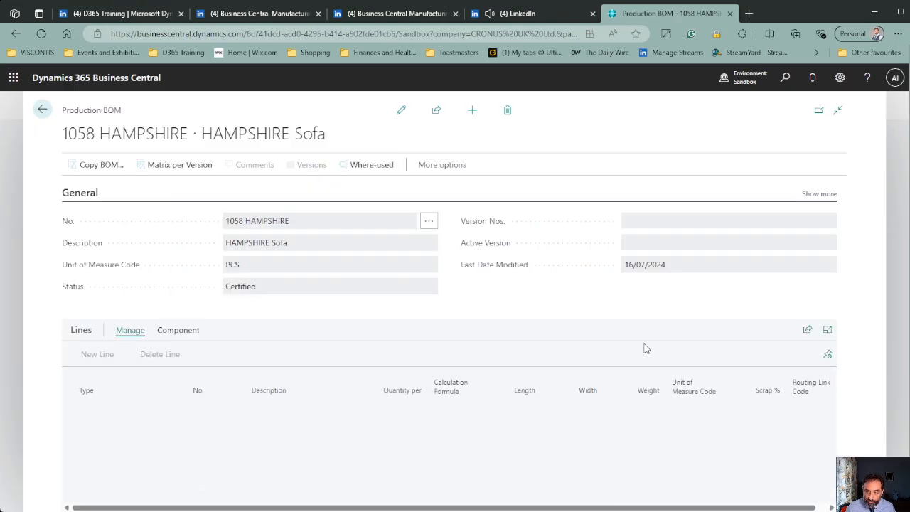
left_click(401, 109)
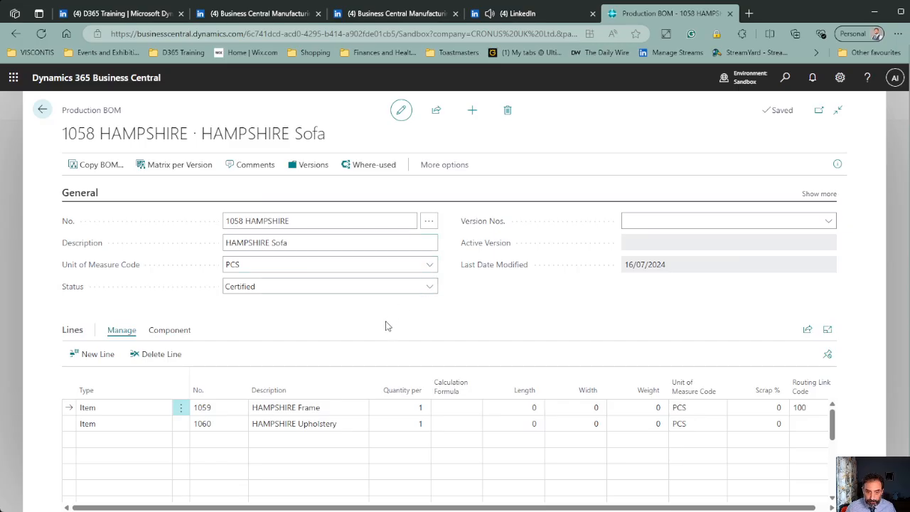
key("Down")
left_click(766, 445)
left_click(798, 407)
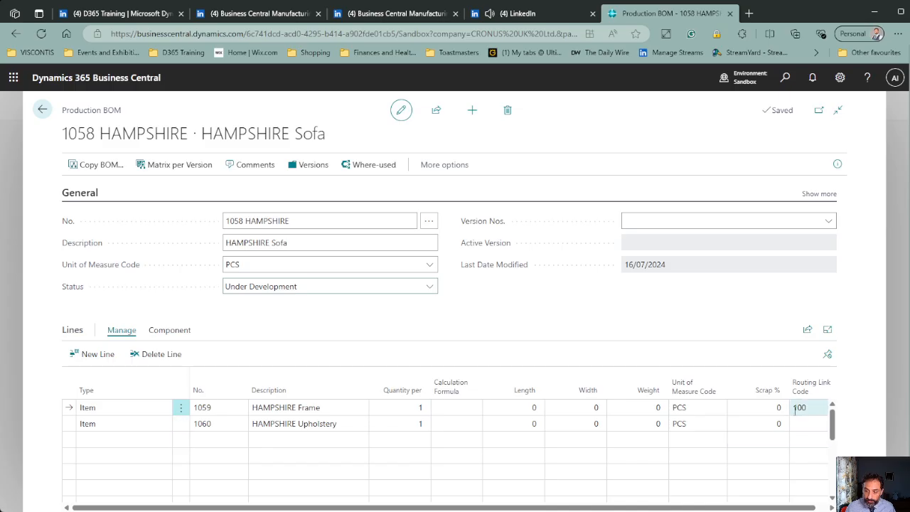
key("Delete")
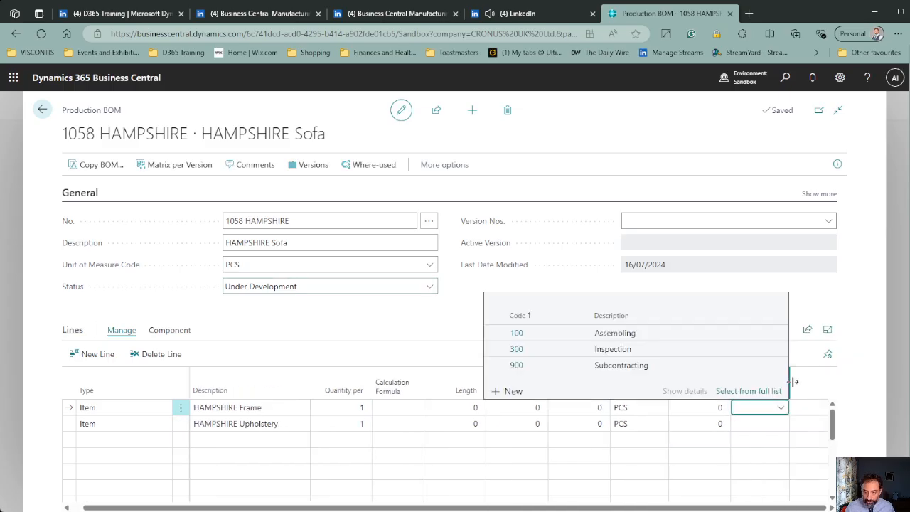
Step: Set the HAMPSHIRE Sofa production BOM's status back to Certified and return to the item list
left_click(348, 289)
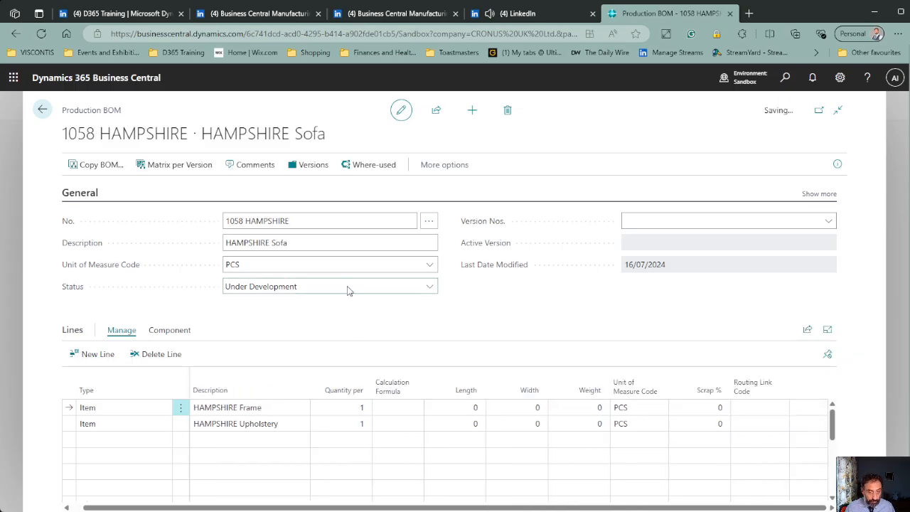
key("Up")
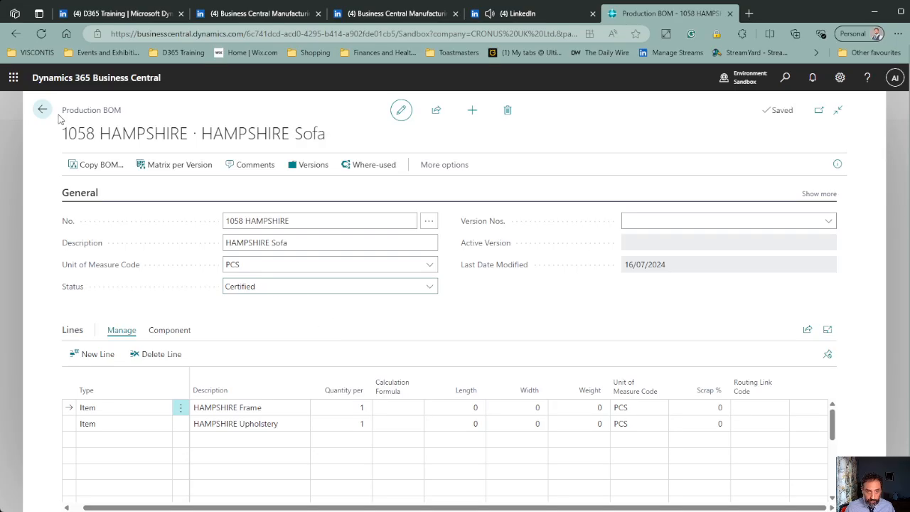
left_click(41, 110)
Step: Open the HAMPSHIRE Sofa's routing for editing and set its status to Under Development
left_click(658, 202)
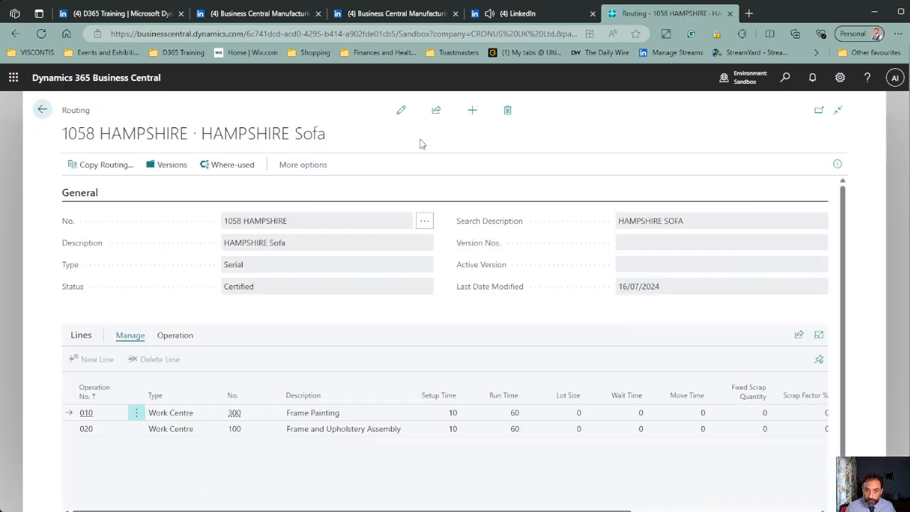
left_click(401, 112)
left_click(419, 291)
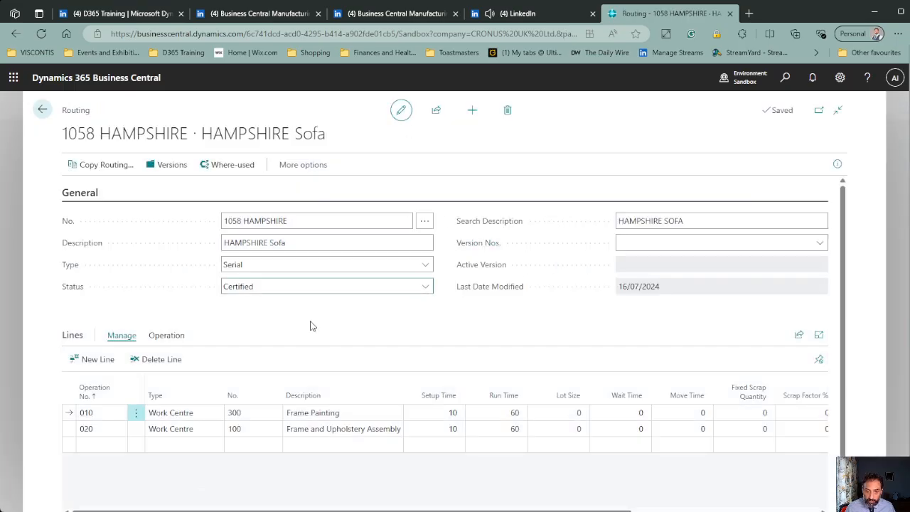
left_click(313, 326)
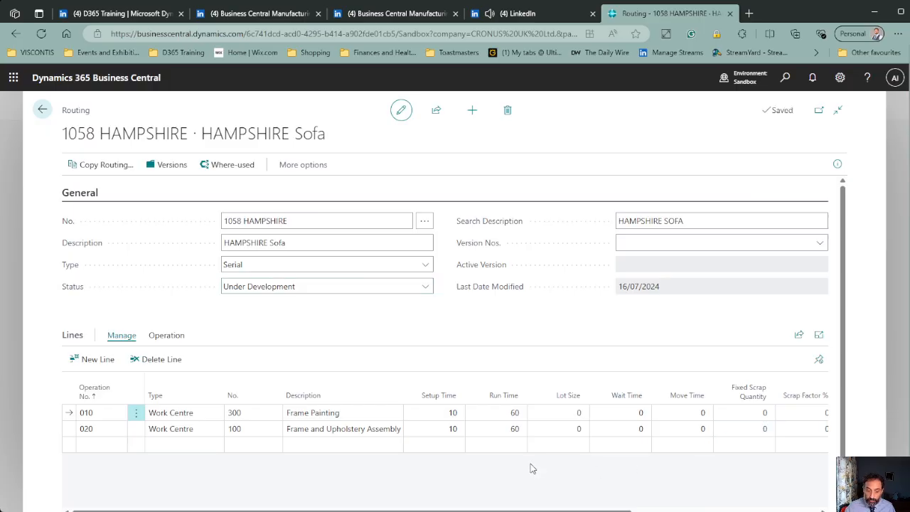
Step: Clear the Routing Link Code on operation 010, Frame Painting, in the HAMPSHIRE Sofa routing
scroll(526, 483, "down", 1)
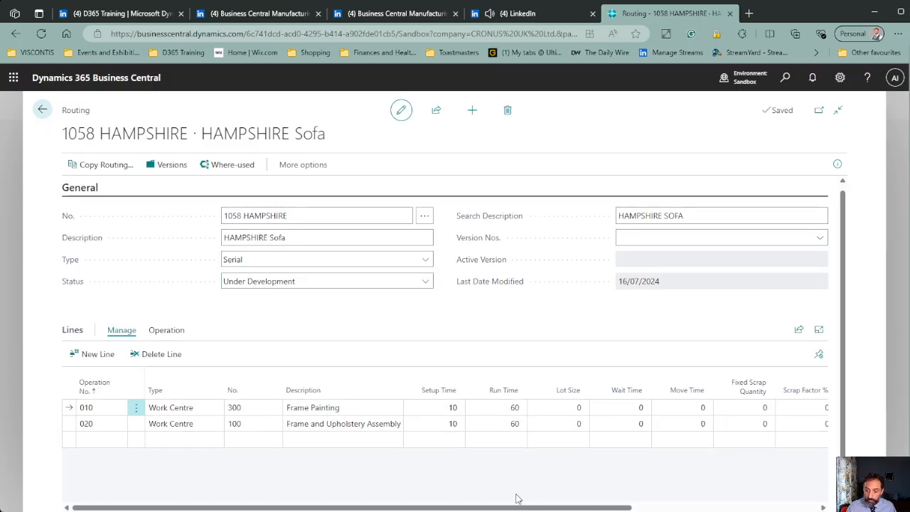
scroll(737, 459, "right", 5)
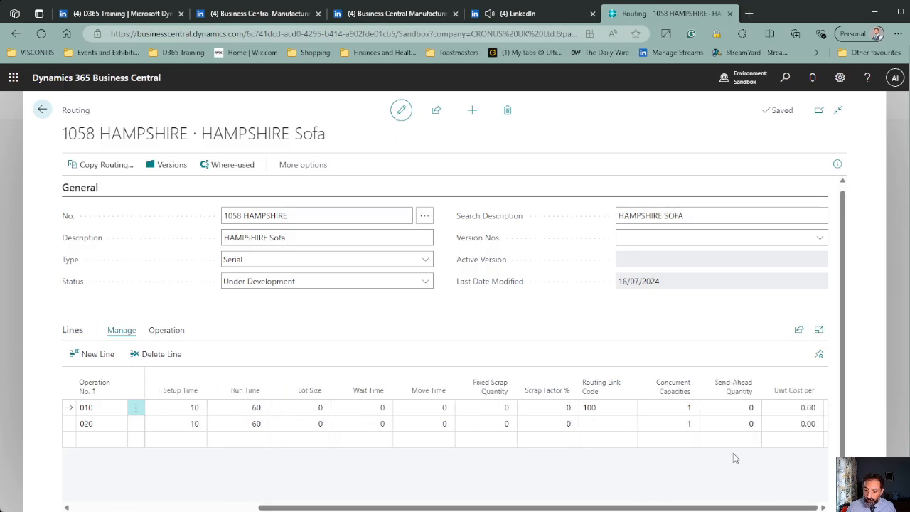
left_click(597, 403)
key("Delete")
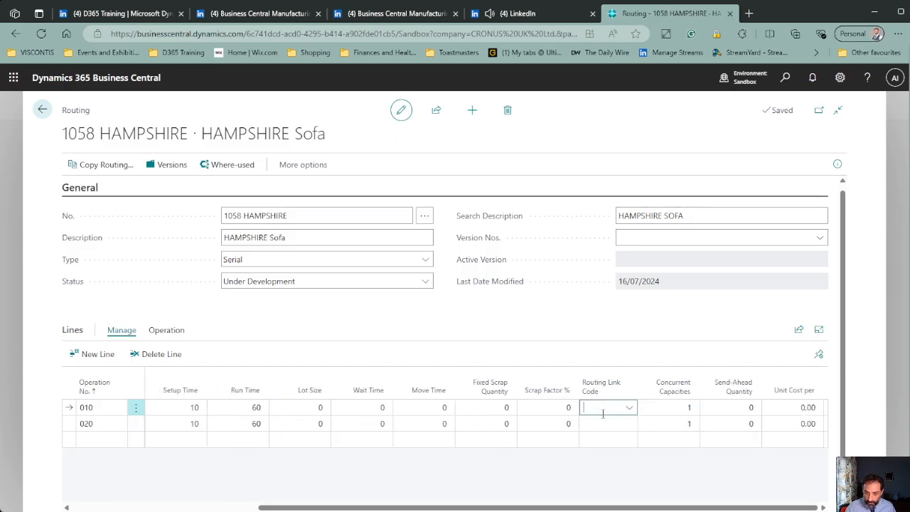
key("Tab")
Step: Set the routing's status to Certified and return to the items list
left_click(395, 288)
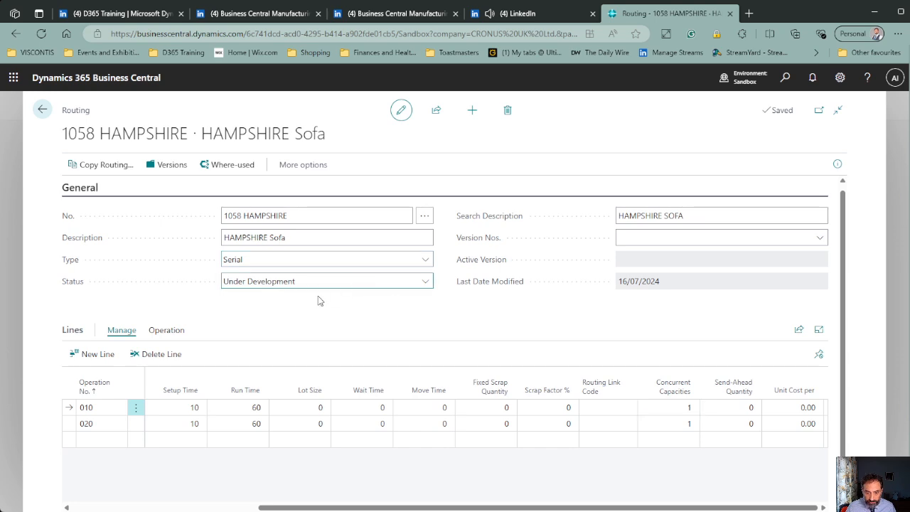
left_click(292, 310)
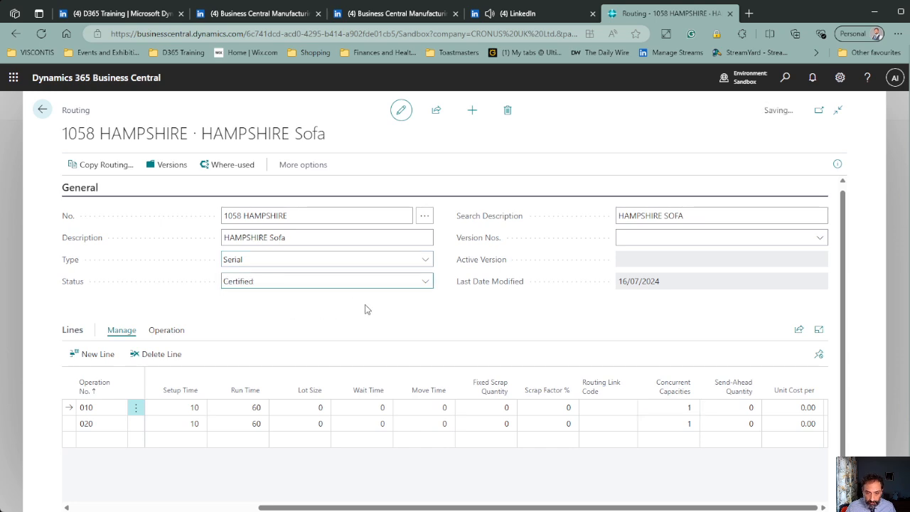
left_click(42, 109)
left_click(356, 222)
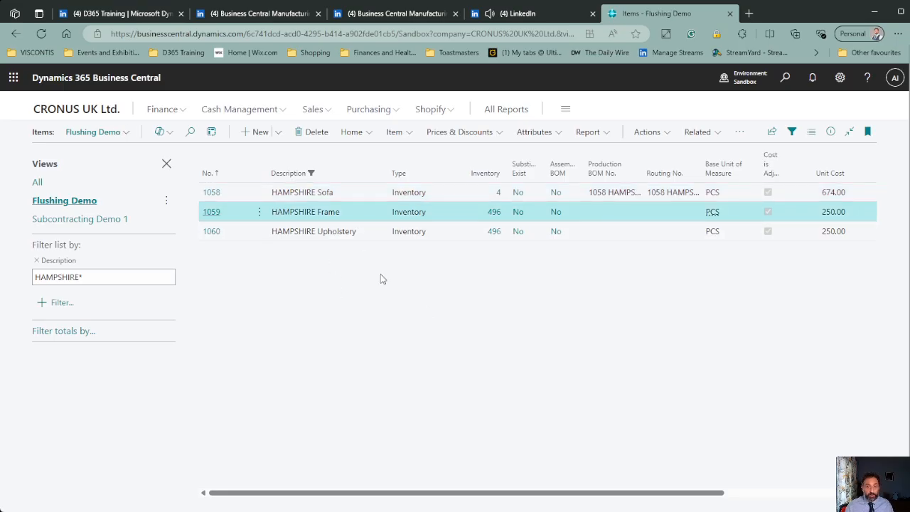
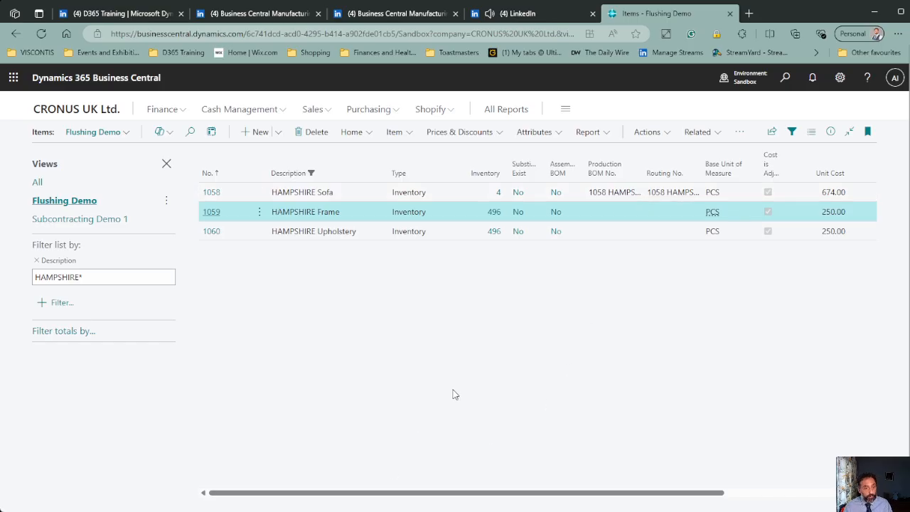
Step: Find the Firm Planned Prod. Orders page and create a new production order
left_click(784, 78)
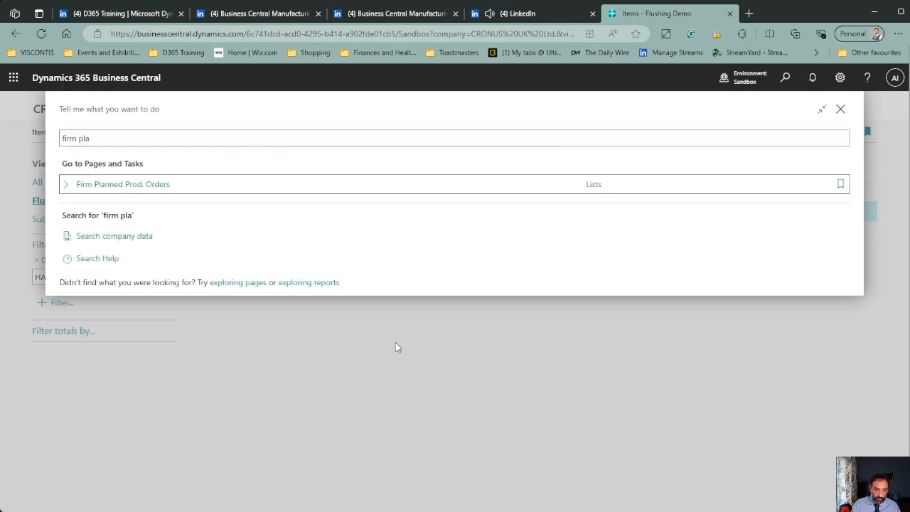
key("Return")
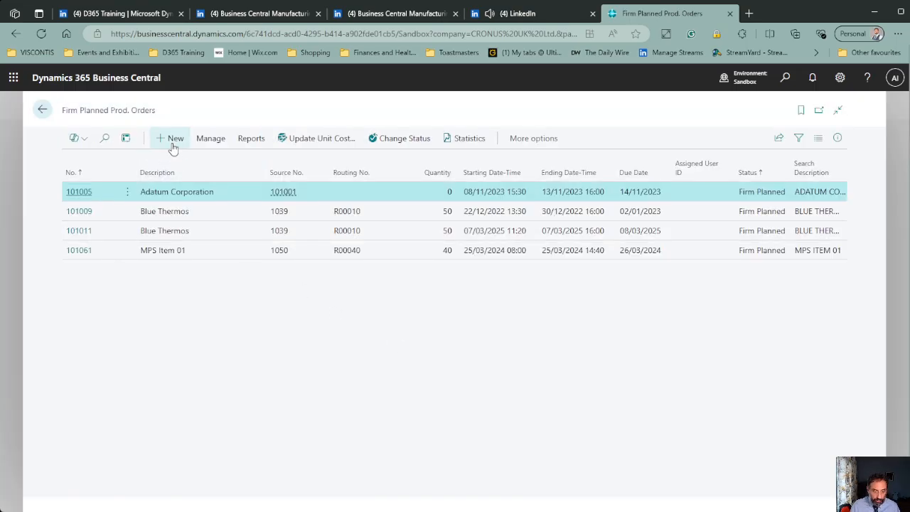
left_click(173, 143)
Step: Set item 1058 HAMPSHIRE Sofa as the order's source and enter a quantity of 2
left_click(298, 330)
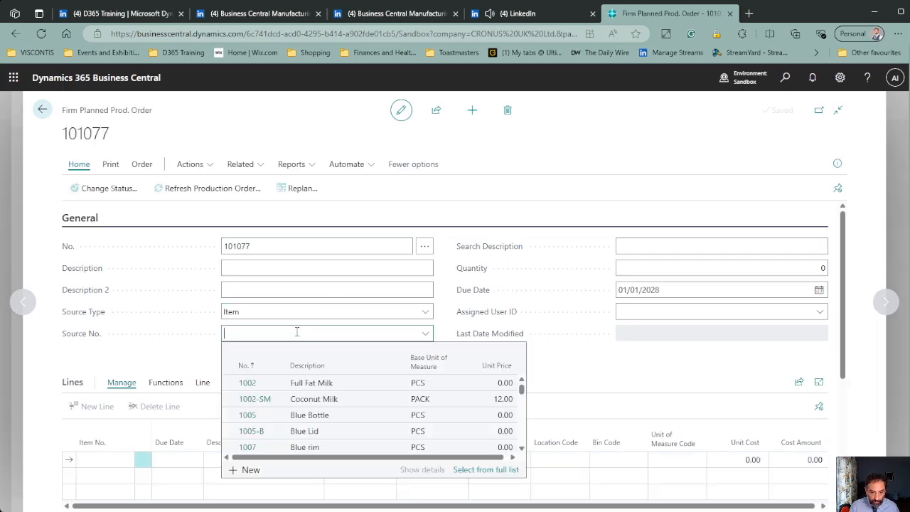
type("hamp")
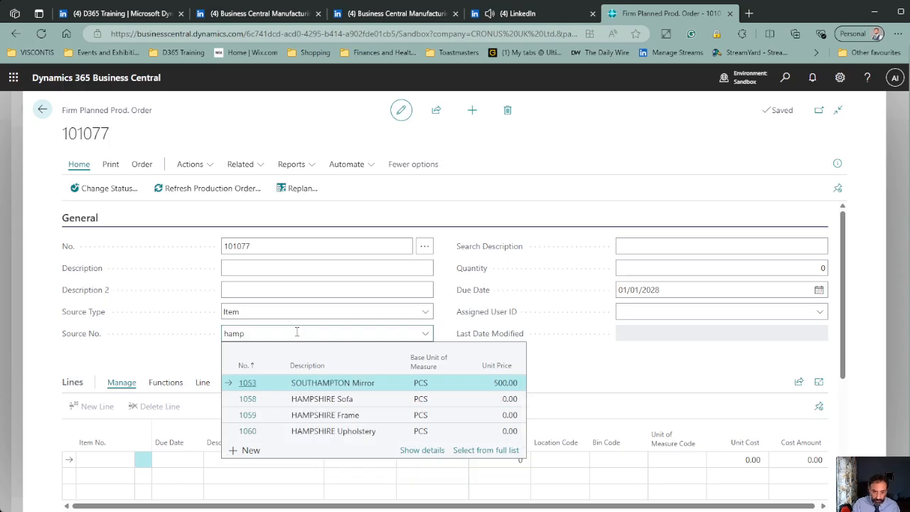
key("Down")
key("Tab")
key("Tab")
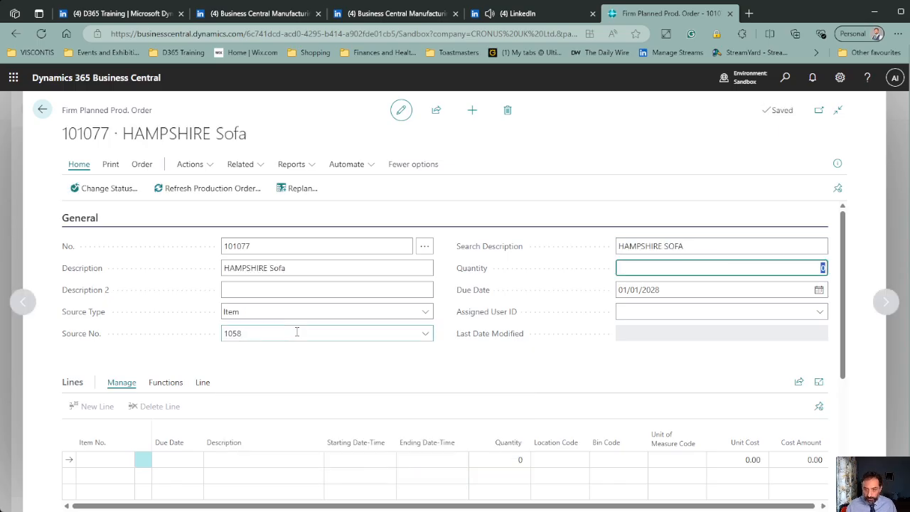
type("2")
key("Tab")
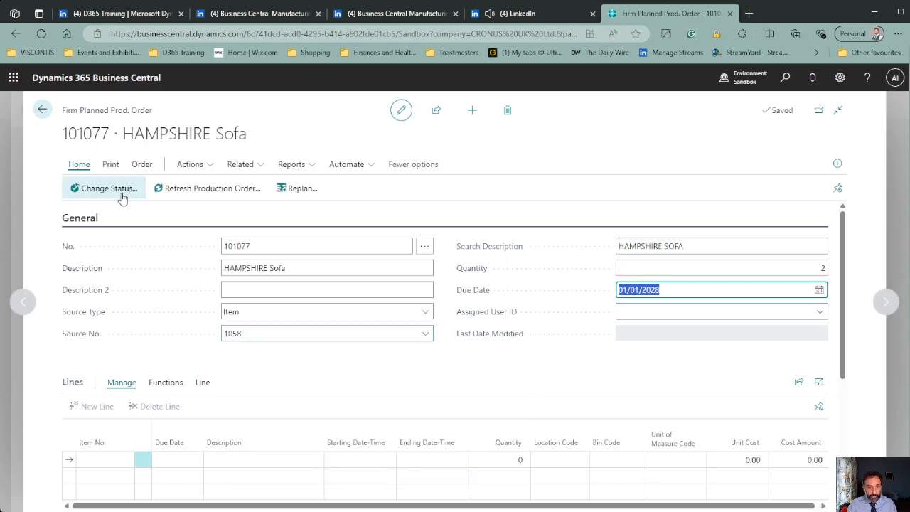
Step: Change the firm planned order's status to Released and return to the items list
left_click(117, 191)
left_click(509, 376)
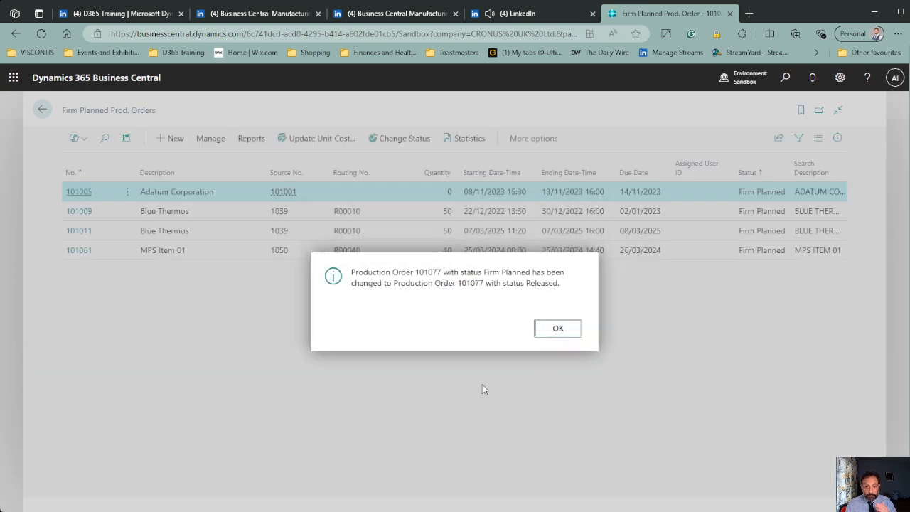
left_click(556, 329)
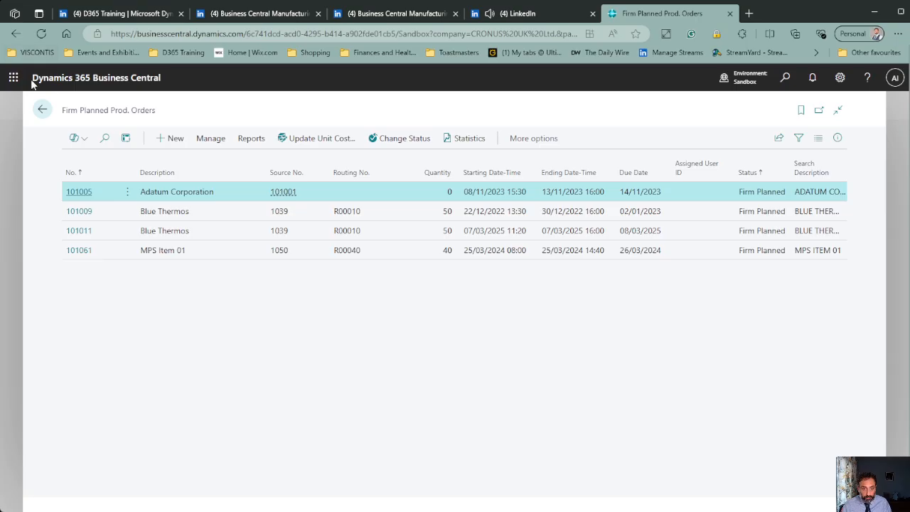
left_click(42, 109)
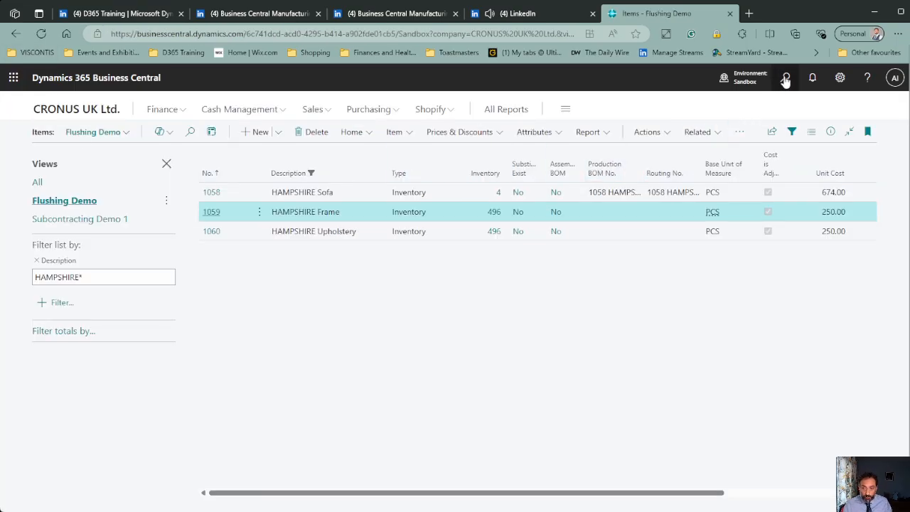
Step: View the newly released HAMPSHIRE Sofa order in Released Production Orders, and return to the items list
left_click(785, 79)
type("rel")
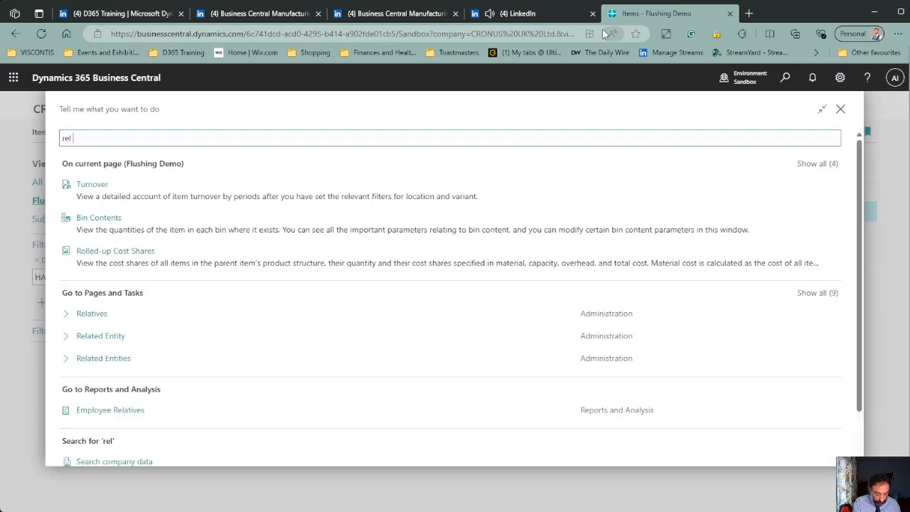
type(" pro")
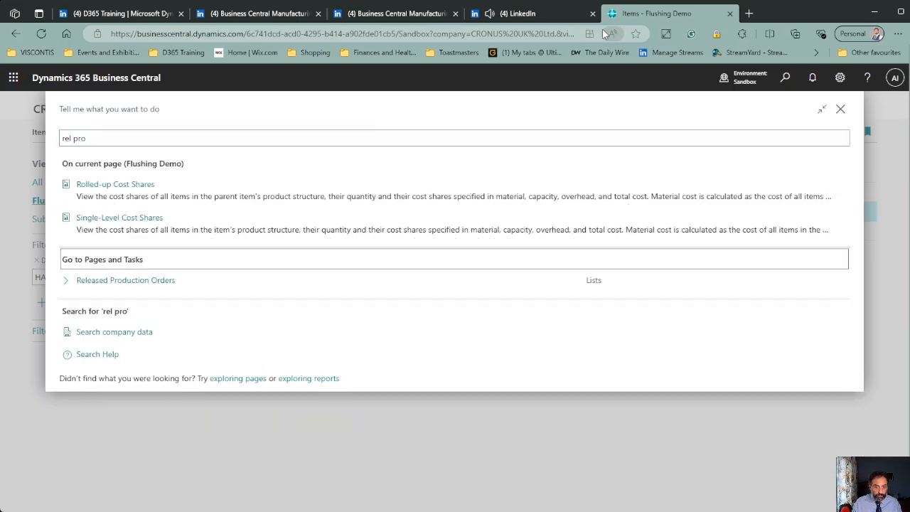
key("Return")
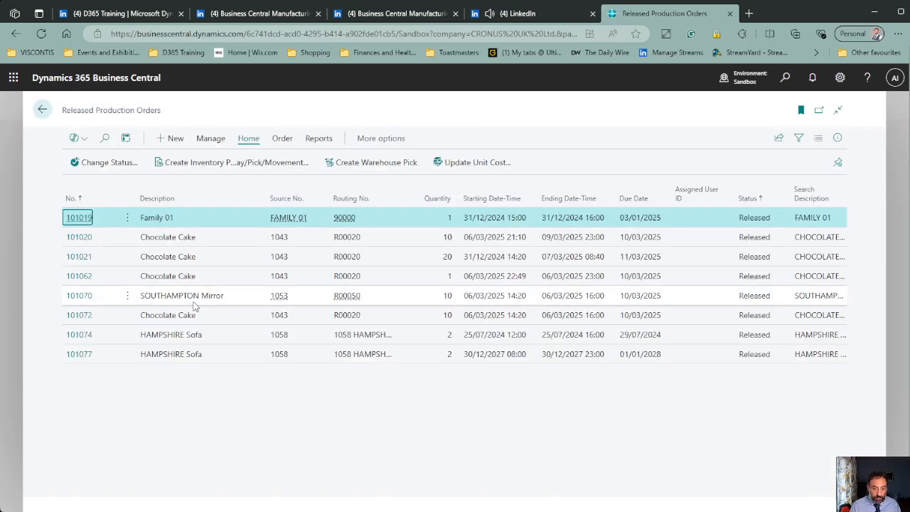
left_click(86, 357)
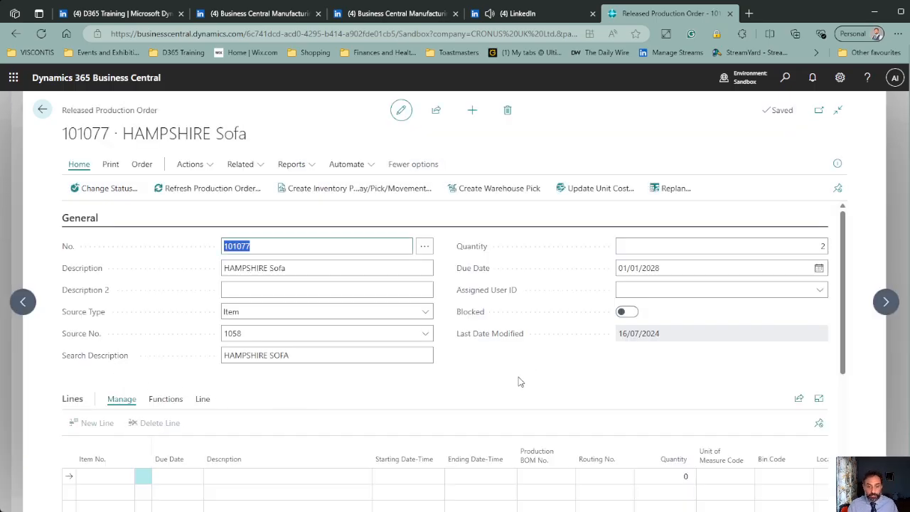
left_click(42, 109)
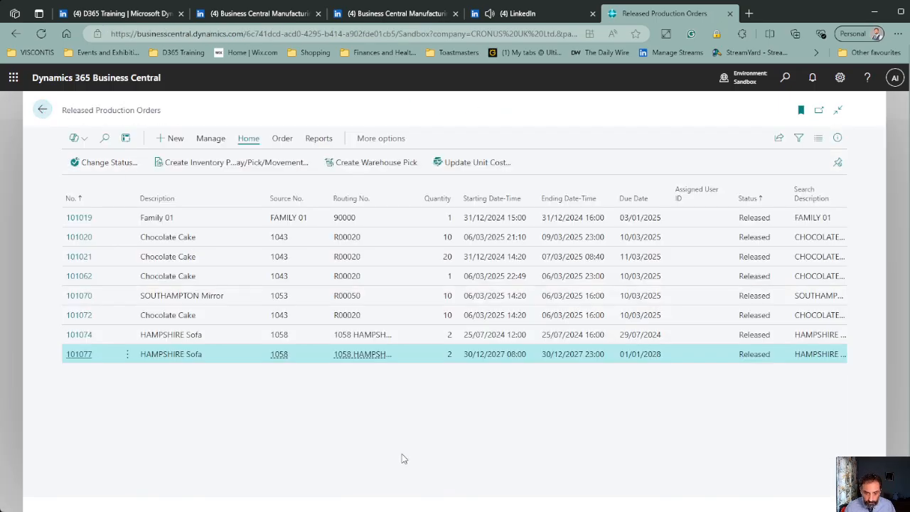
left_click(42, 112)
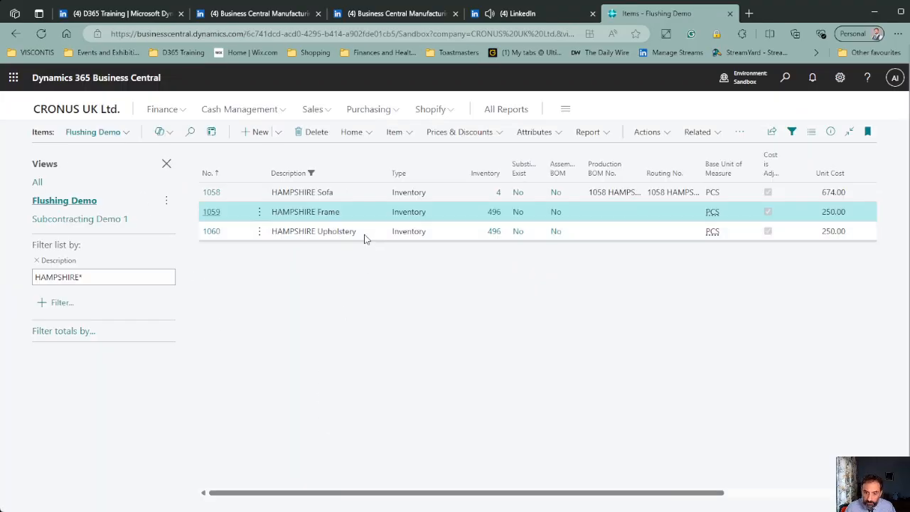
Step: Open the HAMPSHIRE Sofa order due 01/01/2028 from the Released Production Orders list
left_click(785, 78)
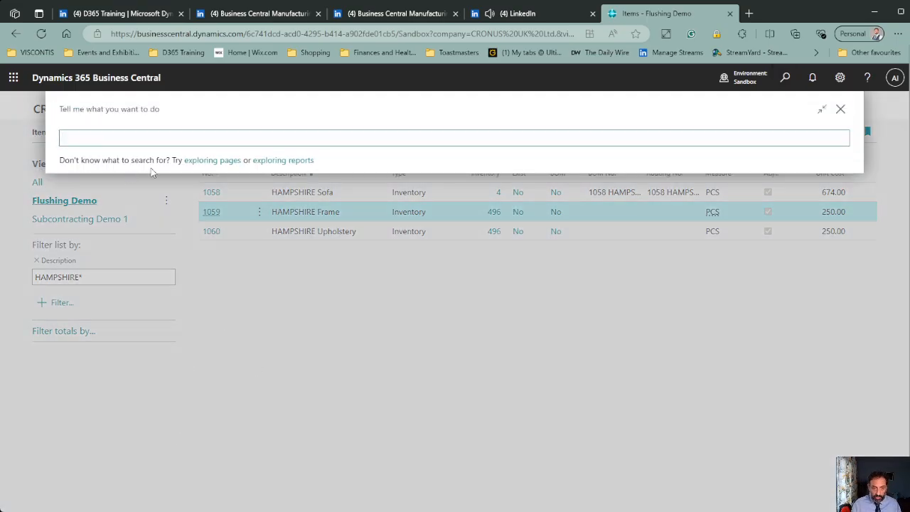
left_click(840, 109)
key("alt+q")
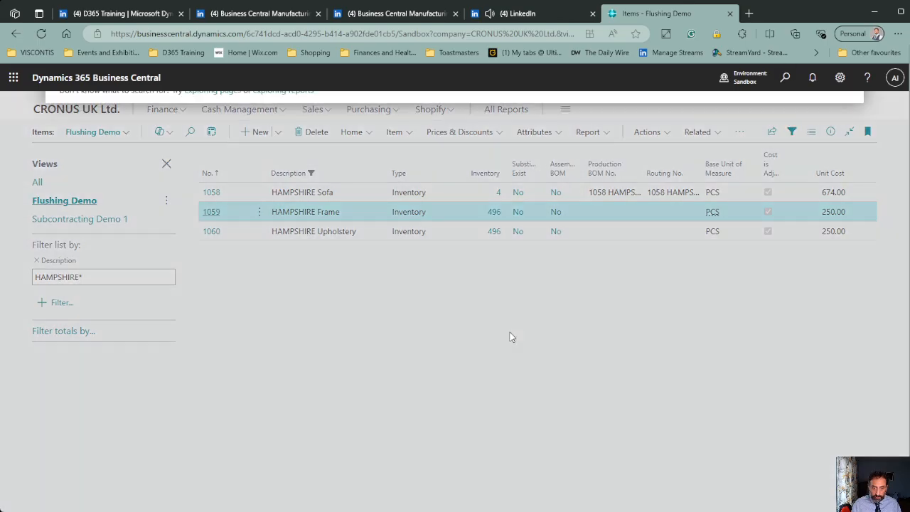
type("rel p")
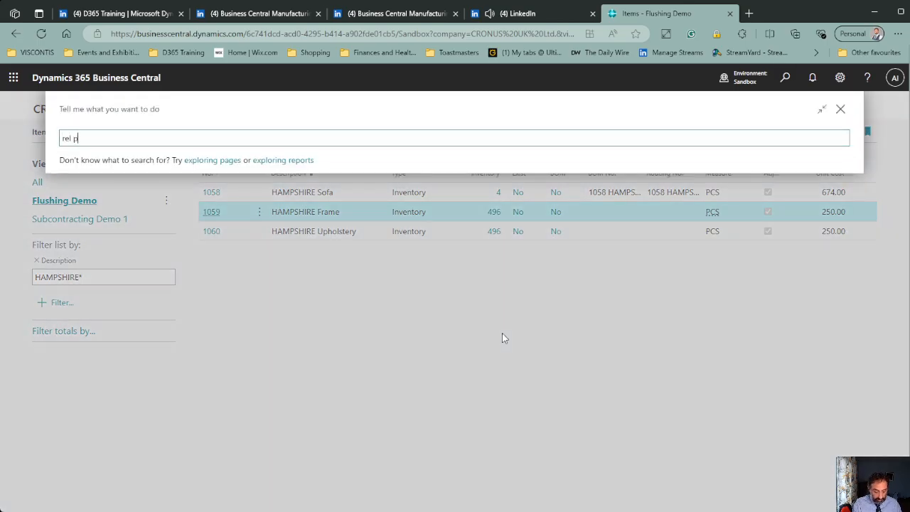
type("ro")
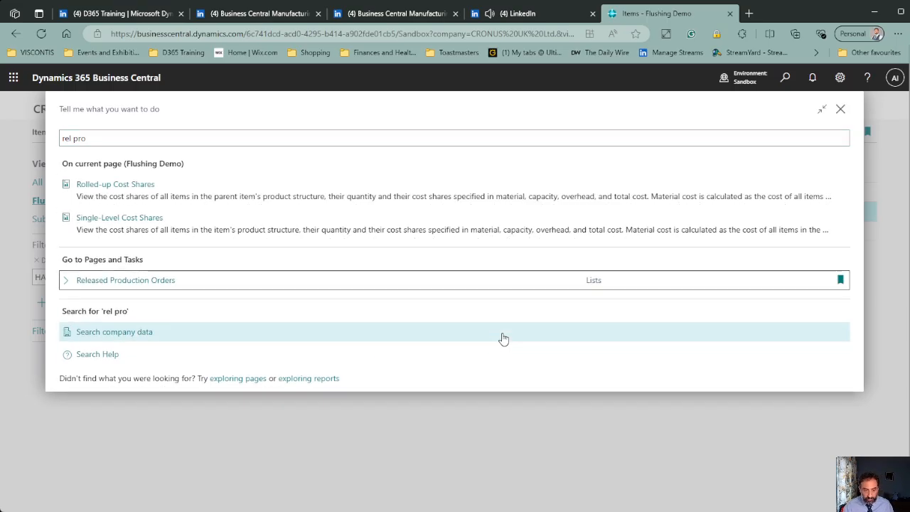
key("Return")
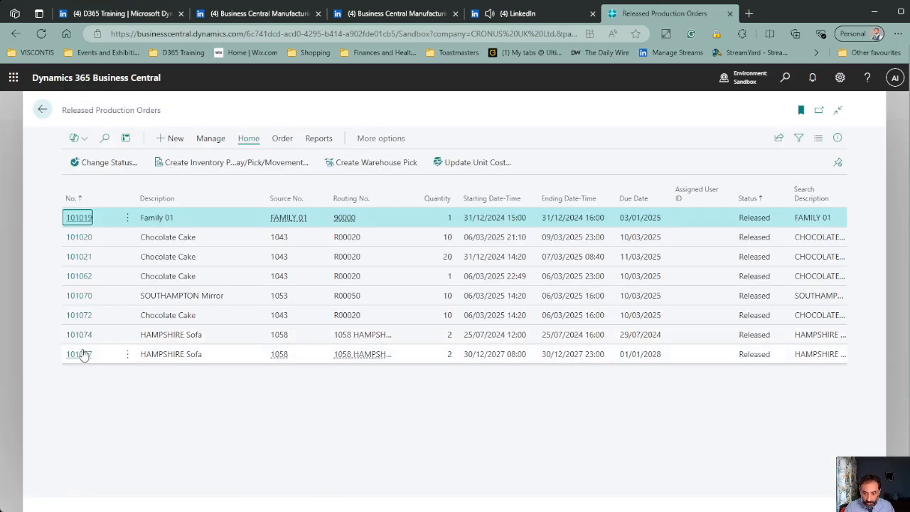
left_click(80, 354)
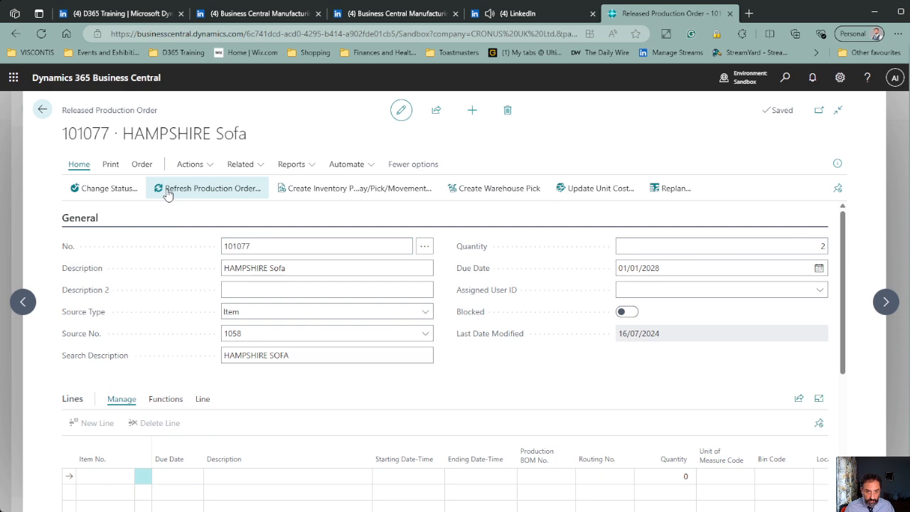
Step: Refresh the released production order and open the production journal for its HAMPSHIRE Sofa line
left_click(167, 189)
left_click(535, 466)
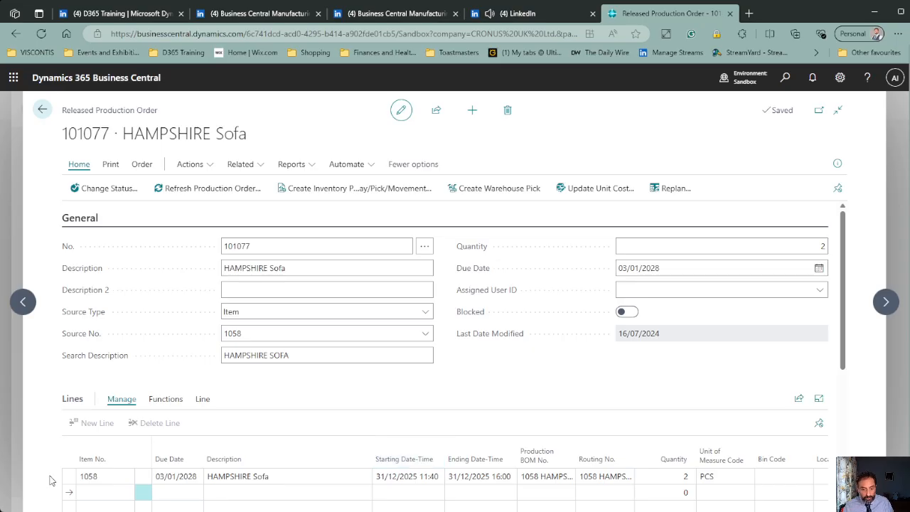
left_click(203, 399)
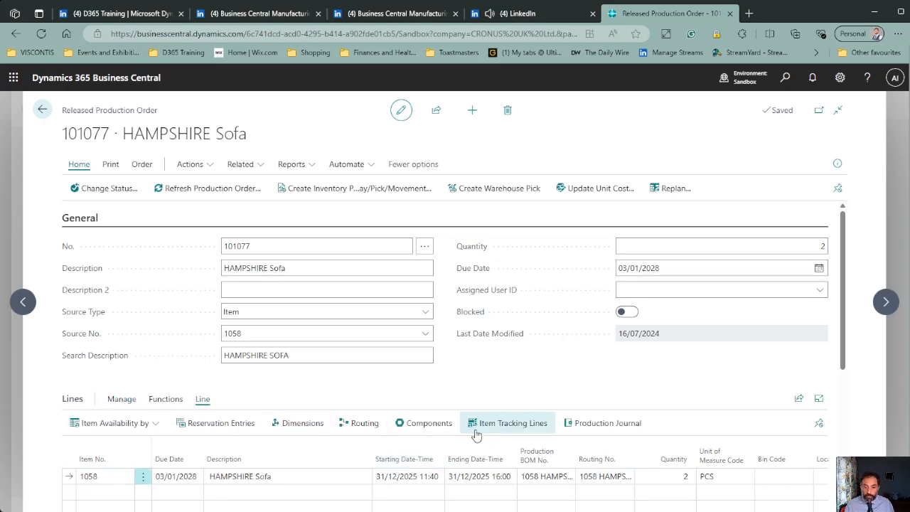
left_click(592, 425)
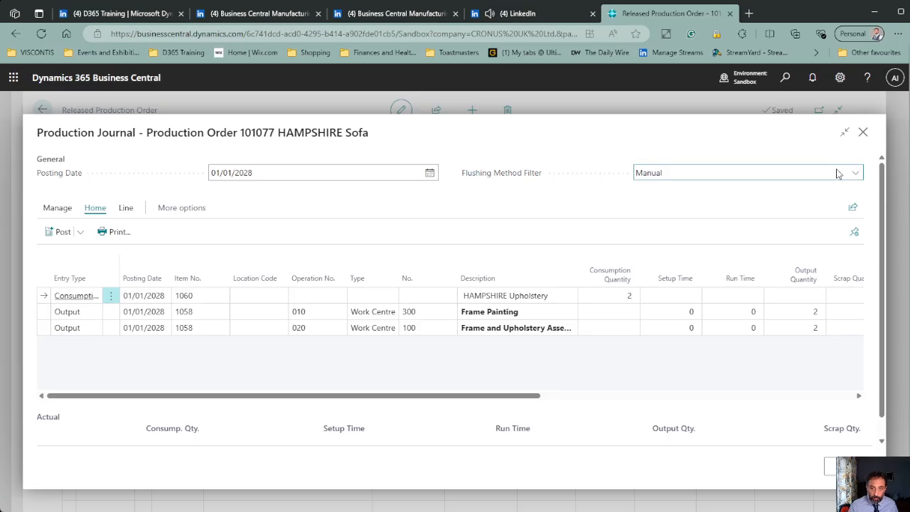
Step: Examine the journal lines under the Backward flushing method filter, and set the filter back to Manual
left_click(696, 214)
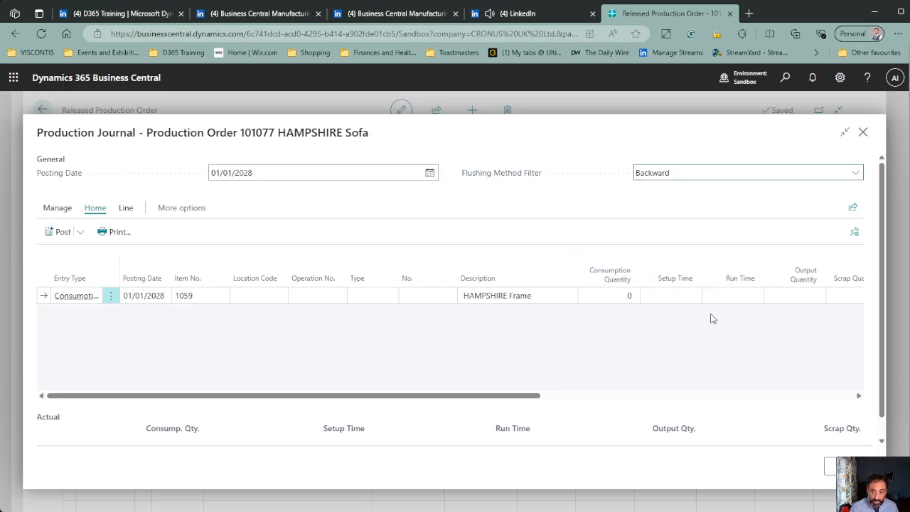
left_click(619, 298)
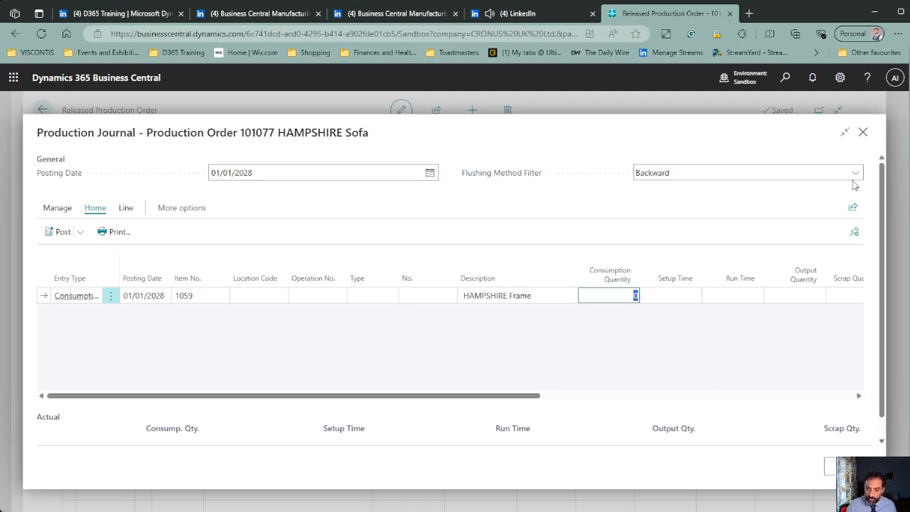
type("2")
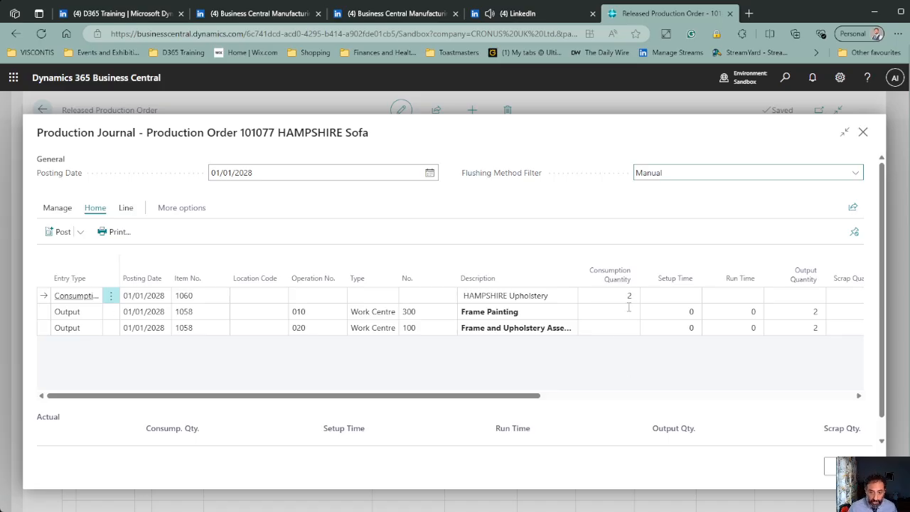
Step: Enter setup time 10 and run time 120 on both output lines, Frame Painting and Frame and Upholstery Assembly
left_click(688, 313)
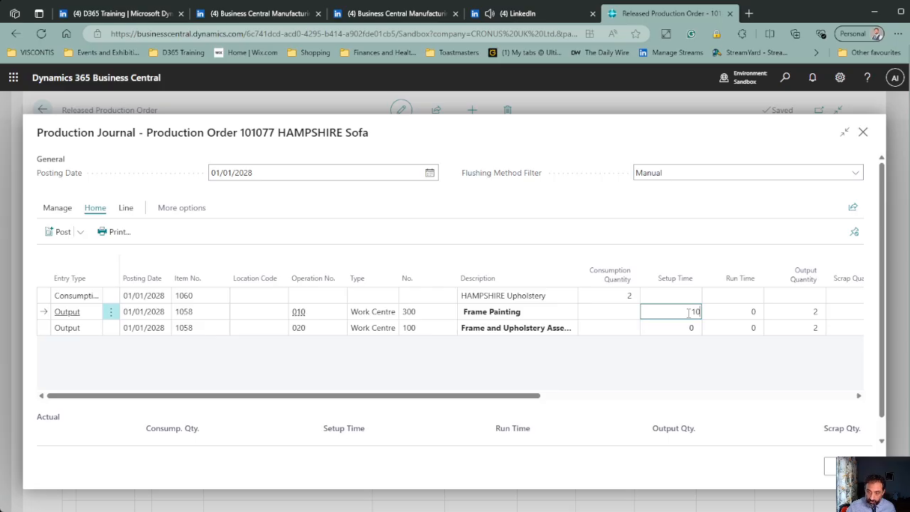
key("Tab")
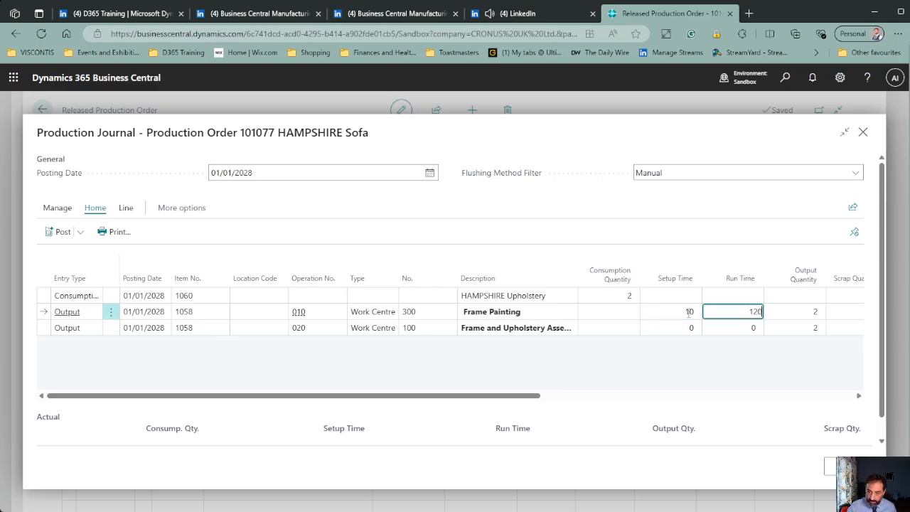
key("Down")
left_click(688, 313)
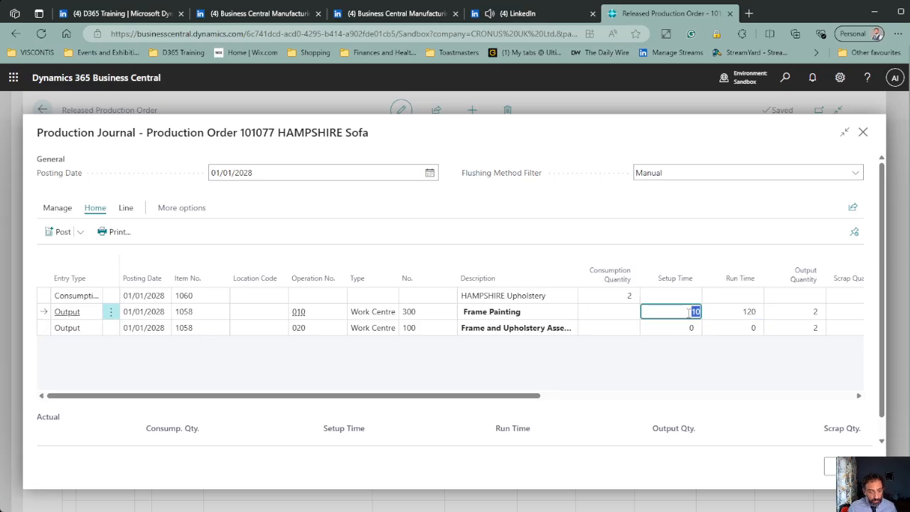
key("Tab")
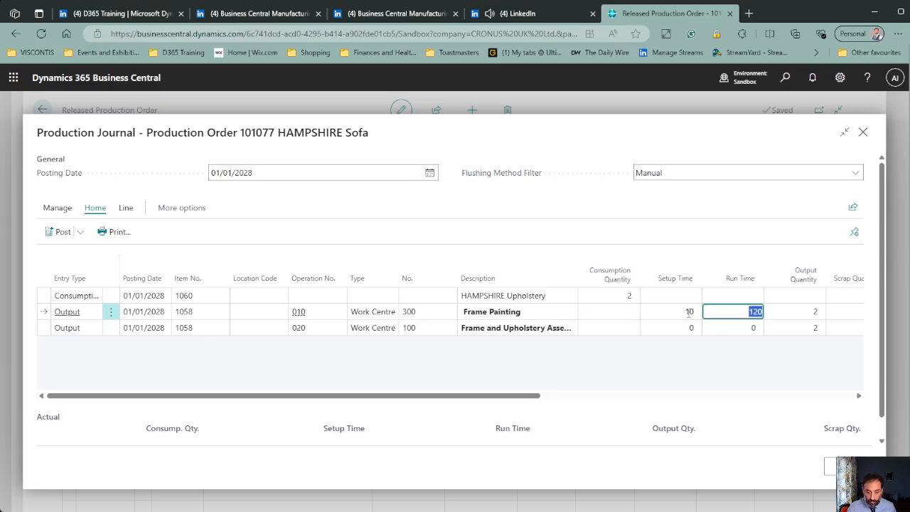
key("Down")
key("shift+Tab")
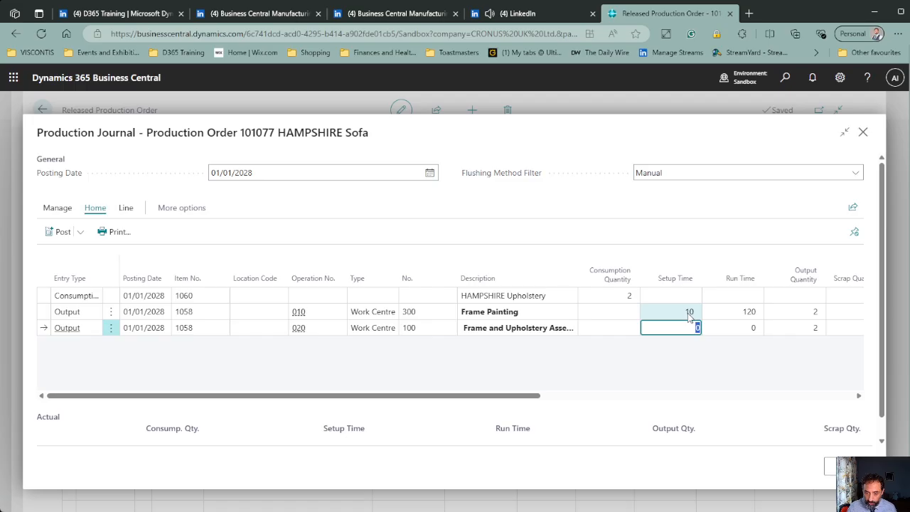
key("Tab")
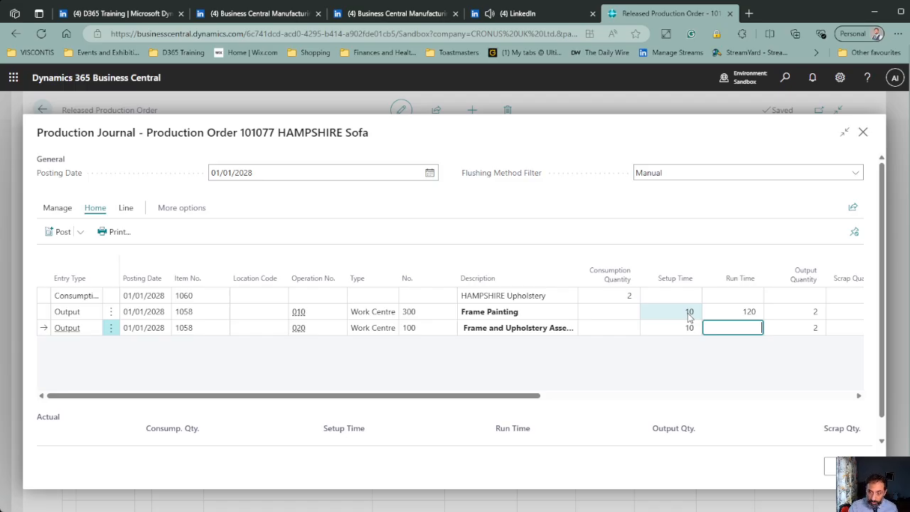
key("Tab")
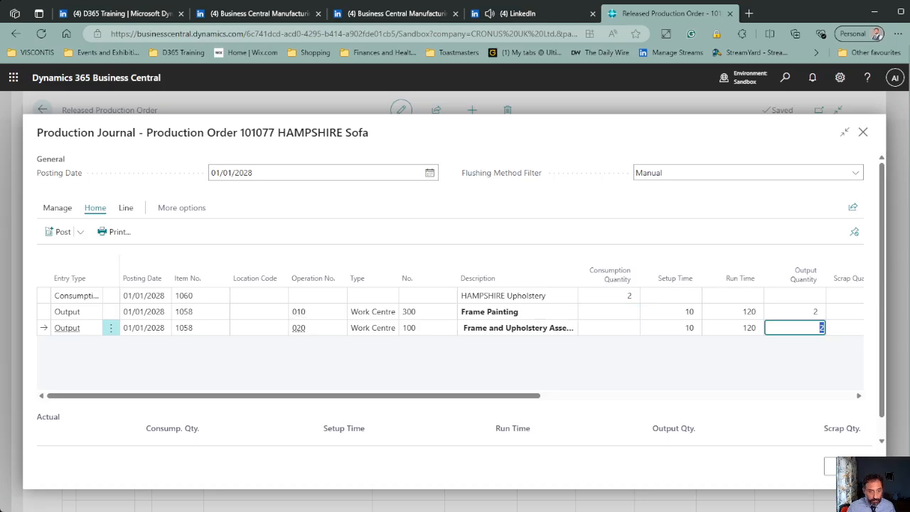
Step: Post the production journal lines for the HAMPSHIRE Sofa and close the journal
left_click(79, 233)
left_click(77, 253)
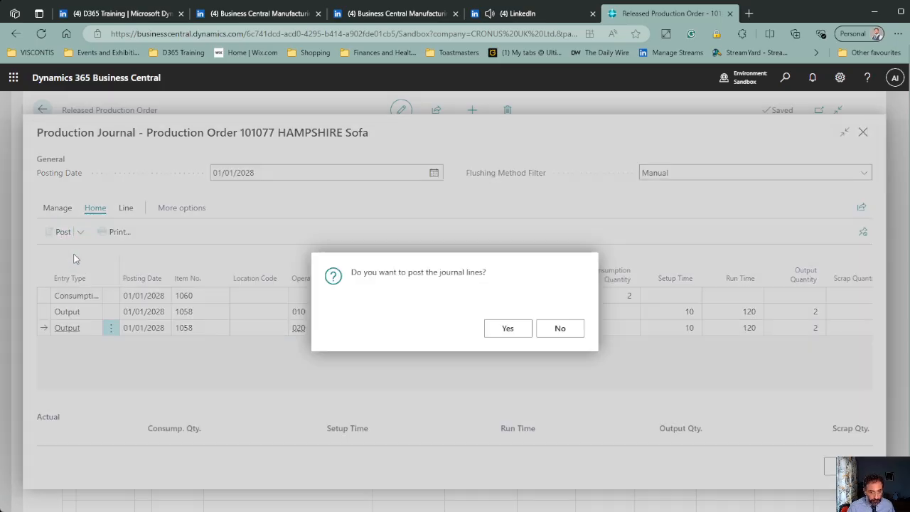
left_click(509, 329)
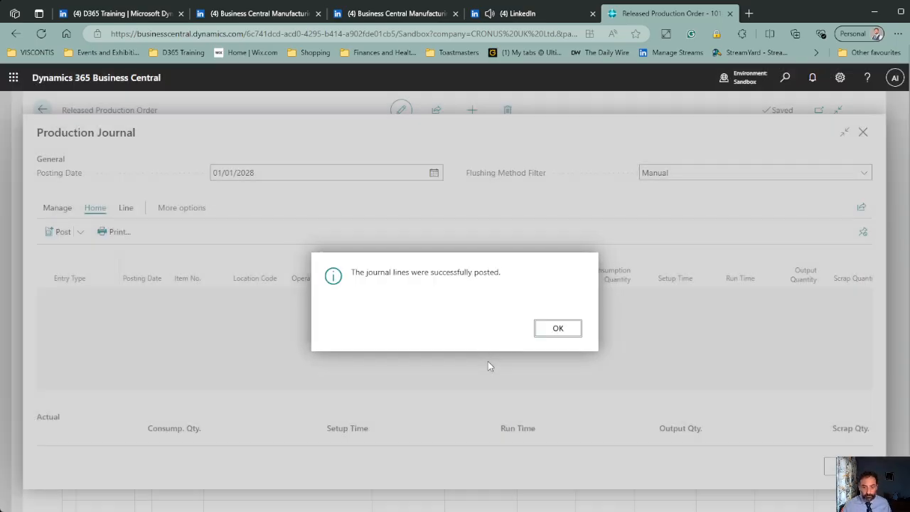
left_click(554, 331)
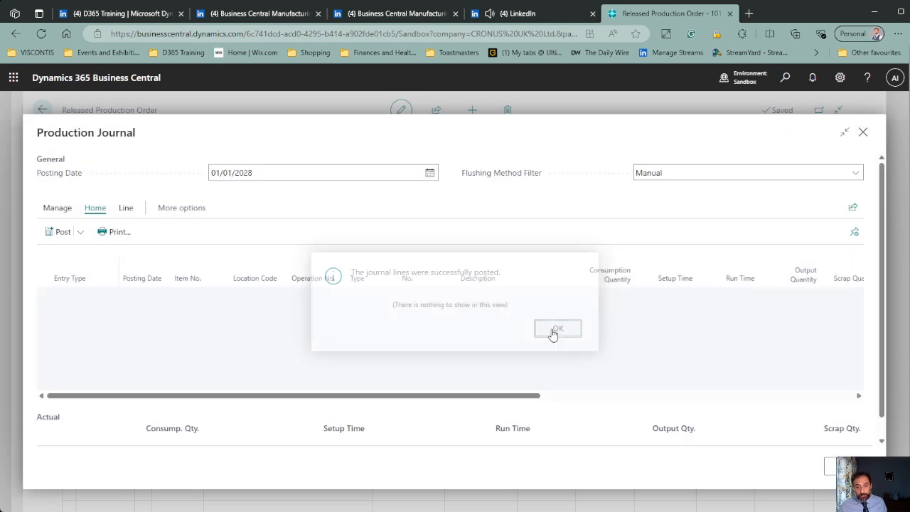
left_click(831, 468)
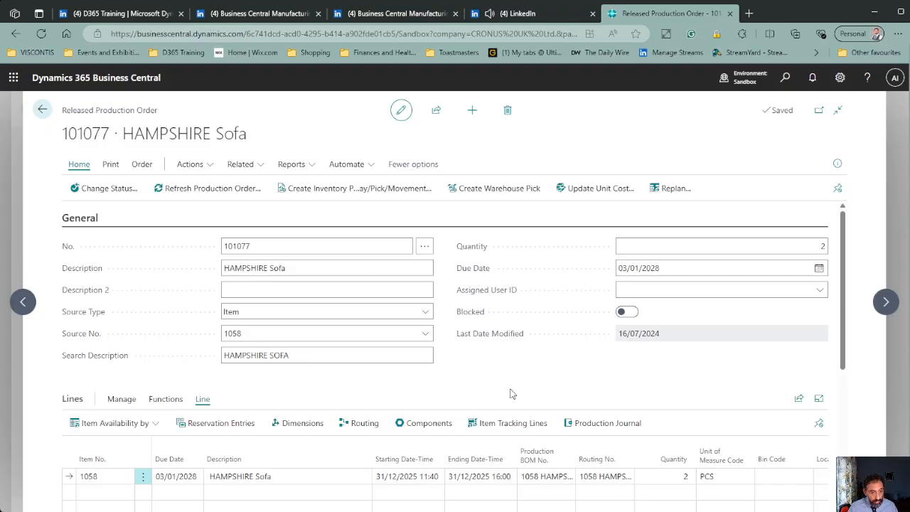
Step: Examine the item ledger entries of the released HAMPSHIRE Sofa order, and return to the order
left_click(256, 169)
mouse_move(276, 189)
mouse_move(432, 199)
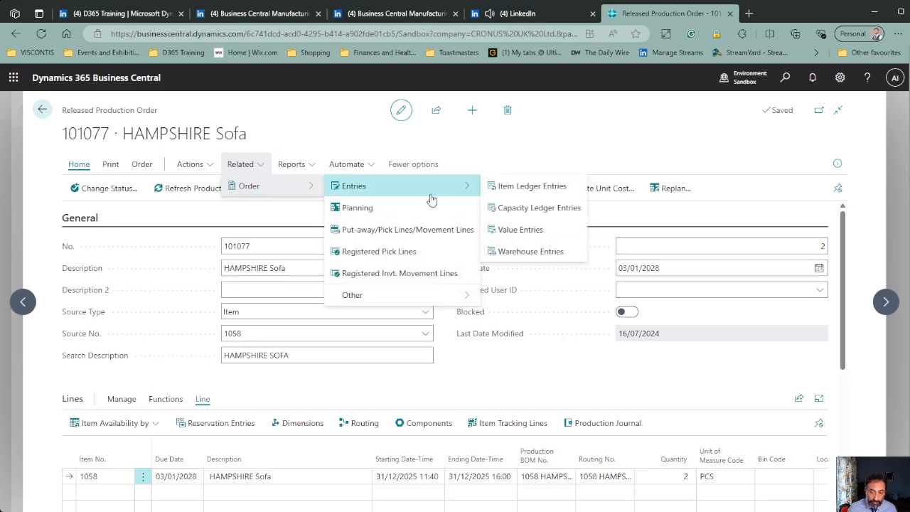
left_click(530, 185)
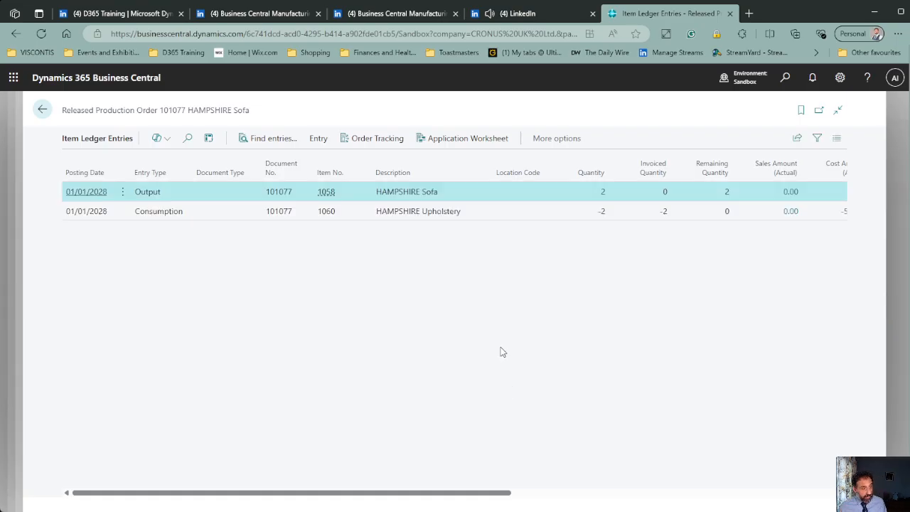
left_click(518, 213)
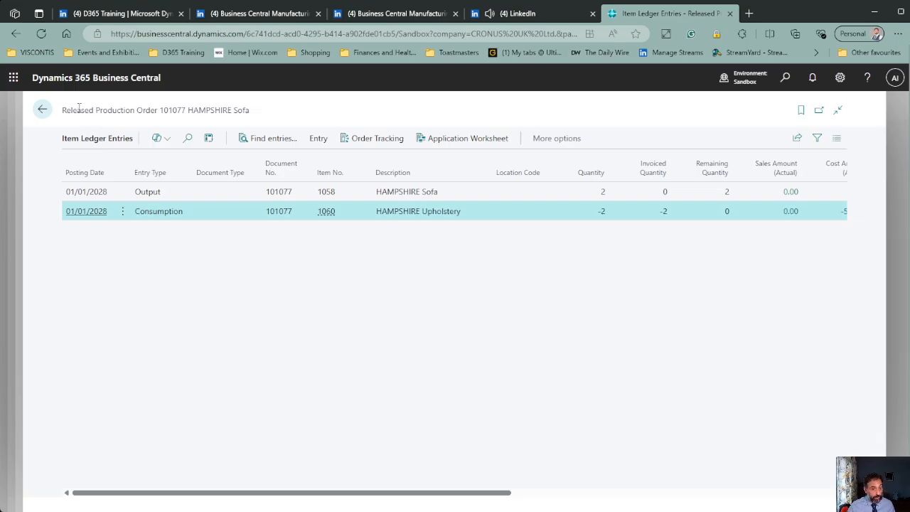
left_click(43, 109)
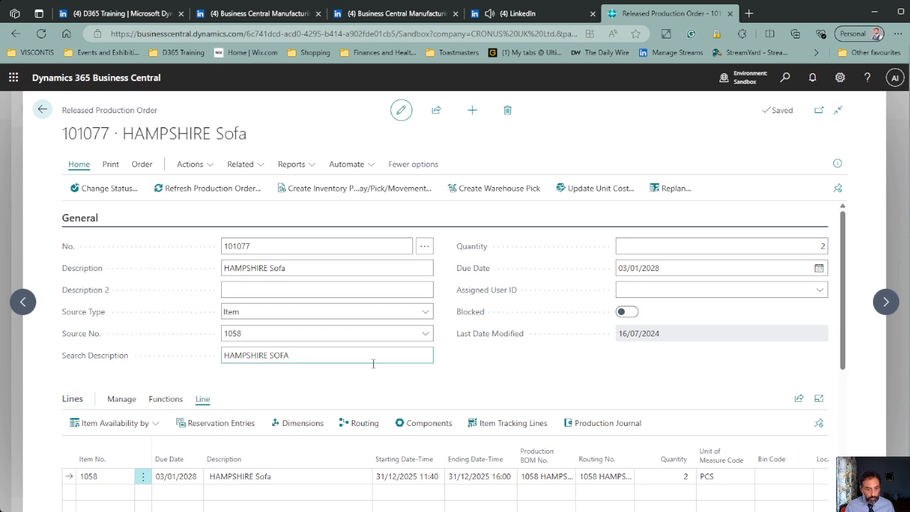
Step: Change the HAMPSHIRE Sofa production order's status to Finished with posting date 01/01/2028
left_click(107, 188)
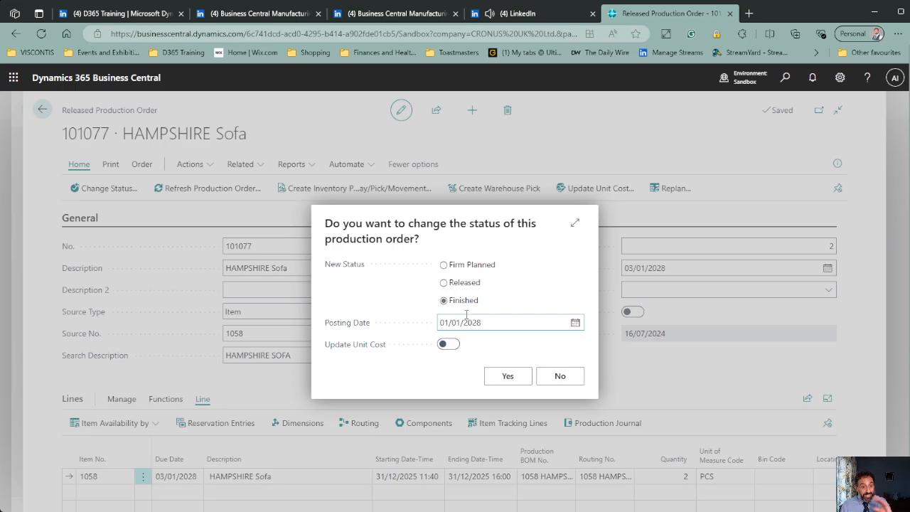
left_click(523, 377)
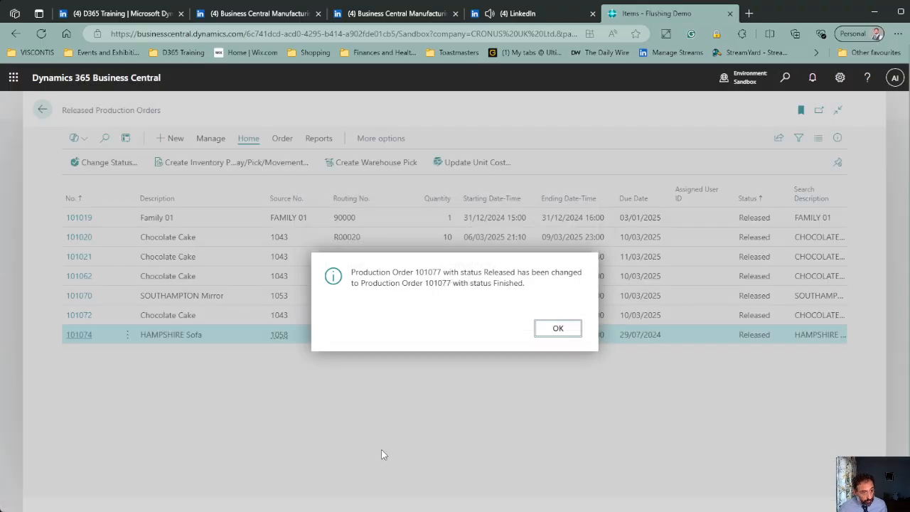
left_click(558, 327)
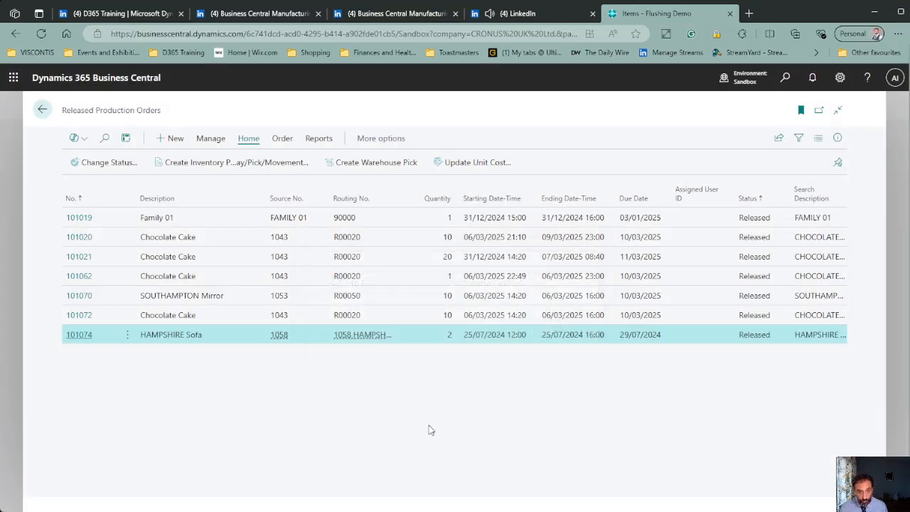
Step: Find the just-finished HAMPSHIRE Sofa order in Finished Production Orders and open its item ledger entries
left_click(785, 78)
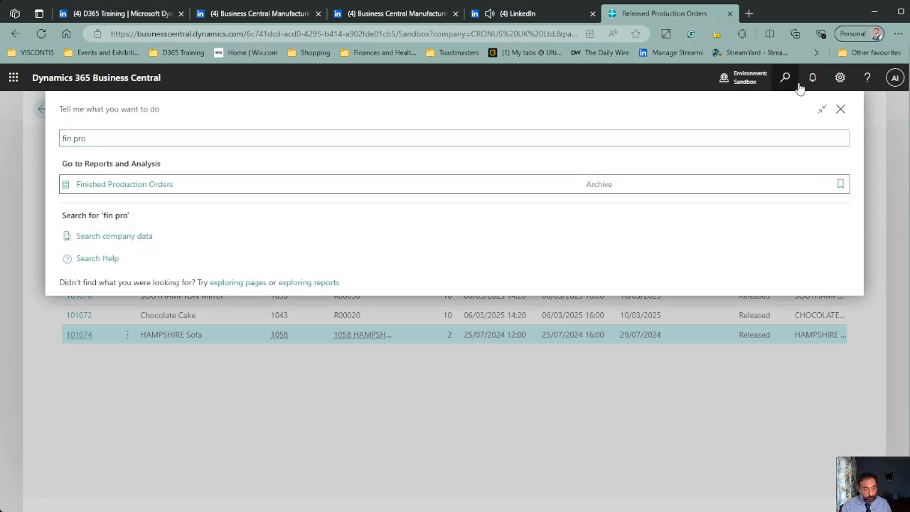
key("Return")
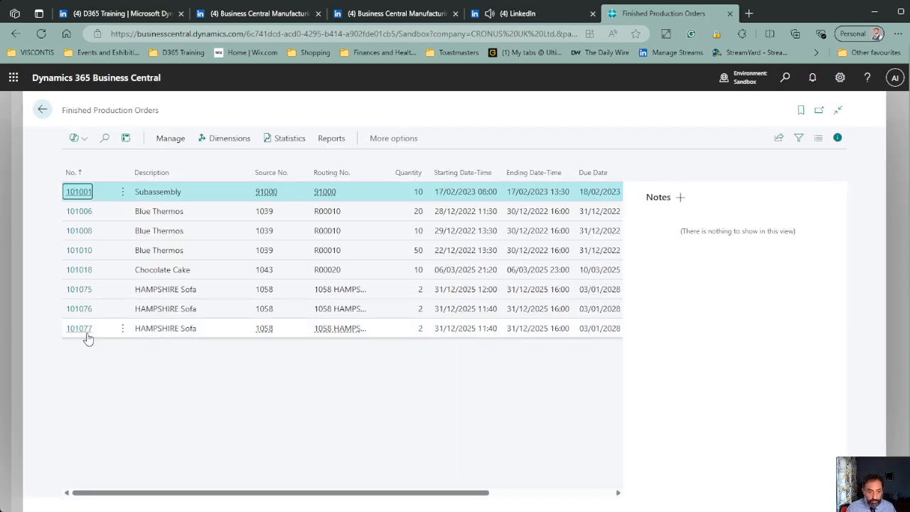
left_click(80, 330)
left_click(116, 169)
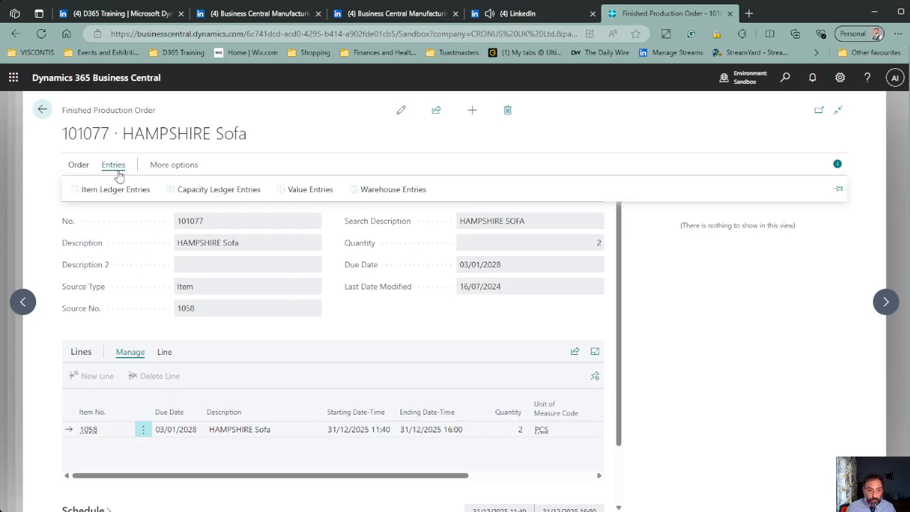
left_click(116, 189)
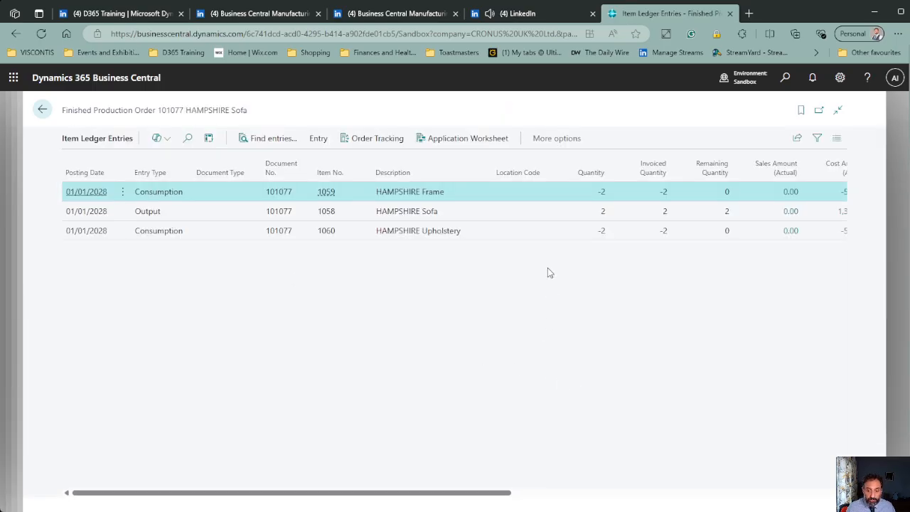
Step: Examine the entry numbers of the order's consumption and output entries to compare their posting sequence, and return to the items list
left_click(556, 238)
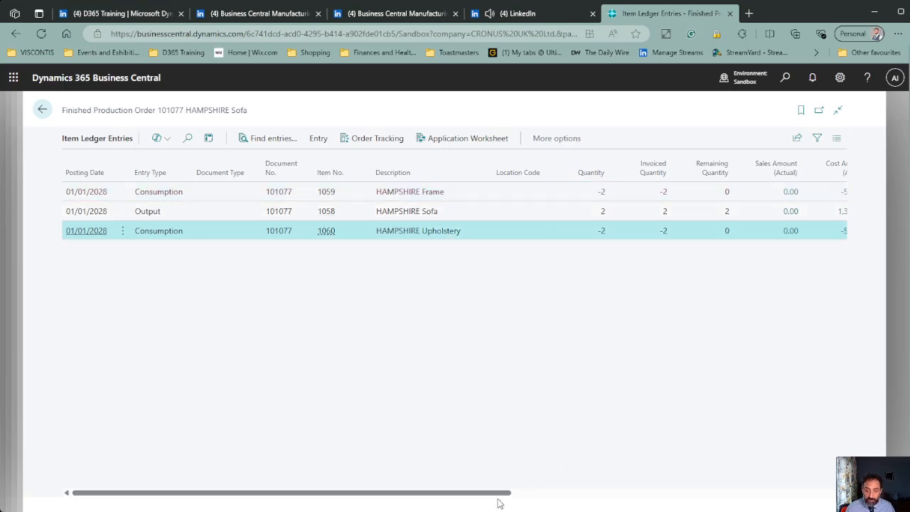
left_click_drag(494, 497, 780, 459)
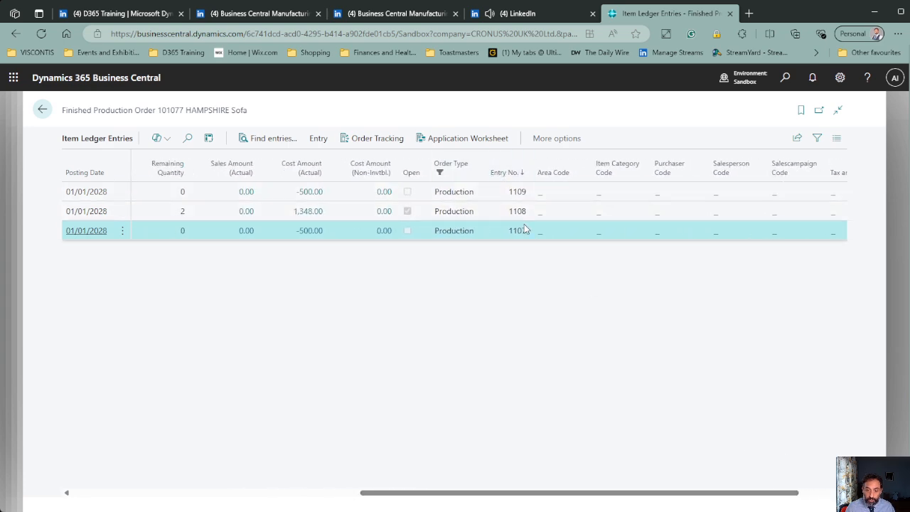
left_click(504, 196)
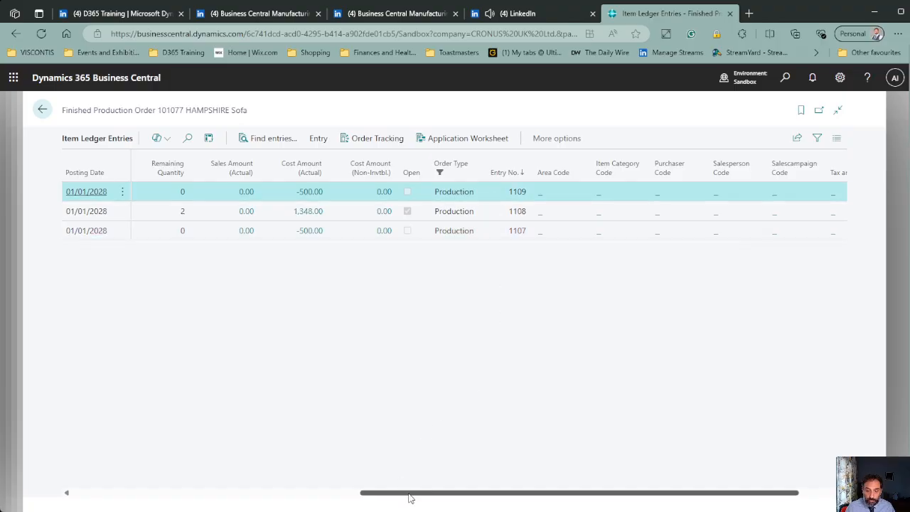
left_click_drag(410, 498, 121, 478)
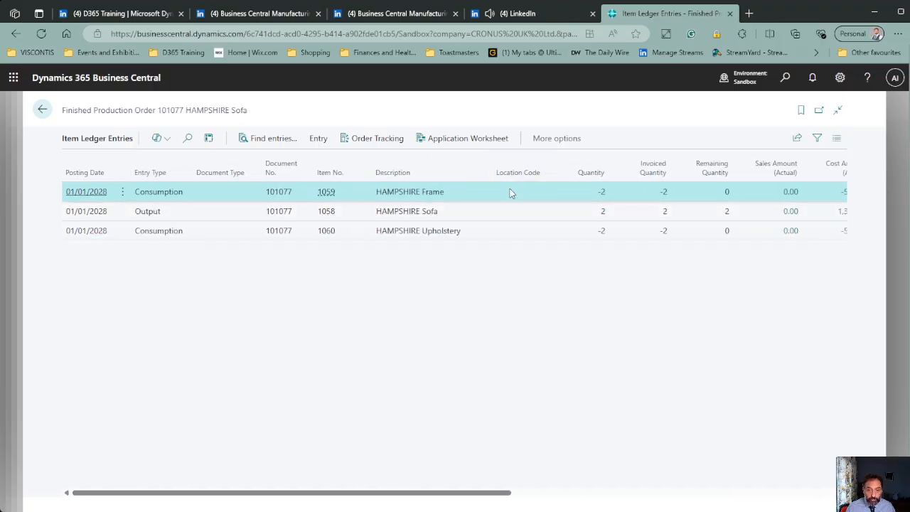
left_click_drag(425, 495, 718, 483)
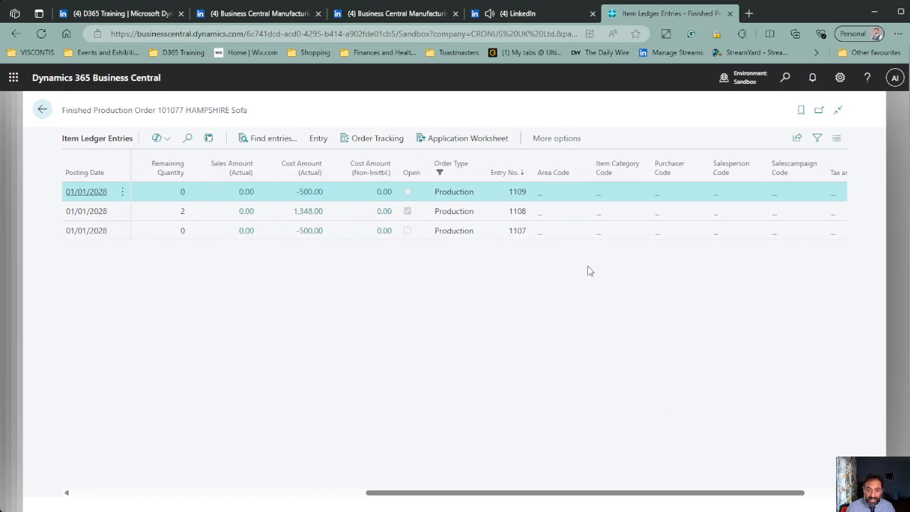
left_click(516, 234)
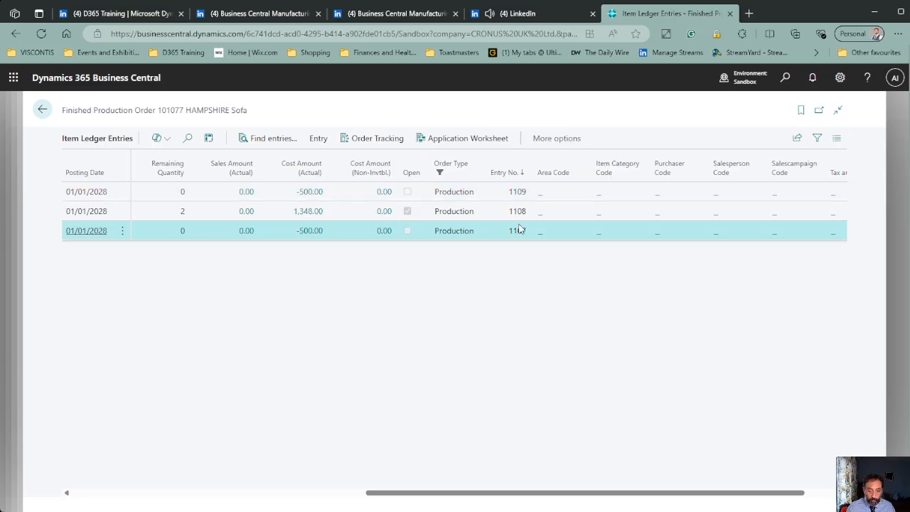
left_click(506, 213)
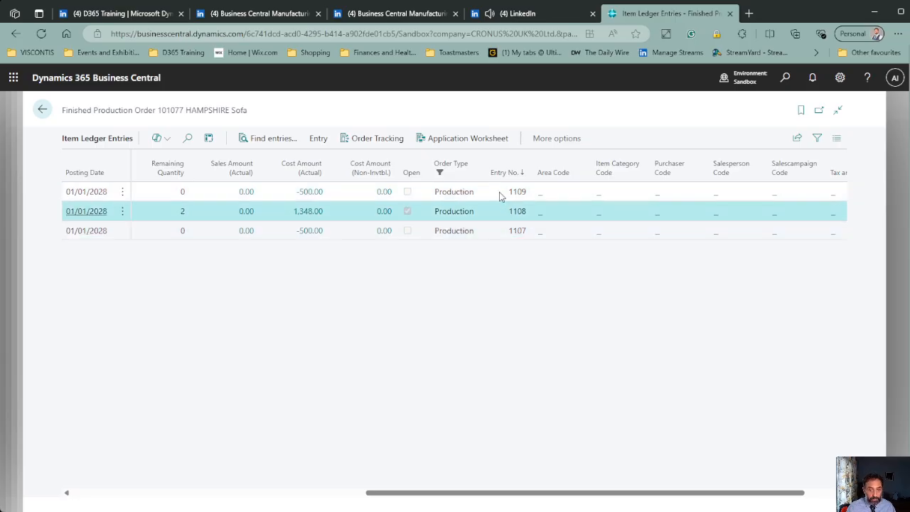
left_click(500, 192)
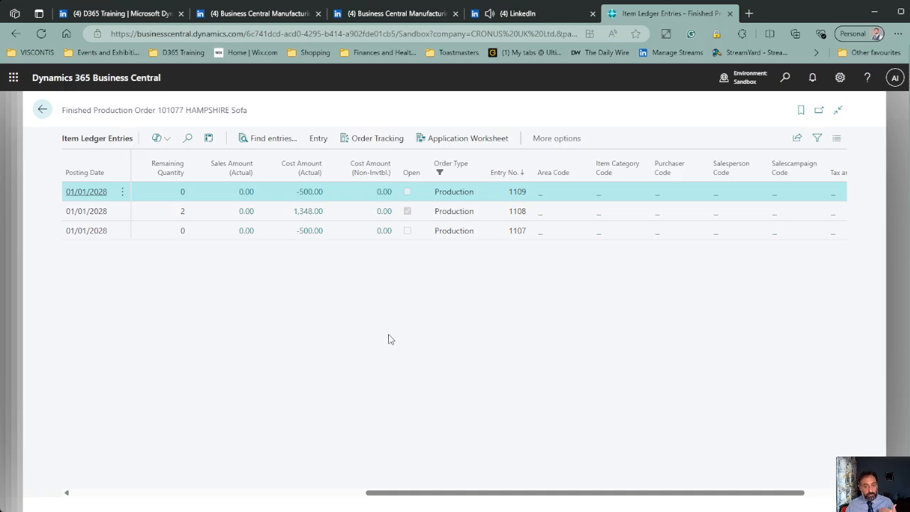
left_click(42, 113)
left_click(42, 112)
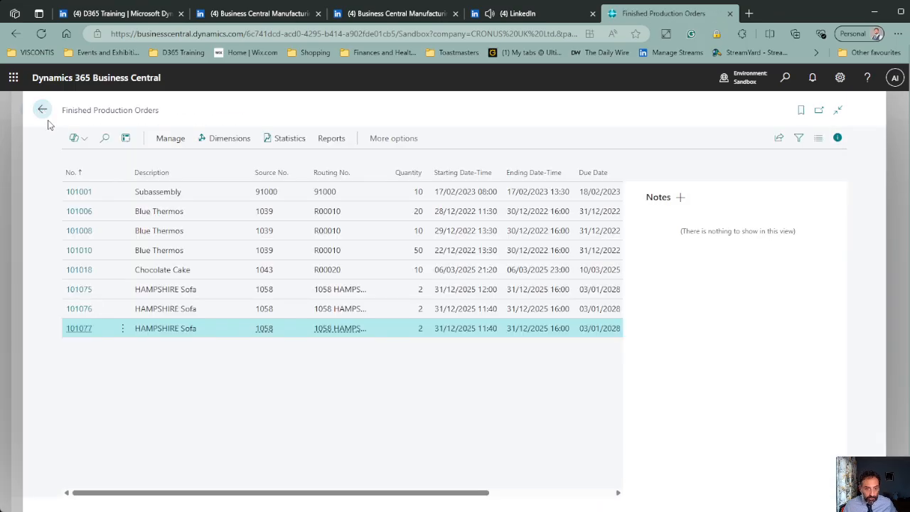
left_click(43, 112)
left_click(42, 113)
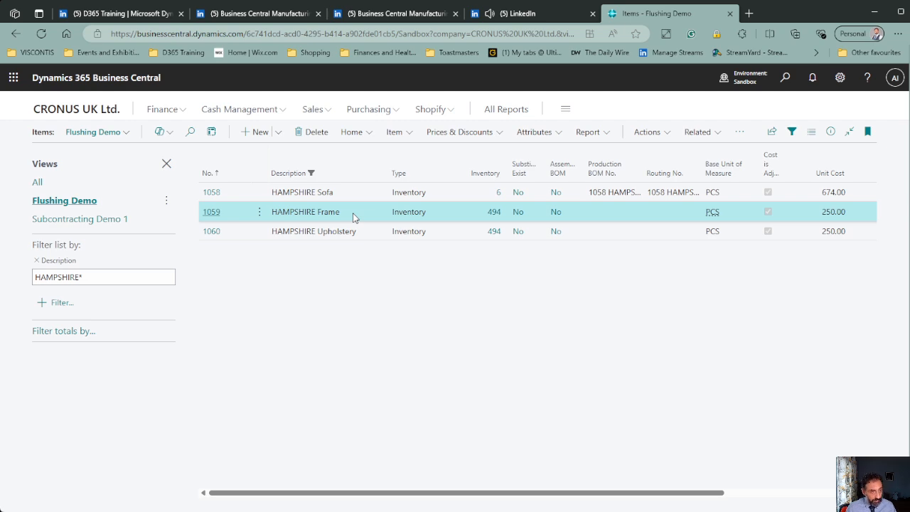
Step: Open the HAMPSHIRE Sofa's routing for editing and set its status to Under Development
left_click(669, 198)
left_click(626, 227)
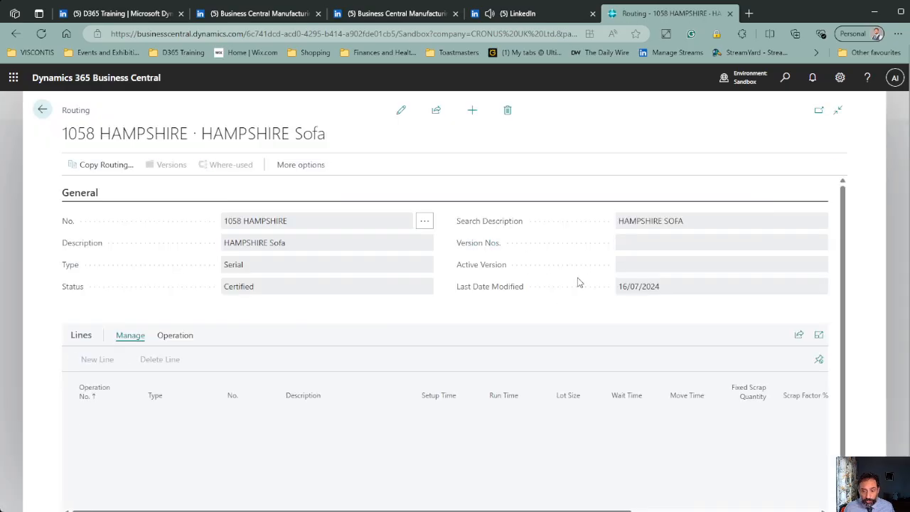
left_click(403, 112)
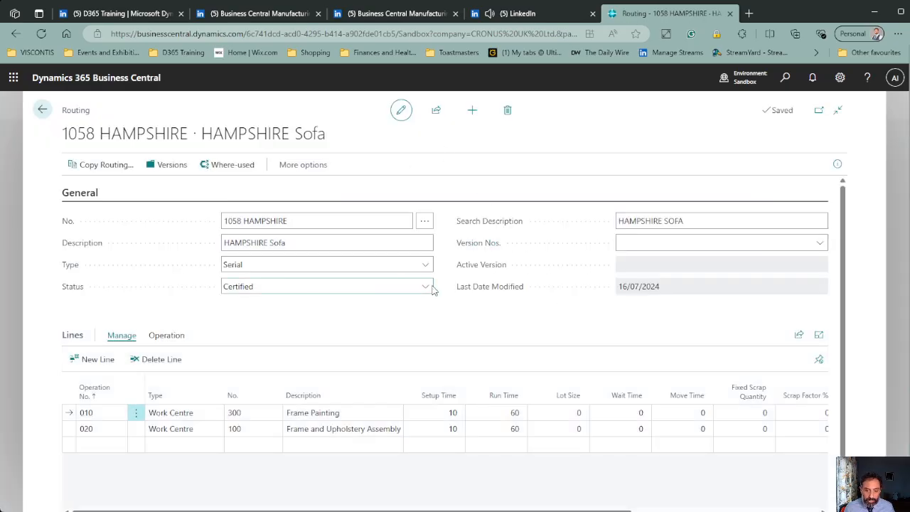
key("Down")
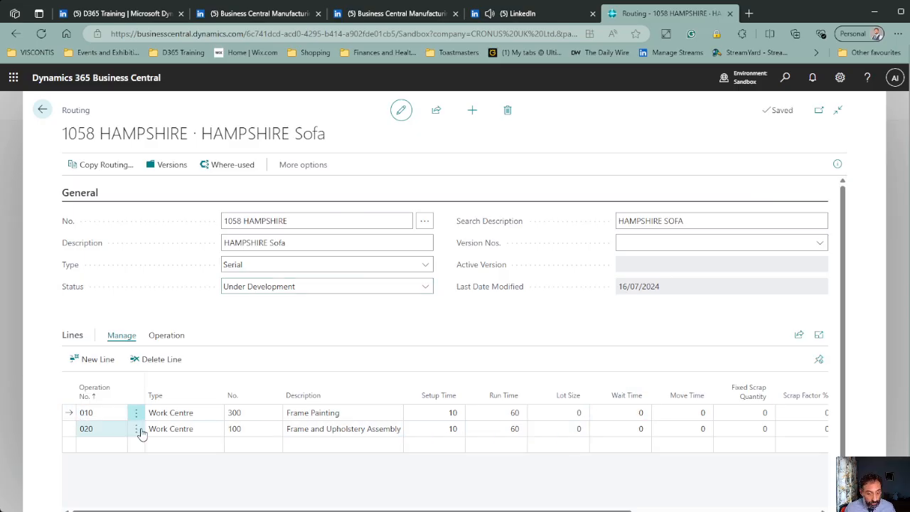
Step: Assign routing link code 100 (Assembling) to operation 010 Frame Painting in the HAMPSHIRE Sofa routing
scroll(433, 349, "down", 1)
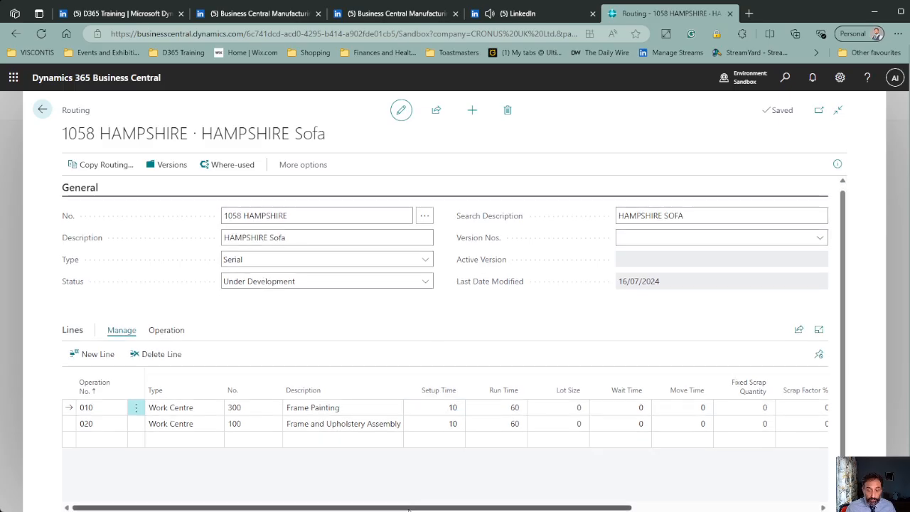
left_click_drag(413, 508, 630, 510)
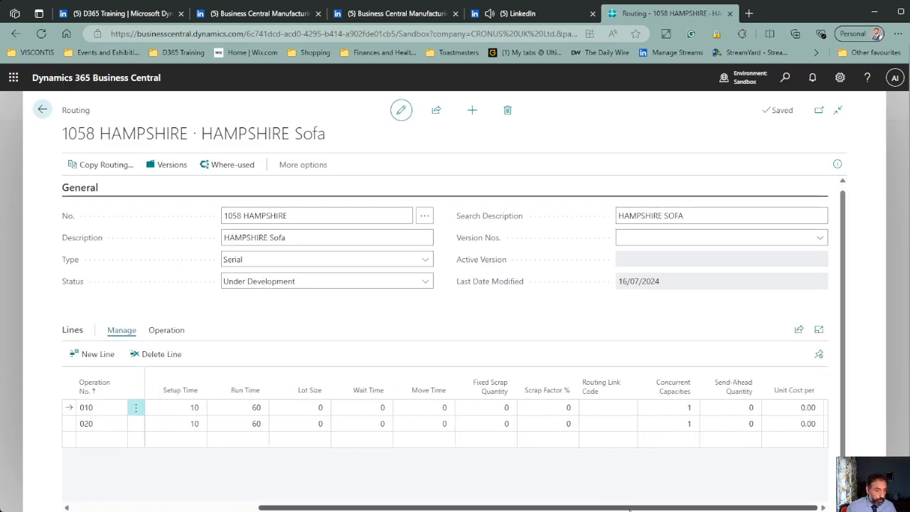
left_click(590, 407)
type("1")
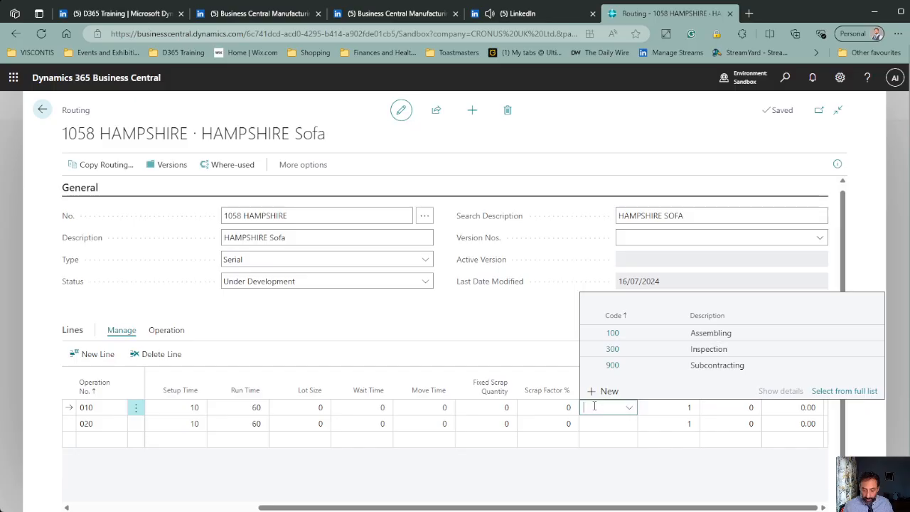
type("00")
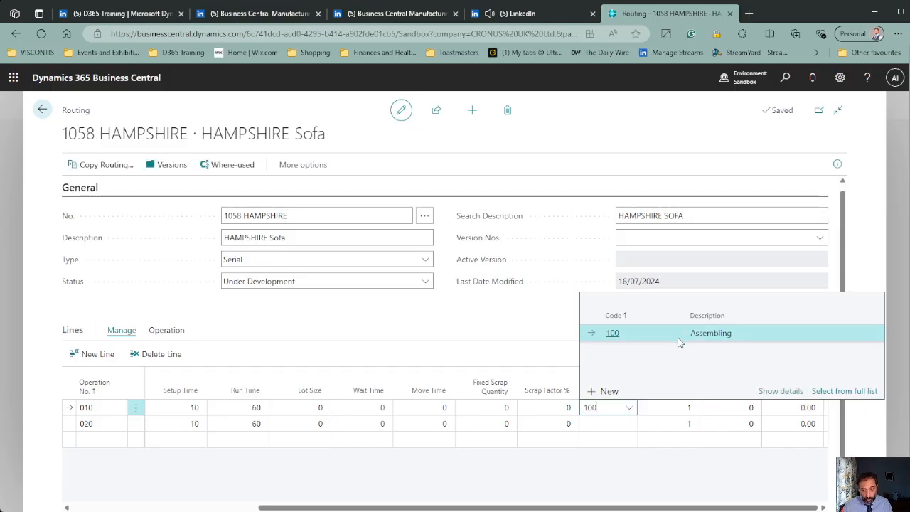
left_click(677, 338)
left_click(584, 329)
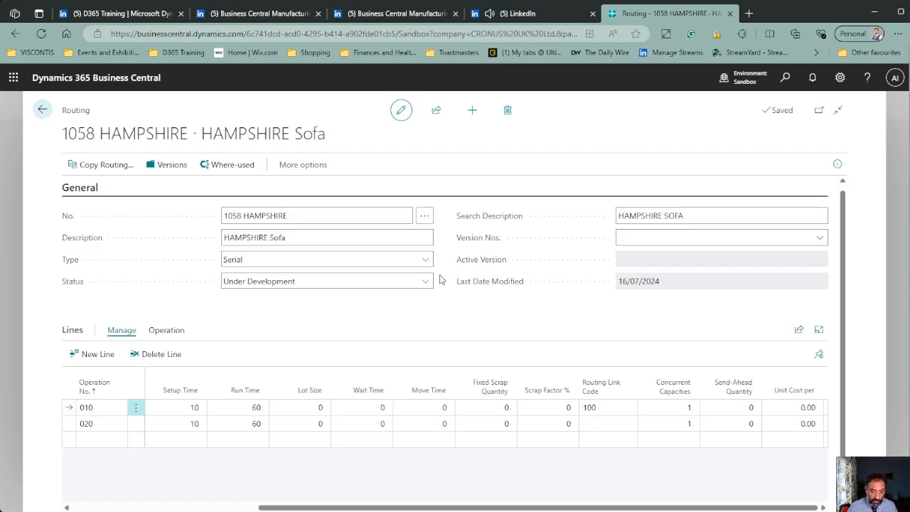
Step: Set the HAMPSHIRE Sofa routing's status to Certified and return to the items list
left_click(311, 283)
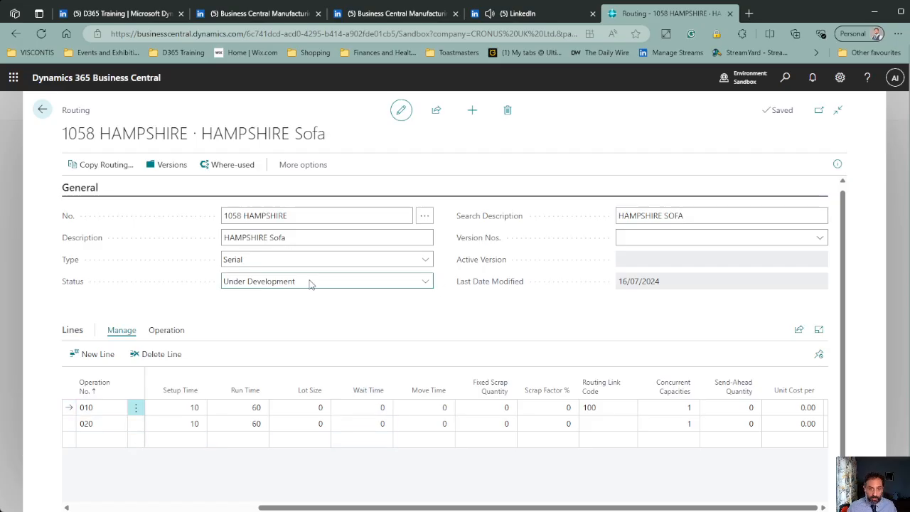
left_click(290, 313)
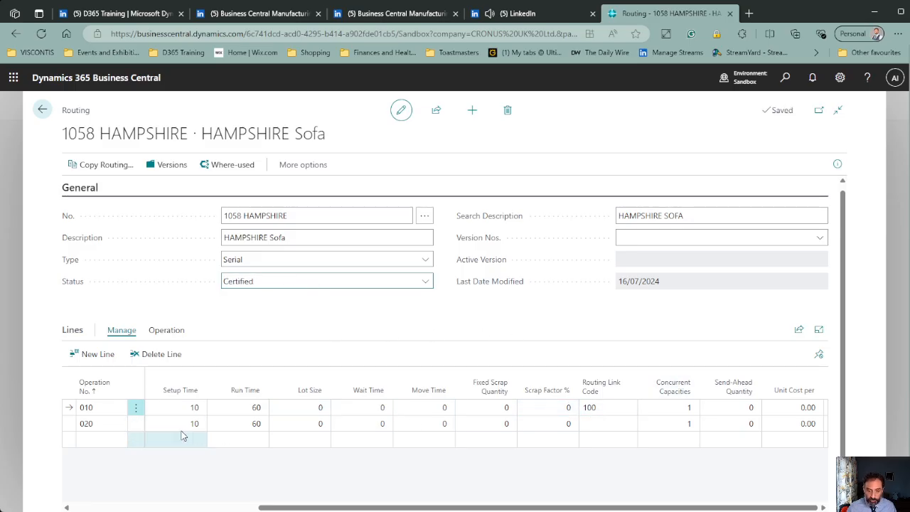
left_click(41, 111)
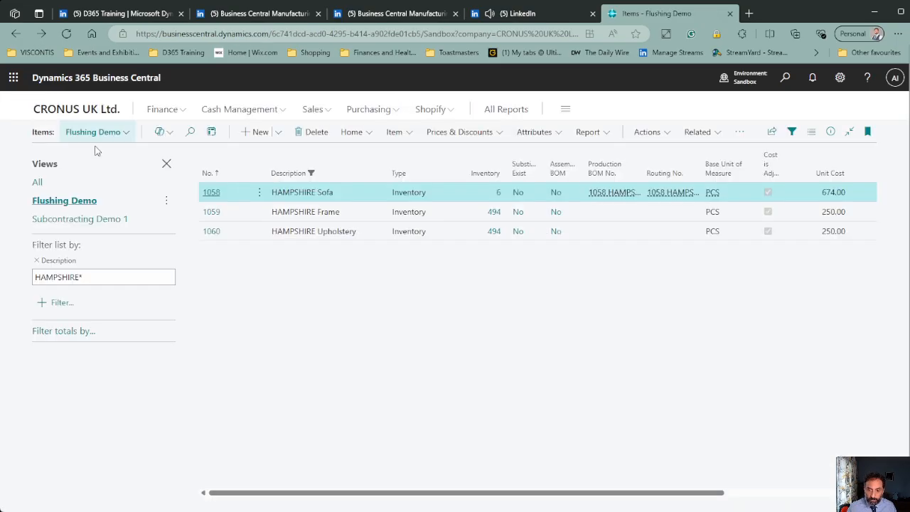
Step: Open the HAMPSHIRE Sofa's production BOM for editing and set its status to Under Development
left_click(610, 193)
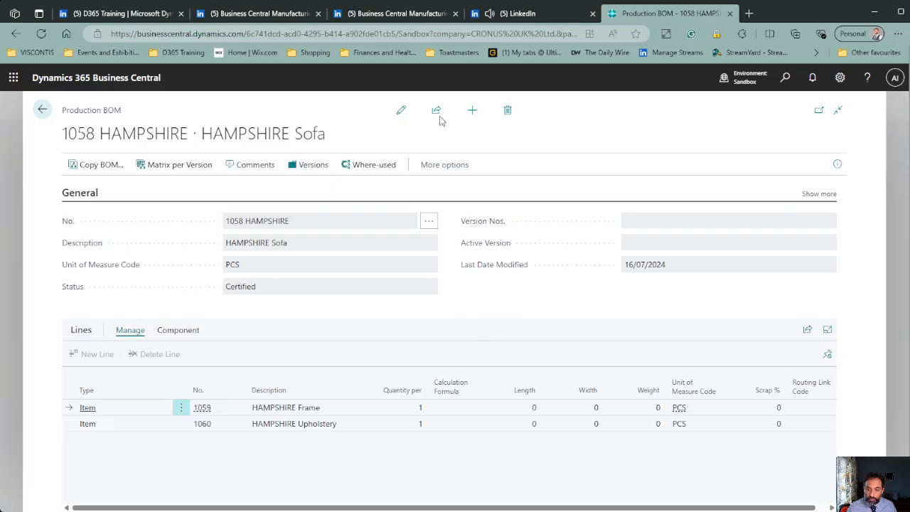
left_click(402, 110)
left_click(432, 288)
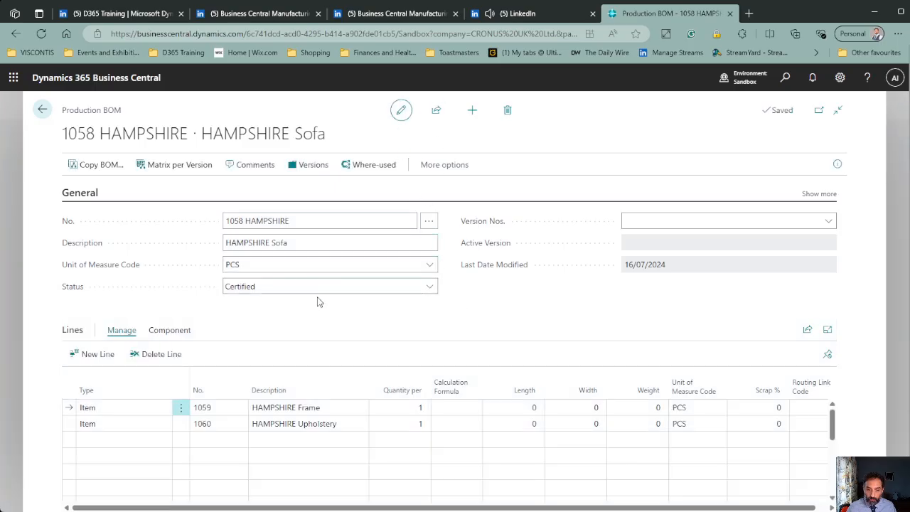
left_click(294, 321)
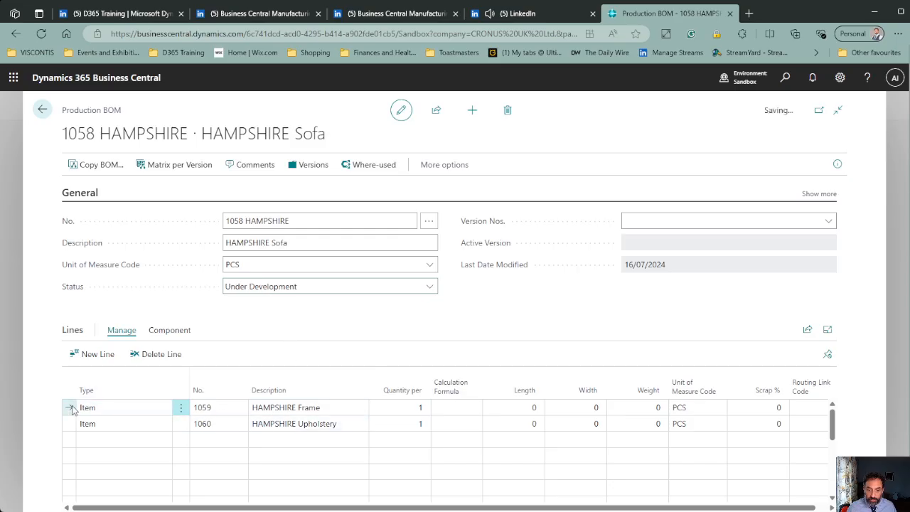
Step: Assign routing link code 100 (Assembling) to the HAMPSHIRE Frame component line of the production BOM
left_click_drag(348, 507, 363, 508)
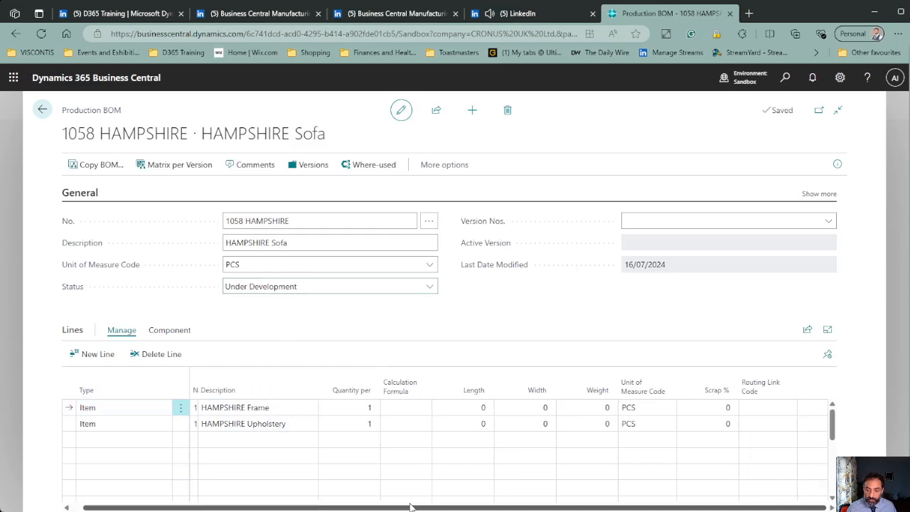
left_click(744, 406)
type("100")
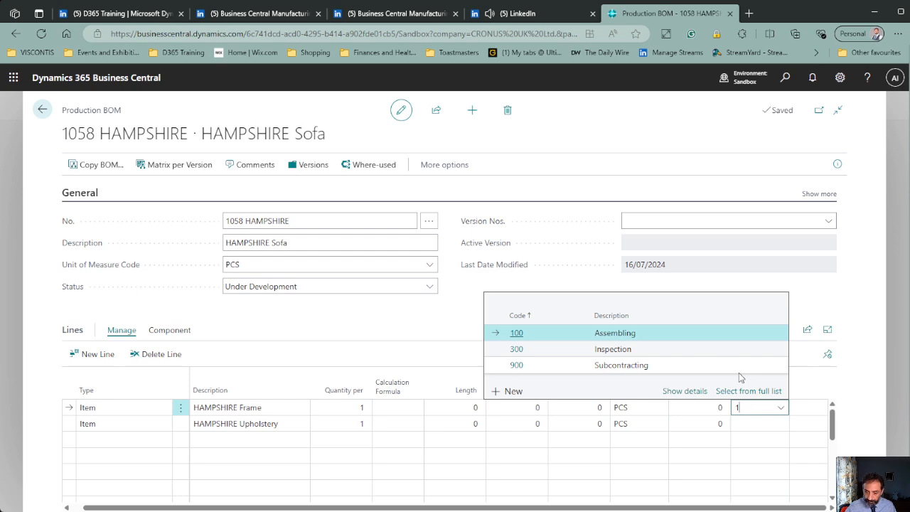
left_click(634, 334)
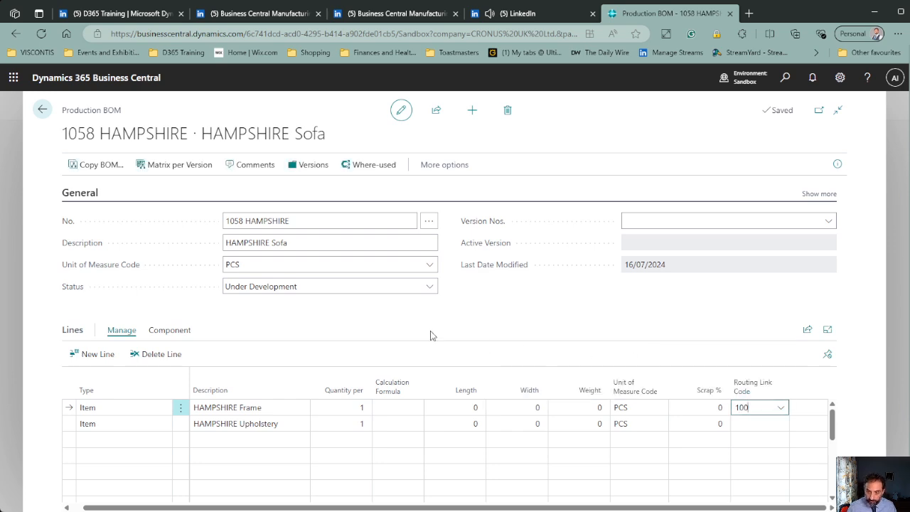
Step: Set the HAMPSHIRE Sofa production BOM's status to Certified and return to the items list
left_click(305, 286)
left_click(276, 314)
left_click(42, 110)
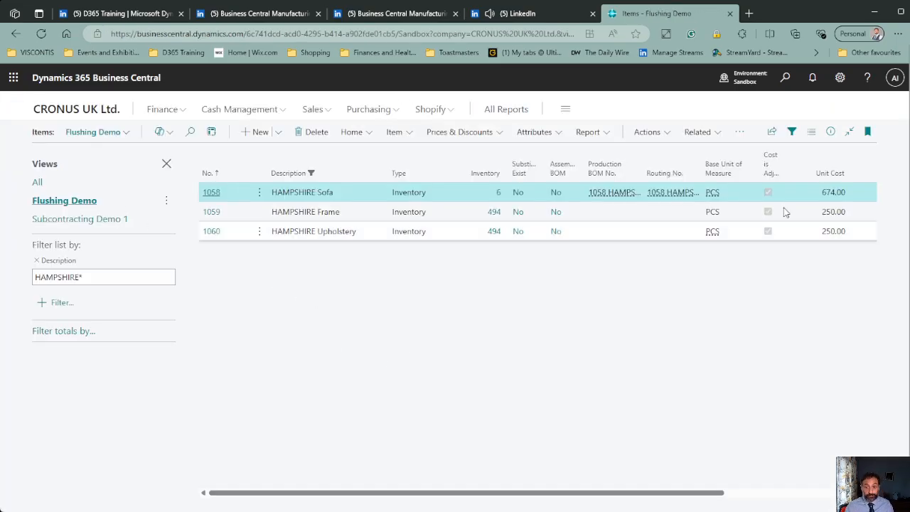
Step: Search for the Firm Planned Prod. Orders page and open the list
left_click(785, 77)
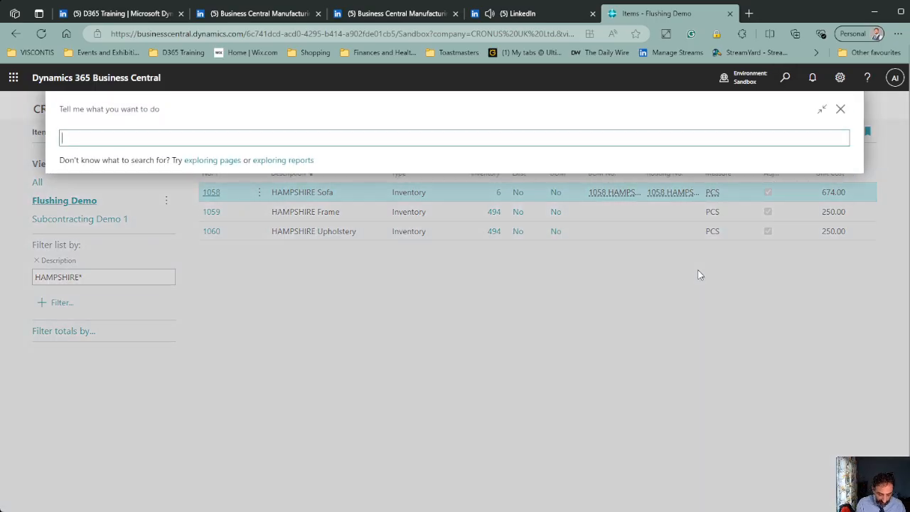
type("fir plan pr")
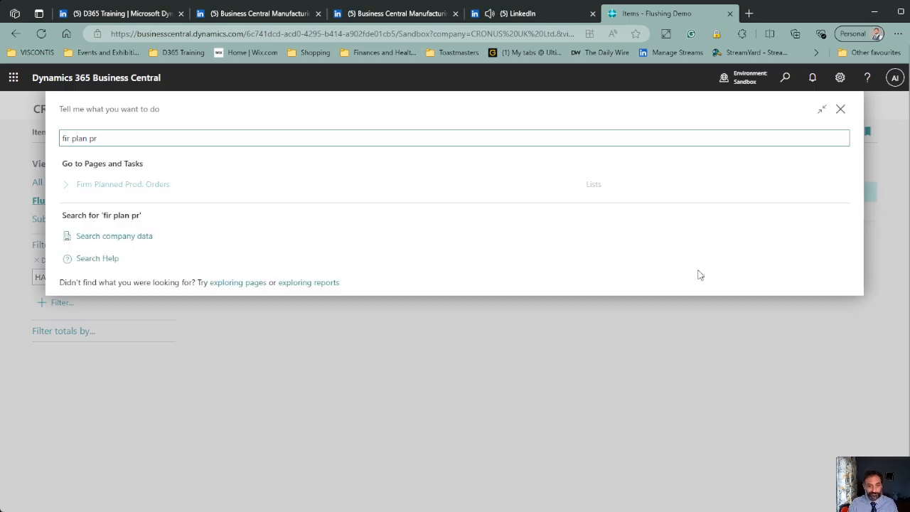
key("Down")
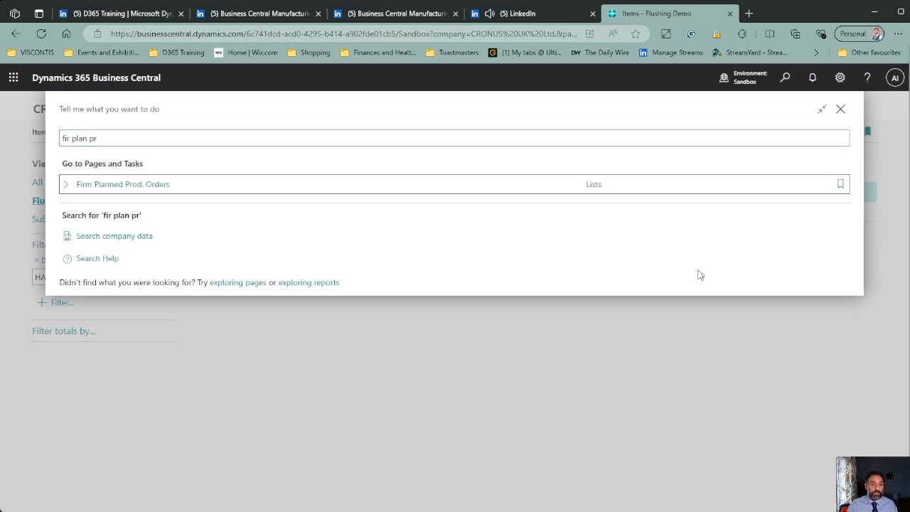
key("Return")
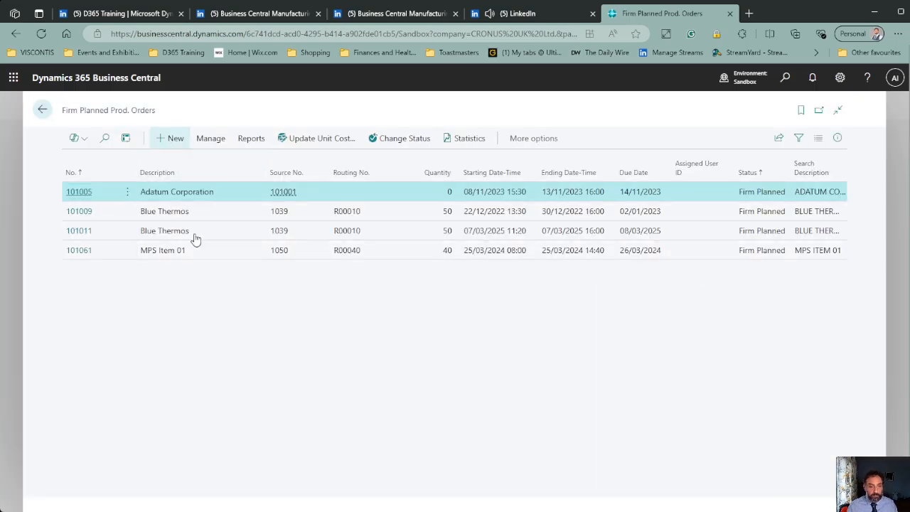
Step: Create a firm planned production order for item 1058, HAMPSHIRE Sofa, with a quantity of 2
key("alt+n")
left_click(279, 328)
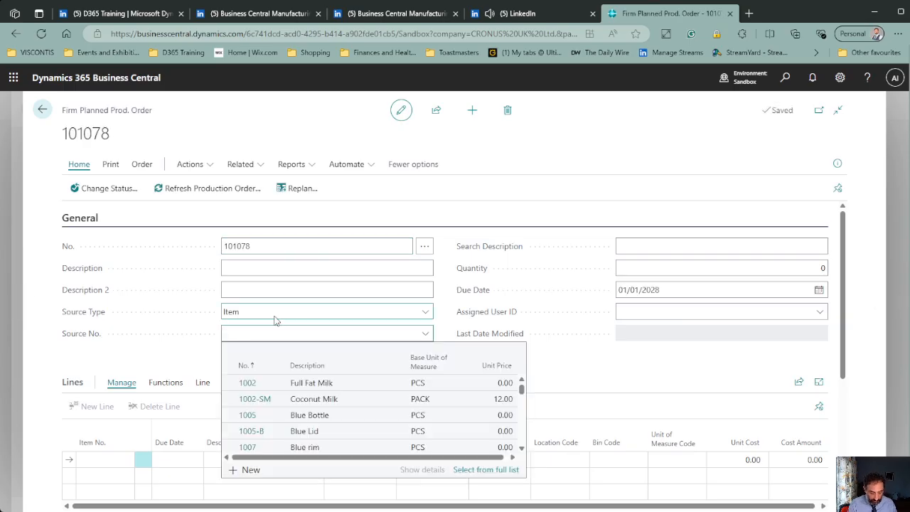
type("hamp")
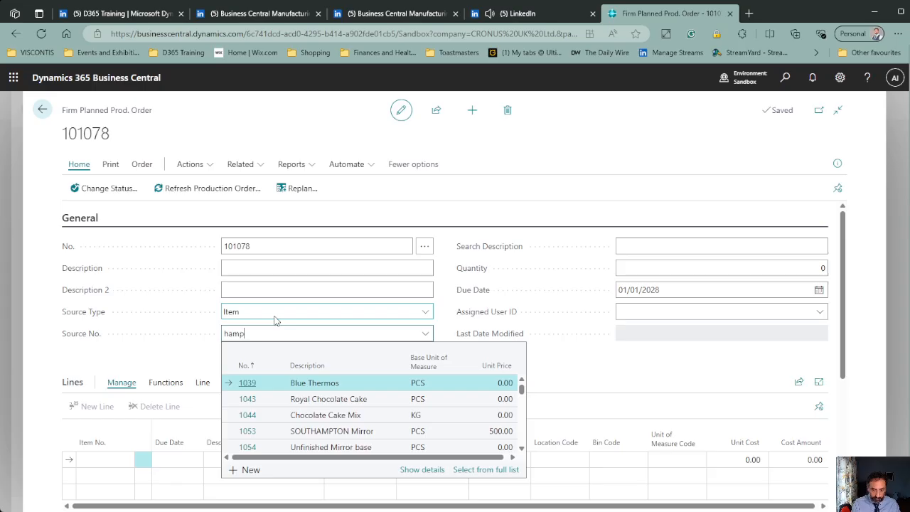
key("Down")
key("Return")
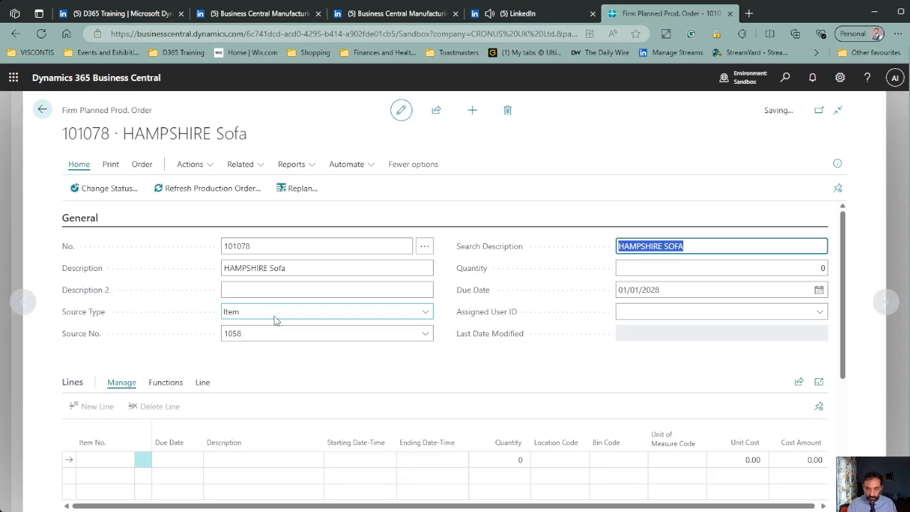
left_click(722, 273)
type("2")
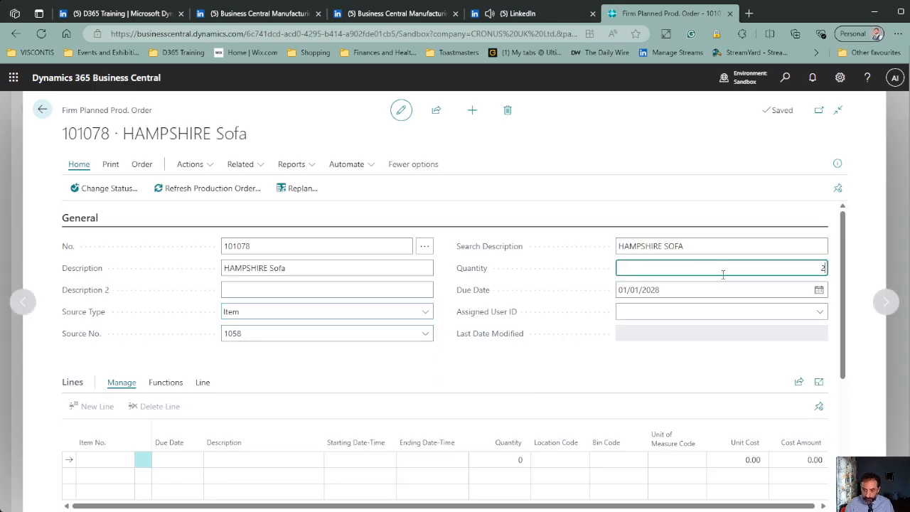
key("Tab")
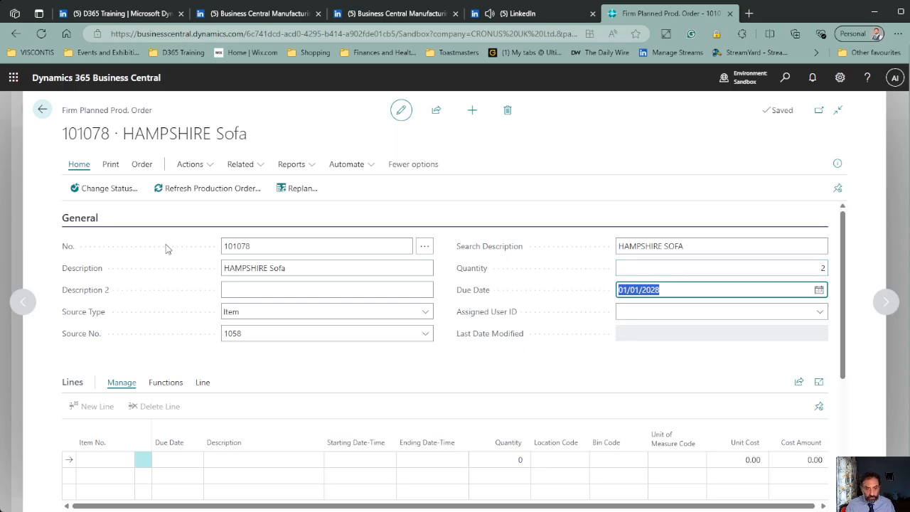
Step: Refresh the production order with scheduling direction Back, calculating its lines, routings and component need
left_click(192, 190)
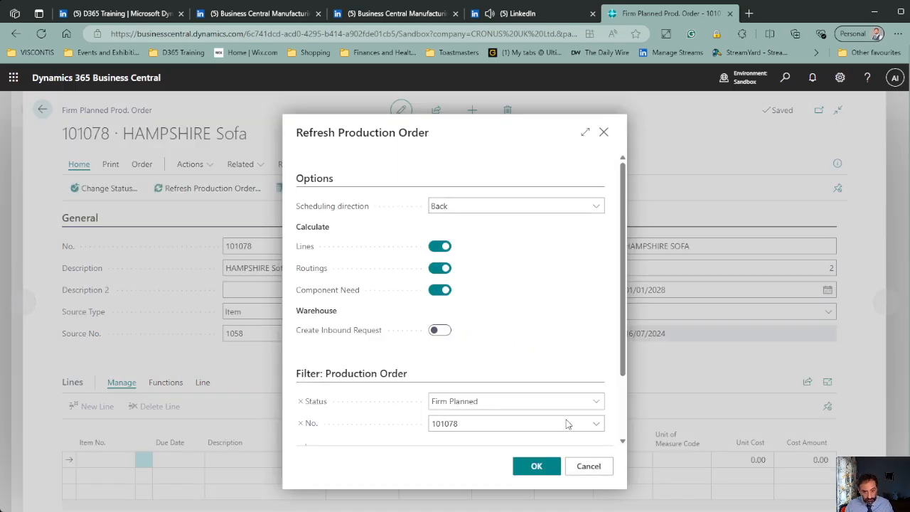
left_click(542, 465)
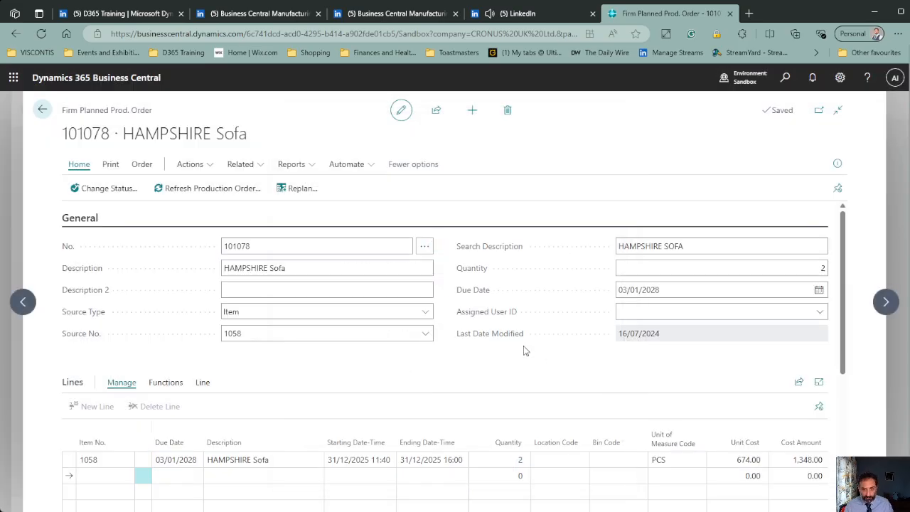
left_click(74, 462)
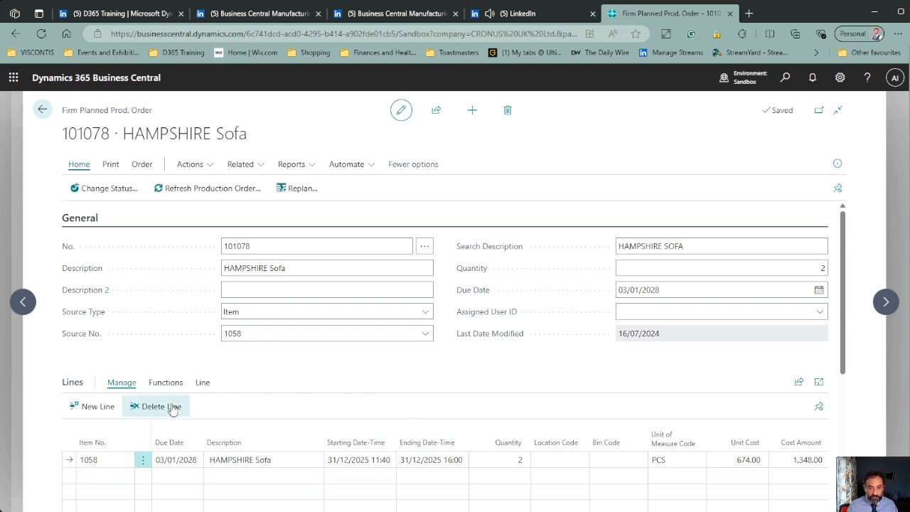
Step: Change the HAMPSHIRE Sofa order's status to Released with posting date 01/01/2028 and return to the items list
left_click(140, 197)
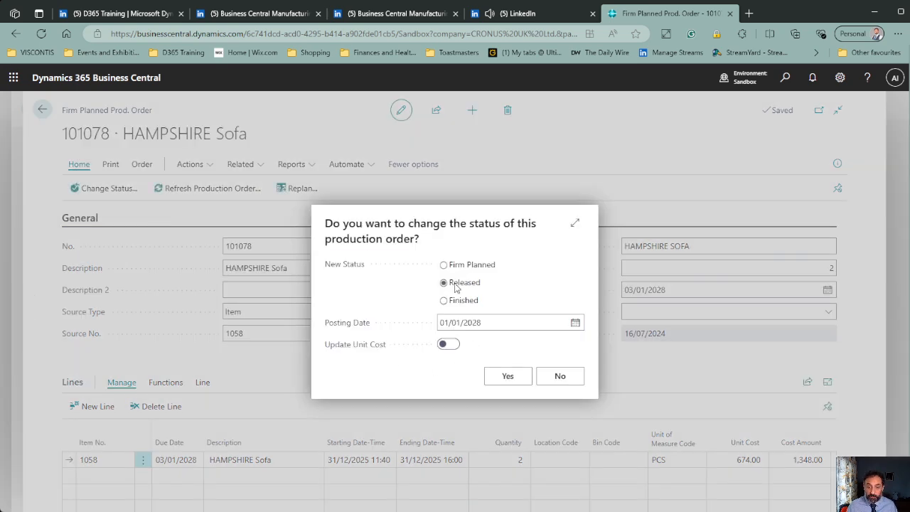
left_click(507, 377)
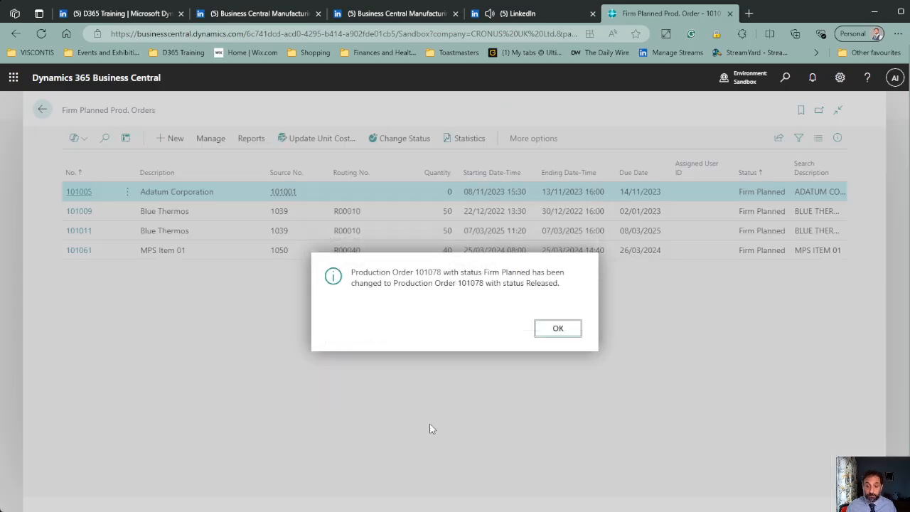
left_click(539, 334)
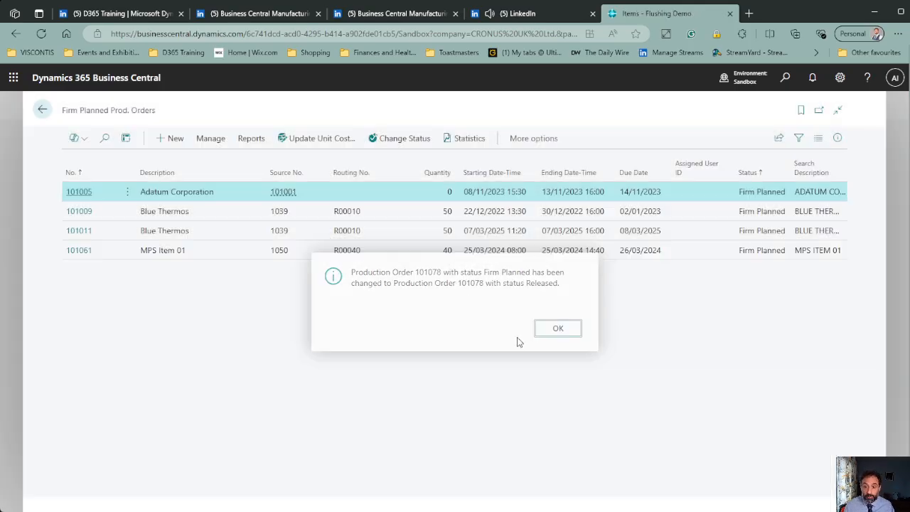
left_click(42, 111)
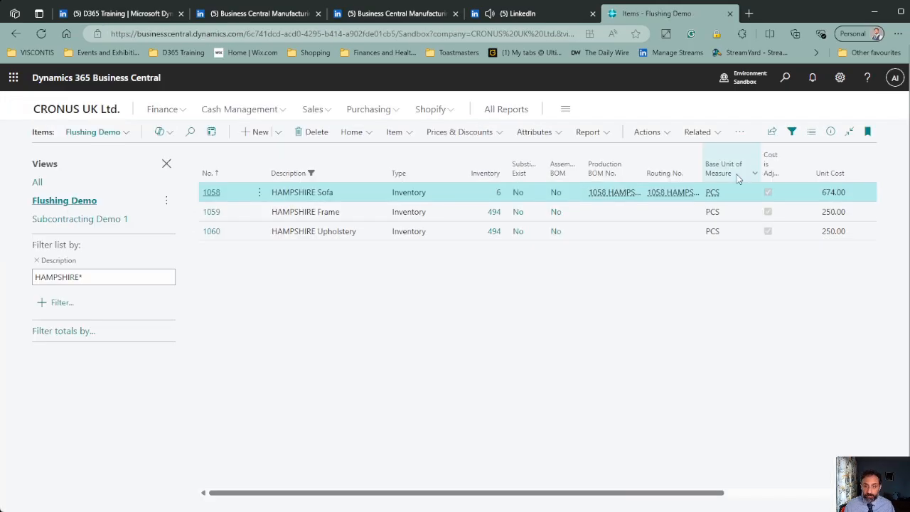
Step: Find the newly released HAMPSHIRE Sofa order due 03/01/2028 in Released Production Orders and open it
left_click(785, 78)
type("rel p")
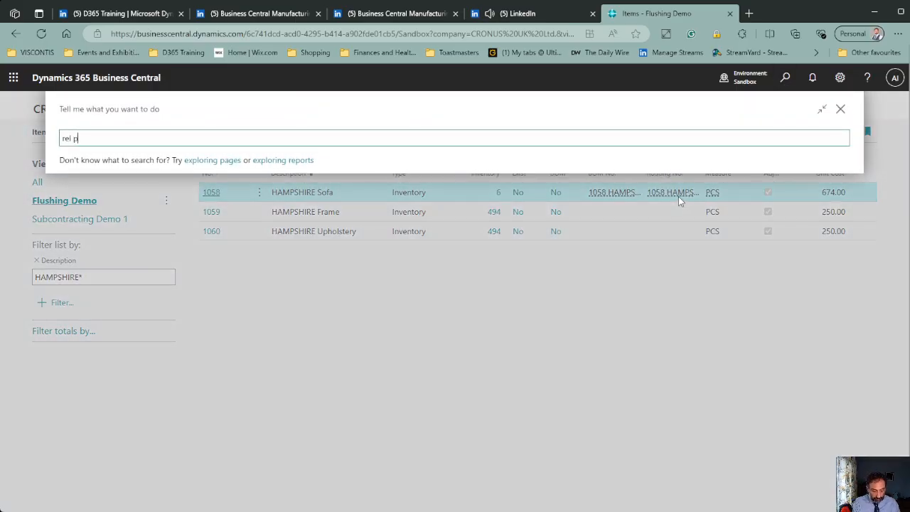
type("ro")
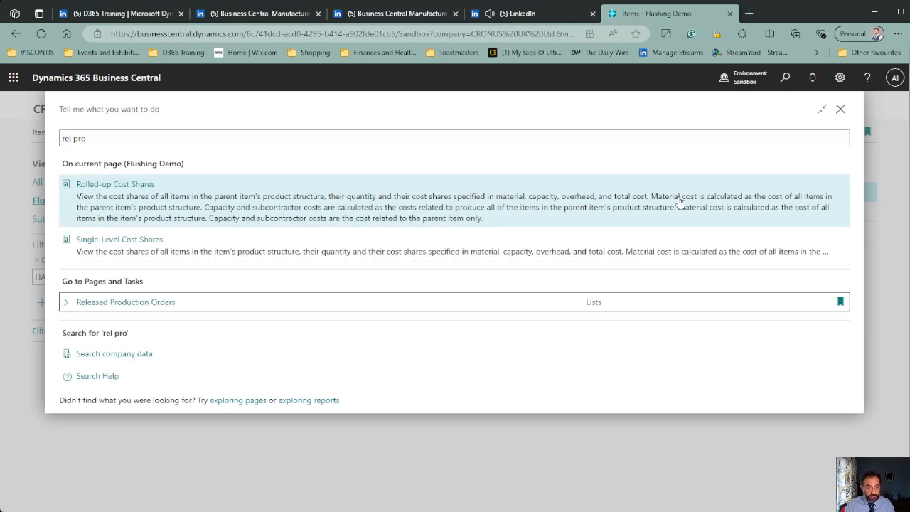
key("Return")
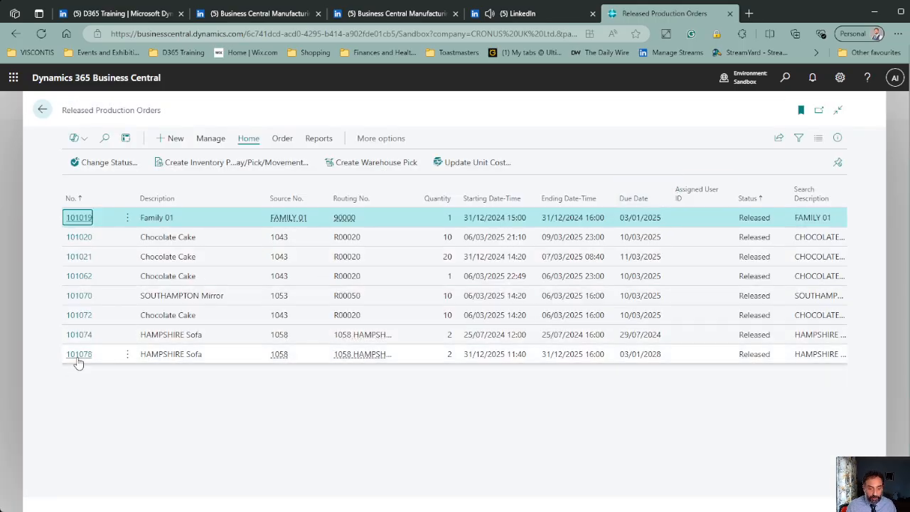
left_click(78, 356)
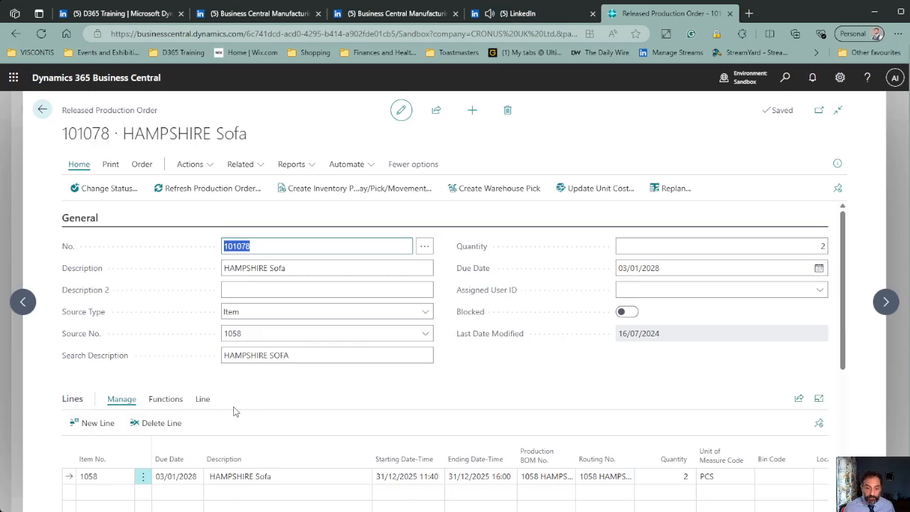
Step: Open the production journal for the HAMPSHIRE Sofa line and set the Frame Painting operation's setup time to 10
left_click(202, 399)
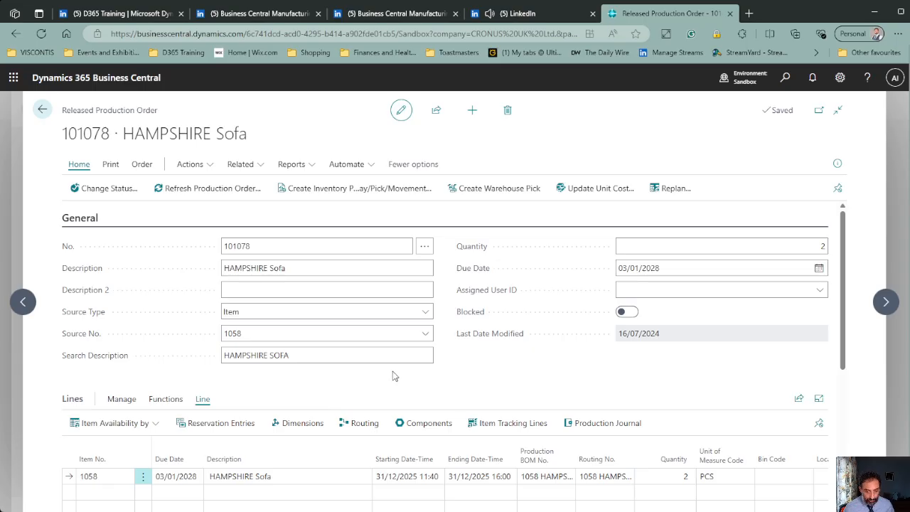
left_click(590, 423)
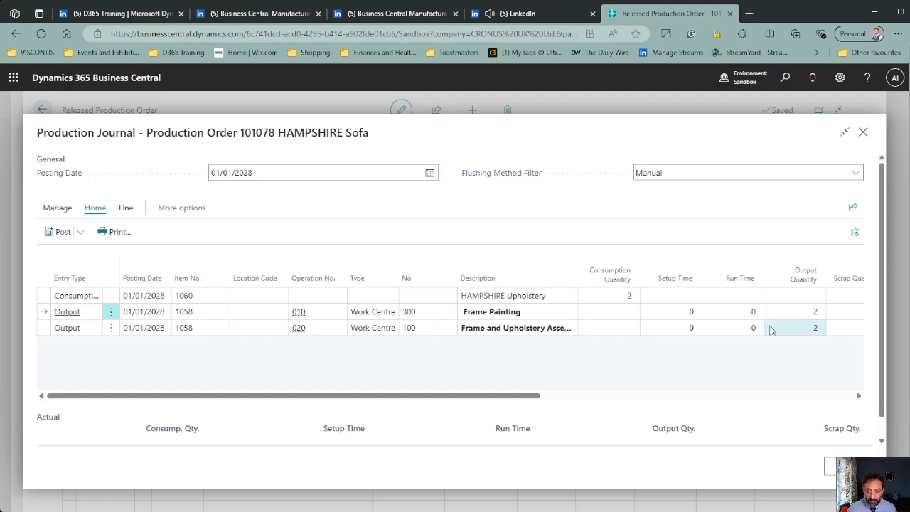
left_click(42, 328)
left_click(43, 316)
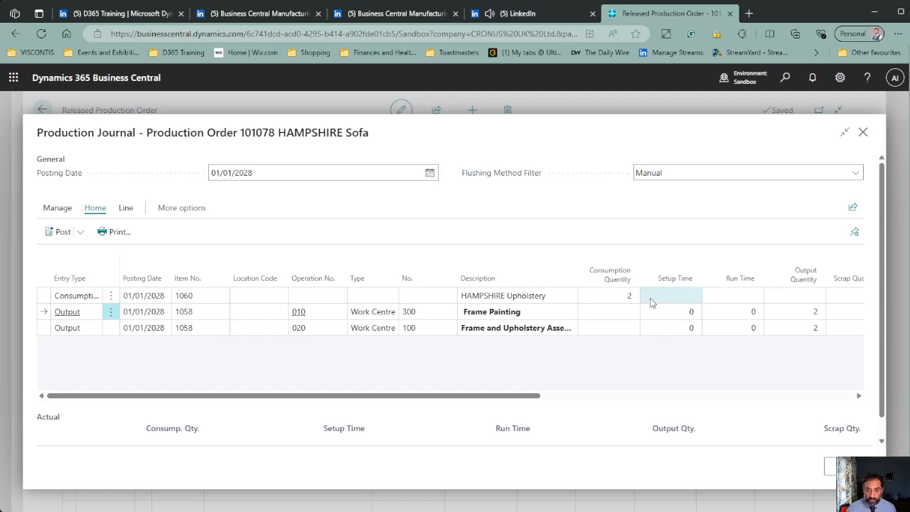
left_click(684, 312)
type("10")
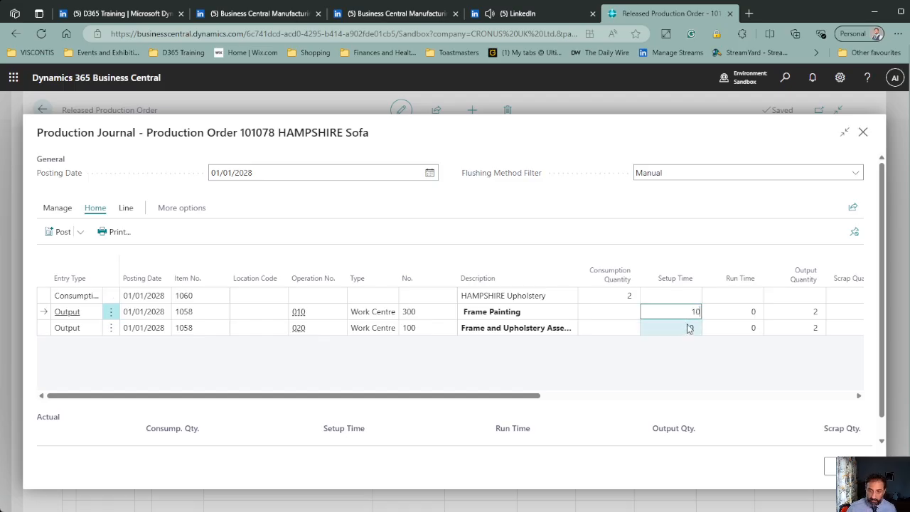
Step: Set the HAMPSHIRE Upholstery consumption quantity and the output quantities of operations 010 and 020 to 0
key("Tab")
key("Up")
key("shift+Tab")
type("0")
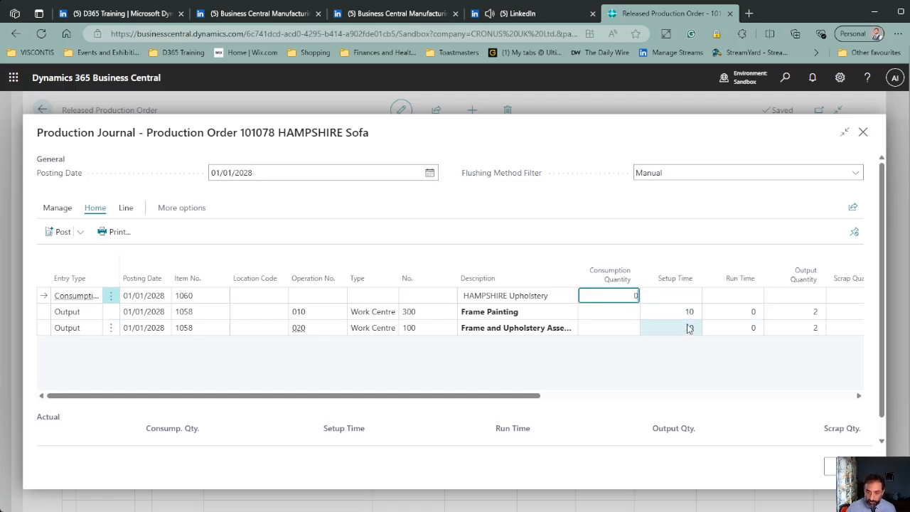
key("Tab")
key("Tab")
key("Tab")
key("Down")
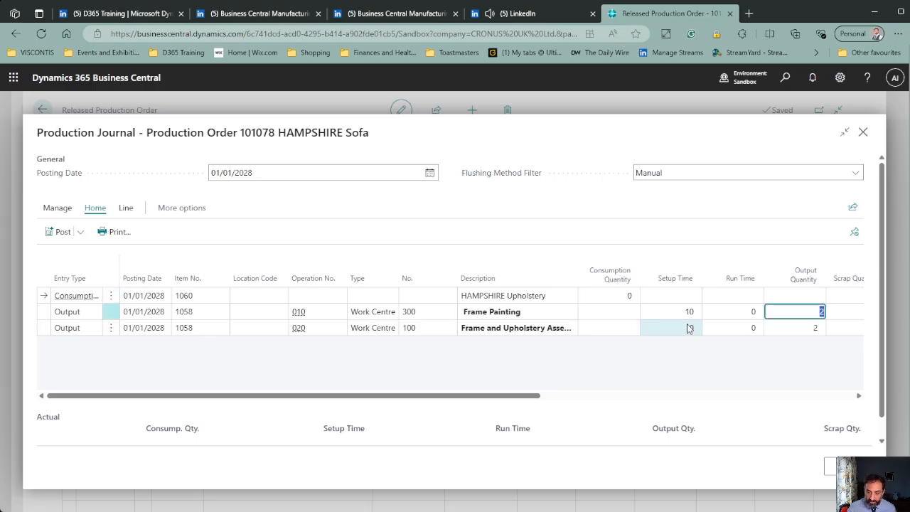
type("0")
key("Down")
type("0")
key("Up")
key("shift+Tab")
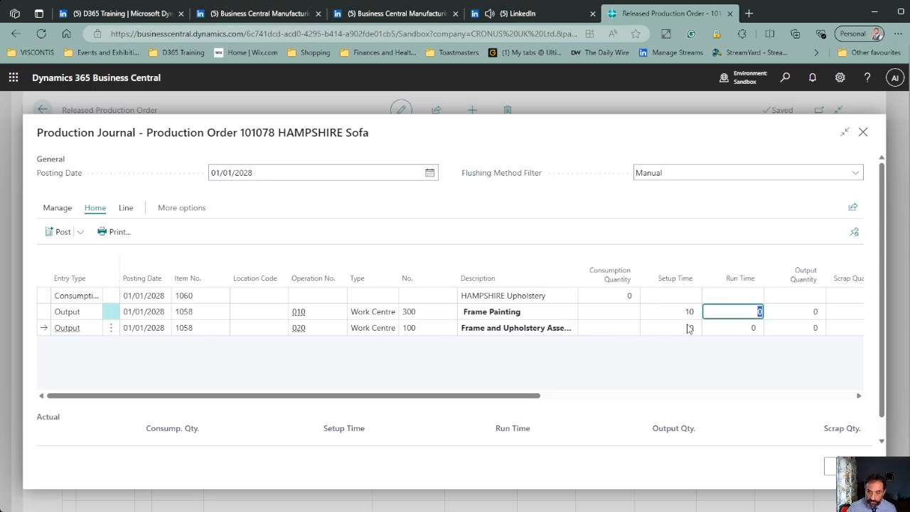
key("shift+Tab")
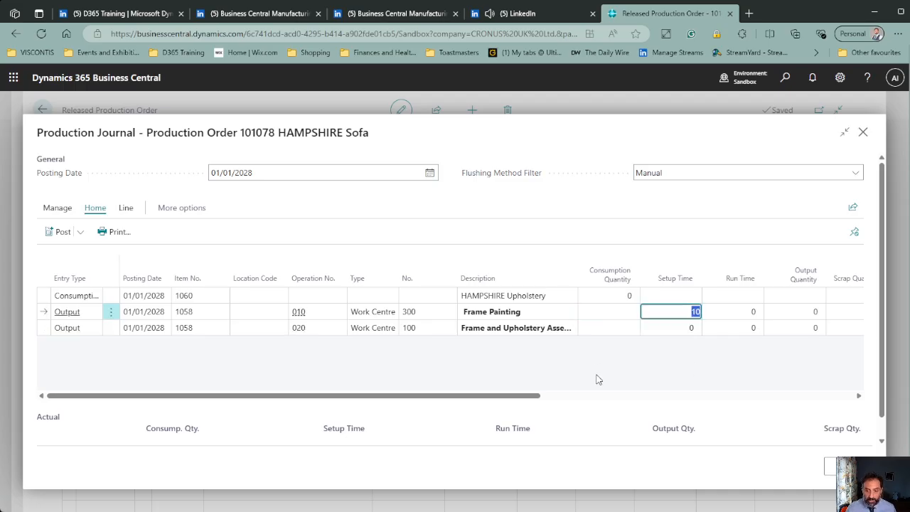
Step: Preview the posting of the journal with only setup time on Frame Painting, then return to the journal
left_click(48, 329)
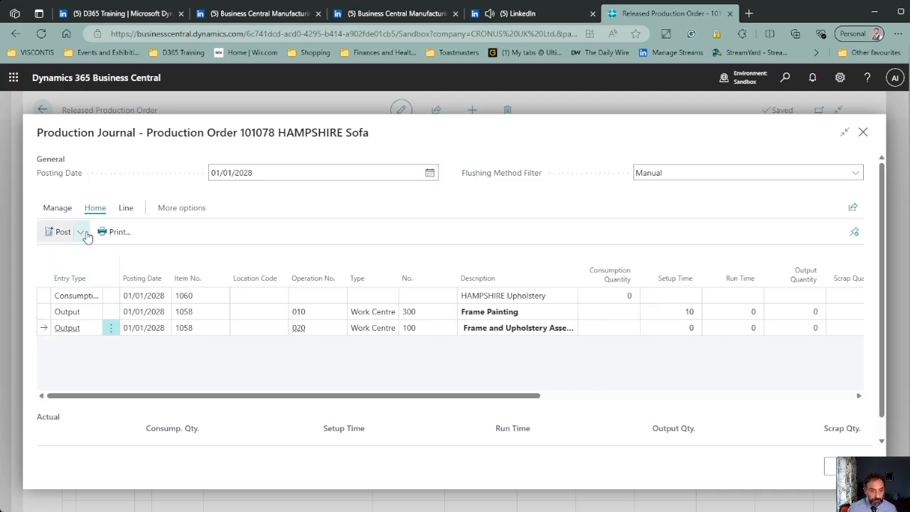
left_click(81, 233)
left_click(83, 275)
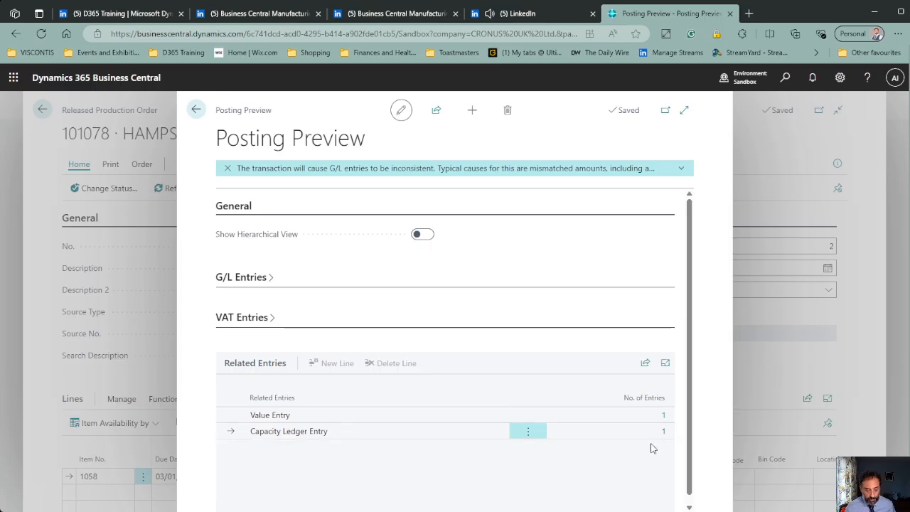
left_click(197, 110)
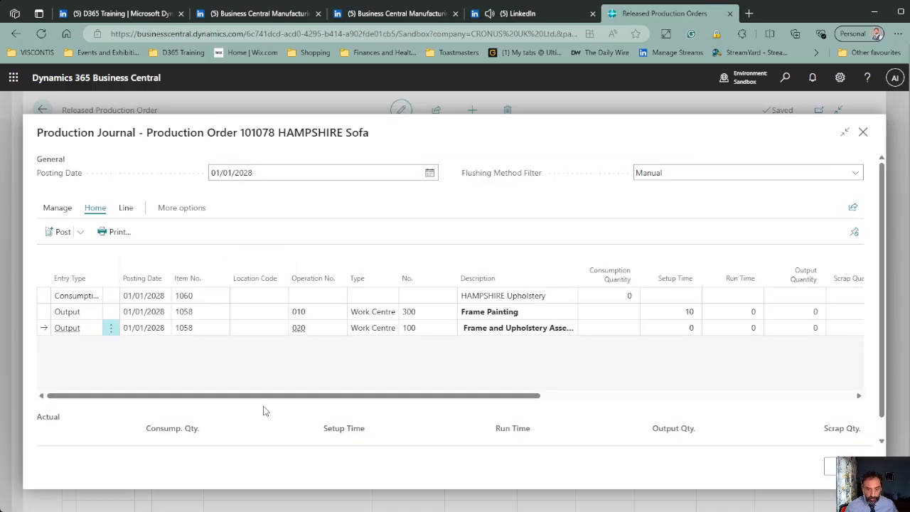
Step: Set the run time of the Frame Painting operation to 120
left_click(735, 315)
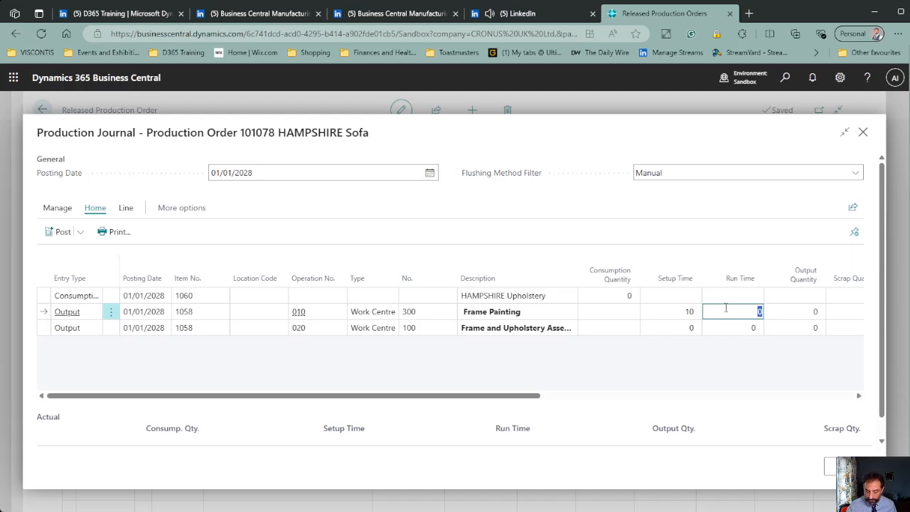
type("120")
key("Tab")
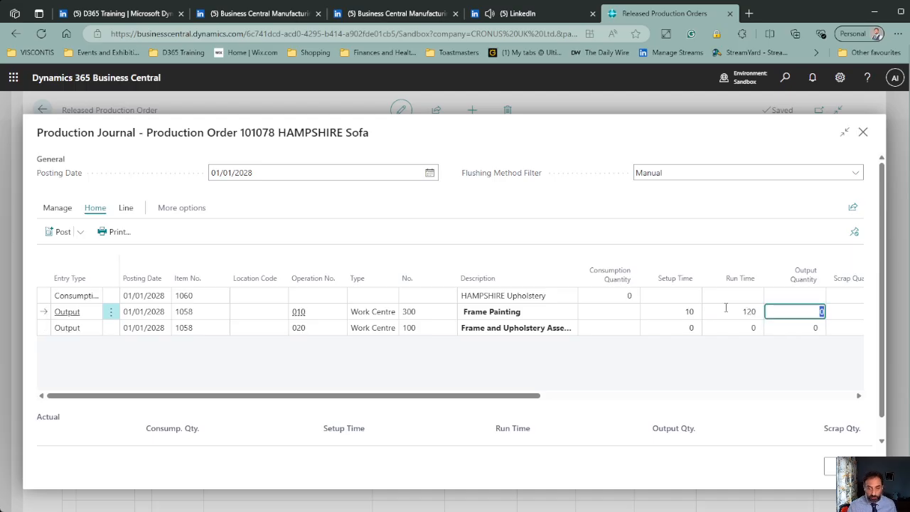
Step: Preview the journal posting with setup and run time on Frame Painting, and return to the journal
left_click(81, 237)
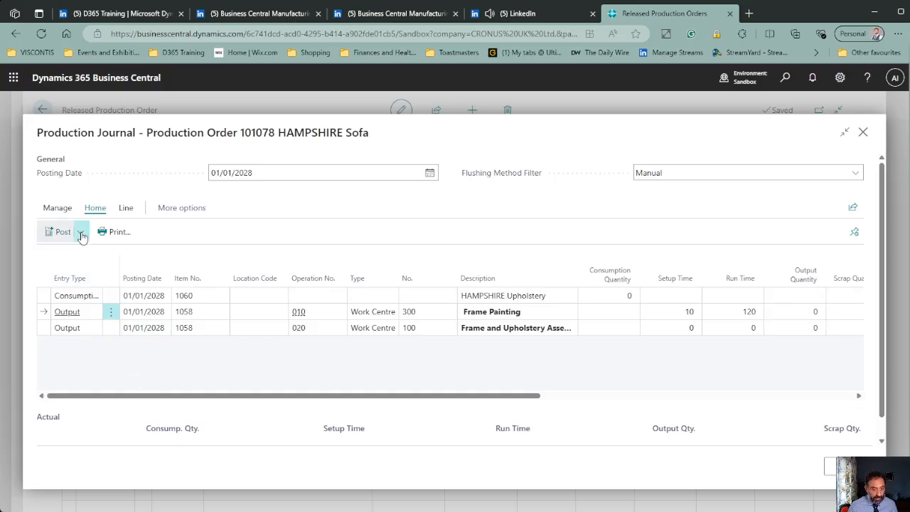
left_click(95, 278)
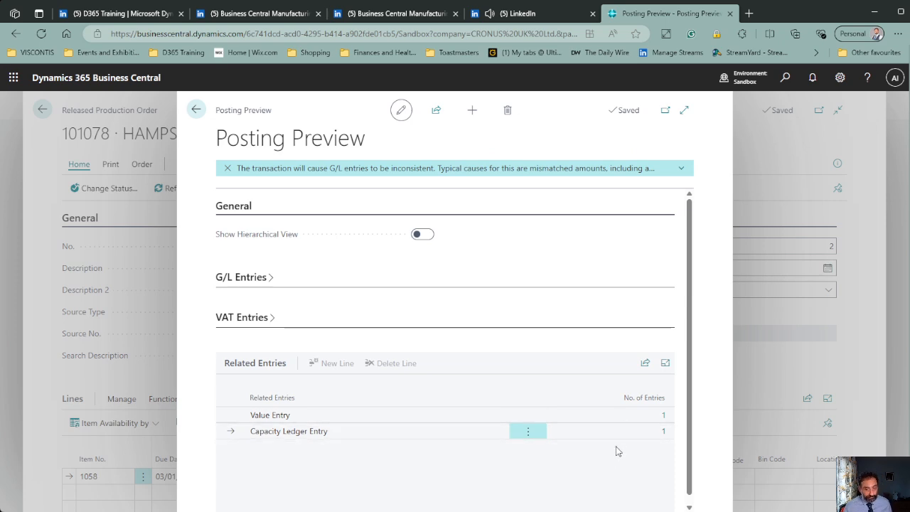
left_click(197, 110)
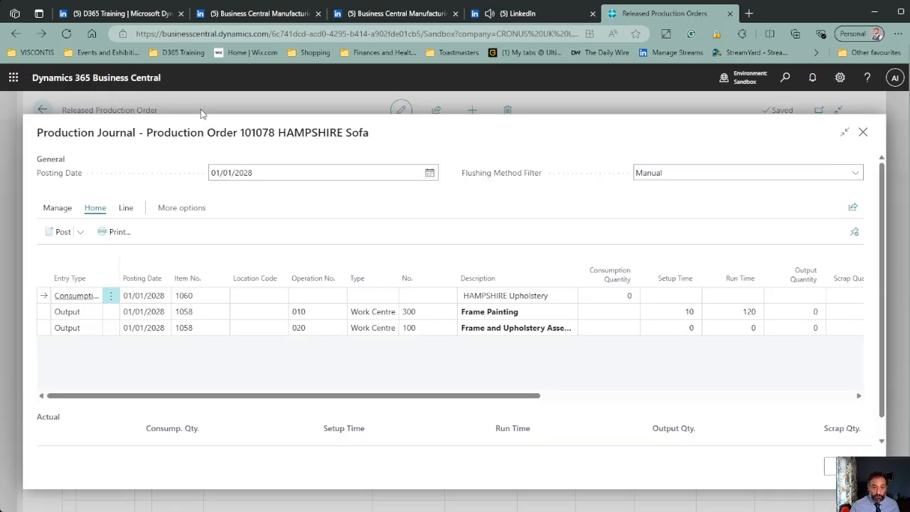
Step: Set the output quantity of the Frame Painting operation to 2
left_click(798, 310)
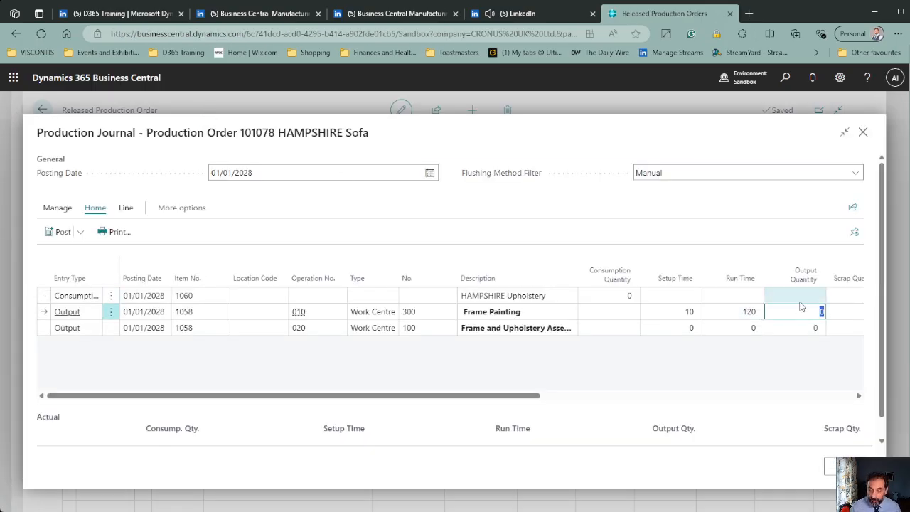
type("2")
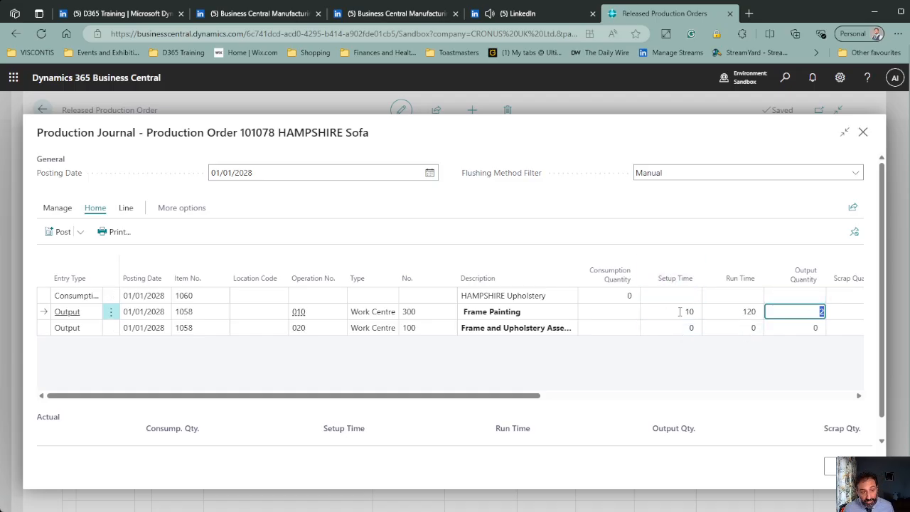
left_click(804, 307)
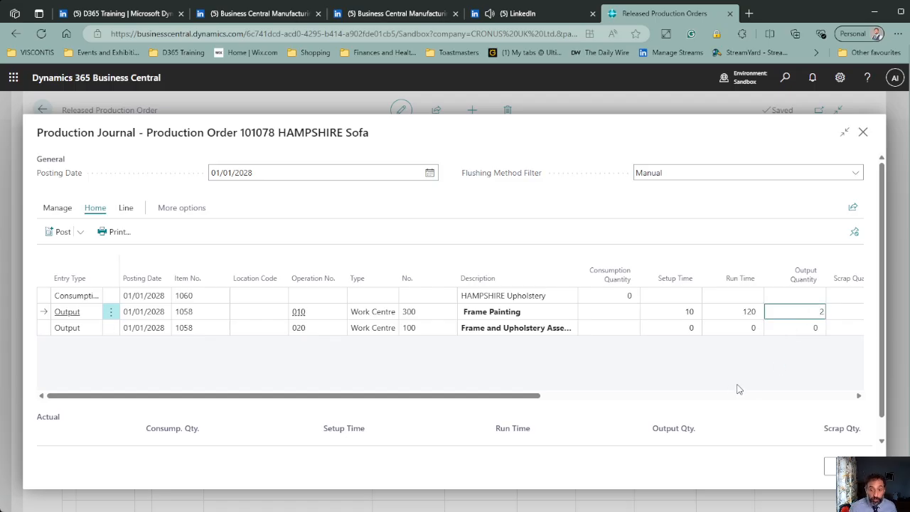
Step: Preview the posting with the Frame Painting output, examine its item ledger entries, and return to the journal
left_click(82, 231)
left_click(93, 273)
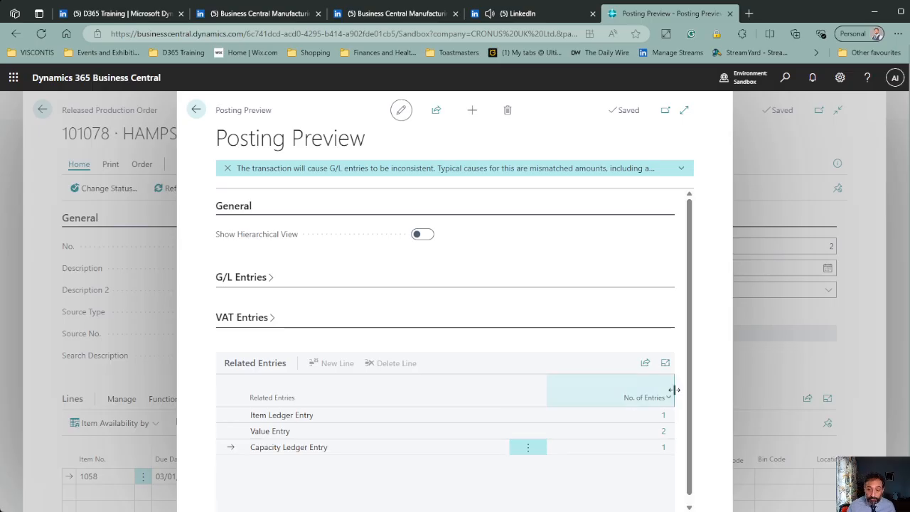
left_click(662, 416)
left_click(662, 416)
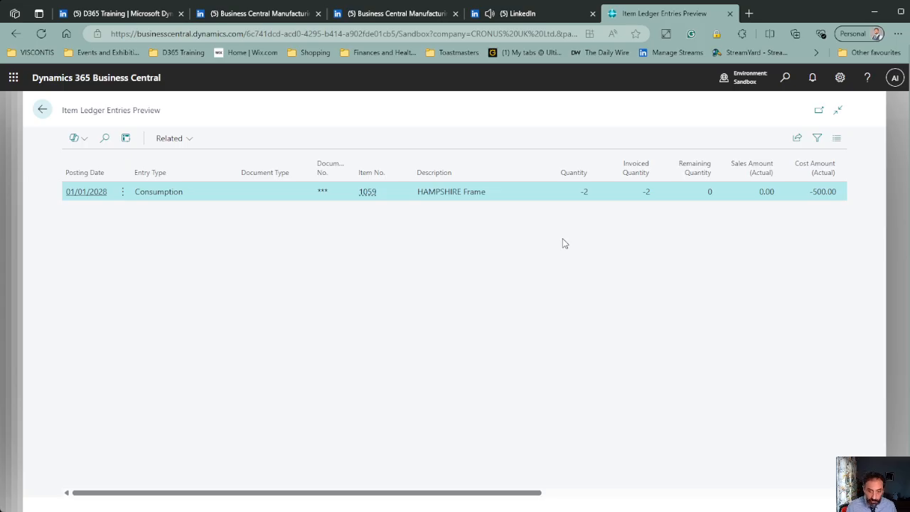
left_click(43, 111)
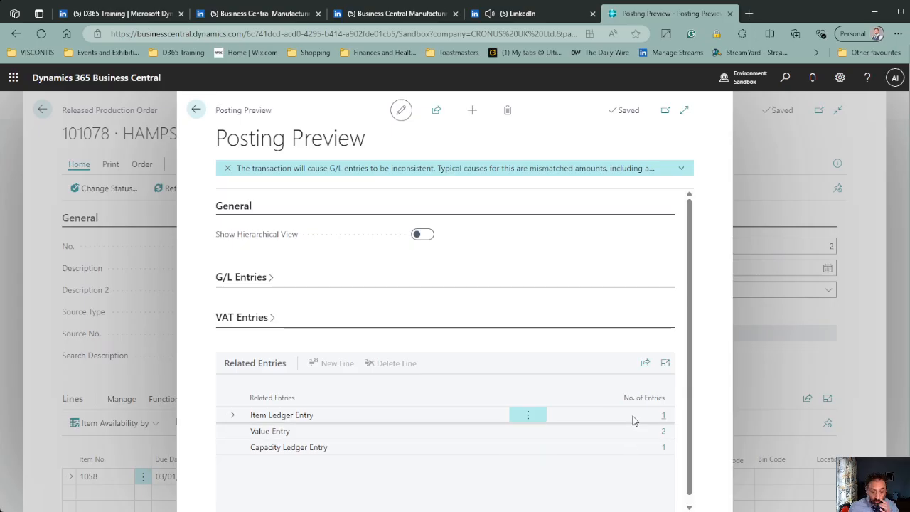
left_click(197, 109)
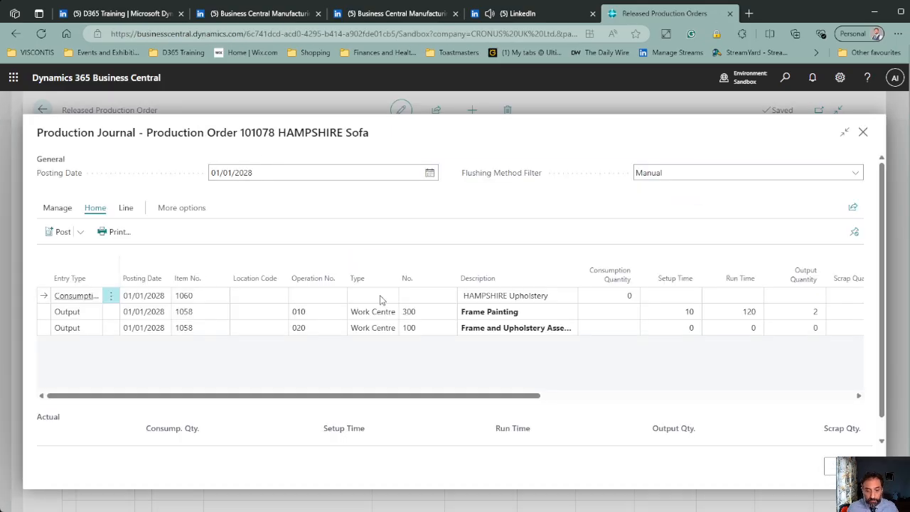
Step: Post the production journal lines and confirm the posting
left_click(60, 235)
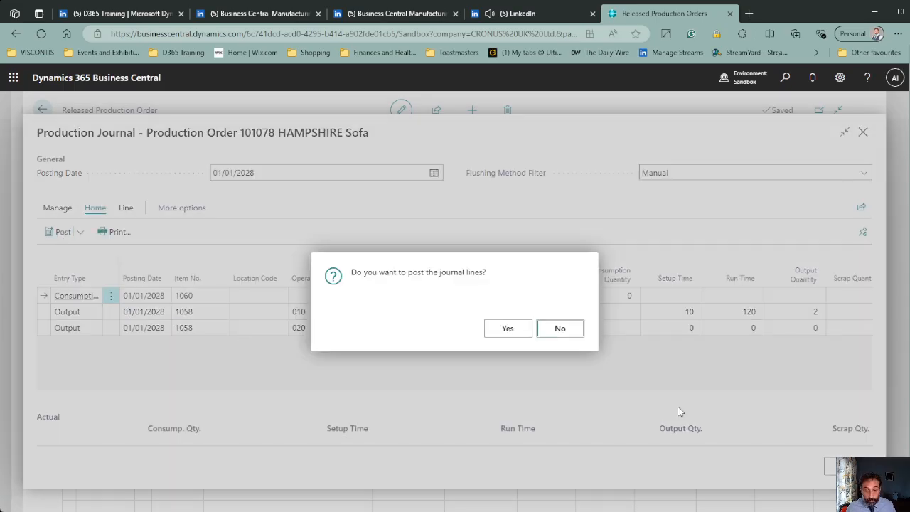
left_click(506, 328)
left_click(555, 327)
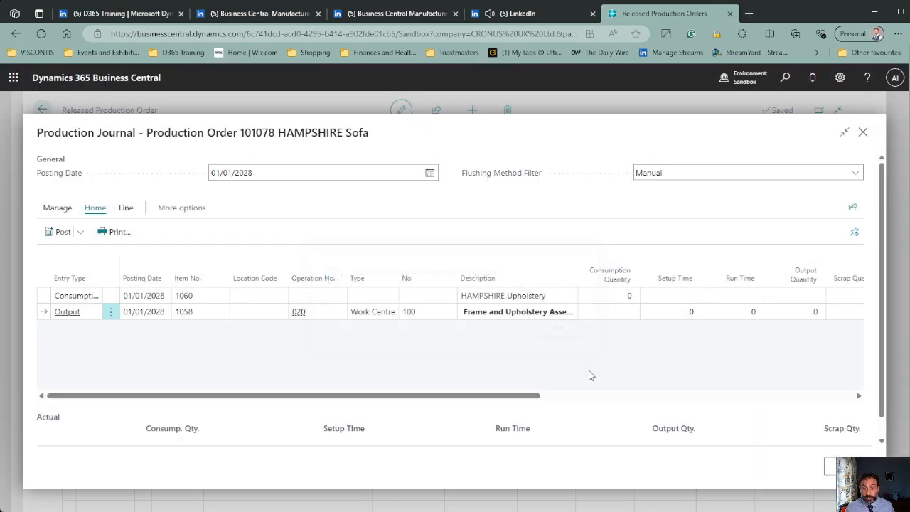
Step: Set the consumption quantity of HAMPSHIRE Upholstery to 2 in the production journal
left_click(616, 294)
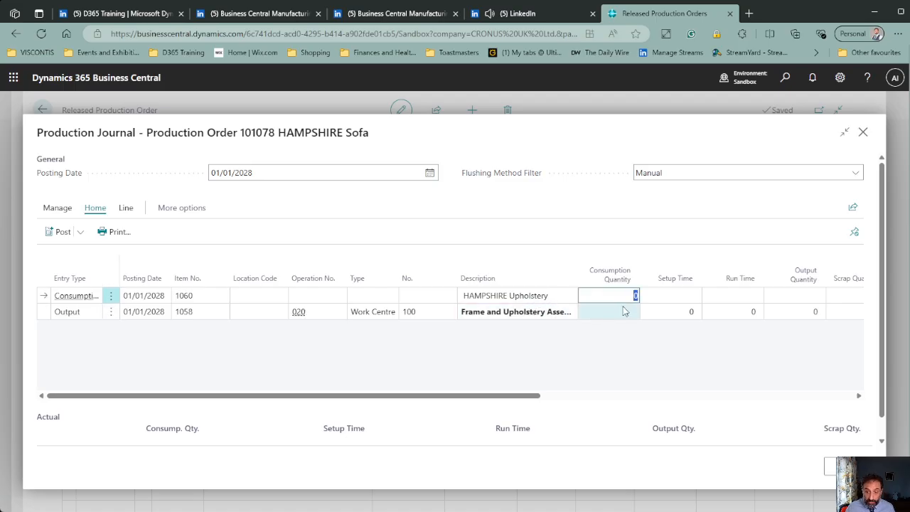
type("2")
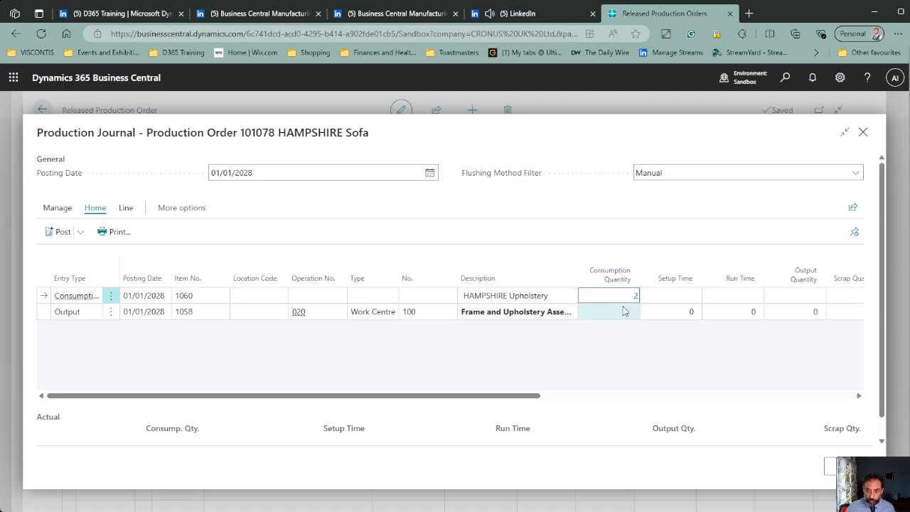
left_click(622, 310)
Step: Enter setup time 10, run time 120 and output quantity 2 for operation 020, the frame and upholstery assembly
key("Tab")
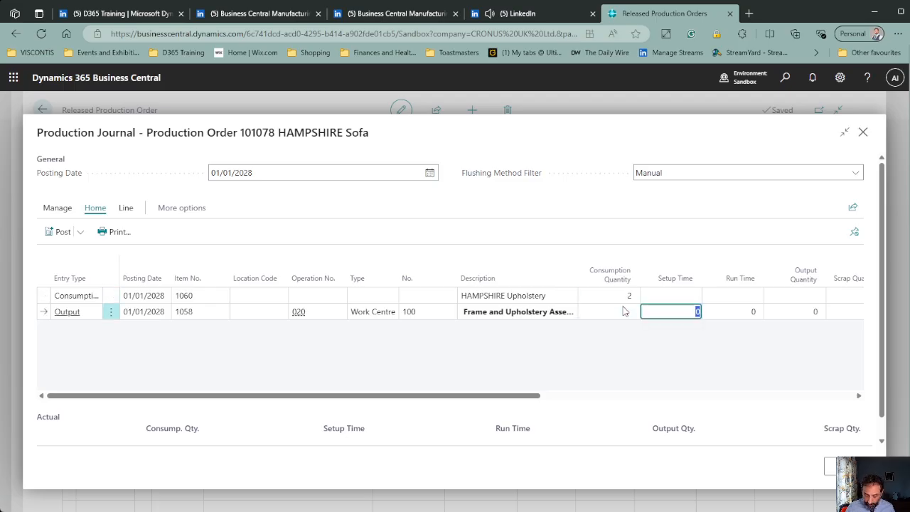
type("10")
key("Tab")
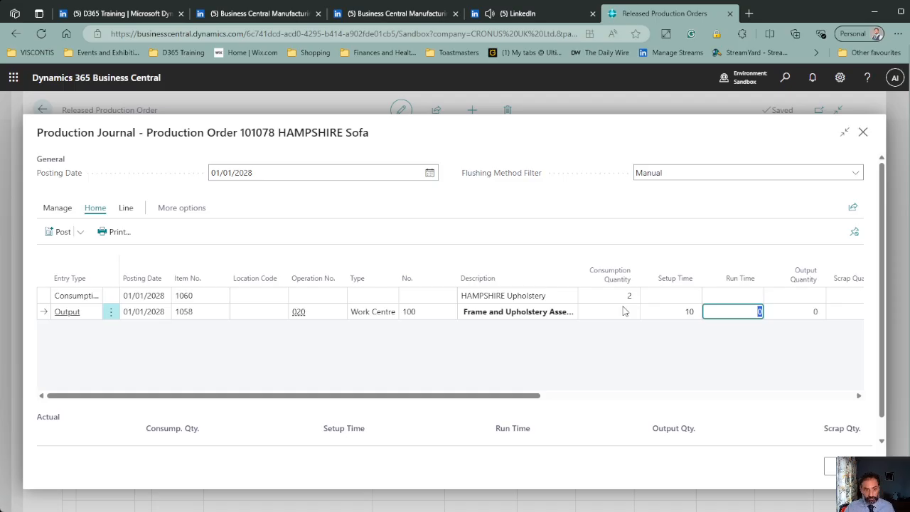
type("120")
key("Tab")
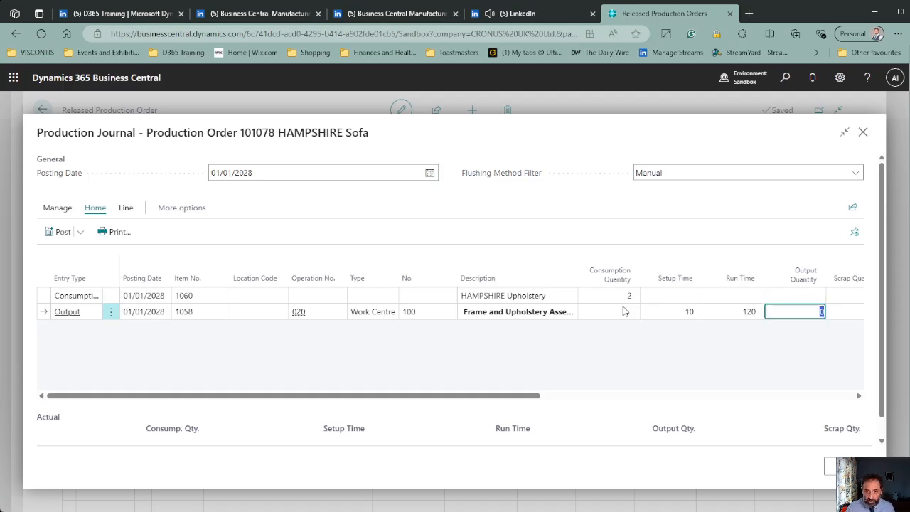
type("2")
key("Tab")
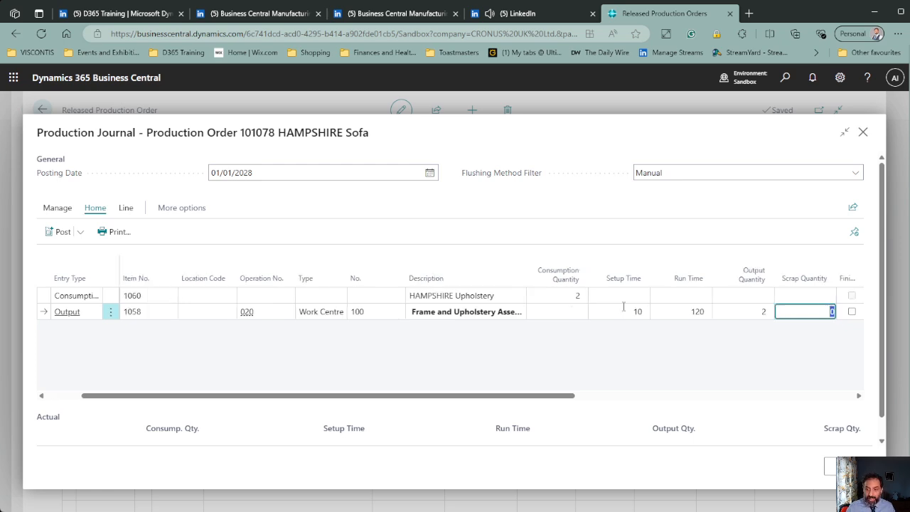
key("shift+Tab")
left_click(624, 307)
key("Tab")
key("Tab")
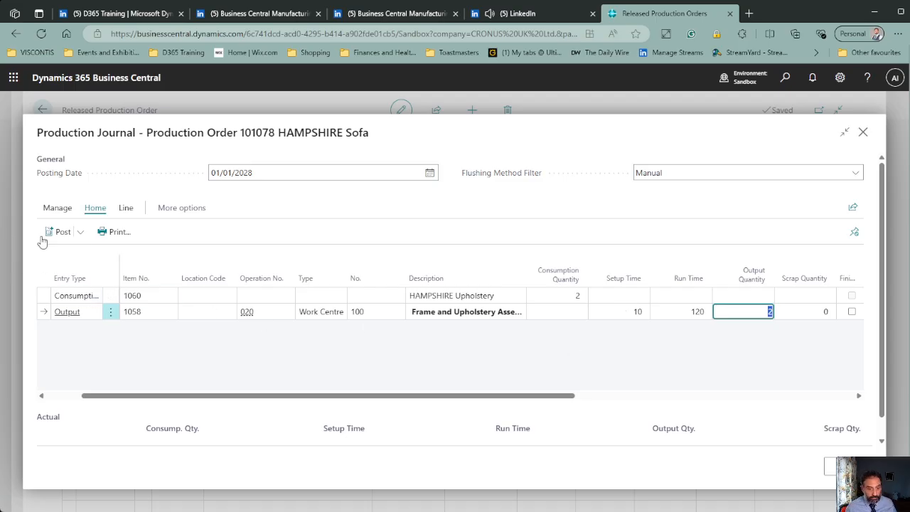
Step: Preview the posting of the upholstery consumption and operation 020 output, examine the item ledger entries, and return to the journal
left_click(78, 235)
left_click(95, 275)
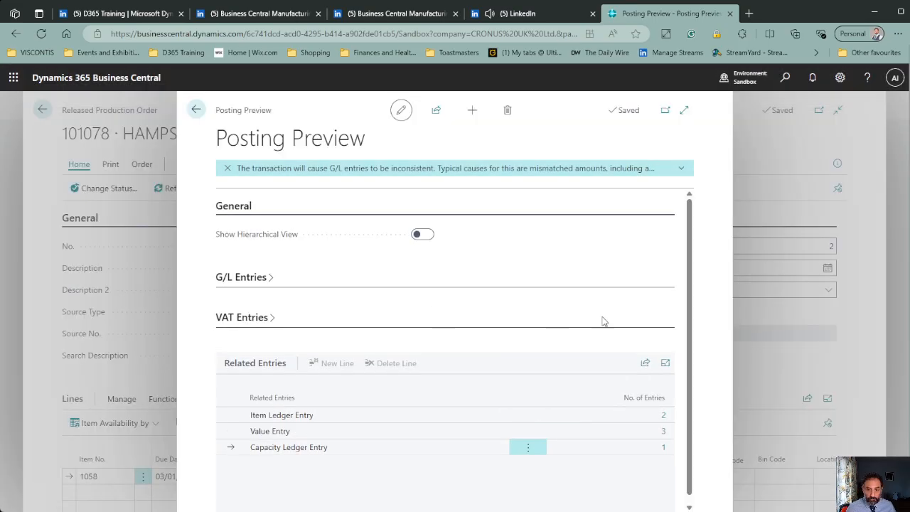
left_click(661, 416)
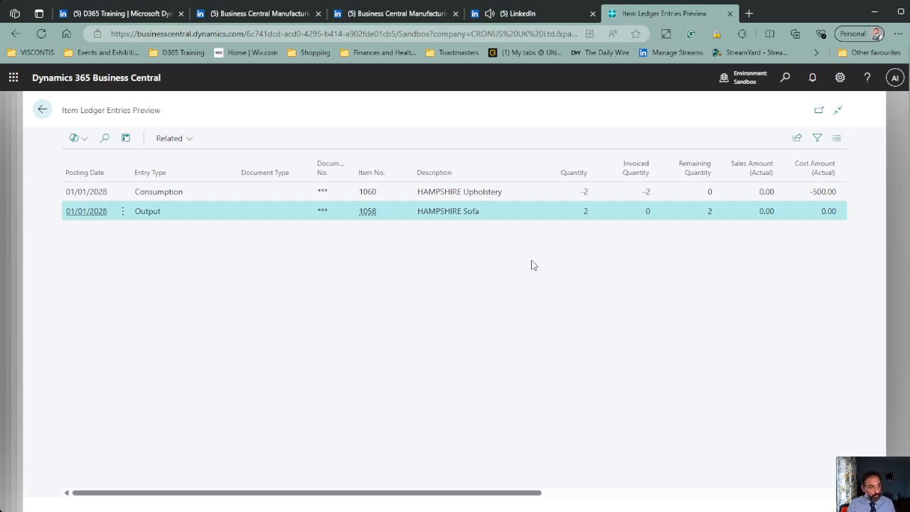
left_click(42, 110)
left_click(196, 109)
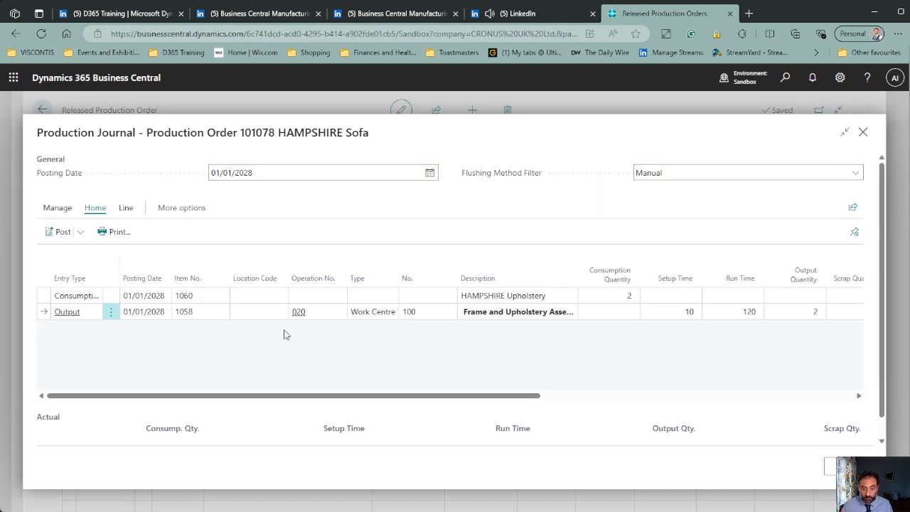
Step: Post the HAMPSHIRE Upholstery consumption and operation 020 output lines and close the production journal
left_click(62, 232)
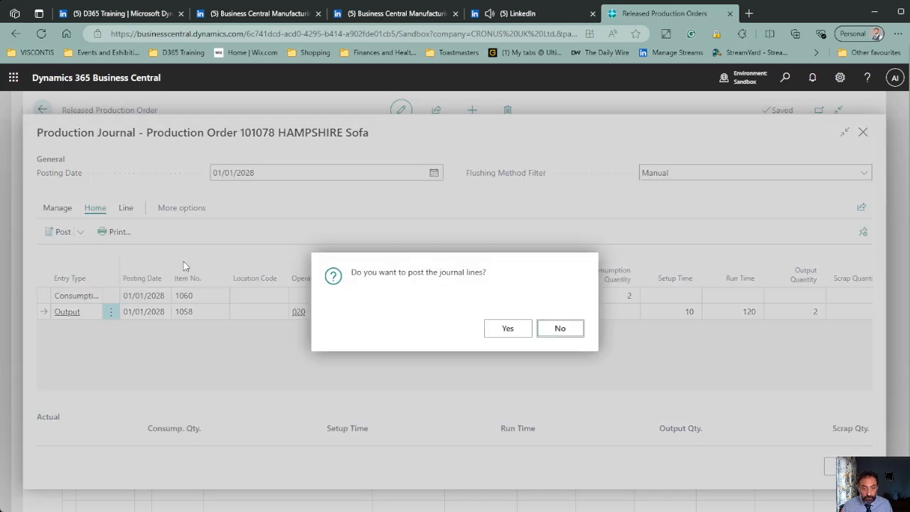
left_click(503, 328)
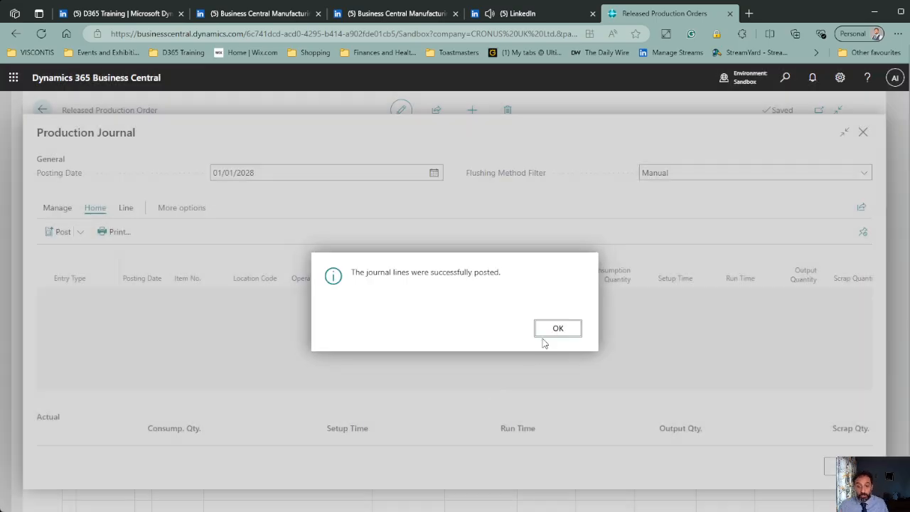
left_click(546, 329)
key("Escape")
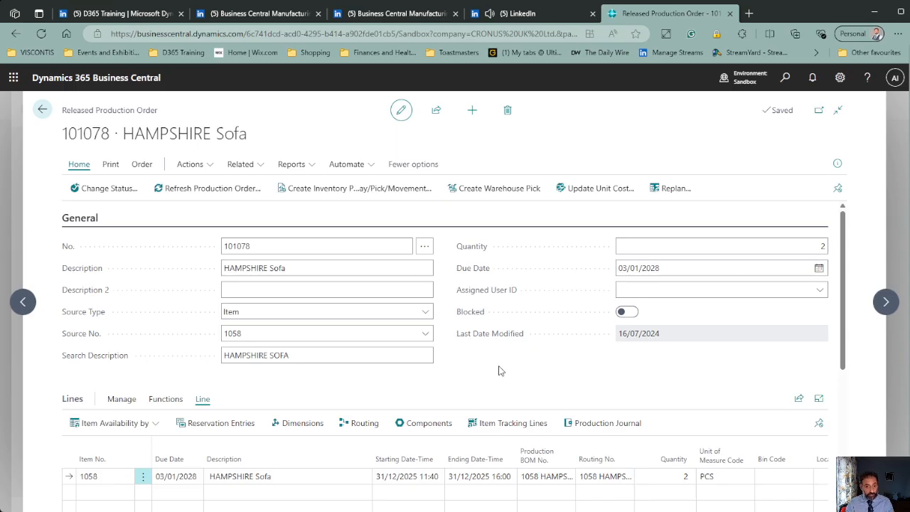
Step: Change the released HAMPSHIRE Sofa production order's status to Finished and return to the item list
left_click(128, 190)
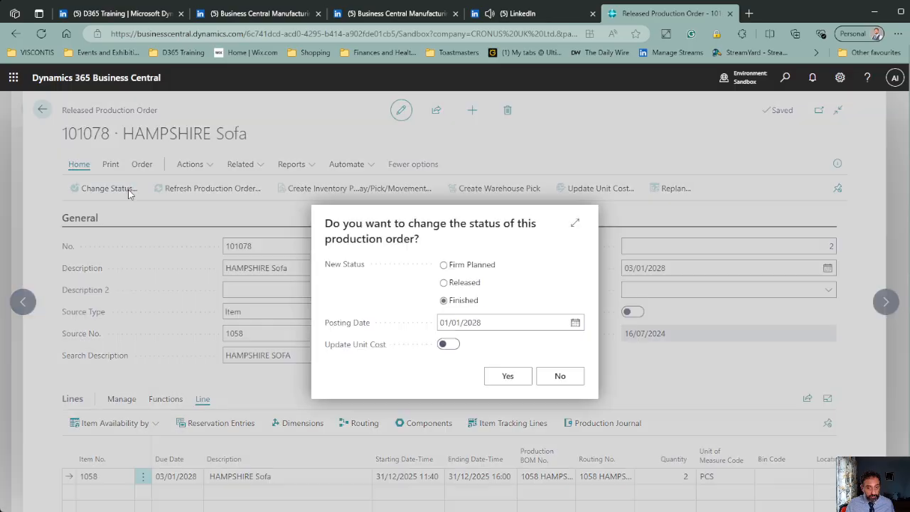
left_click(507, 378)
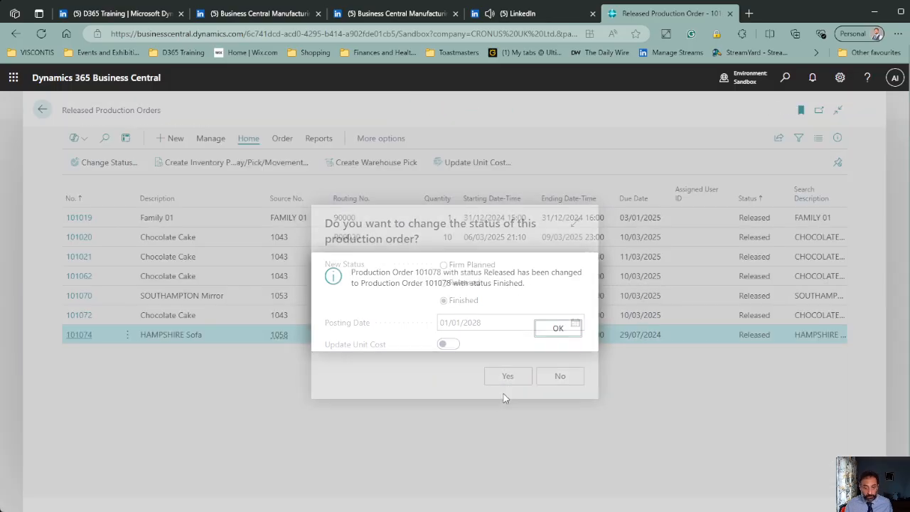
left_click(554, 328)
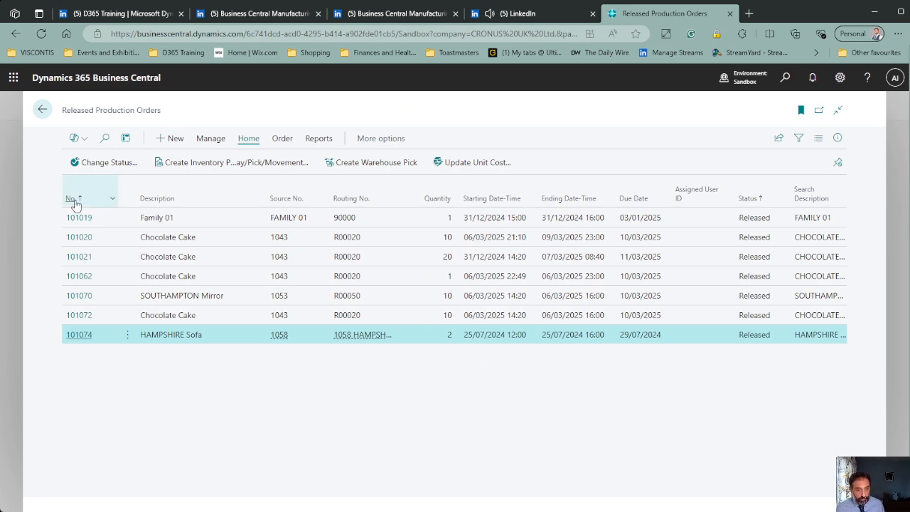
left_click(42, 109)
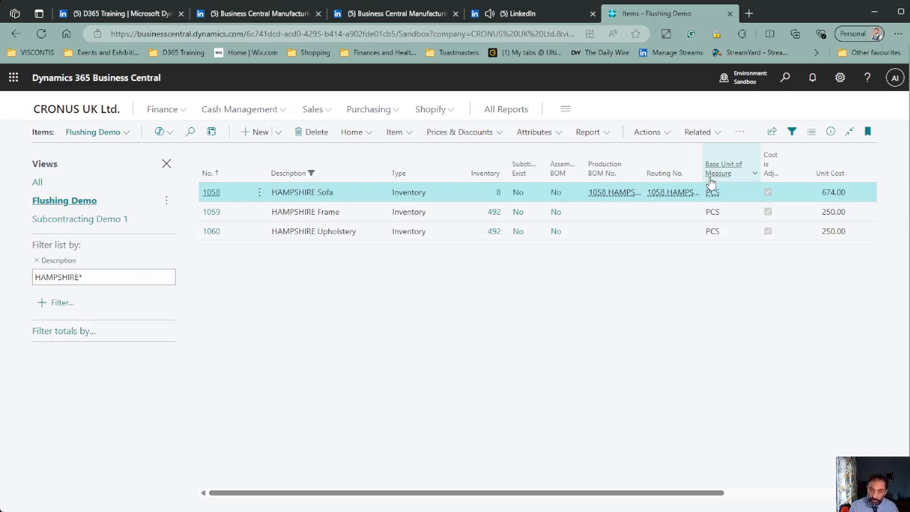
Step: Open the HAMPSHIRE Sofa's routing for editing and set its status to Under Development
mouse_move(668, 200)
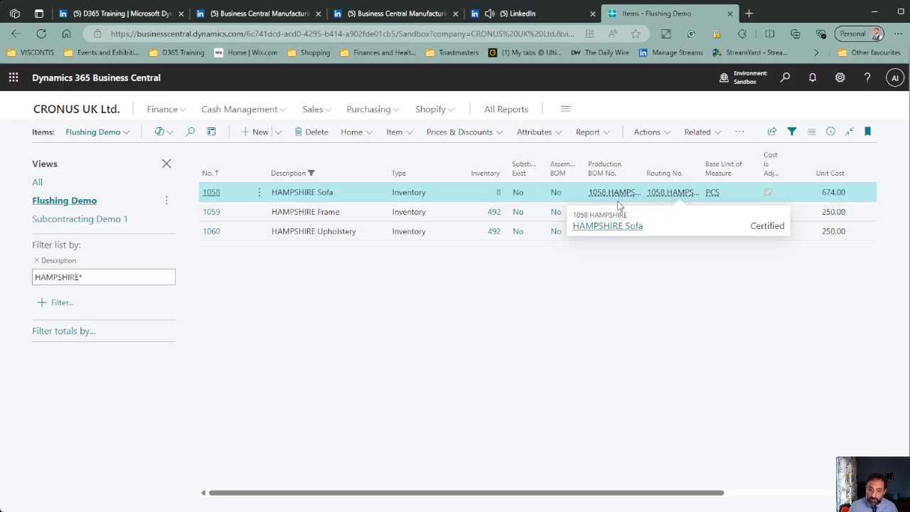
mouse_move(616, 196)
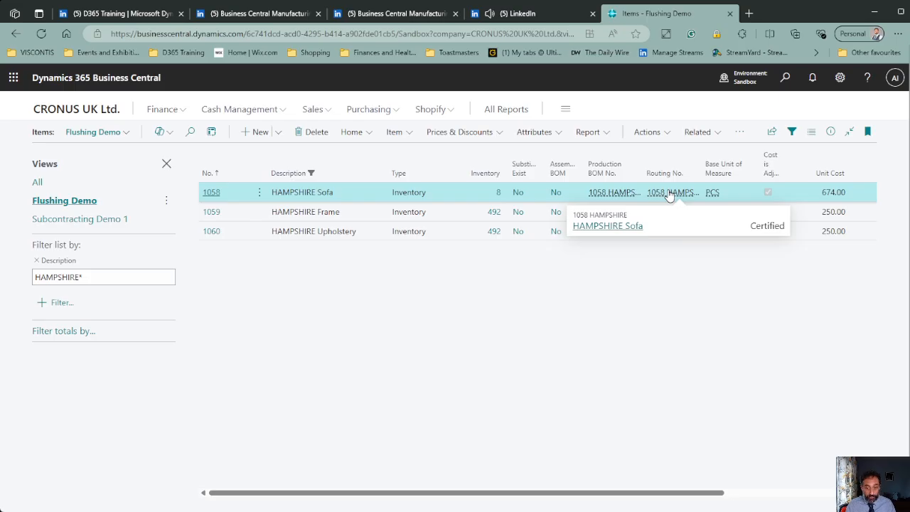
left_click(622, 226)
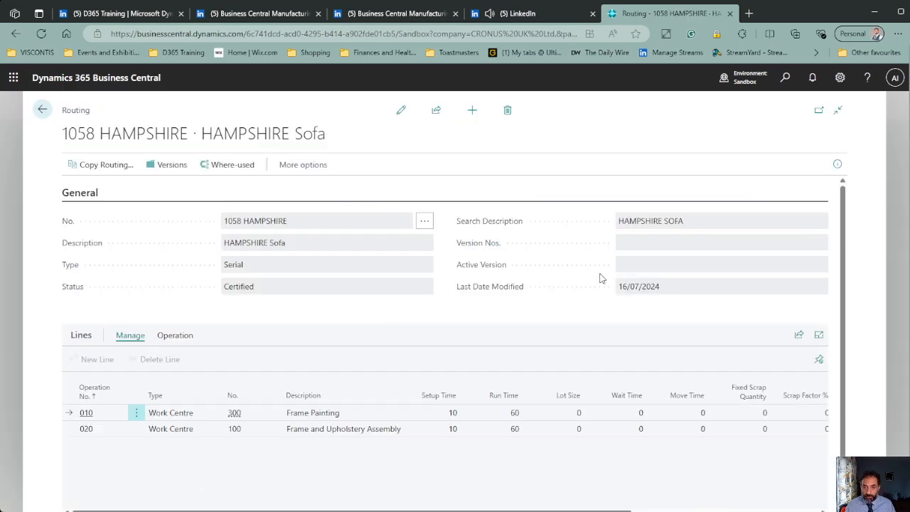
left_click(401, 112)
left_click(417, 286)
left_click(259, 326)
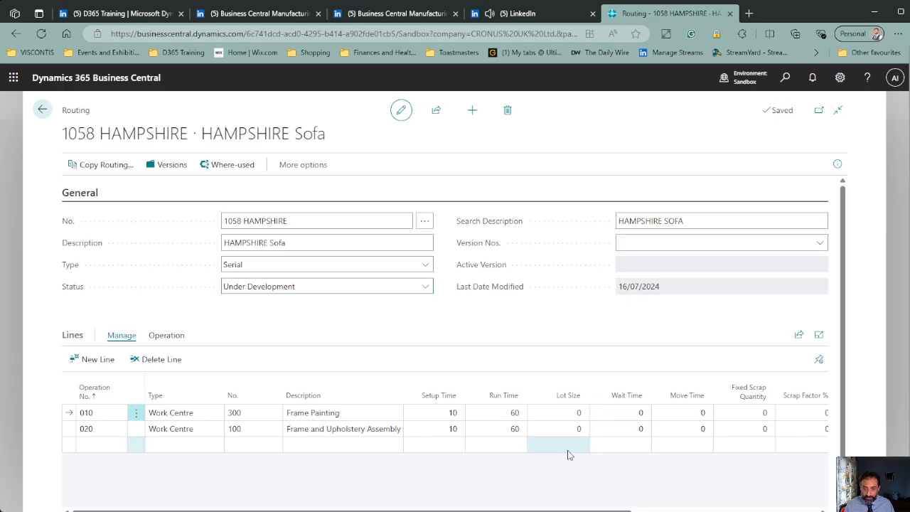
Step: Clear the routing link code of operation 010 and assign routing link code 100 to operation 020
left_click_drag(503, 508, 691, 509)
left_click(601, 408)
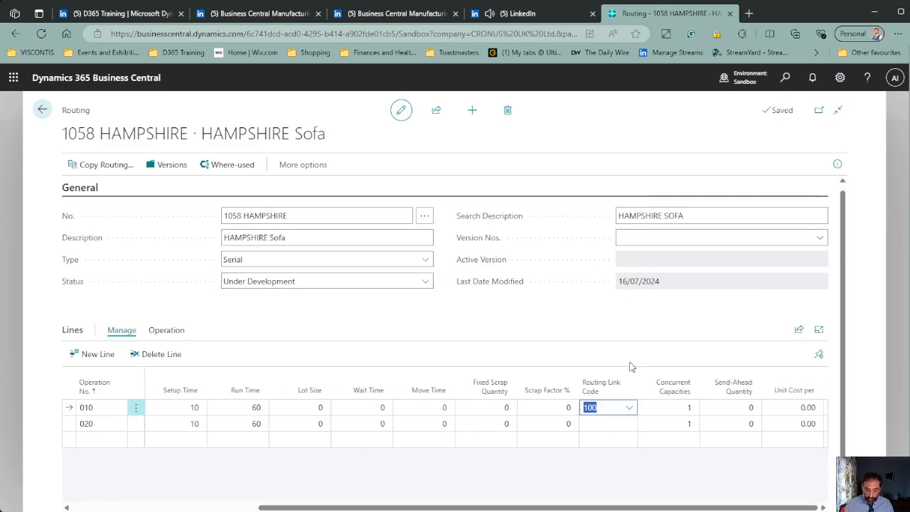
key("Delete")
key("Down")
type("100")
key("Tab")
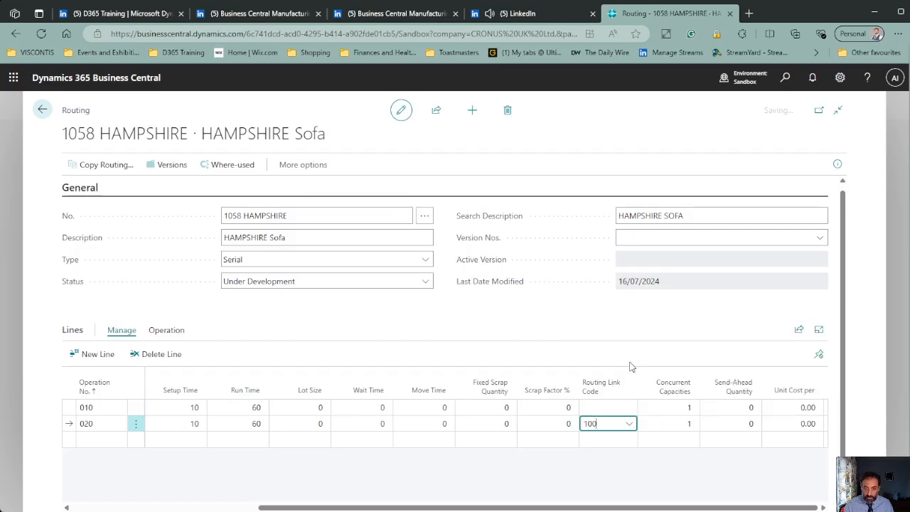
left_click(668, 349)
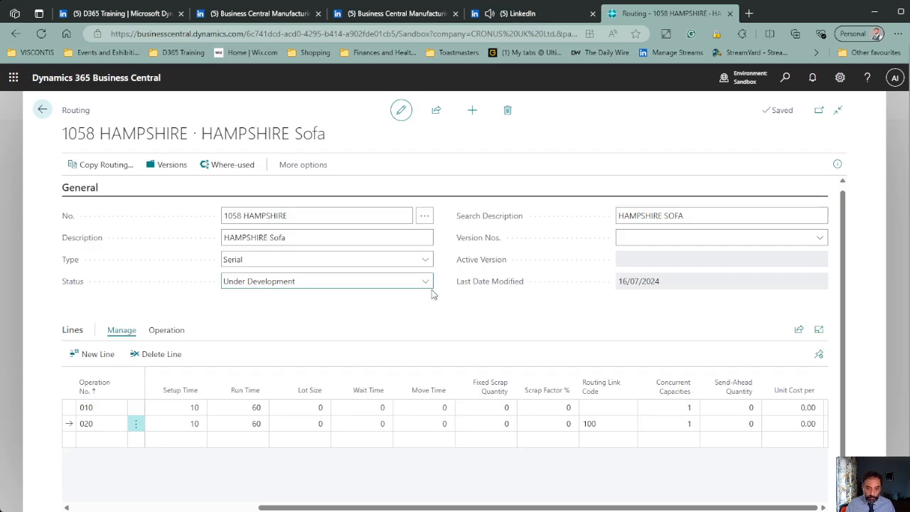
Step: Set the HAMPSHIRE Sofa routing's status to Certified and return to the item list
left_click(416, 313)
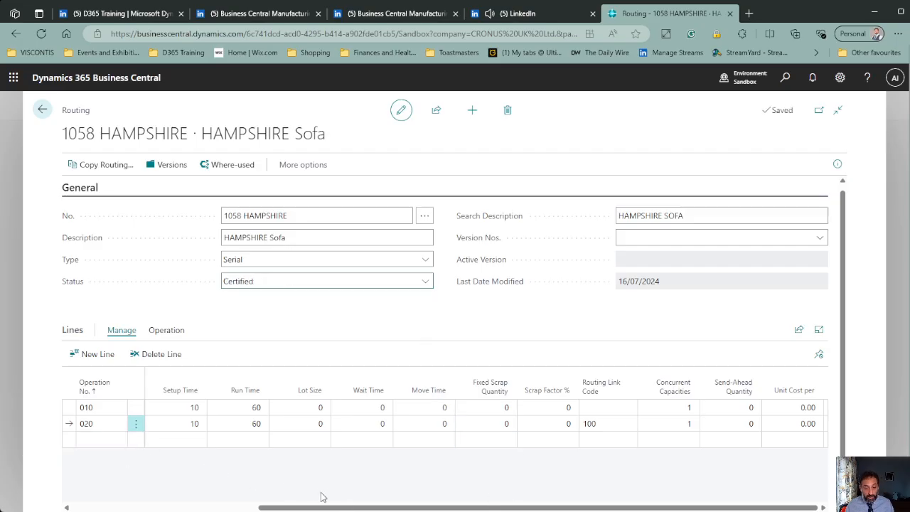
left_click_drag(327, 508, 142, 508)
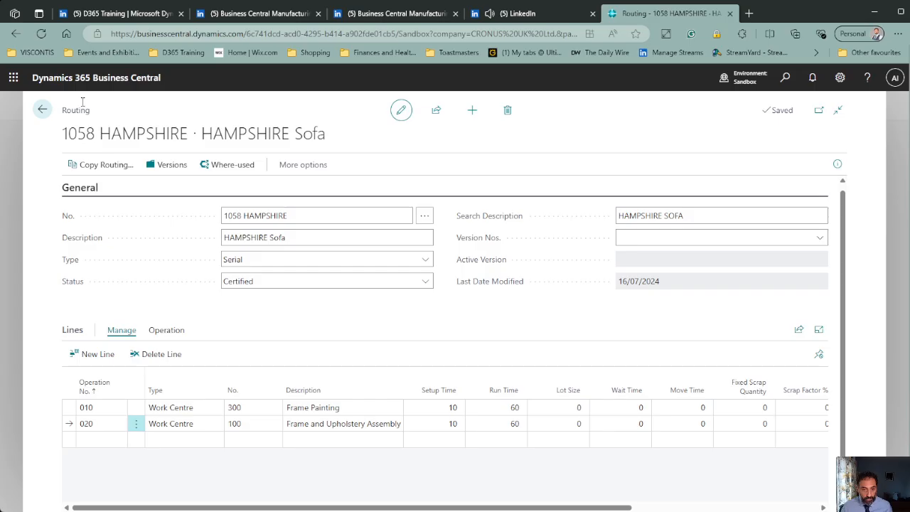
left_click(41, 109)
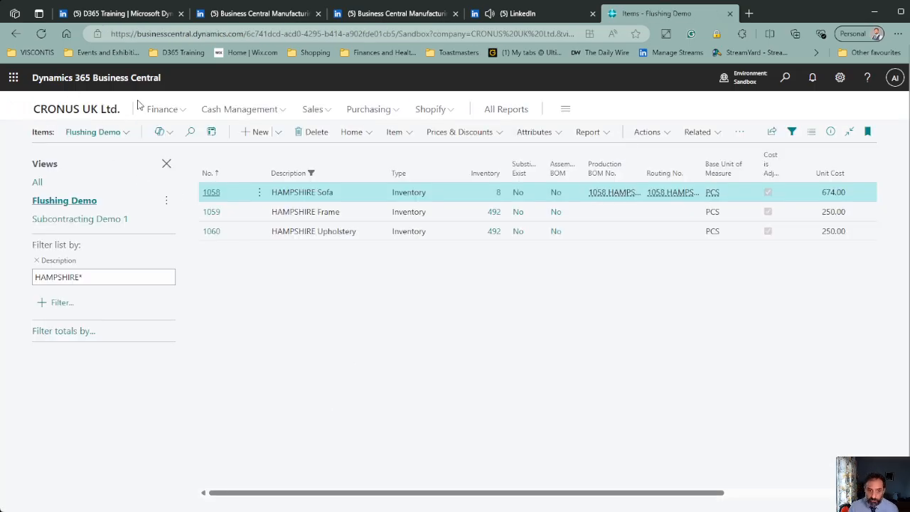
Step: Create a firm planned production order for item 1058, HAMPSHIRE Sofa, with a quantity of 10
key("alt+q")
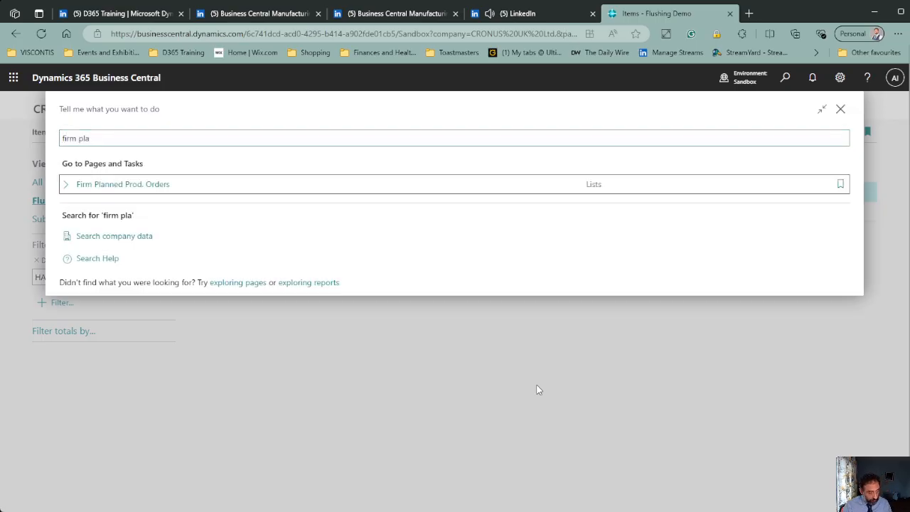
key("Return")
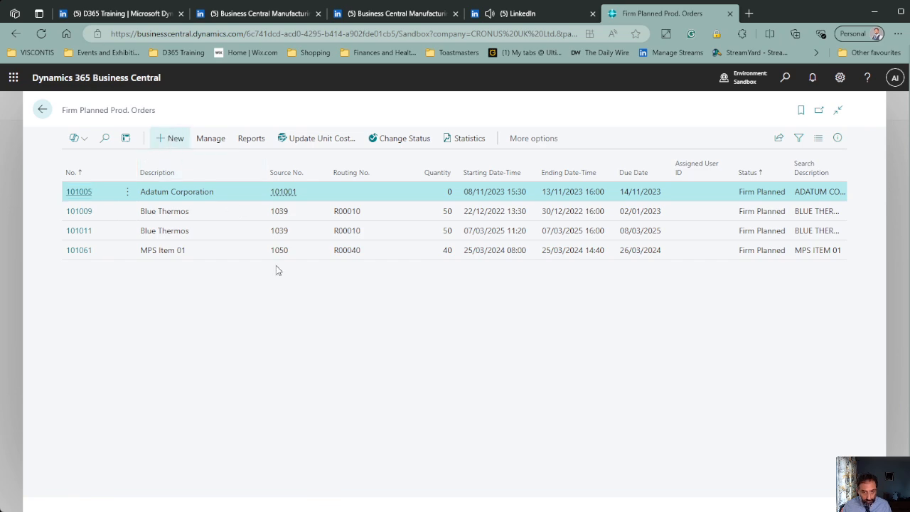
key("alt+n")
left_click(295, 327)
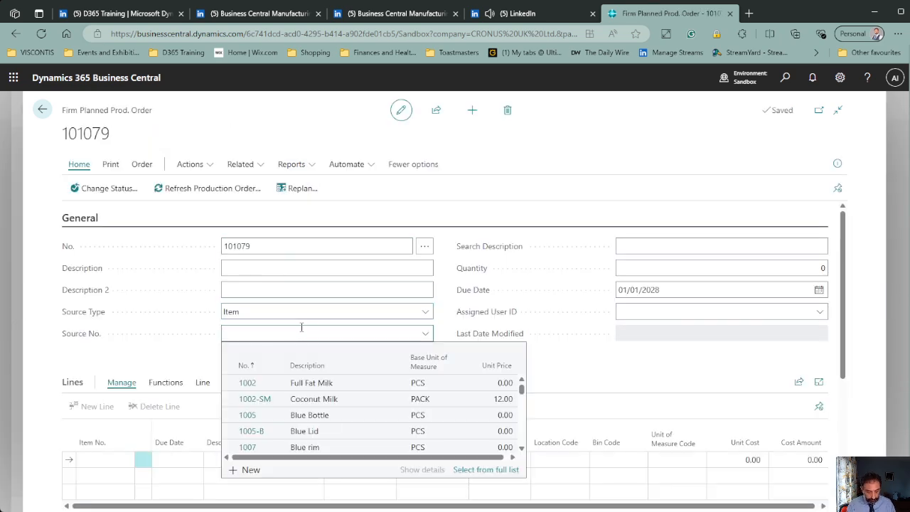
type("h")
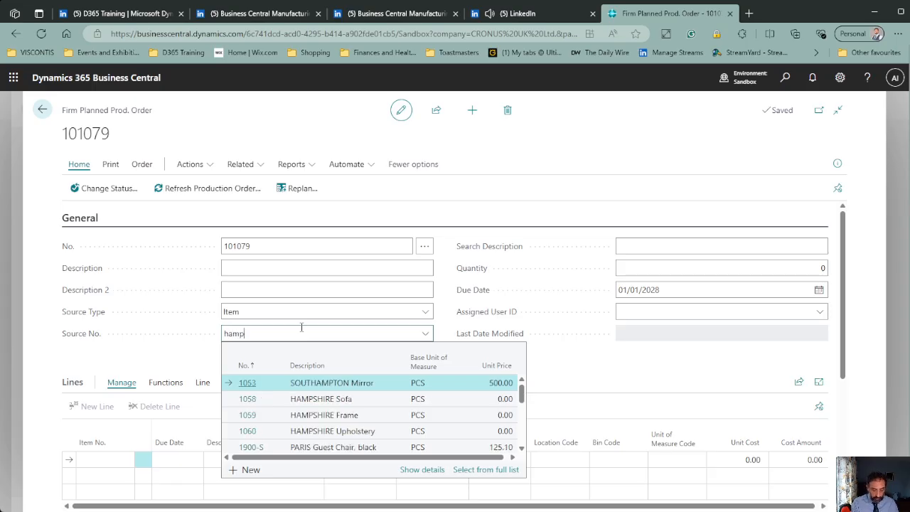
type("amp")
key("Down")
key("Down")
key("Return")
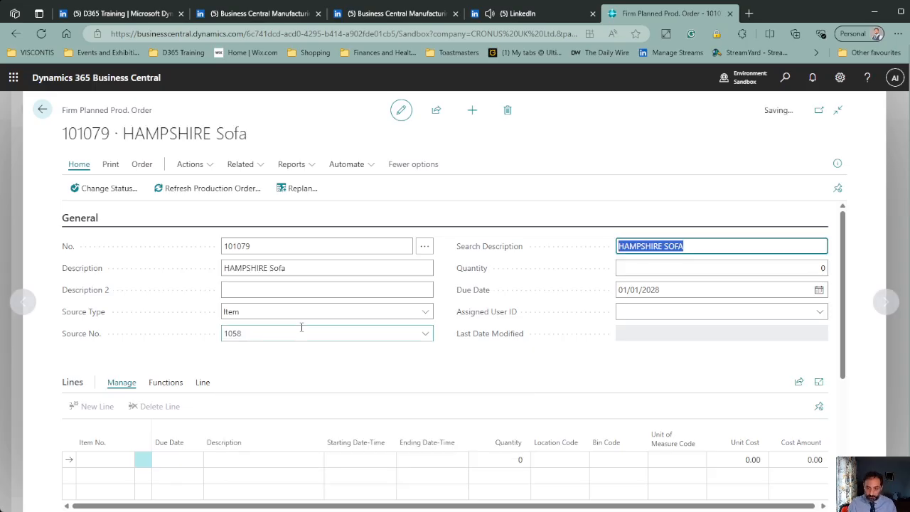
key("Tab")
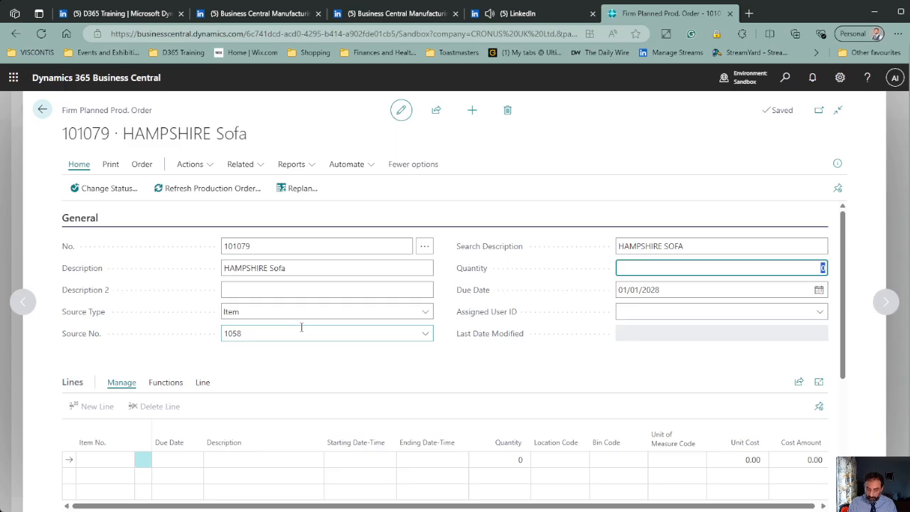
key("Tab")
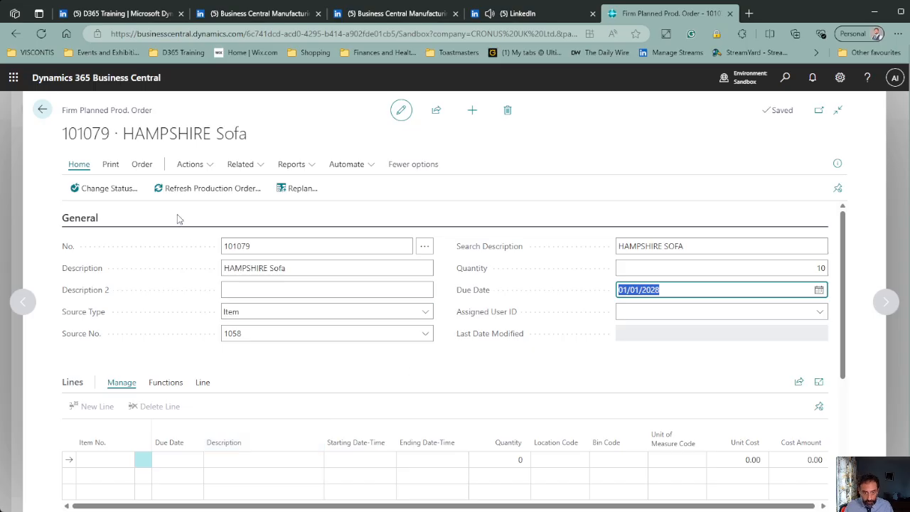
Step: Refresh the production order with backward scheduling, change its status to Released, and return to the item list
left_click(186, 189)
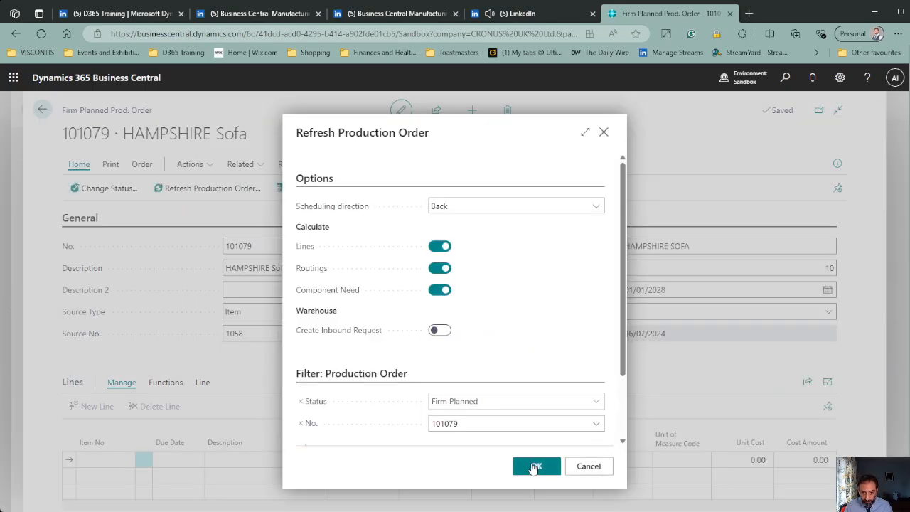
left_click(535, 466)
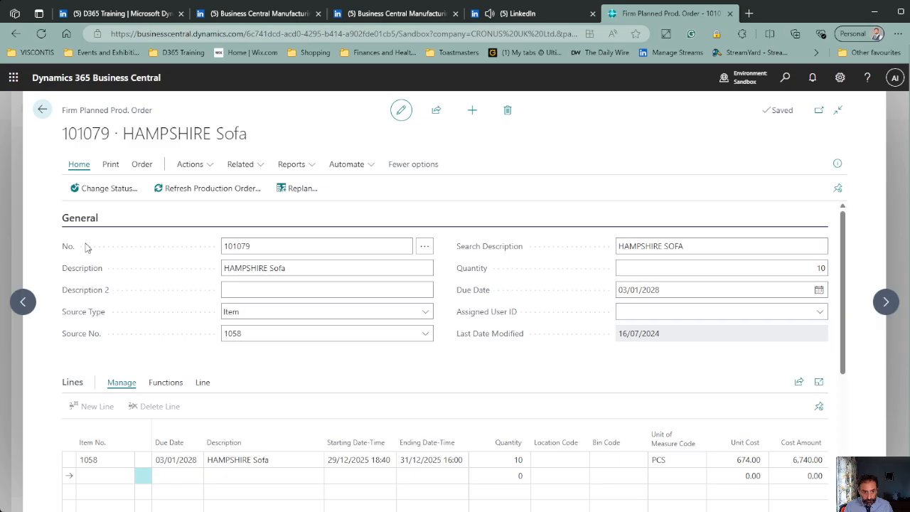
left_click(102, 188)
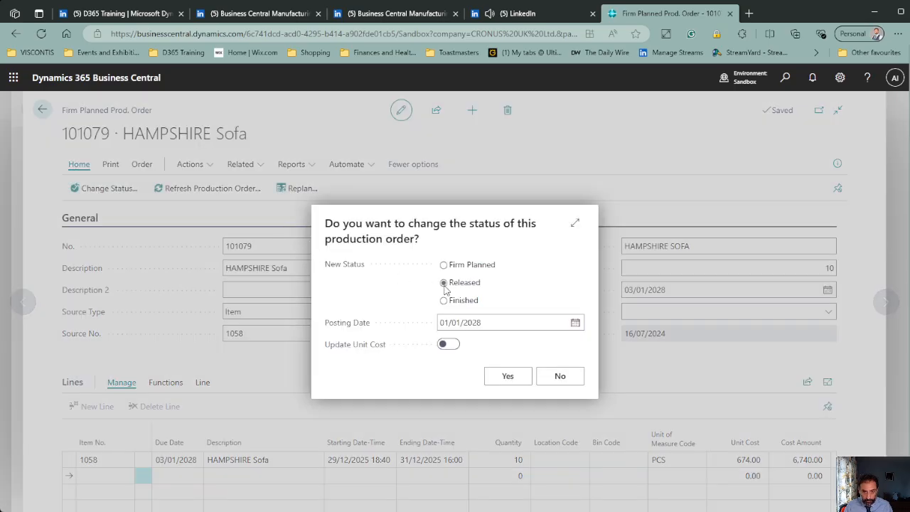
left_click(508, 376)
left_click(559, 328)
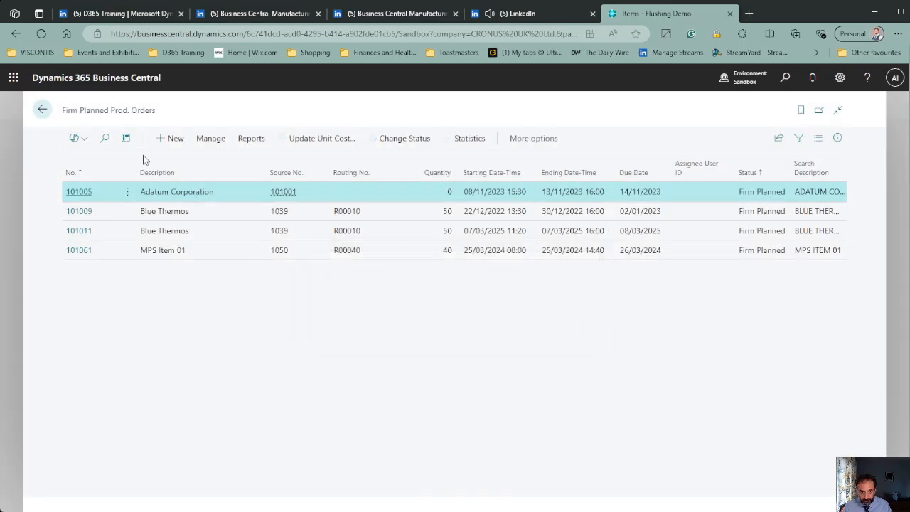
left_click(42, 109)
Step: Open the production journal of the new released HAMPSHIRE Sofa order for 10 pieces and select the operation 020 output line
key("alt+q")
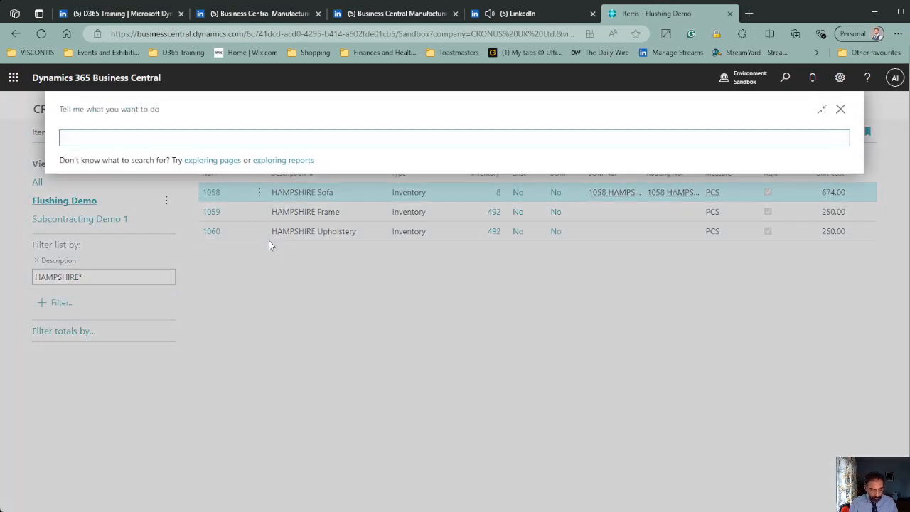
type("rel pro")
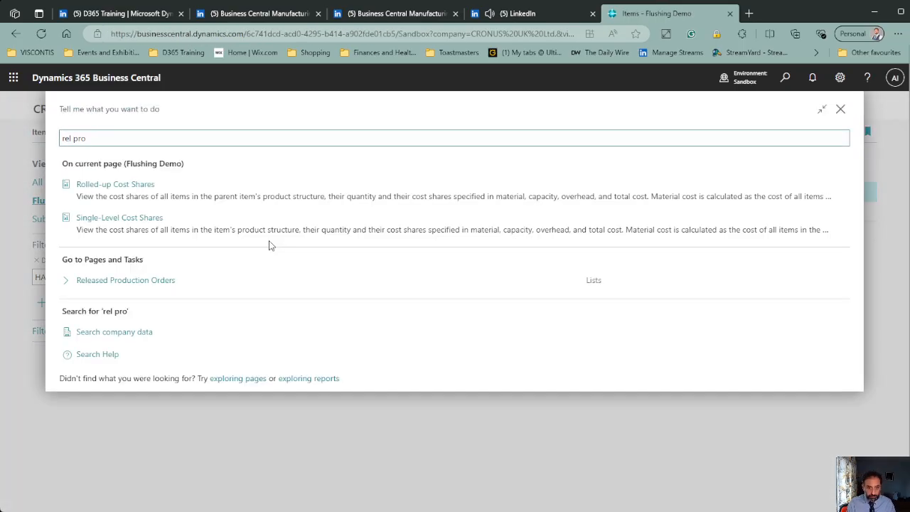
key("Down")
key("Return")
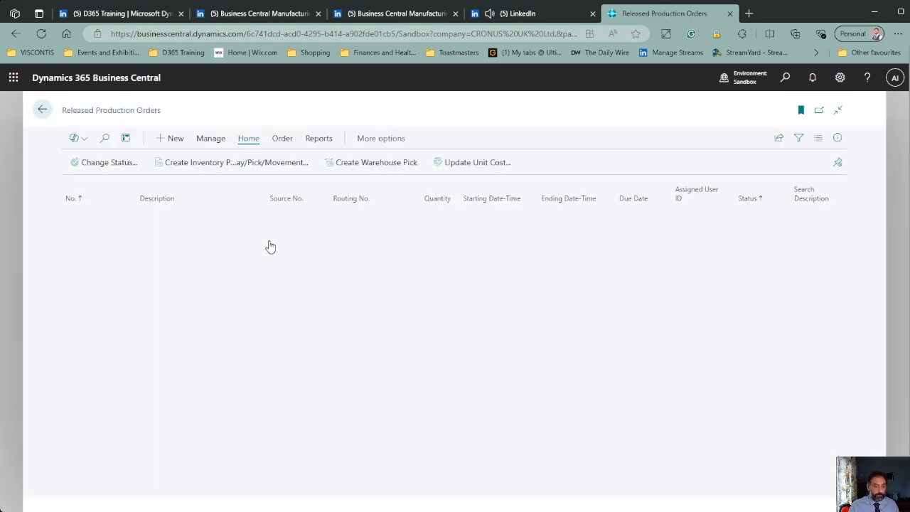
left_click(79, 353)
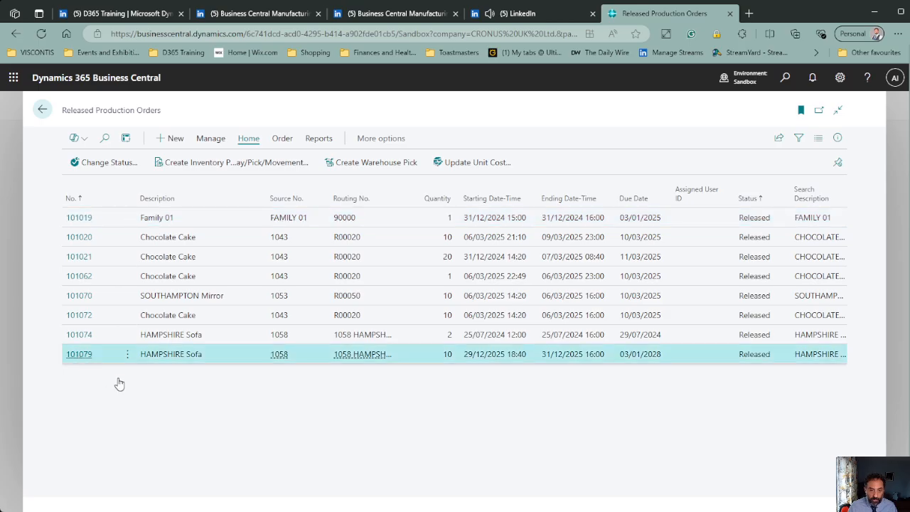
left_click(202, 399)
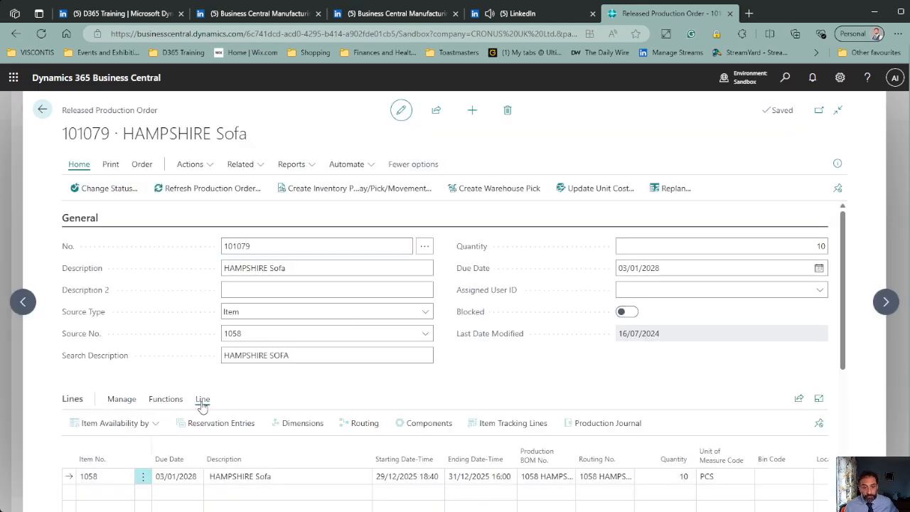
left_click(597, 423)
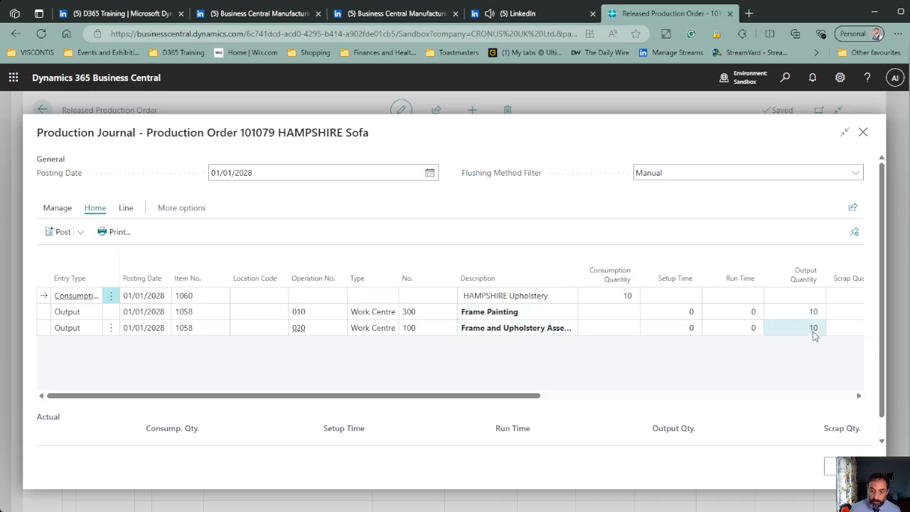
left_click(43, 329)
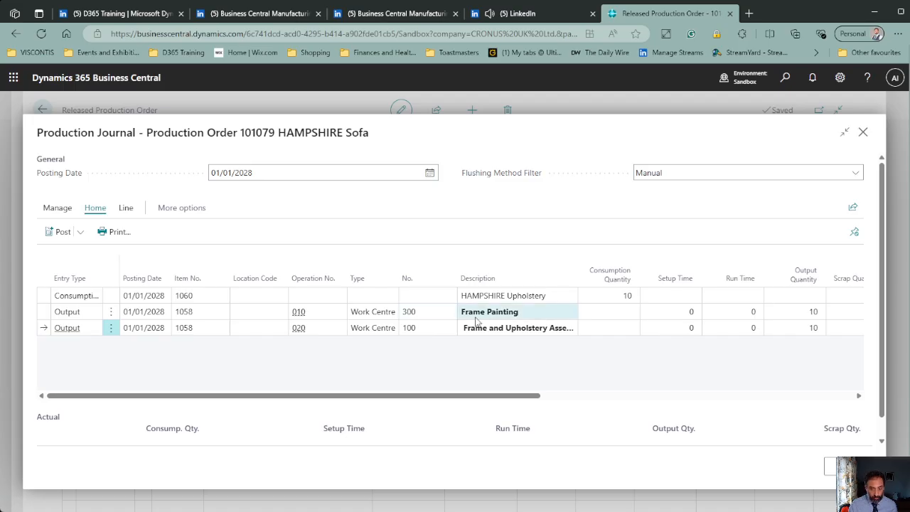
Step: Set the consumption quantity of the HAMPSHIRE Upholstery line to 0 in the production journal
left_click(604, 296)
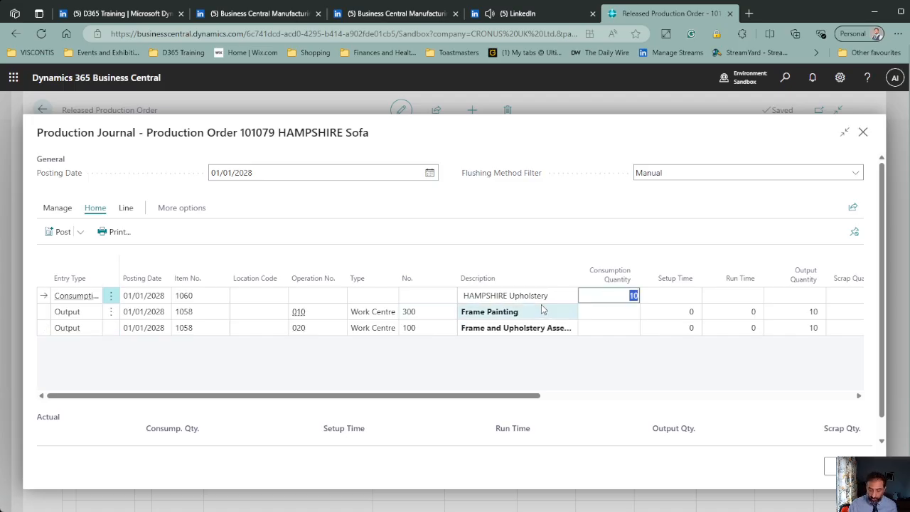
type("0")
key("Return")
key("Return")
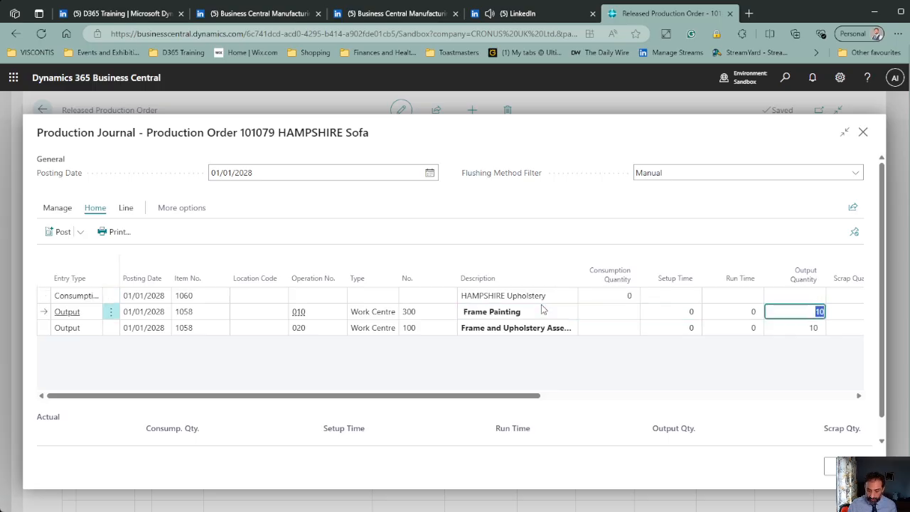
Step: Enter a setup time of 10 and a run time of 600 on the operation 010 Frame Painting output line
key("shift+Tab")
key("shift+Tab")
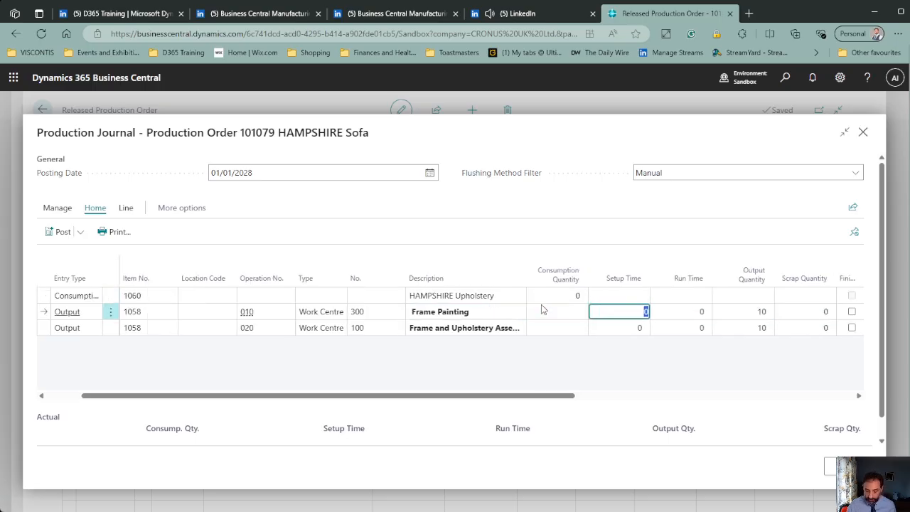
key("Tab")
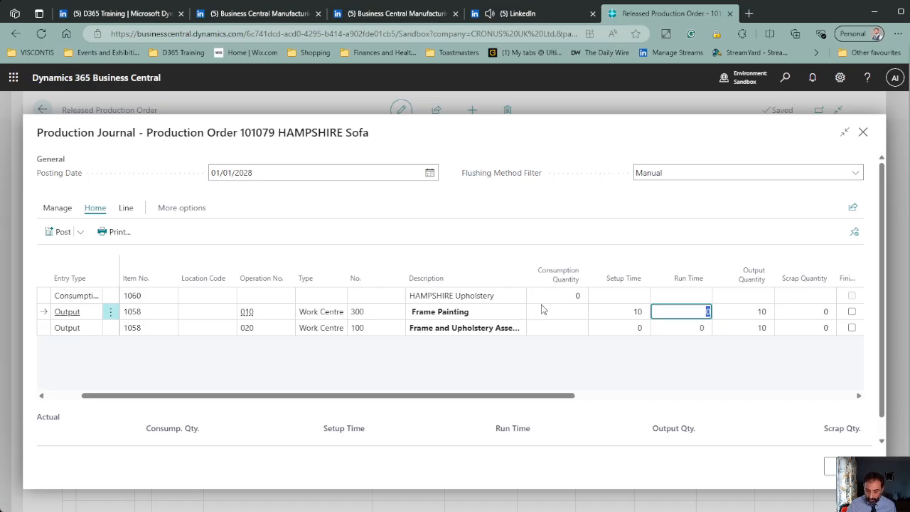
key("Tab")
key("shift+Tab")
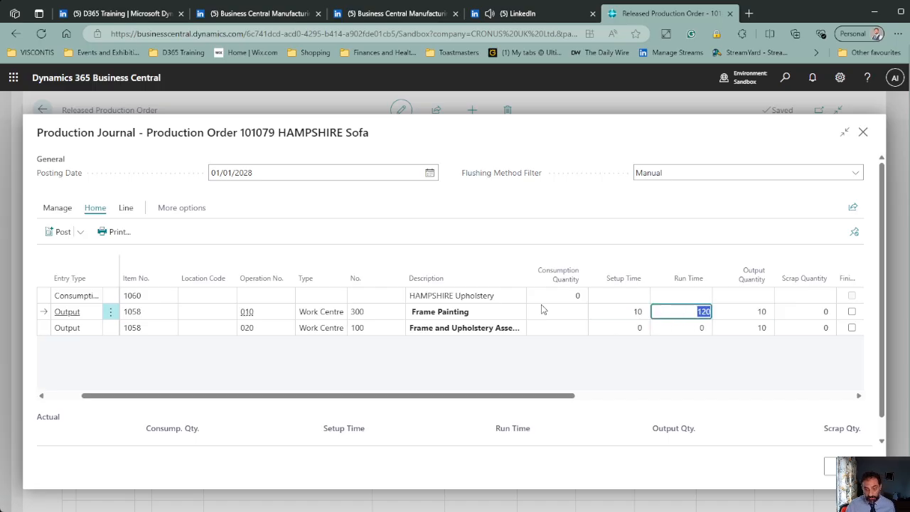
type("600")
key("Tab")
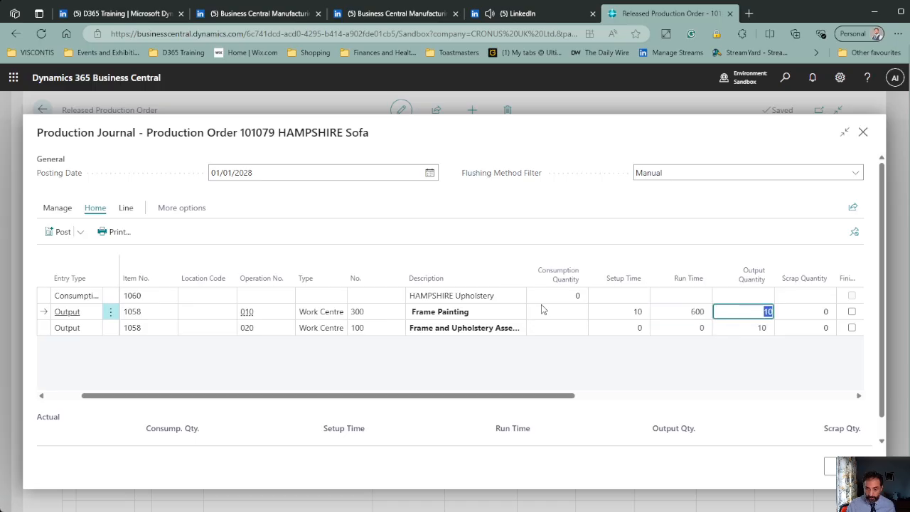
key("shift+Tab")
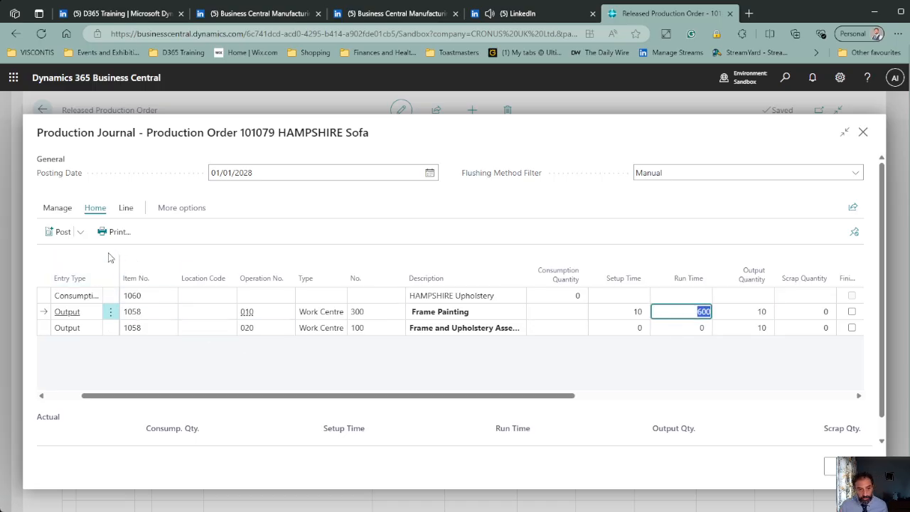
Step: Preview the journal posting, examine its consumption and output item ledger entries, and return to the production journal
left_click(63, 232)
left_click(99, 278)
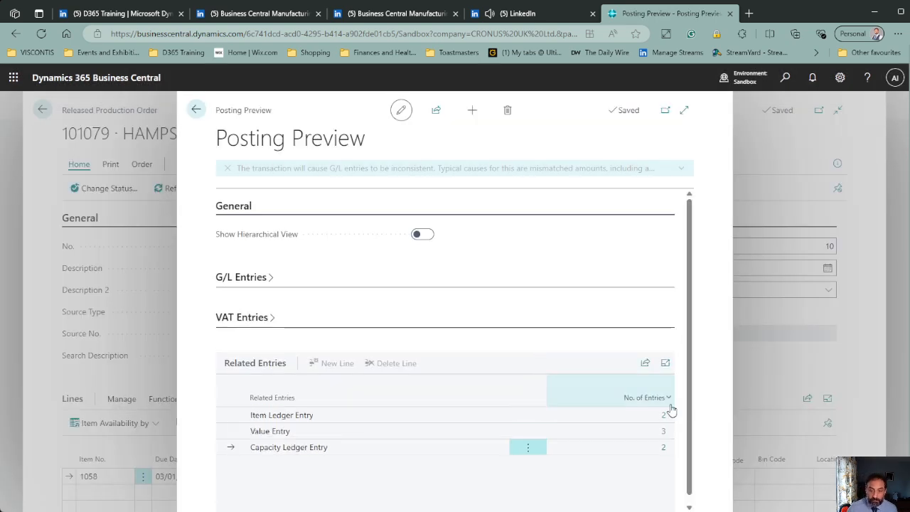
left_click(662, 415)
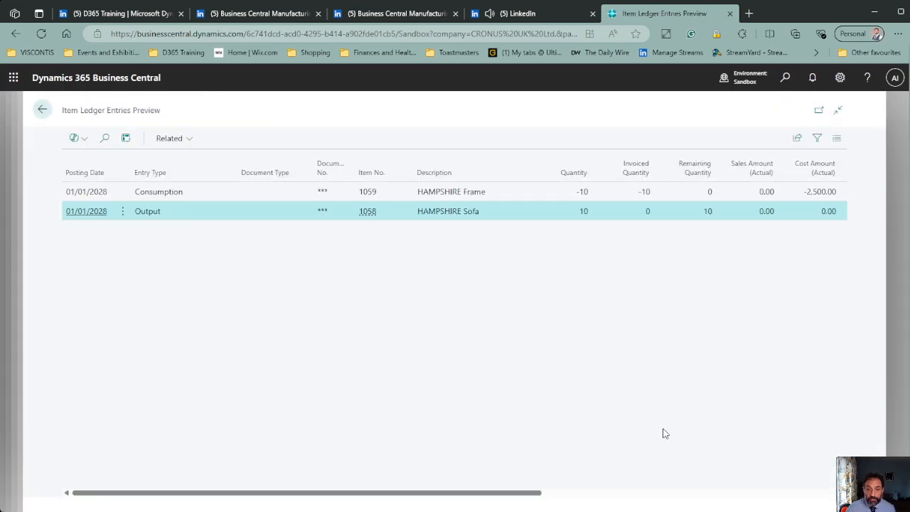
left_click(496, 197)
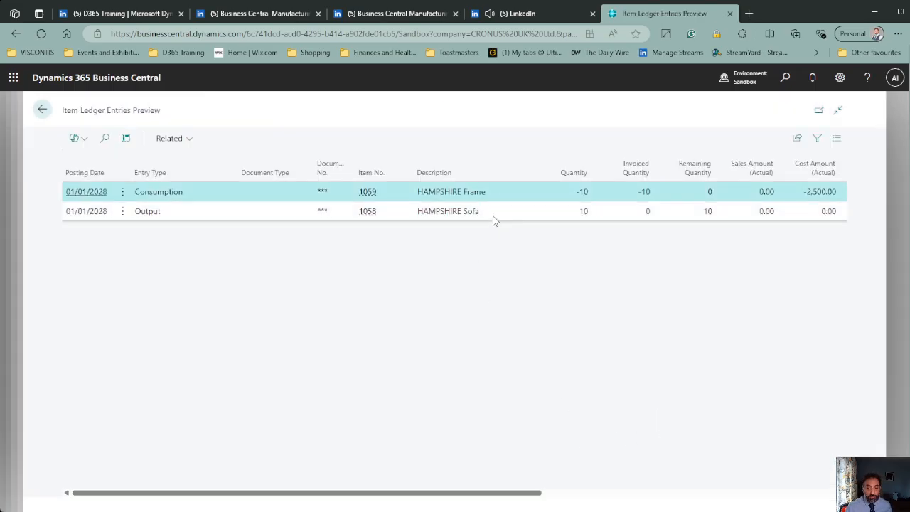
left_click(493, 215)
left_click(42, 109)
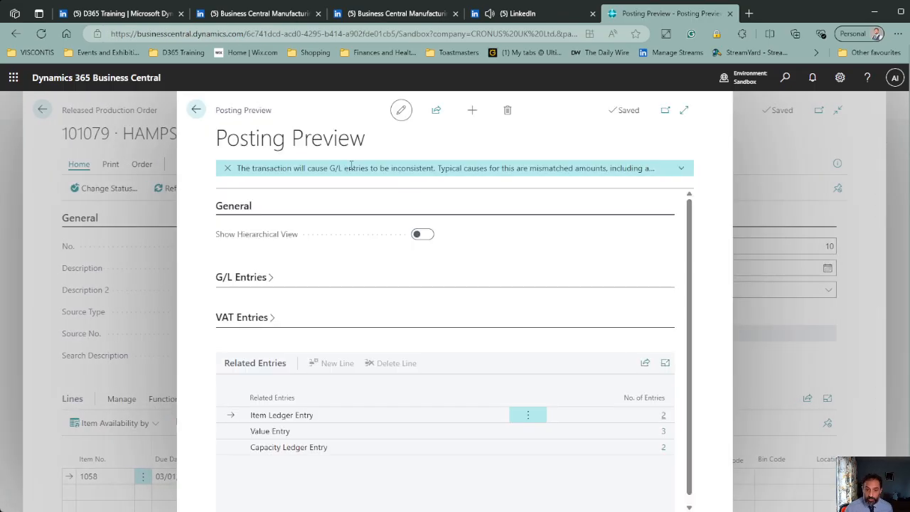
left_click(196, 110)
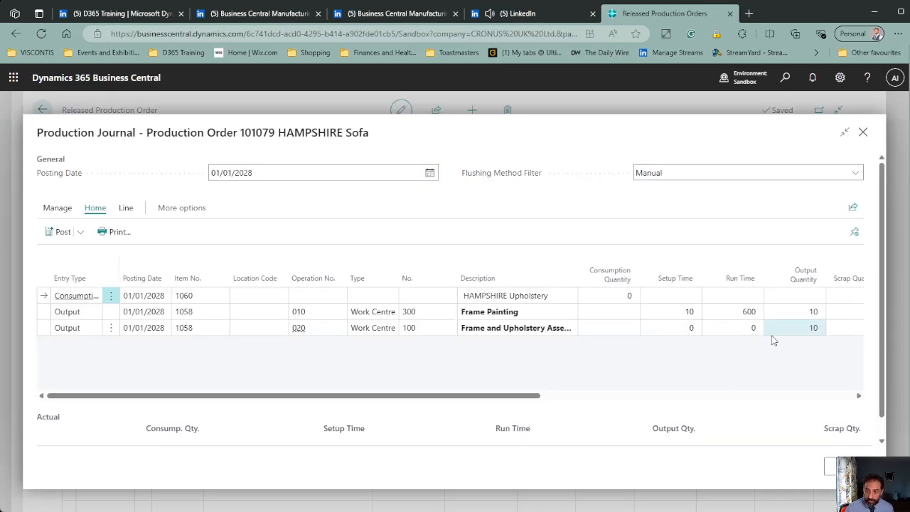
Step: Set the output quantity of the operation 020 line to 0
left_click(805, 327)
type("0")
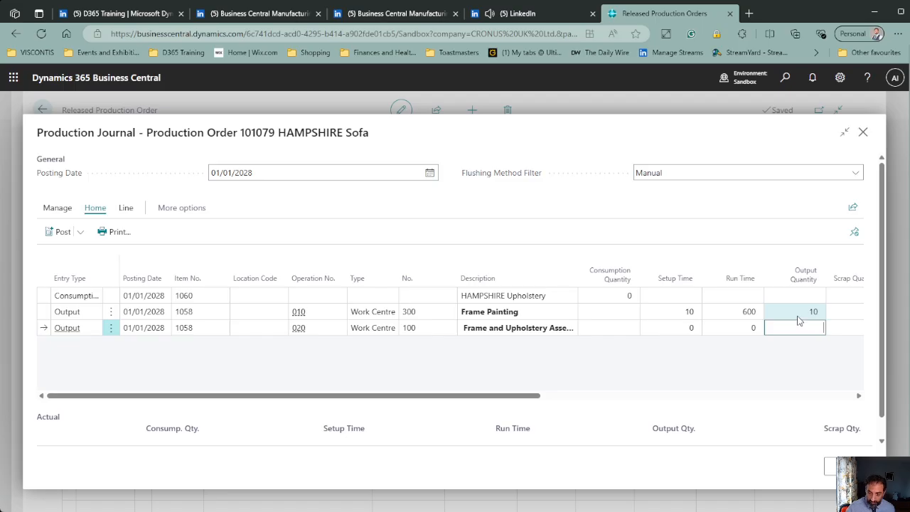
scroll(798, 319, "right", 2)
left_click(799, 316)
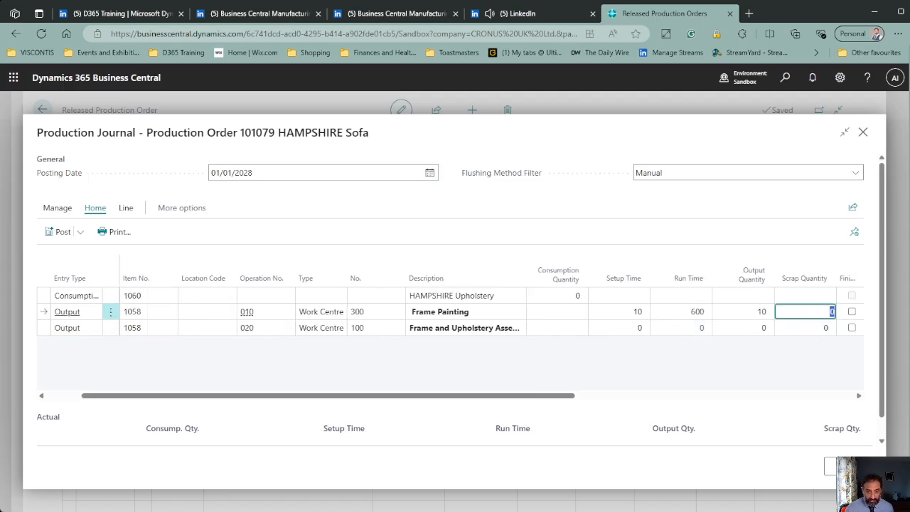
Step: Preview the posting with output only on operation 010, check the related entries, and return to the production journal
left_click(83, 232)
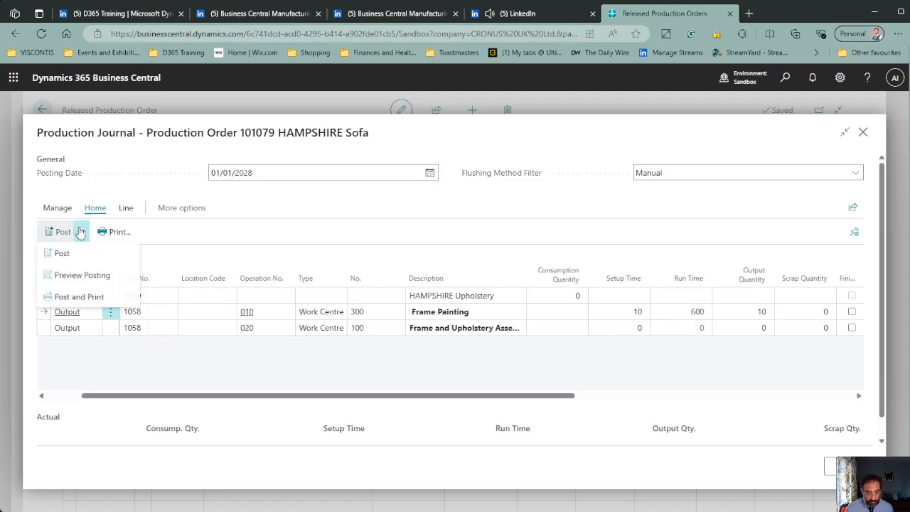
left_click(93, 272)
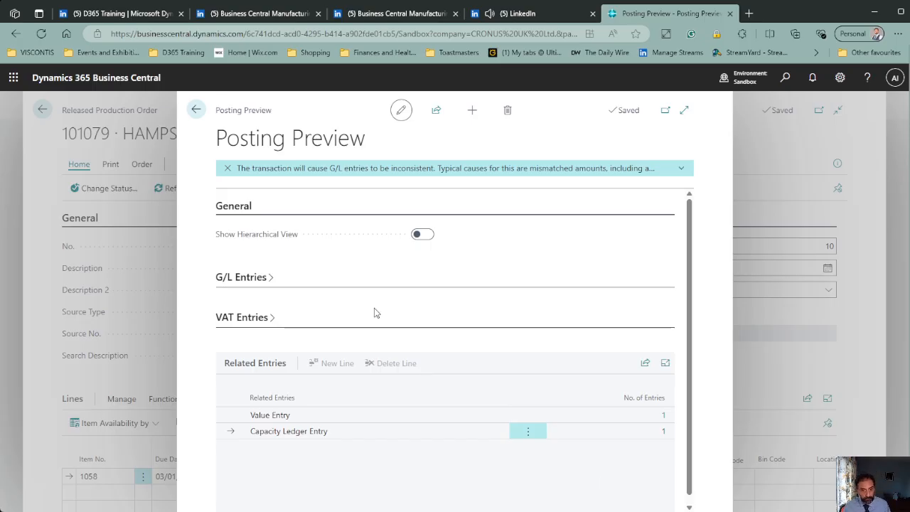
left_click(196, 110)
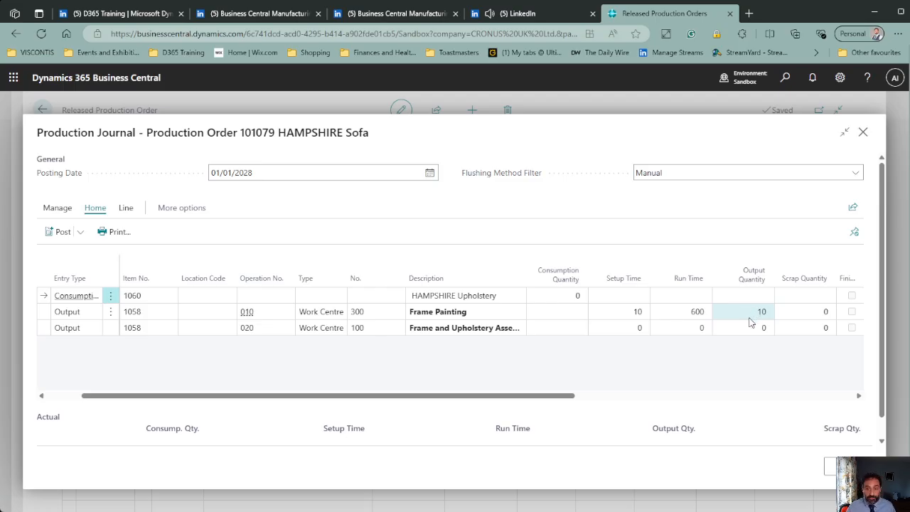
Step: Enter a setup time of 10, a run time of 120 and an output quantity of 2 on the operation 020 line
left_click(46, 328)
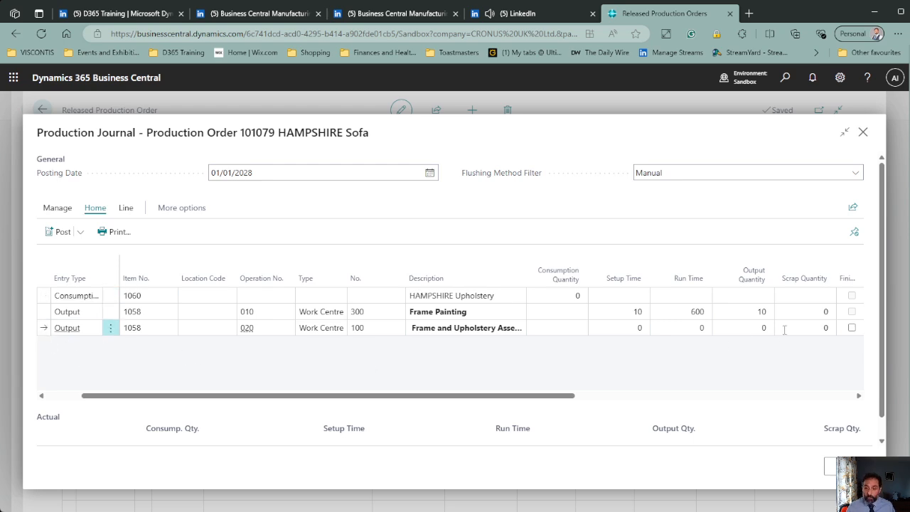
left_click(629, 328)
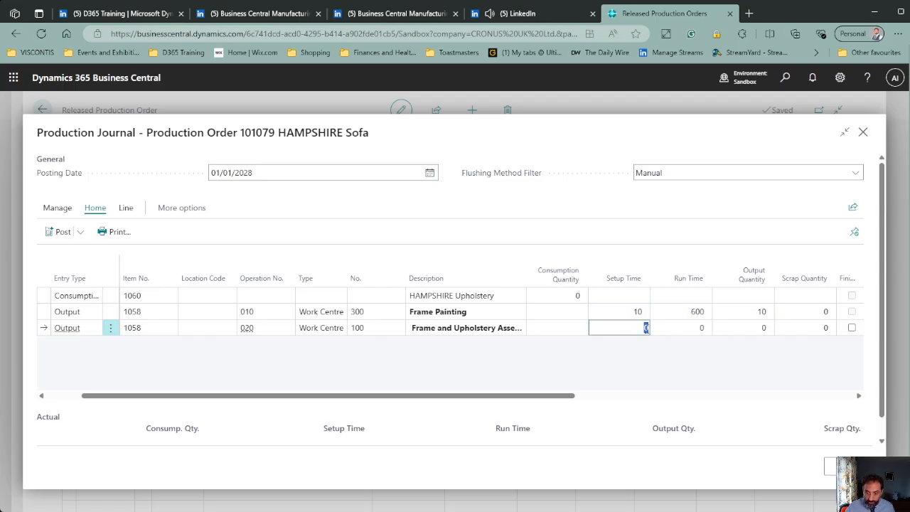
type("10")
key("Tab")
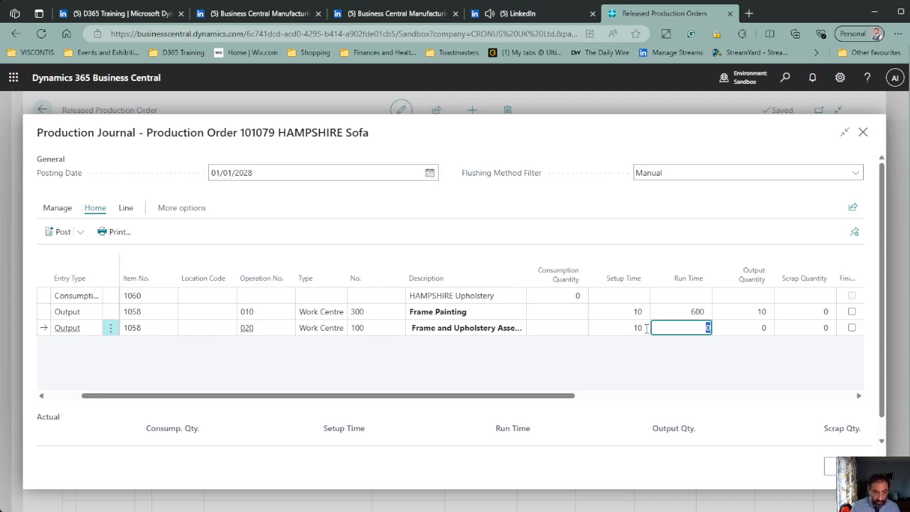
type("120")
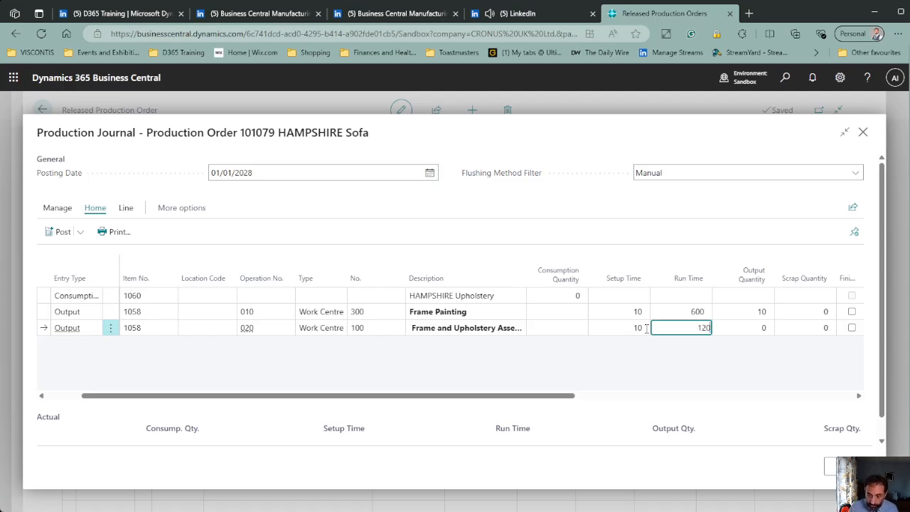
key("Tab")
key("Tab")
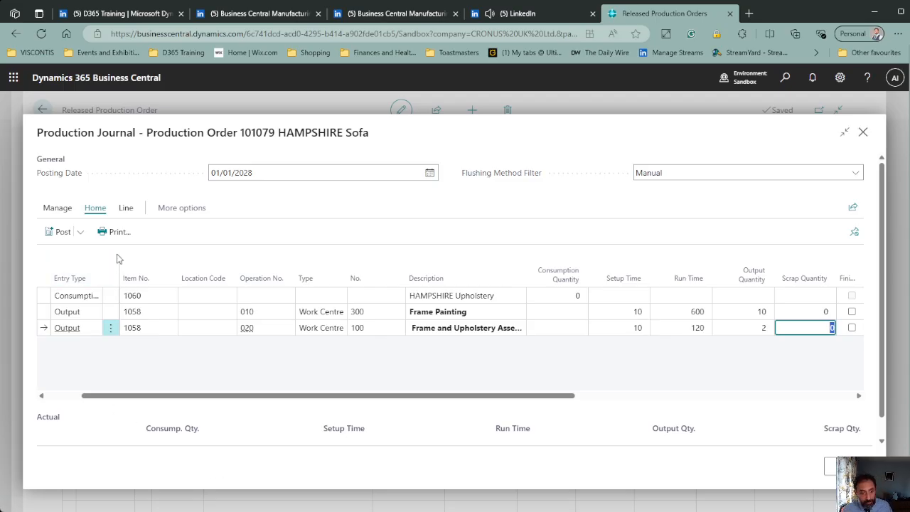
Step: Preview the posting again, compare the HAMPSHIRE Frame consumption with the HAMPSHIRE Sofa output in the item ledger entries, and return to the journal
left_click(81, 233)
left_click(90, 276)
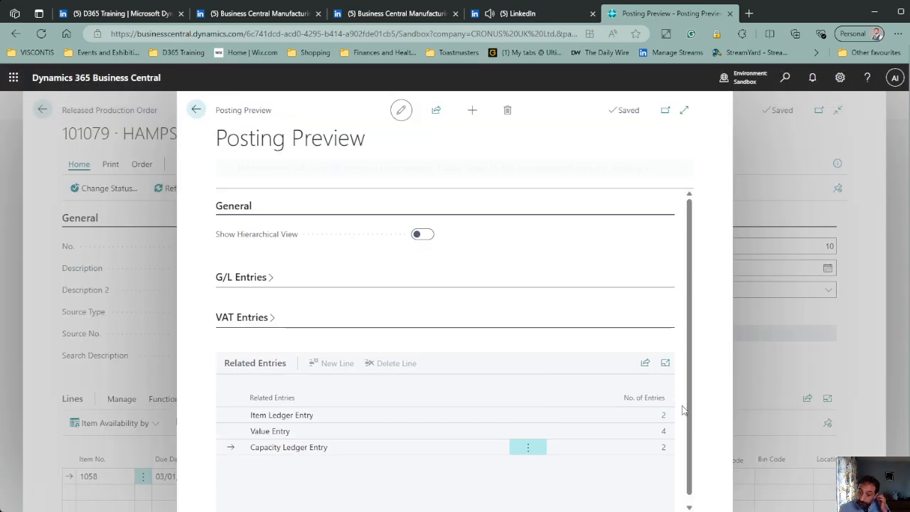
left_click(662, 418)
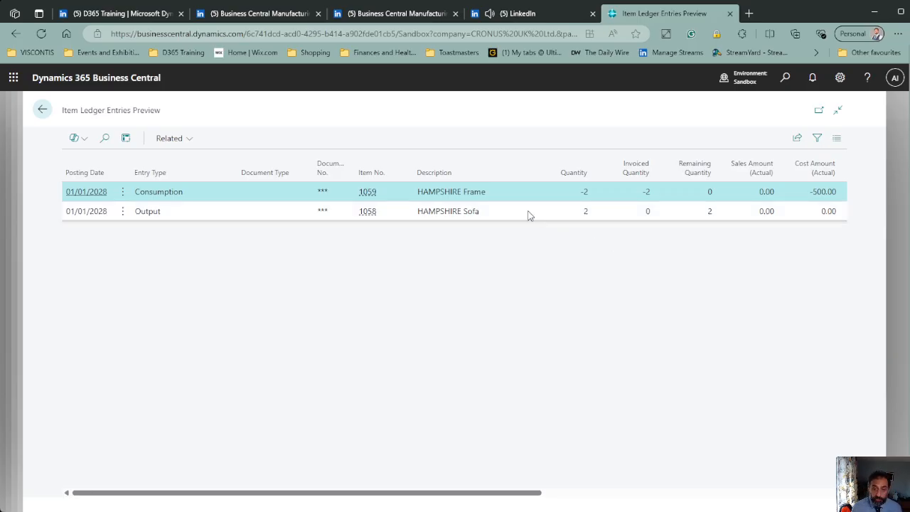
left_click(501, 218)
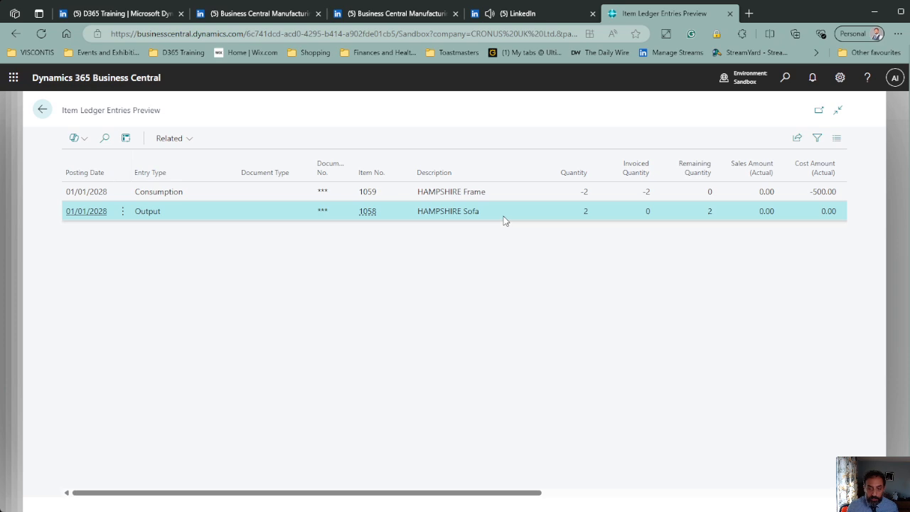
left_click(517, 193)
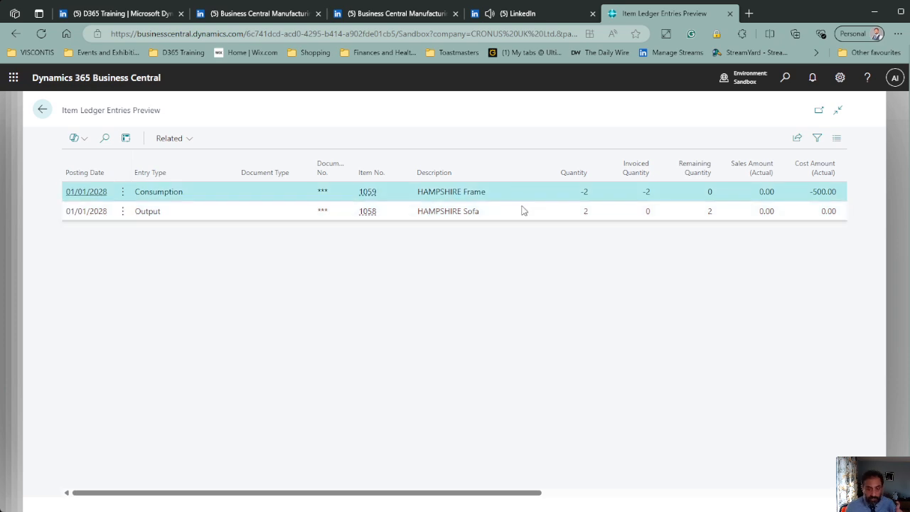
left_click(523, 212)
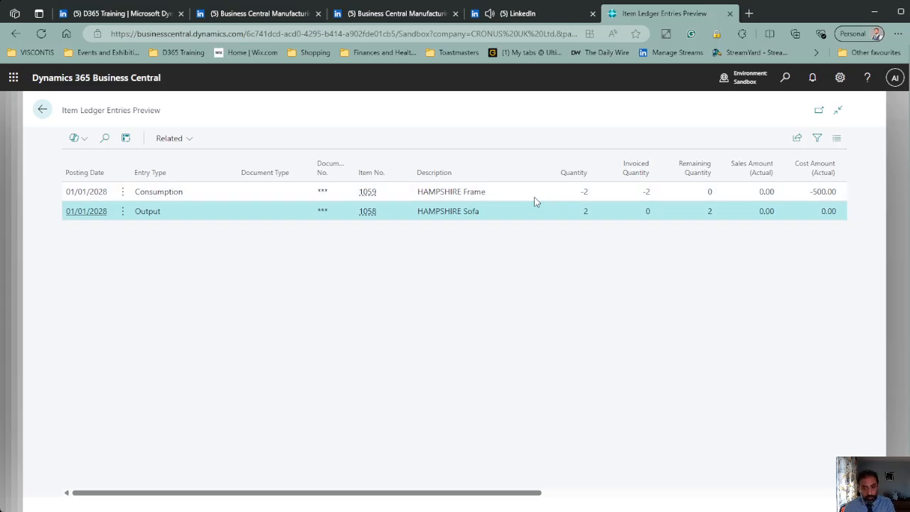
left_click(535, 200)
left_click(42, 109)
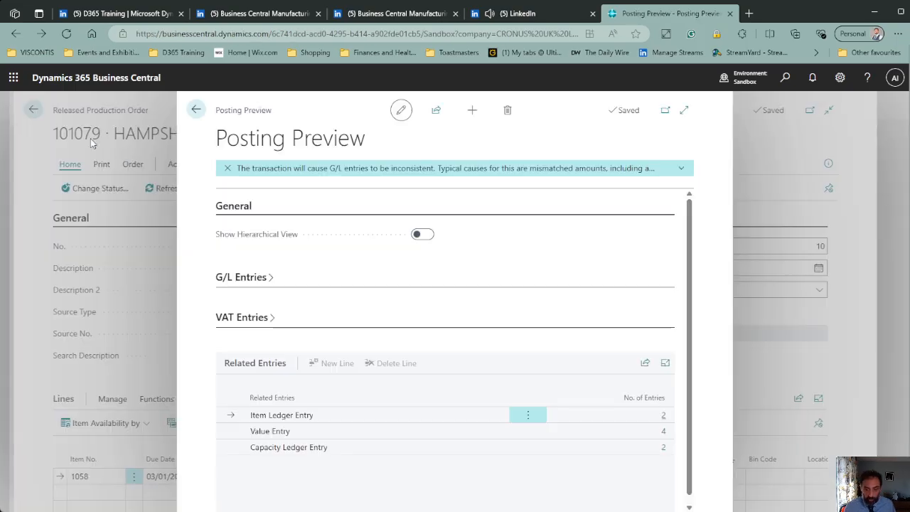
left_click(196, 109)
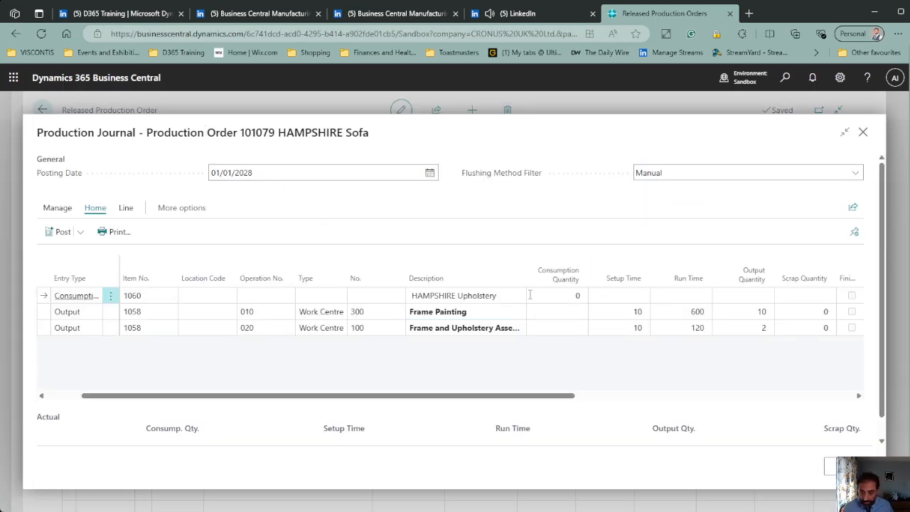
Step: Set the consumption quantity of the HAMPSHIRE Upholstery line to 2
left_click(560, 296)
type("2")
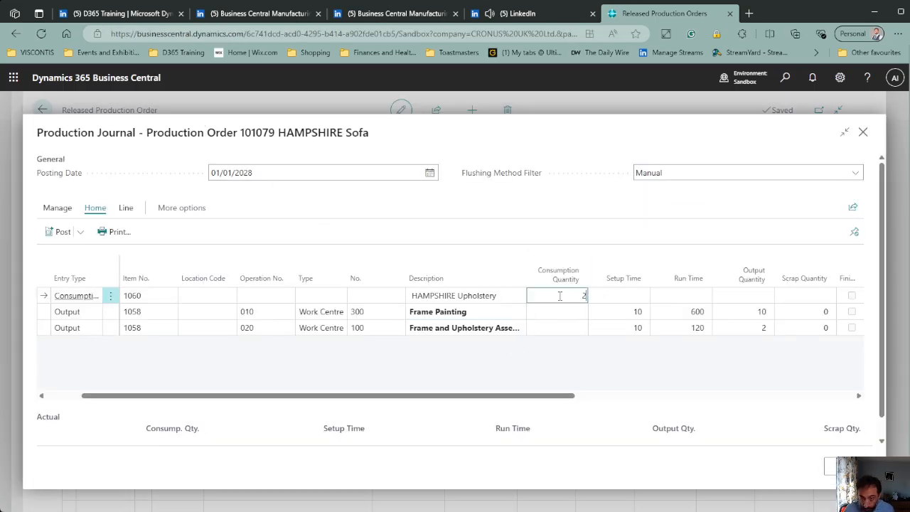
key("Tab")
key("Down")
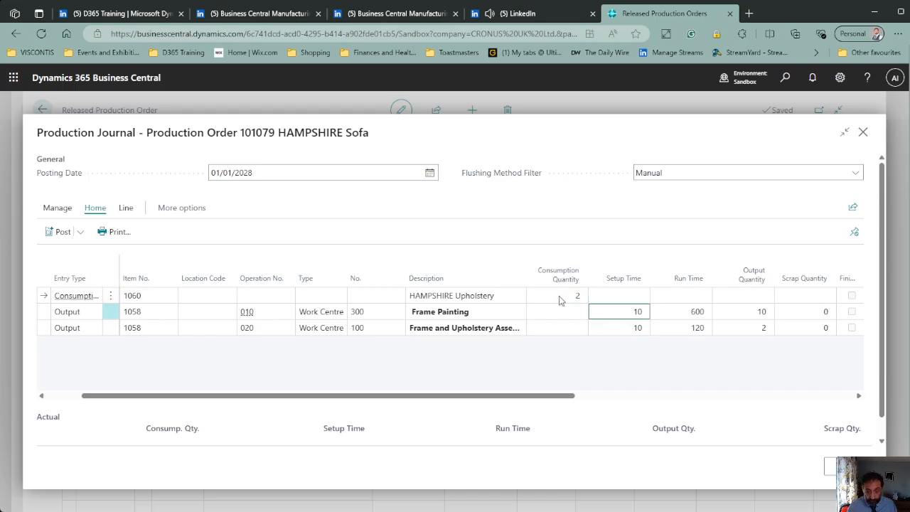
key("Tab")
key("Tab")
key("shift+Tab")
key("shift+Tab")
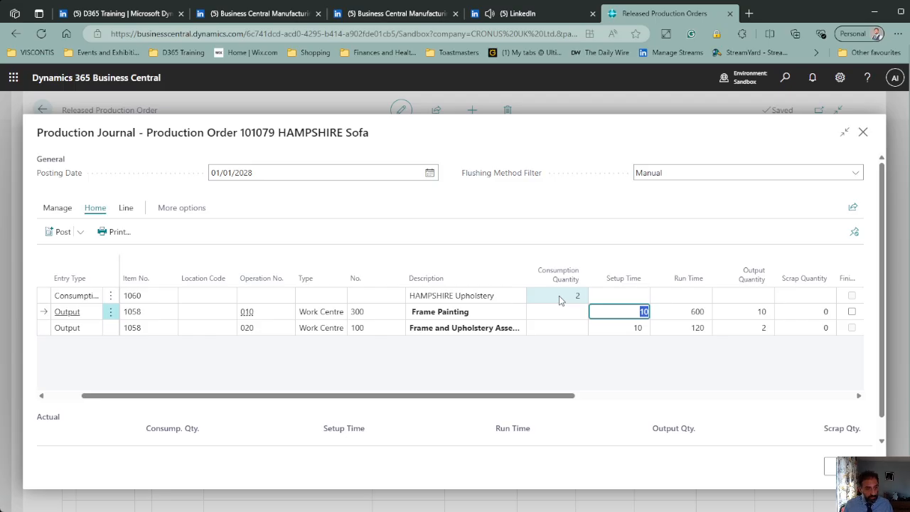
Step: Review the operation 020 line, post the production journal lines and return to the released production order
key("Down")
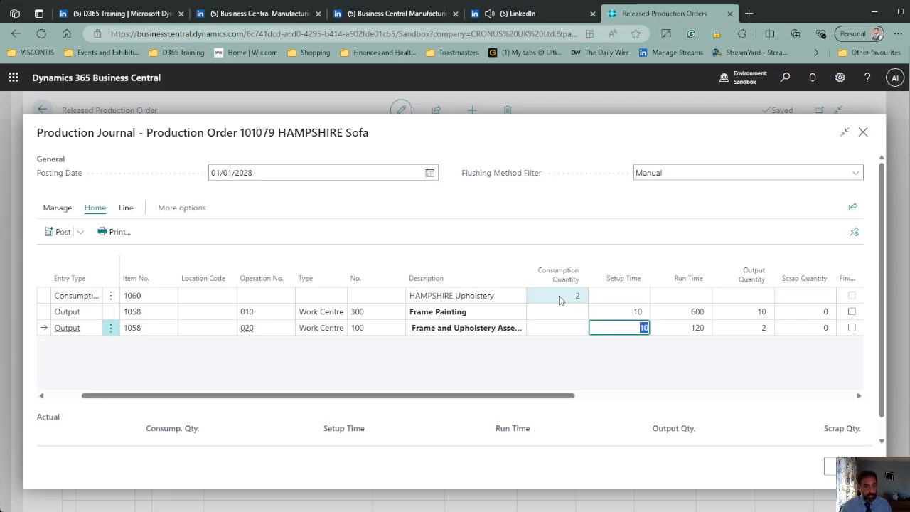
key("Tab")
key("Tab")
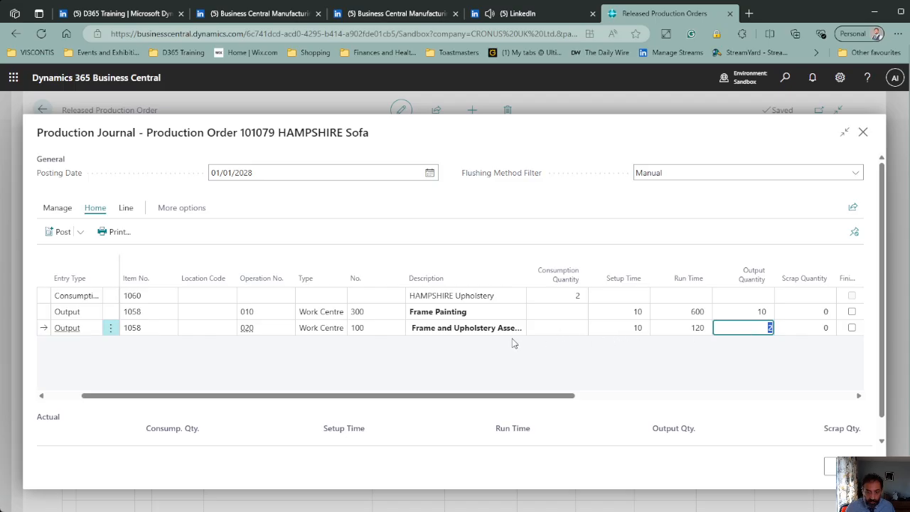
left_click(61, 233)
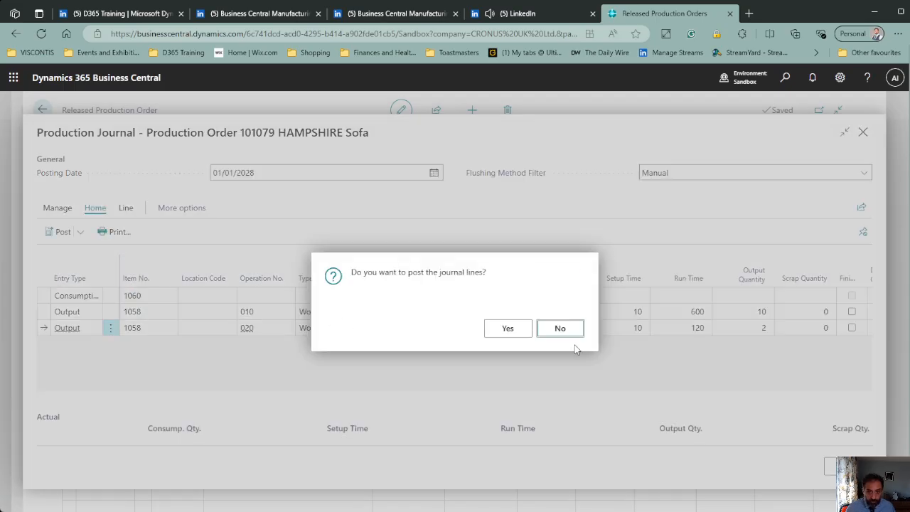
left_click(518, 331)
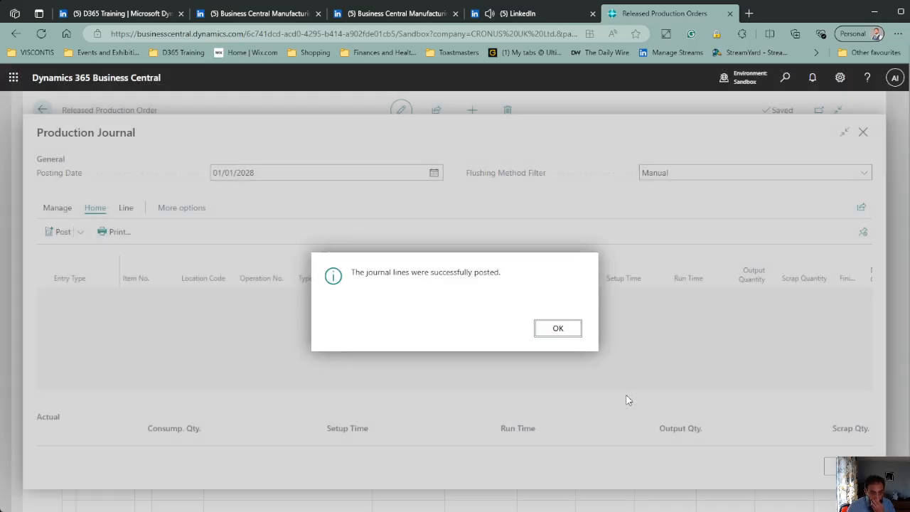
left_click(558, 328)
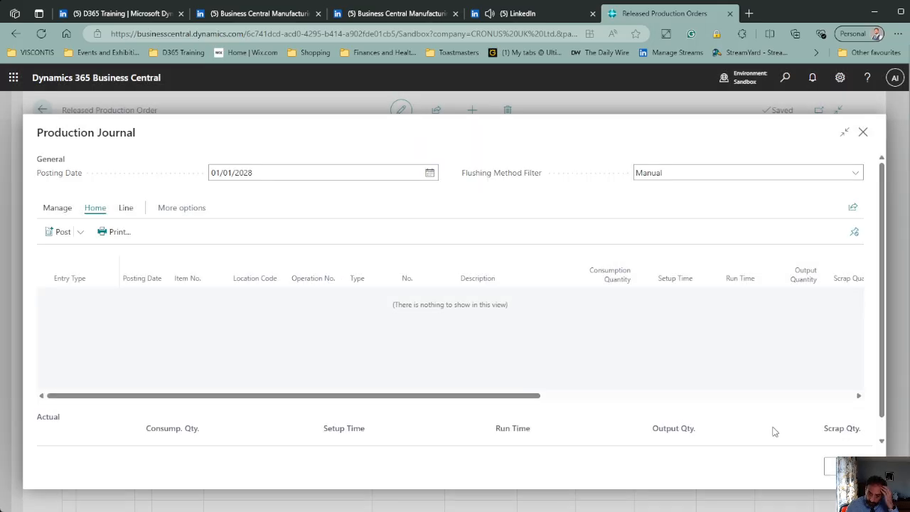
key("Escape")
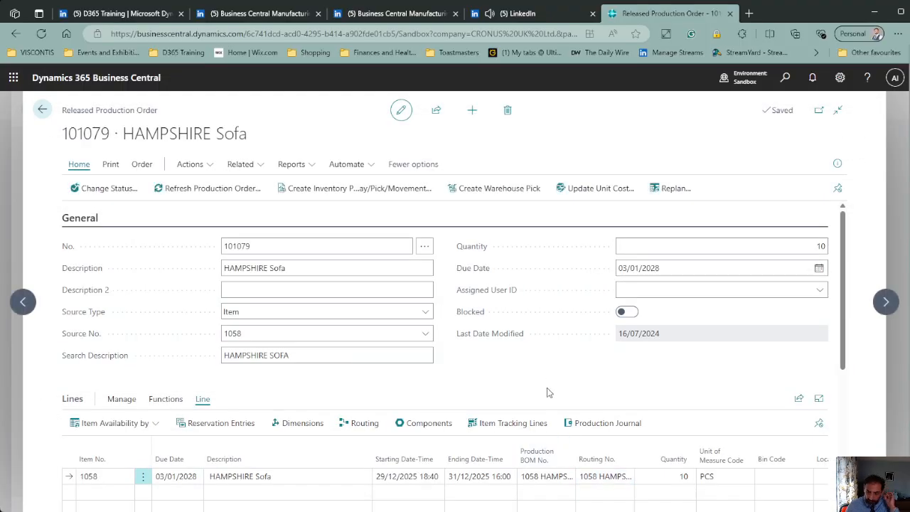
Step: Check the order line's finished and remaining quantities, then reopen the production journal and set the HAMPSHIRE Upholstery consumption quantity to 2
scroll(546, 393, "down", 3)
left_click_drag(526, 427, 684, 427)
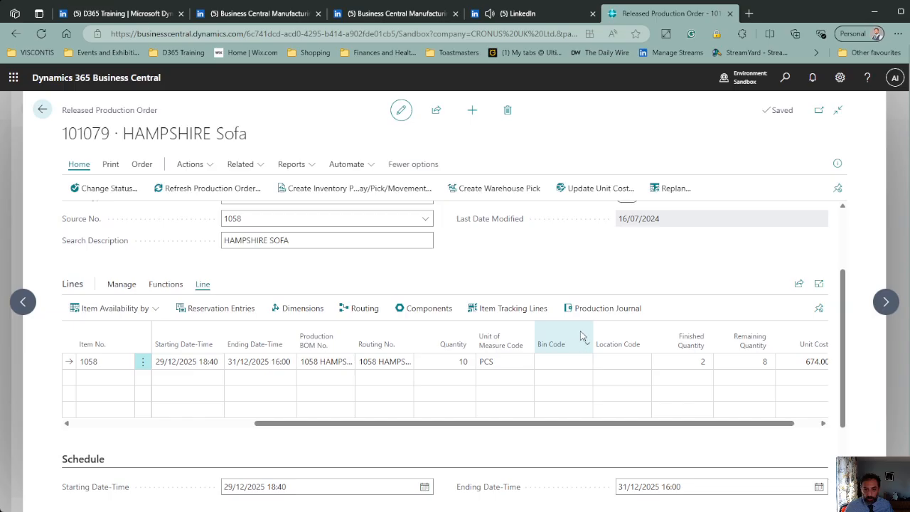
left_click(604, 308)
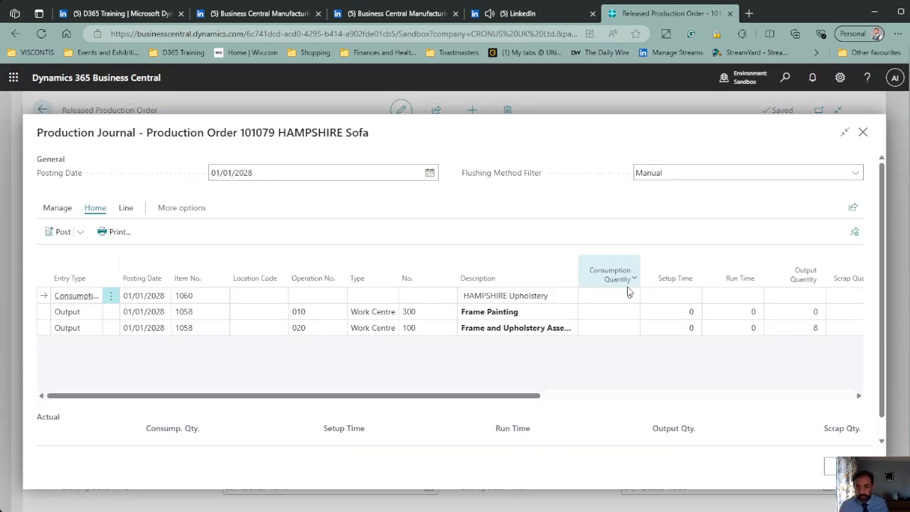
left_click(627, 295)
type("2")
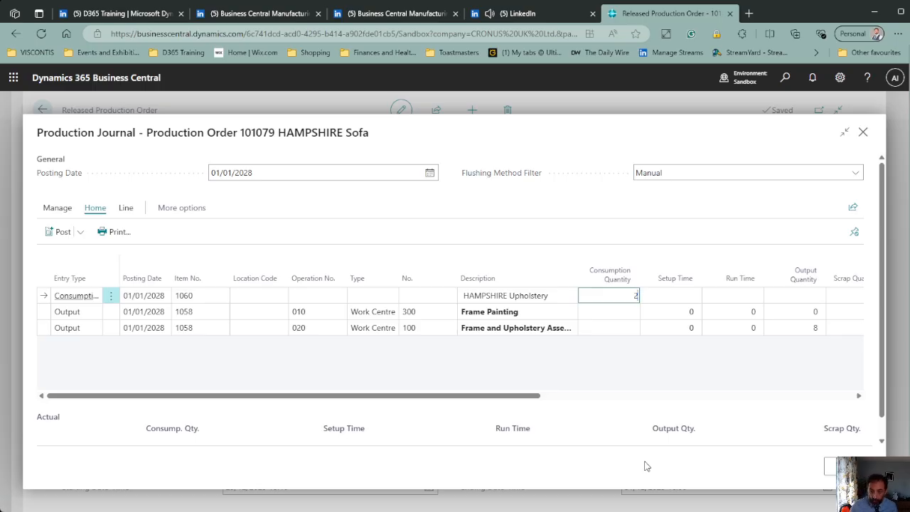
Step: Enter a run time of 120 and an output quantity of 2 on the operation 020 line, and post the journal
key("Down")
key("Down")
key("Tab")
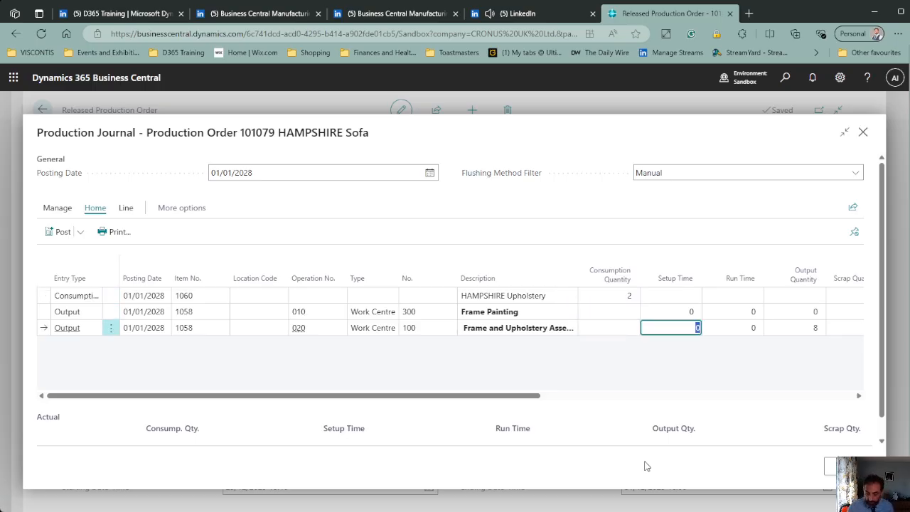
key("Tab")
type("120")
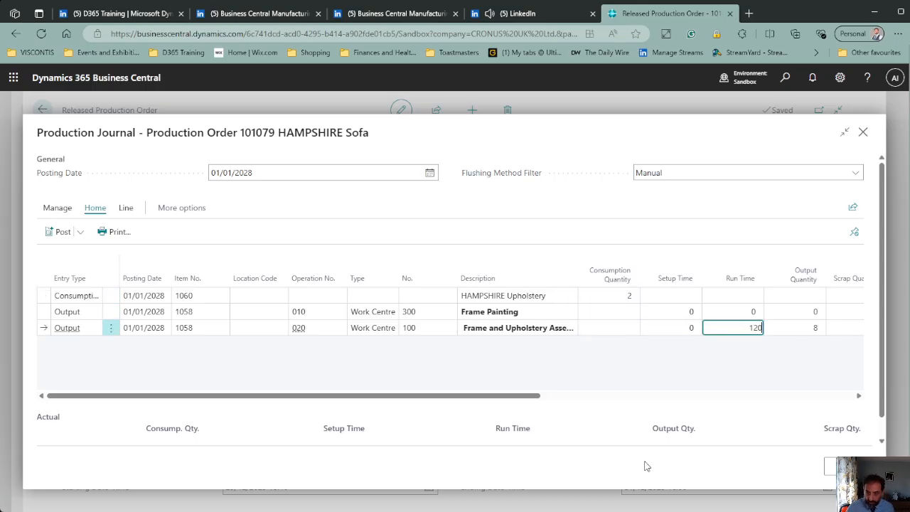
key("Tab")
type("2")
key("Tab")
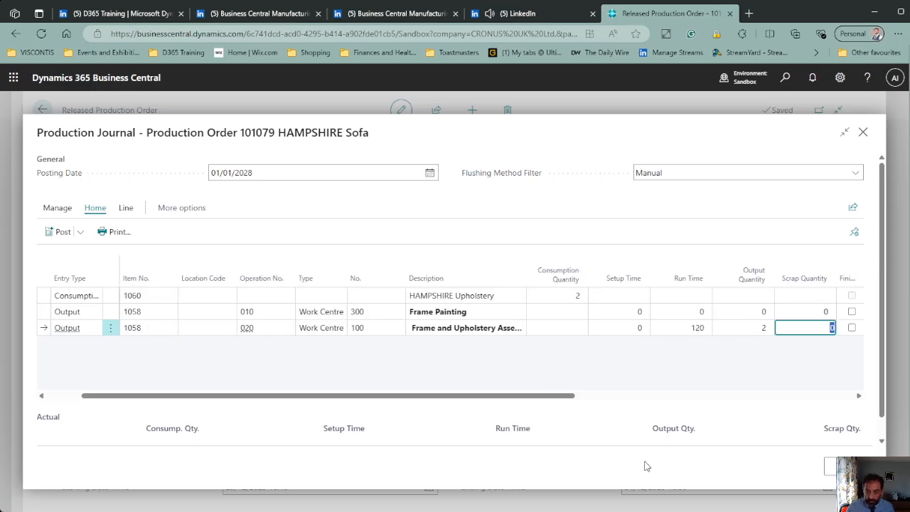
left_click(62, 232)
left_click(509, 333)
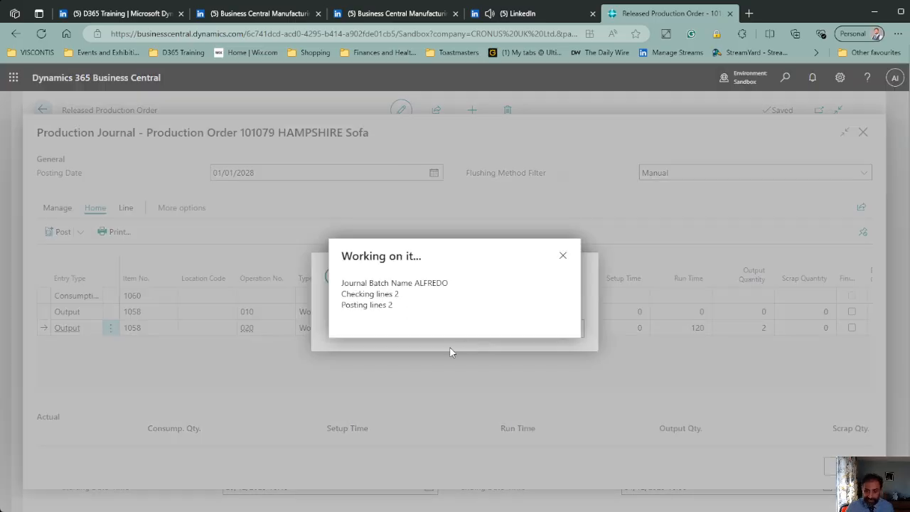
left_click(558, 329)
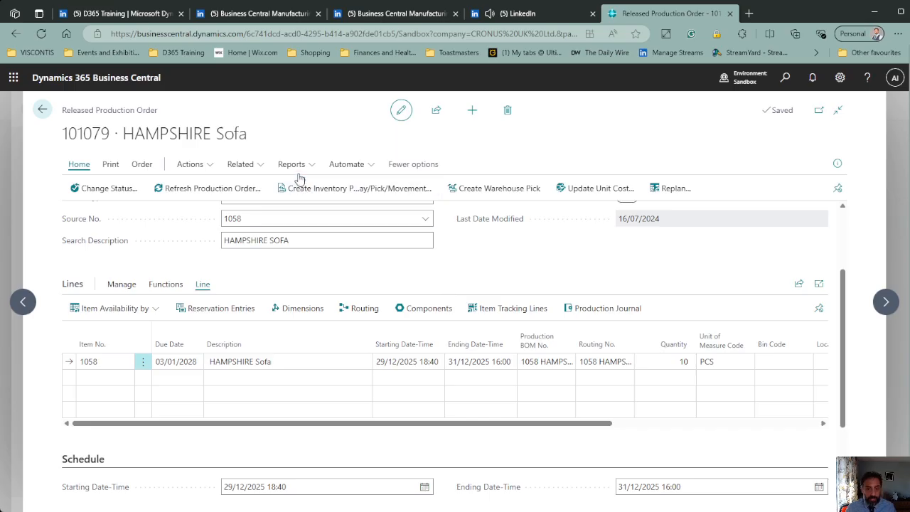
Step: Review the production order's item ledger entries, including their costs and entry numbers, and return to the order
left_click(259, 163)
mouse_move(260, 188)
mouse_move(335, 188)
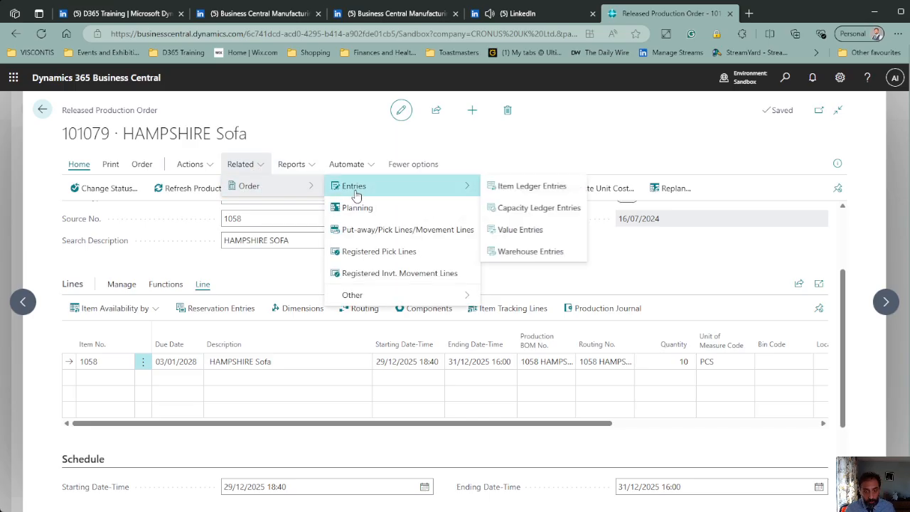
left_click(573, 185)
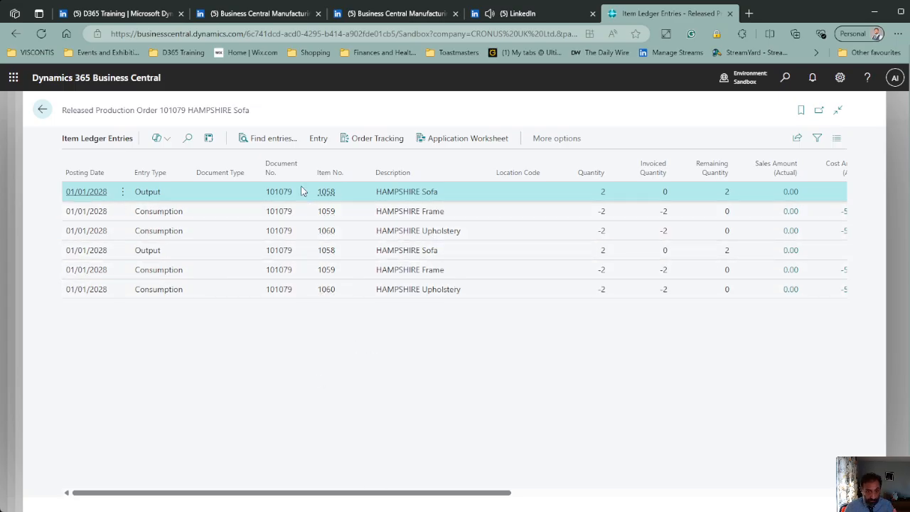
left_click_drag(338, 493, 626, 463)
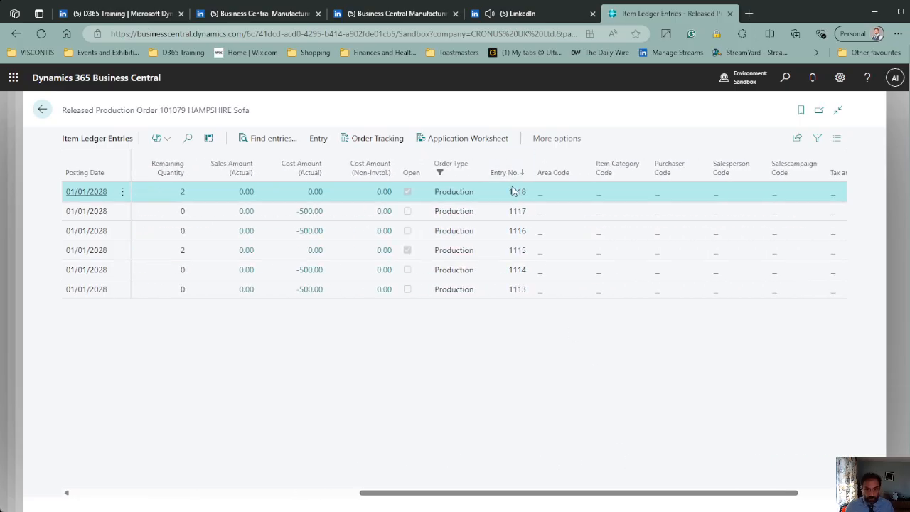
left_click(42, 111)
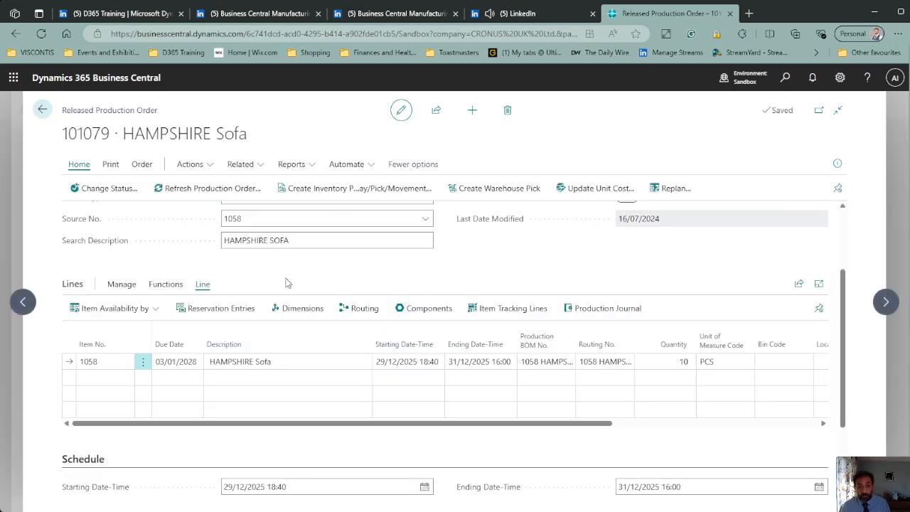
Step: Enter a run time of 360 on operation 020 in the production journal and post the remaining consumption and output
left_click(573, 308)
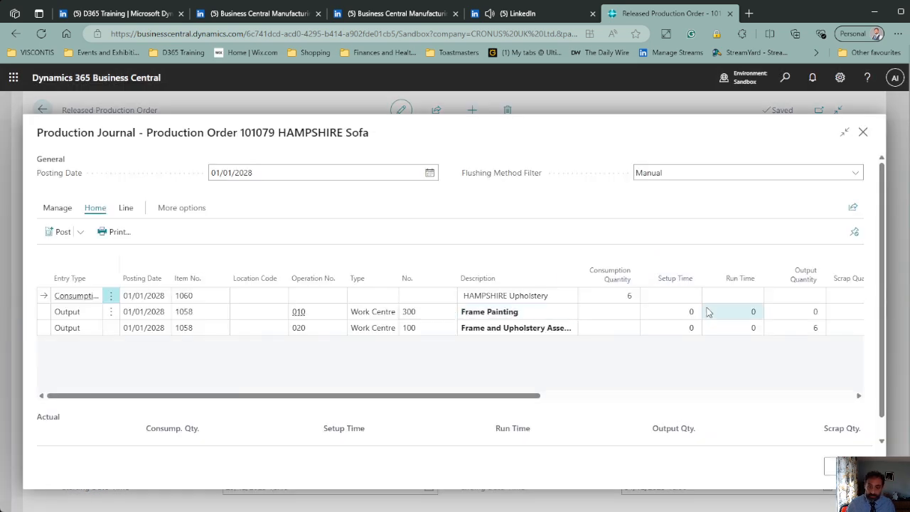
left_click(733, 328)
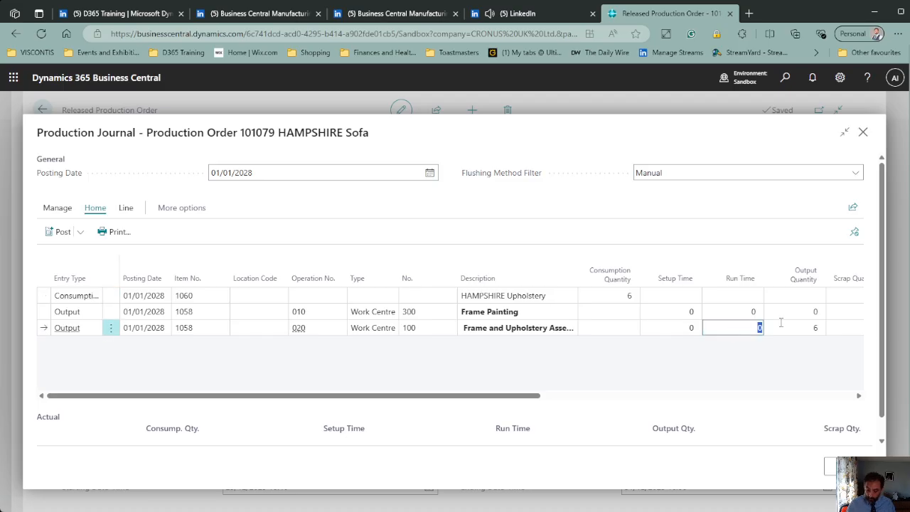
type("360")
key("Tab")
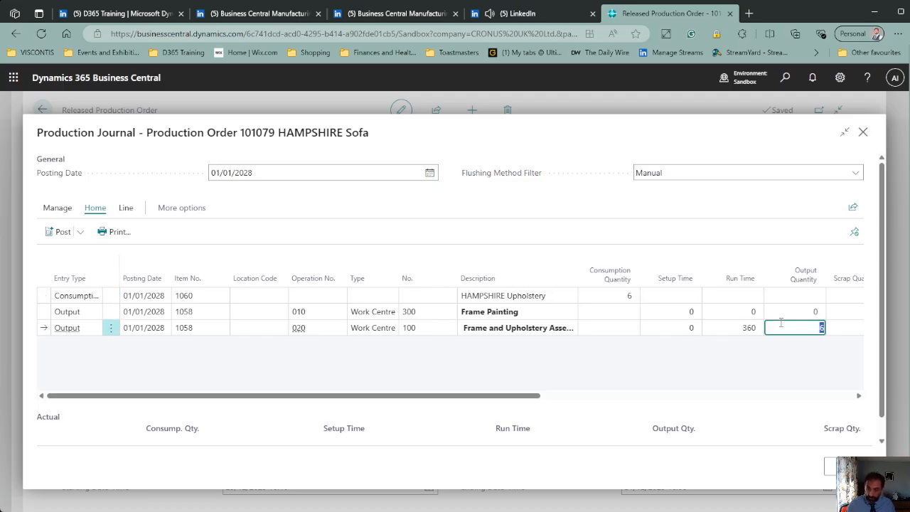
left_click(57, 233)
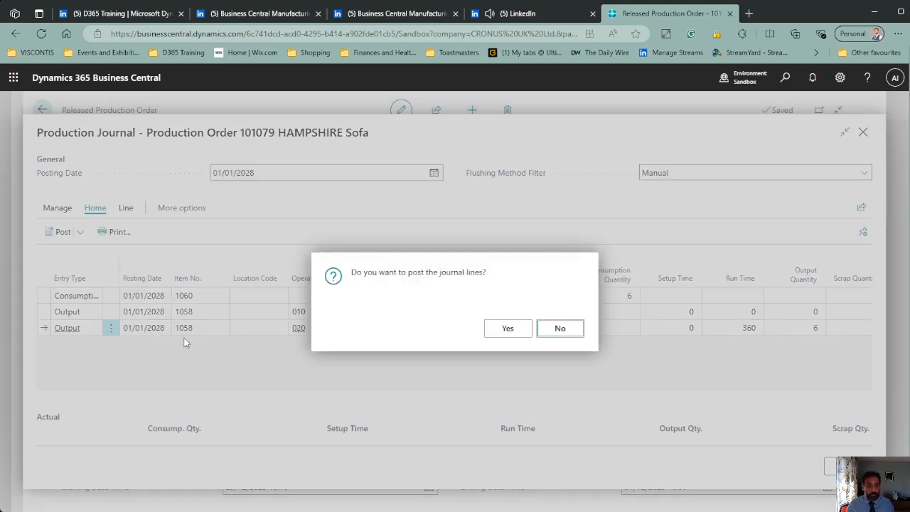
left_click(508, 332)
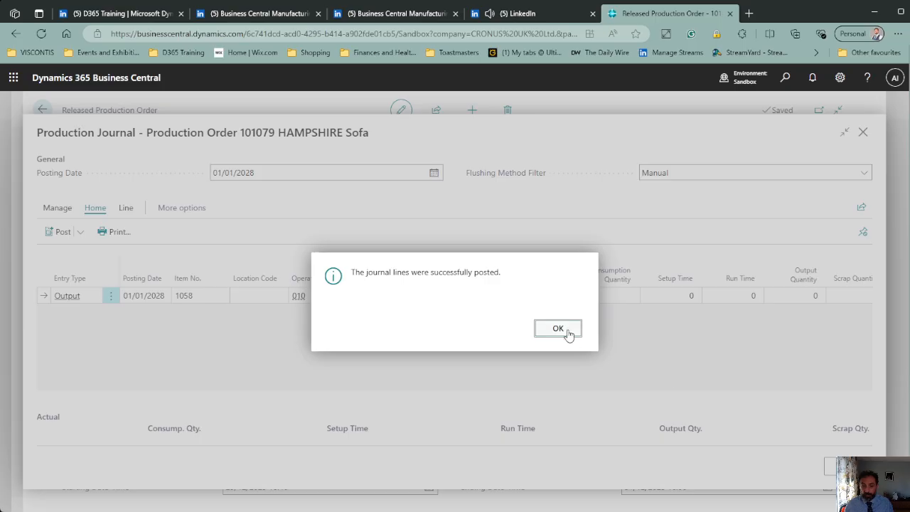
left_click(563, 329)
key("Escape")
Step: Change the HAMPSHIRE Sofa production order's status to Finished with posting date 01/01/2028, and return to the items list
left_click(99, 188)
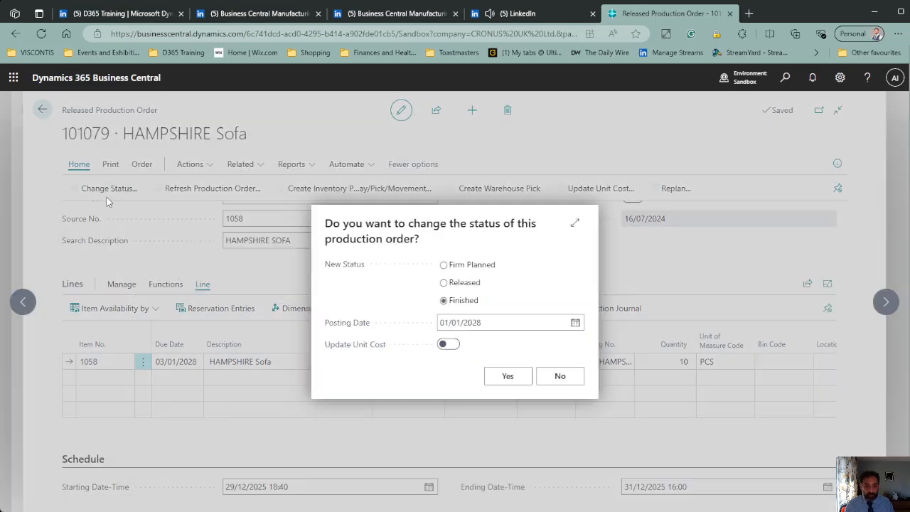
left_click(499, 375)
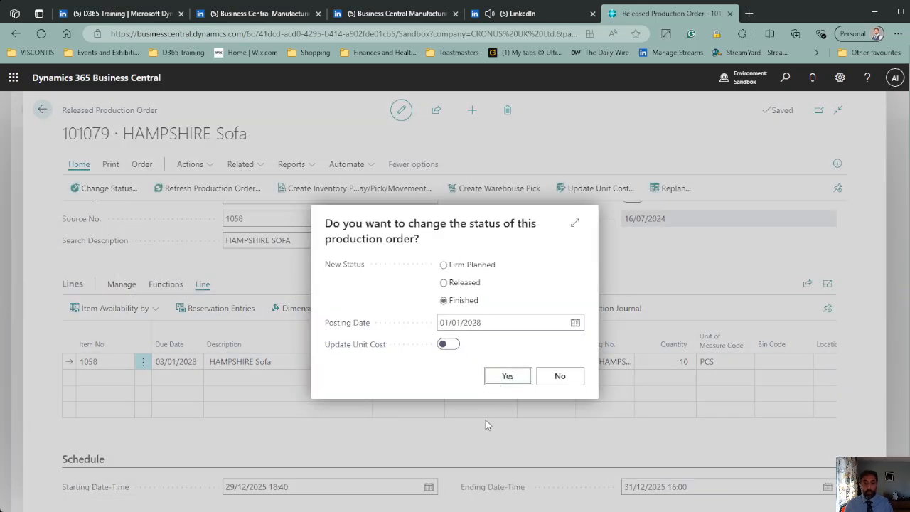
left_click(560, 331)
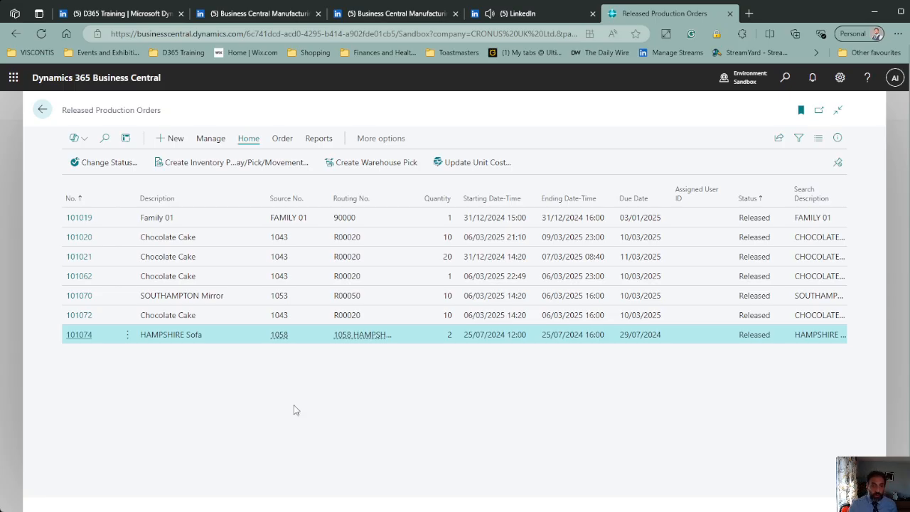
left_click(43, 109)
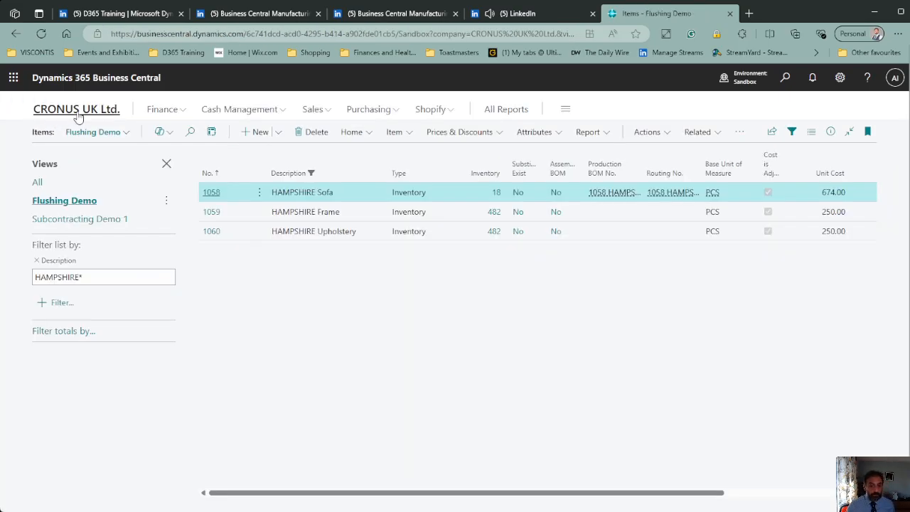